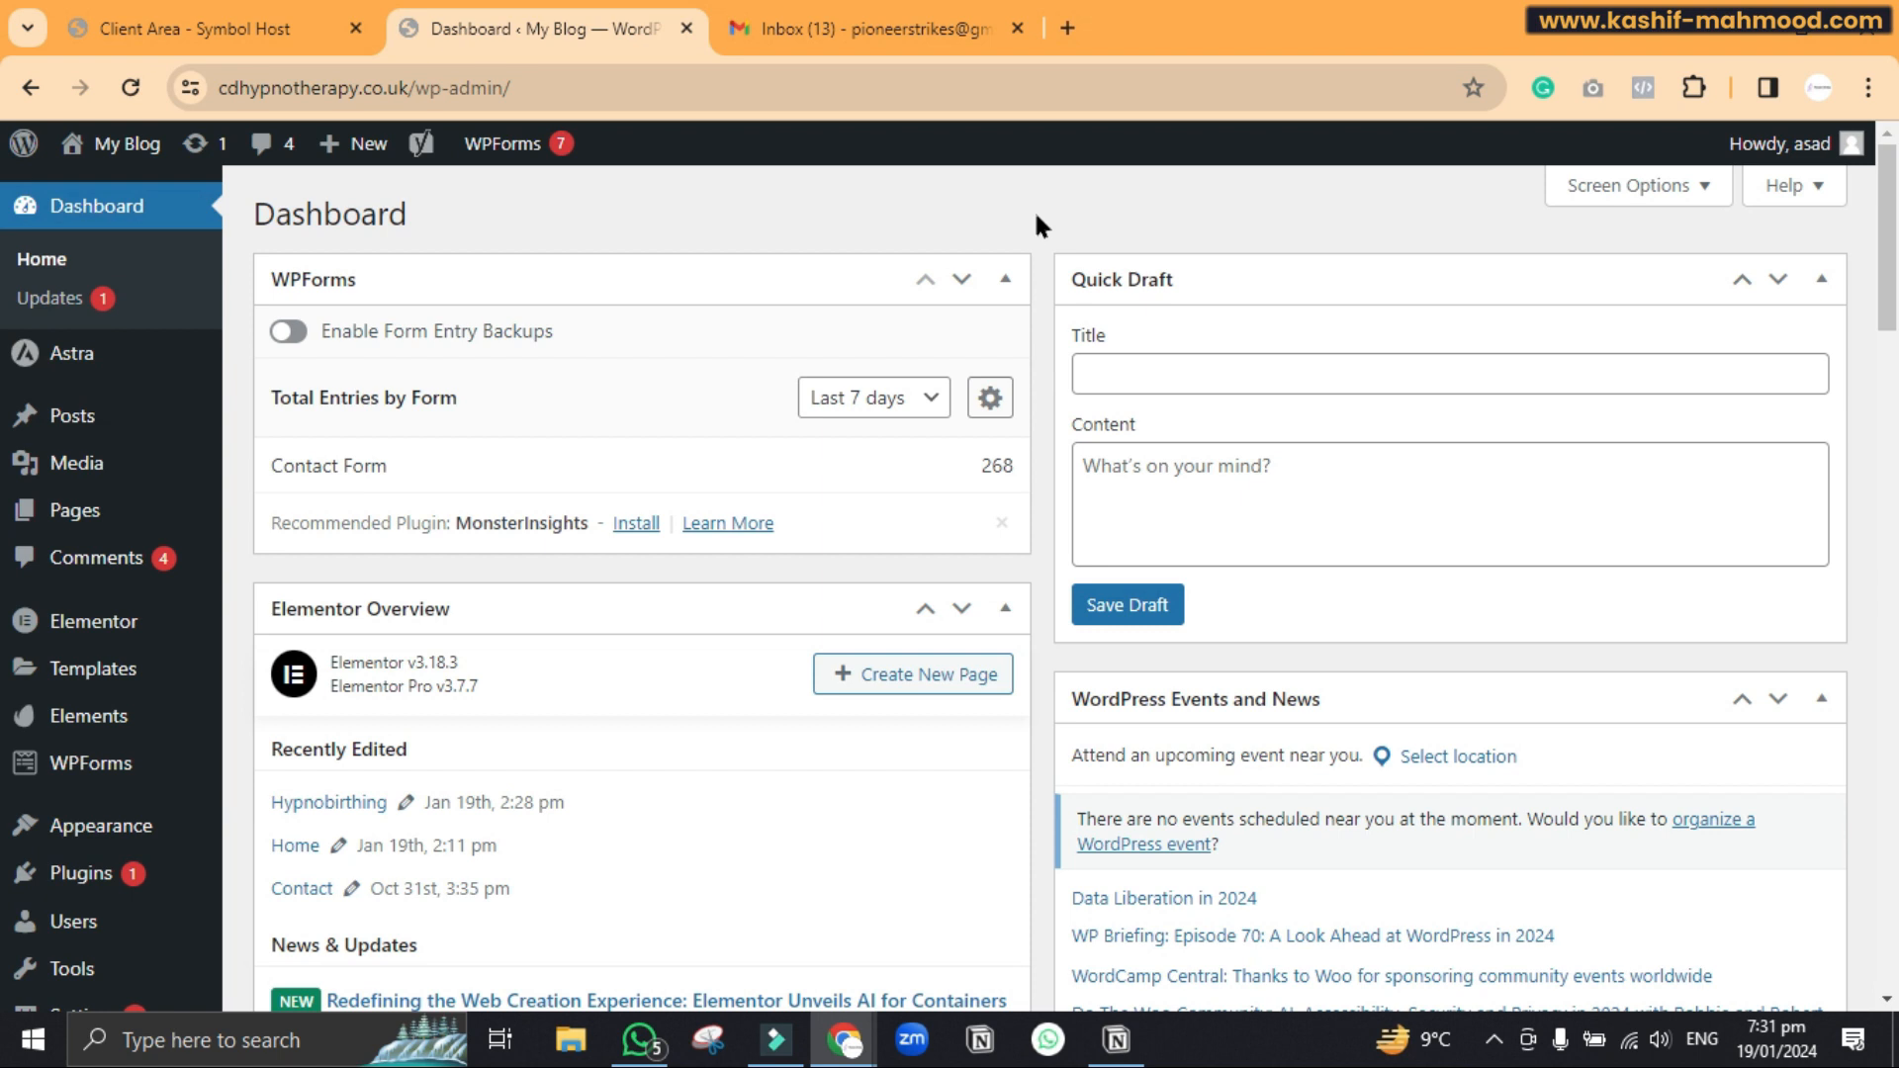
# Go to the live site from the dashboard and open its Contact page form
pyautogui.moveTo(114, 145)
pyautogui.rightClick(133, 190)
pyautogui.click(188, 190)
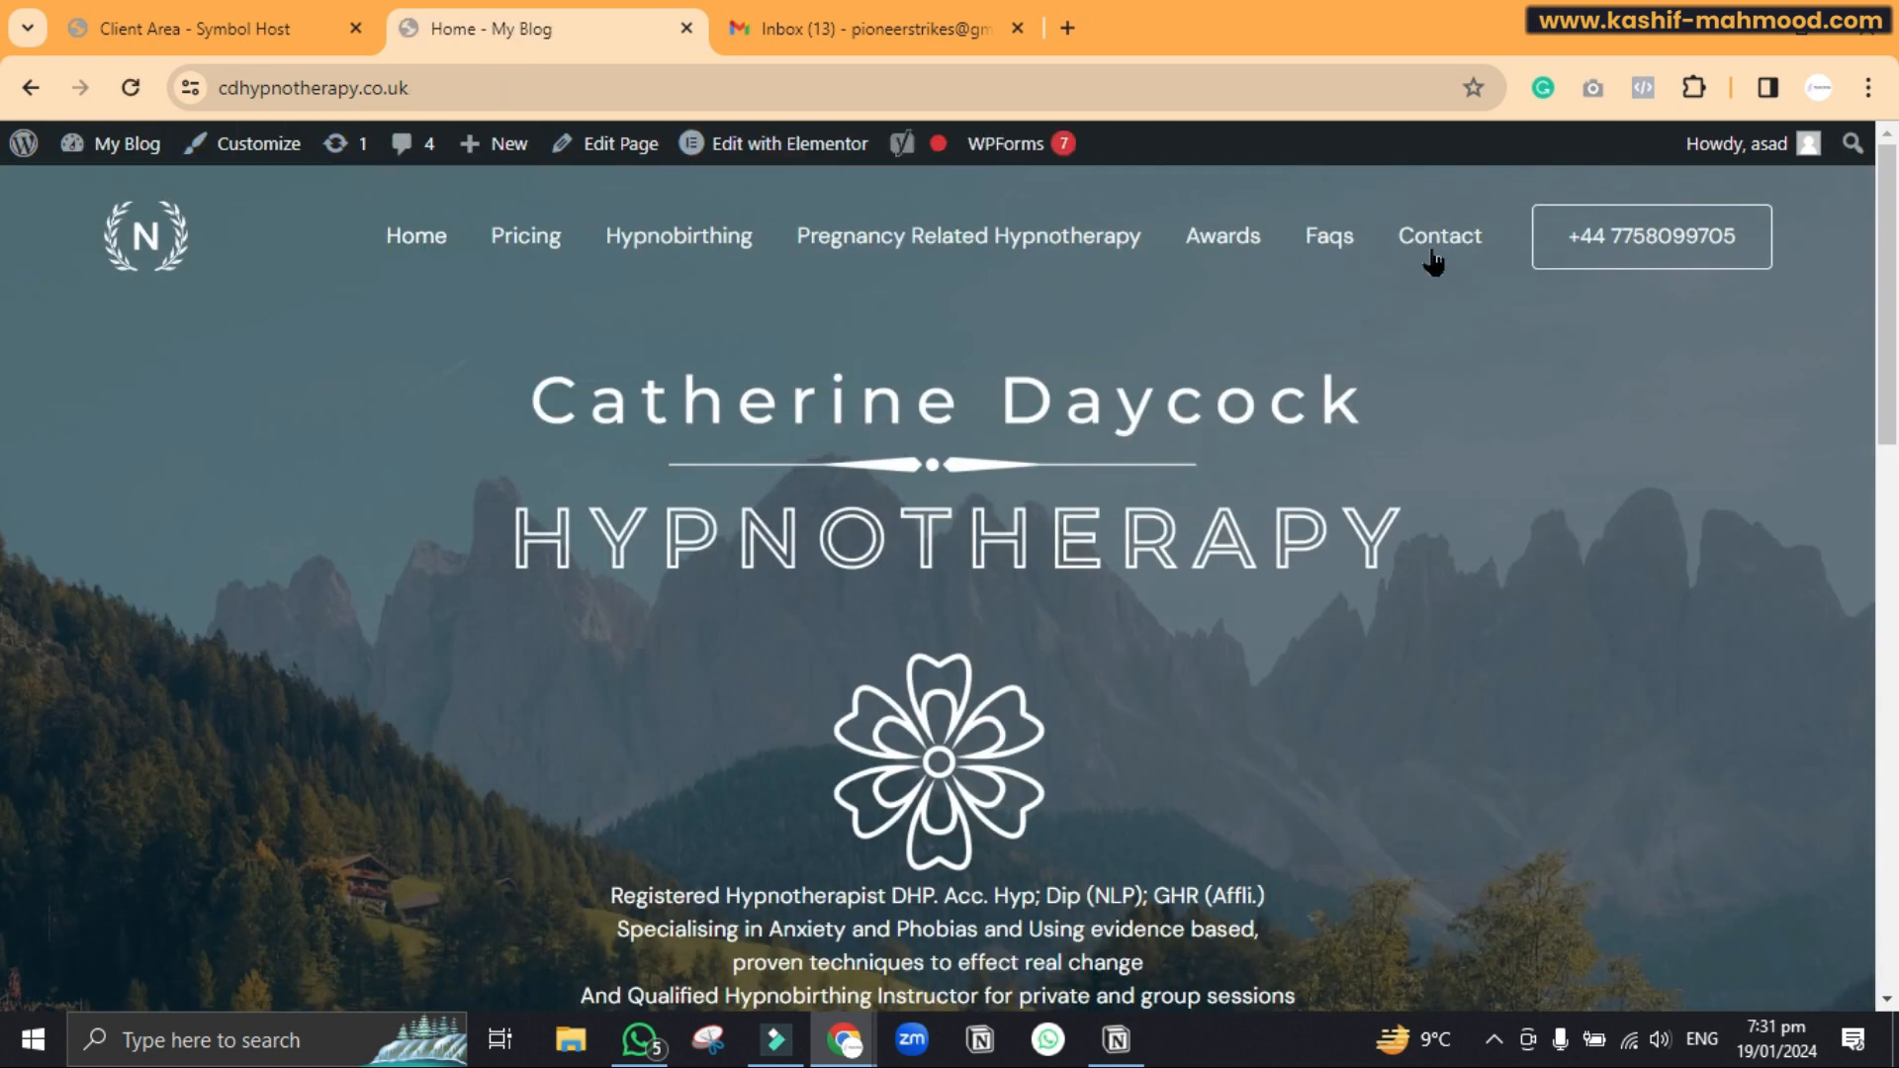
pyautogui.click(1442, 247)
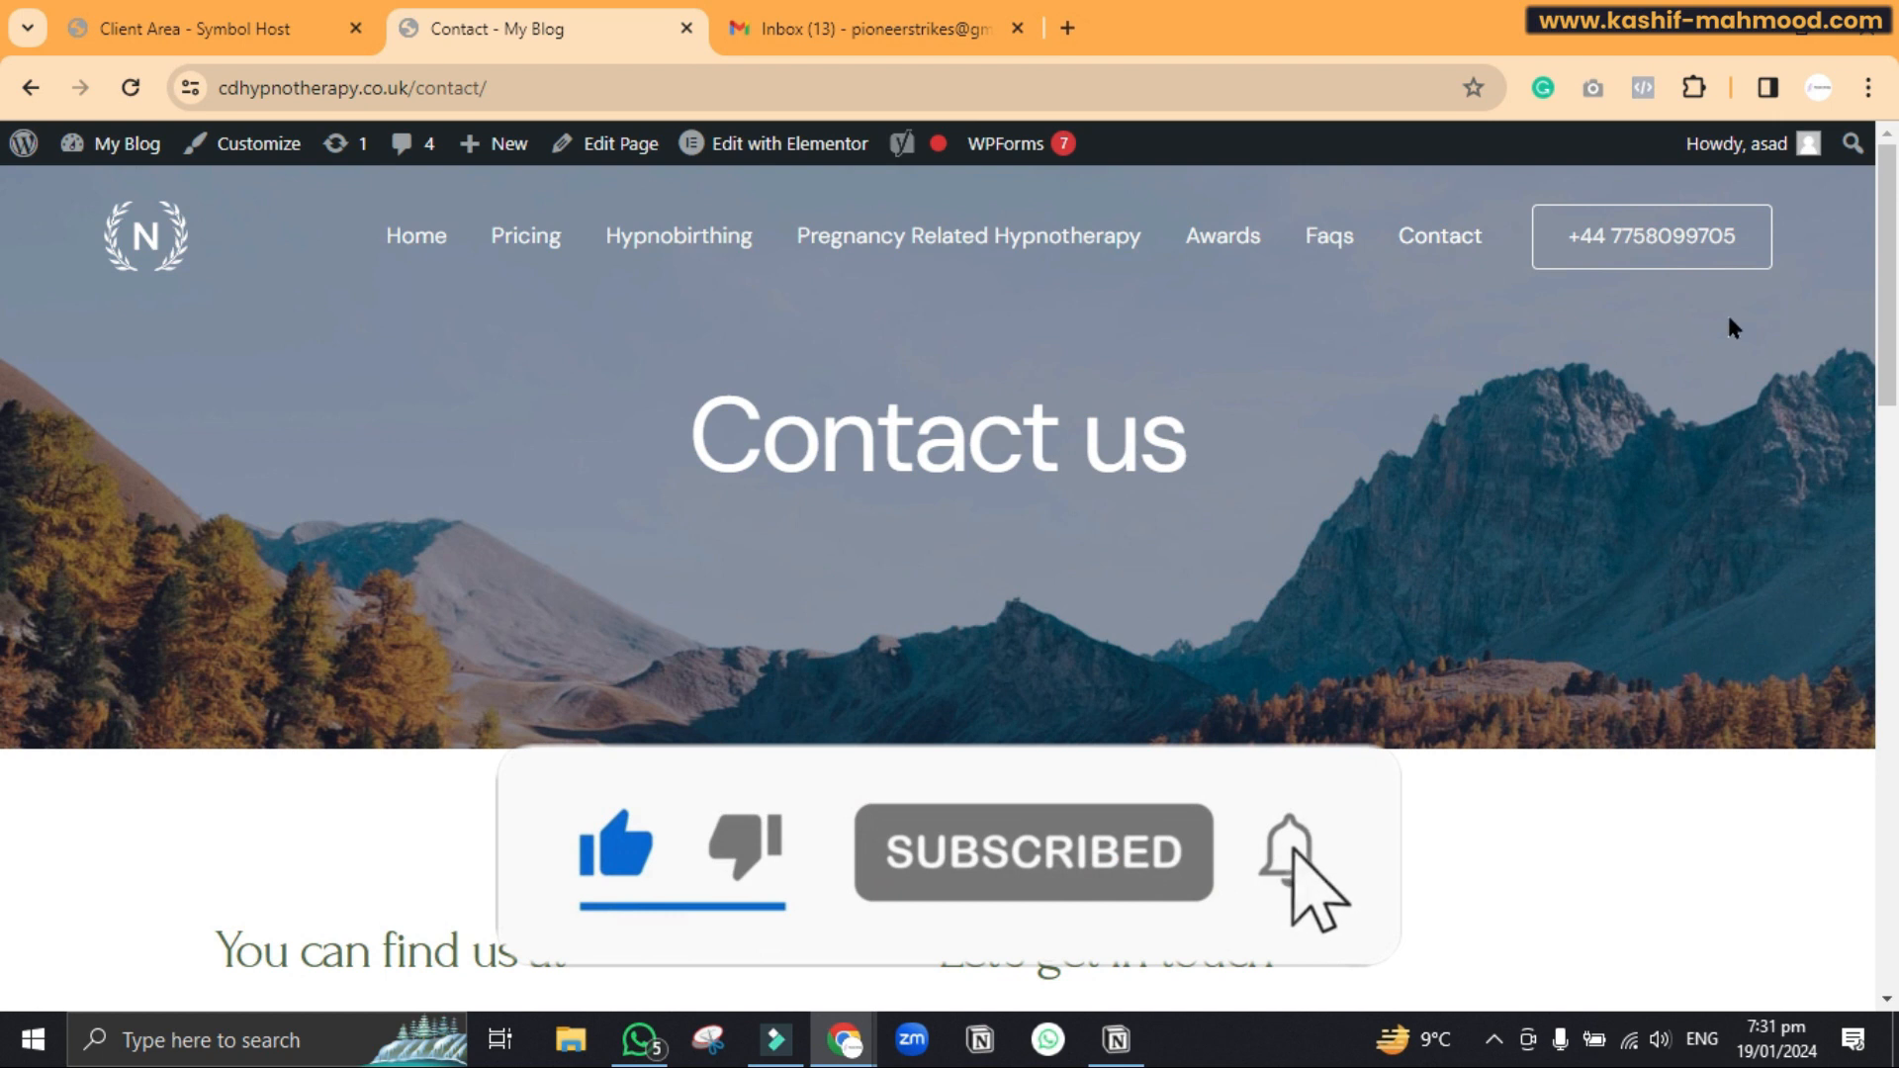
pyautogui.moveTo(1889, 351); pyautogui.dragTo(1865, 564)
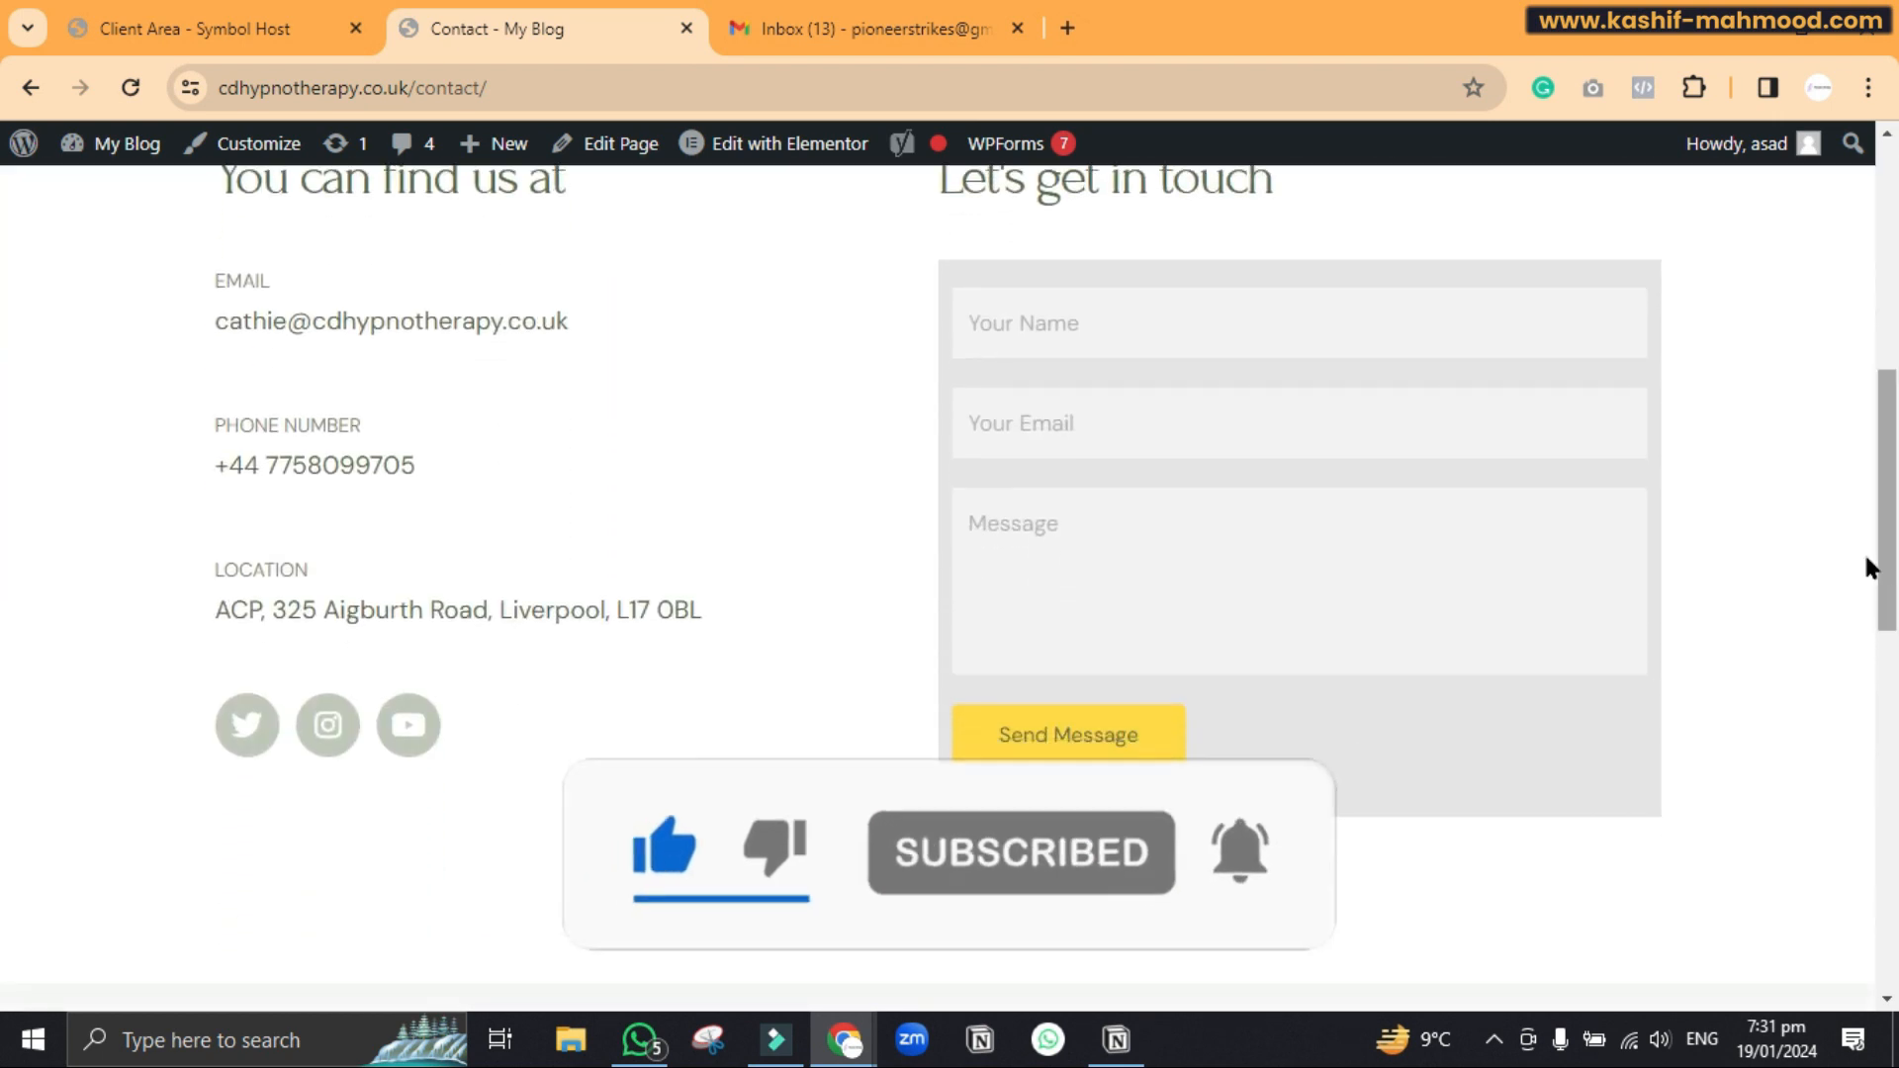
# Autofill the name and Gmail address, enter the message 'test', and send the form
pyautogui.click(1159, 324)
pyautogui.click(1058, 416)
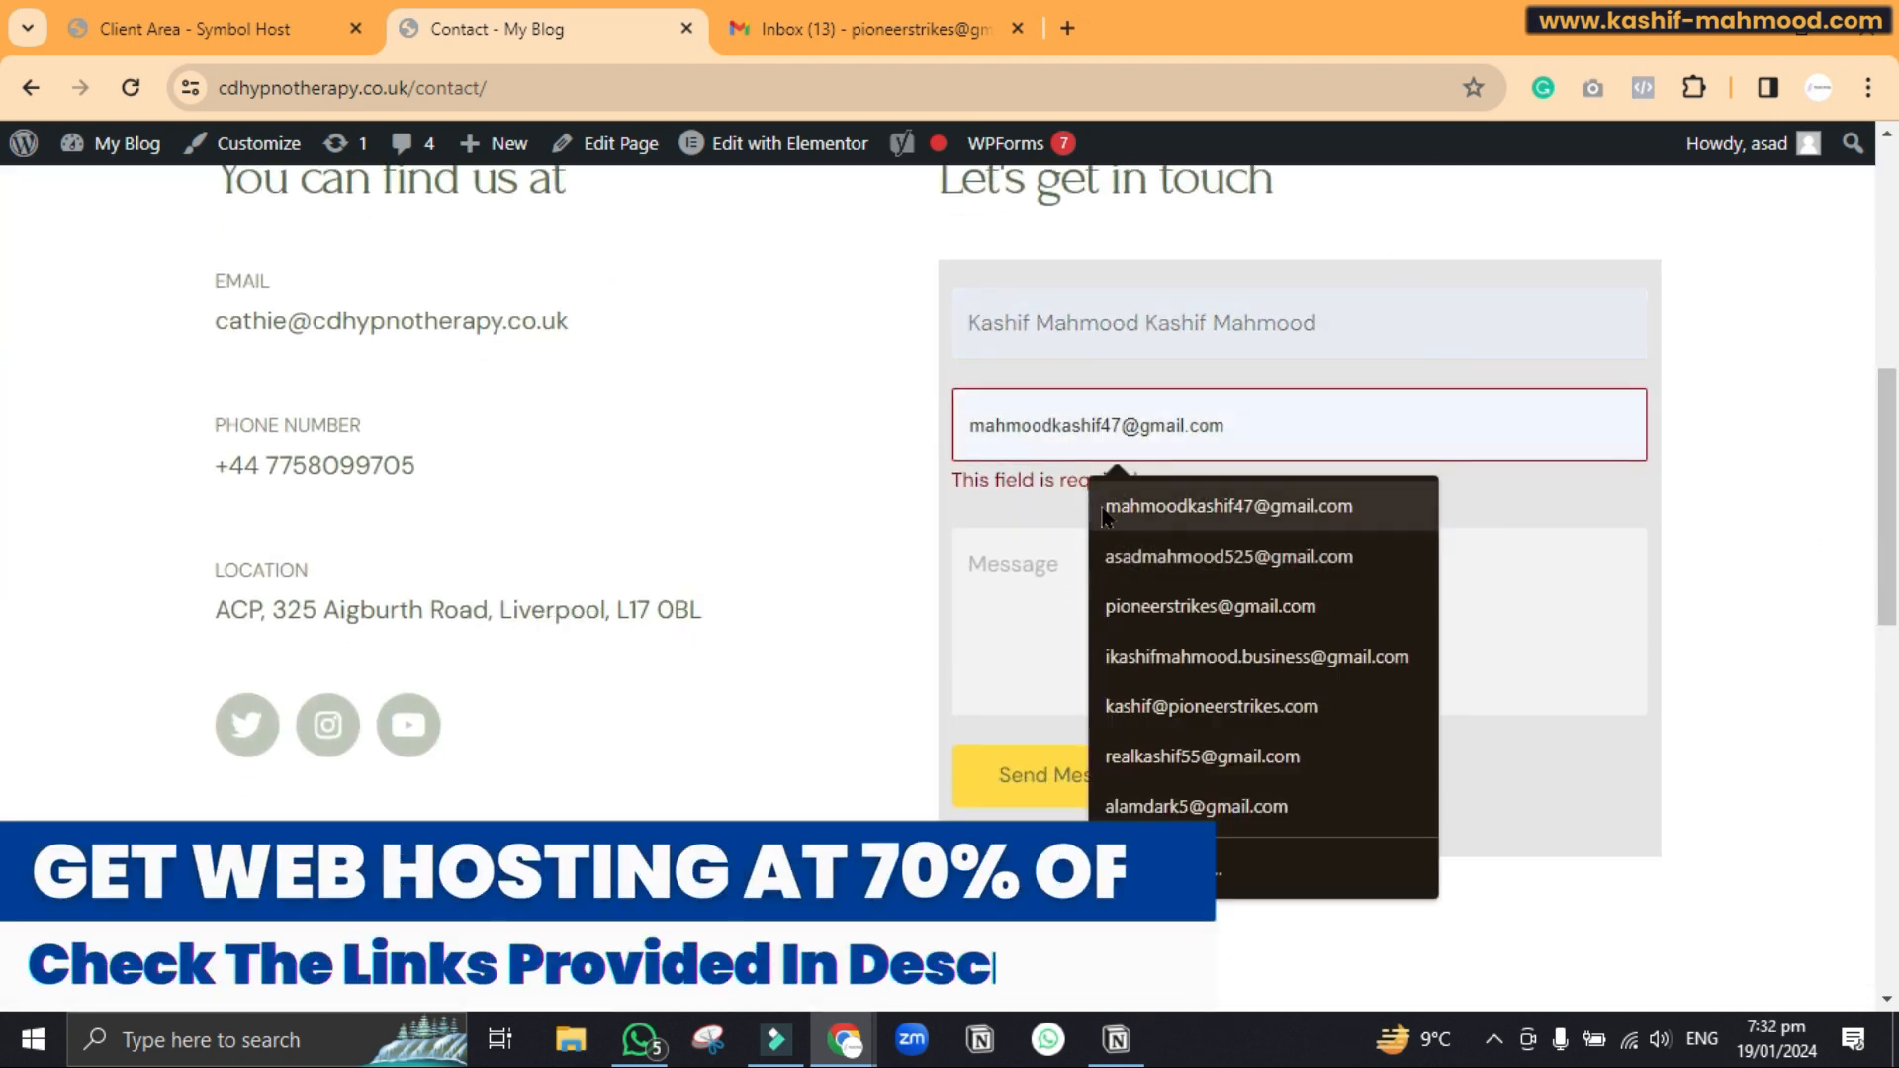
pyautogui.click(1144, 608)
pyautogui.click(1125, 596)
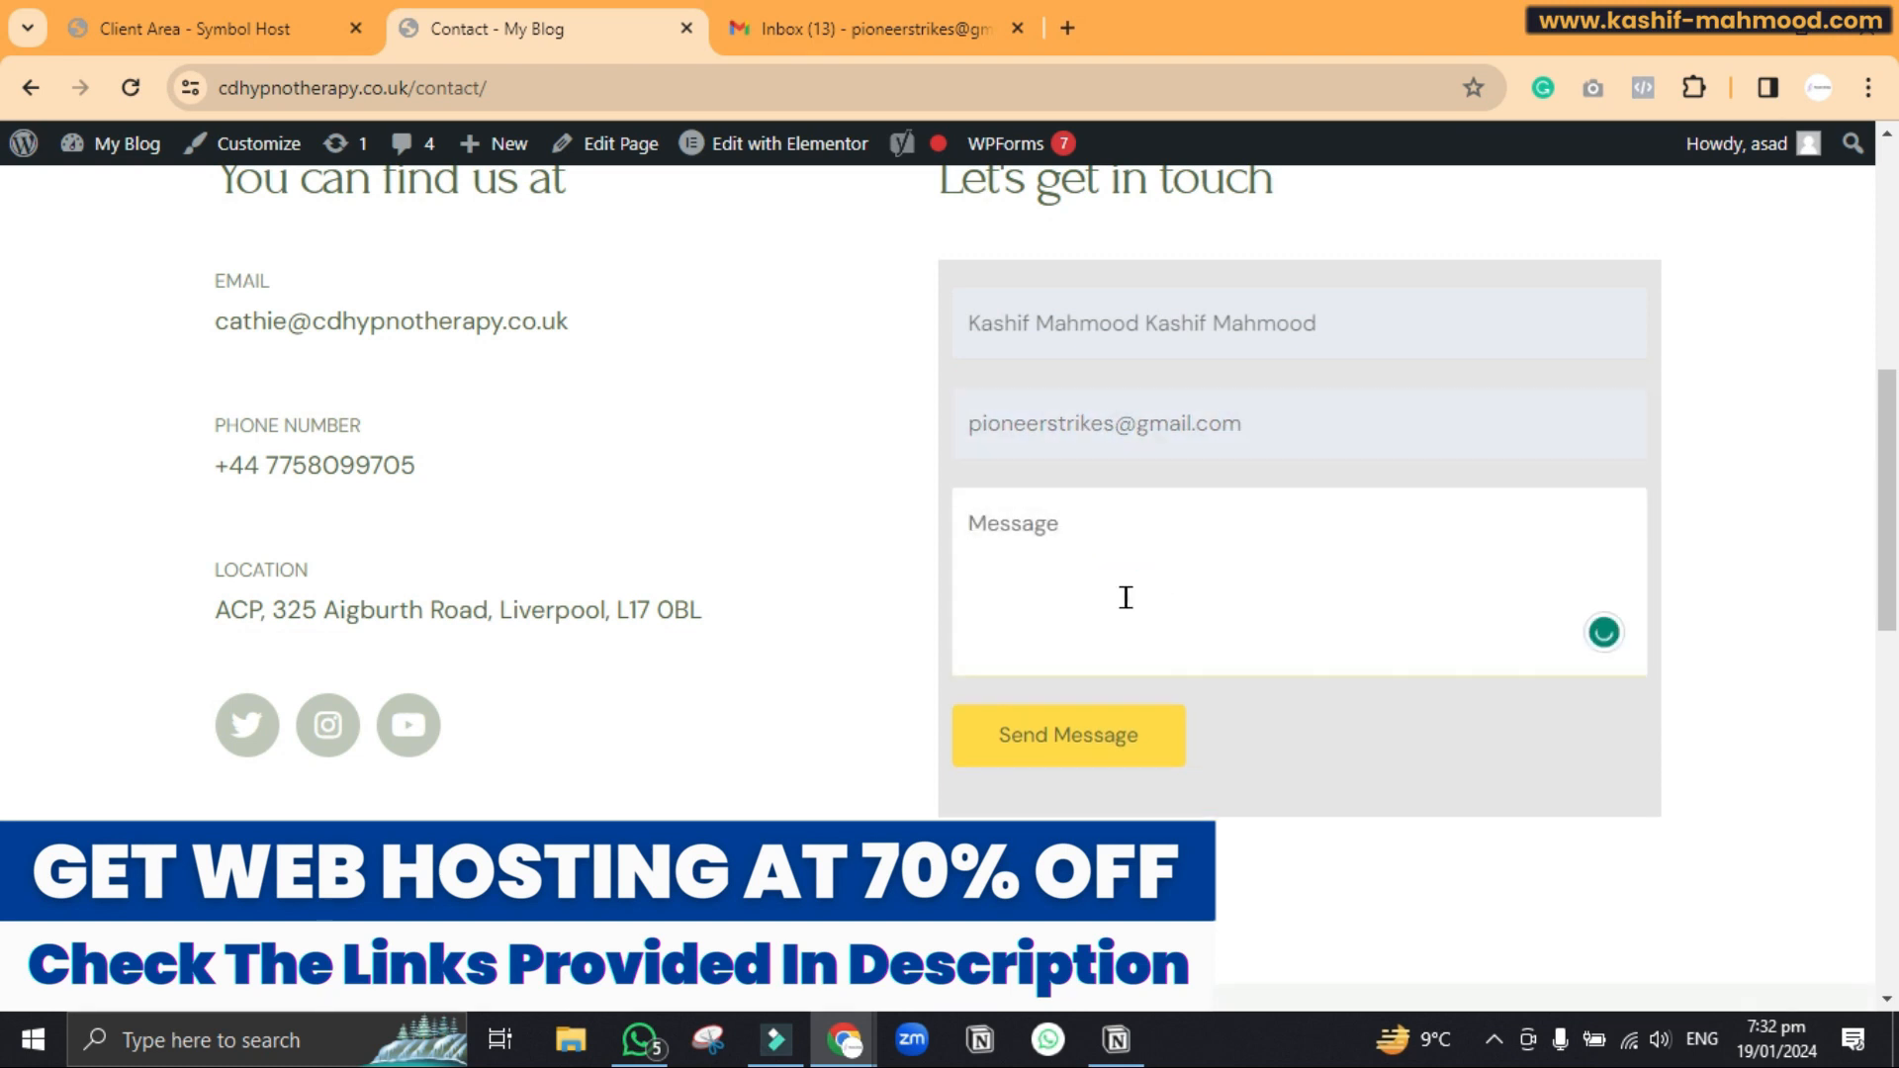
pyautogui.write('test')
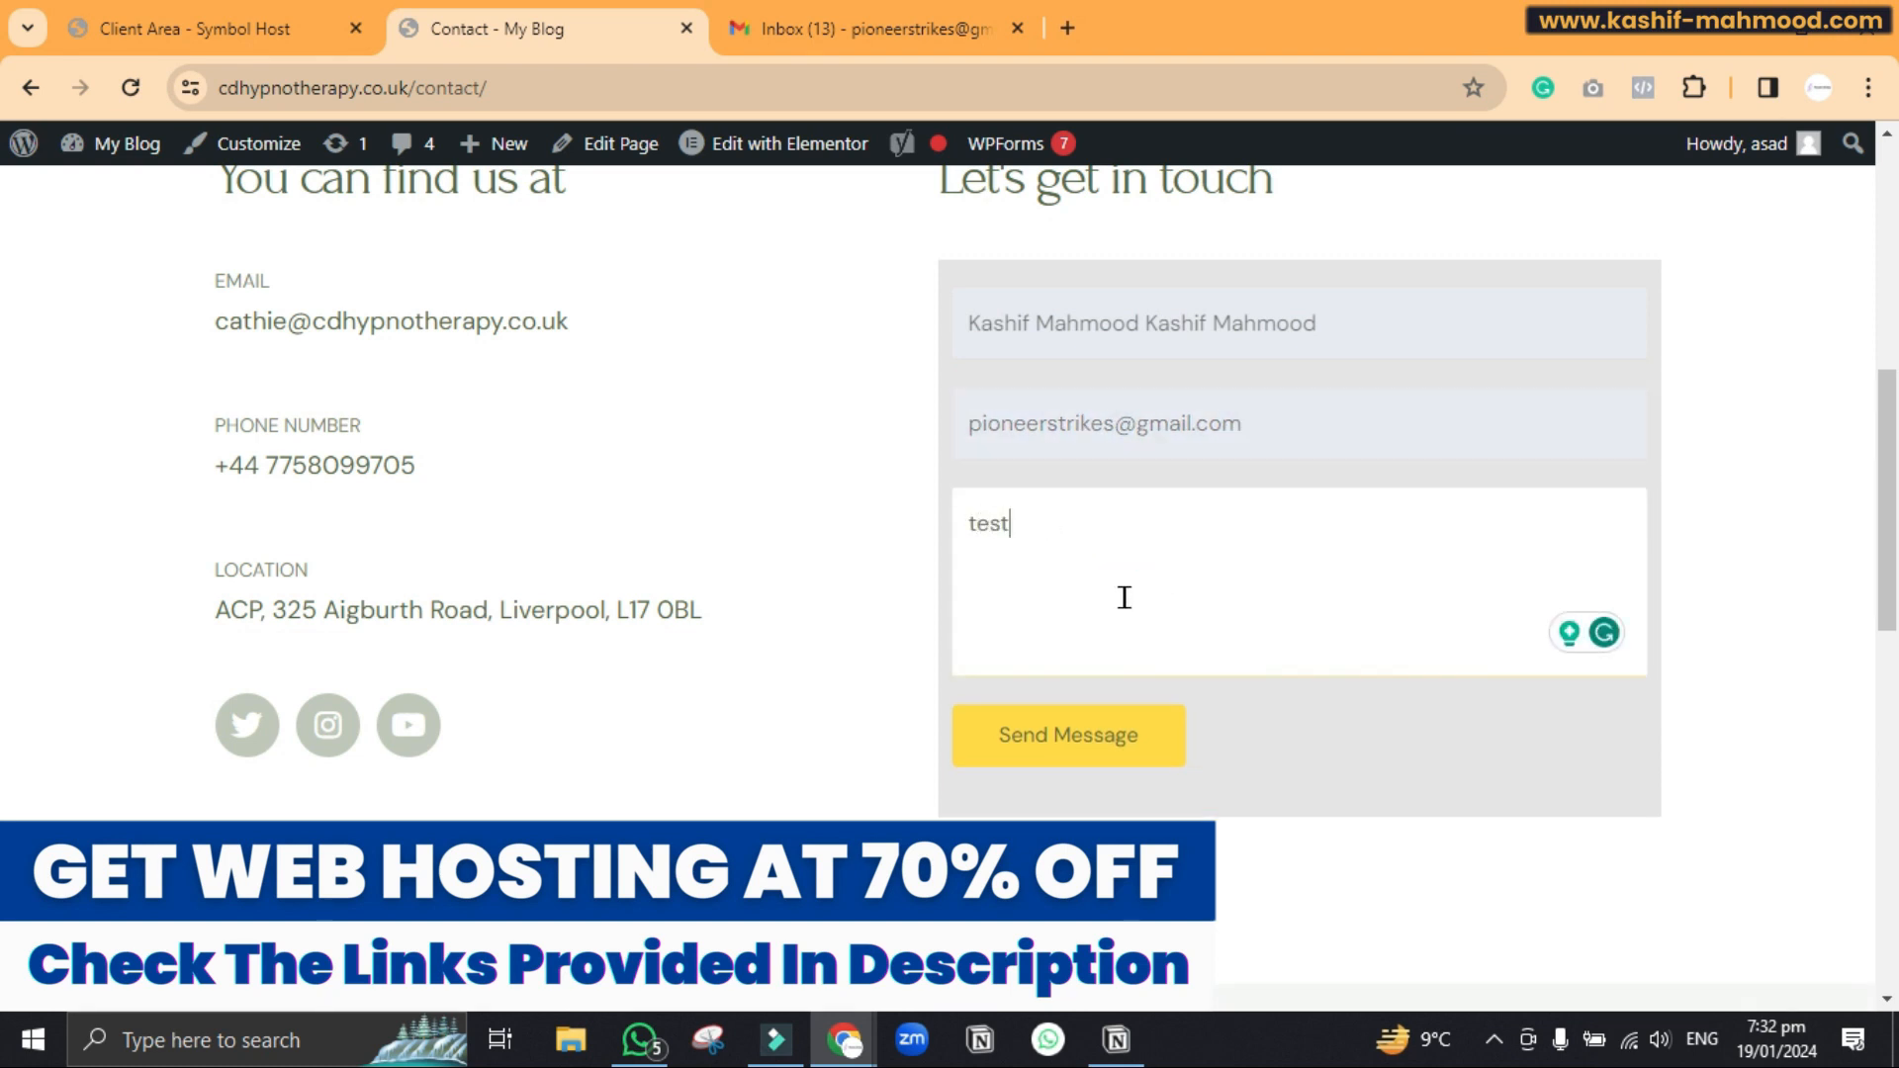
pyautogui.click(1055, 742)
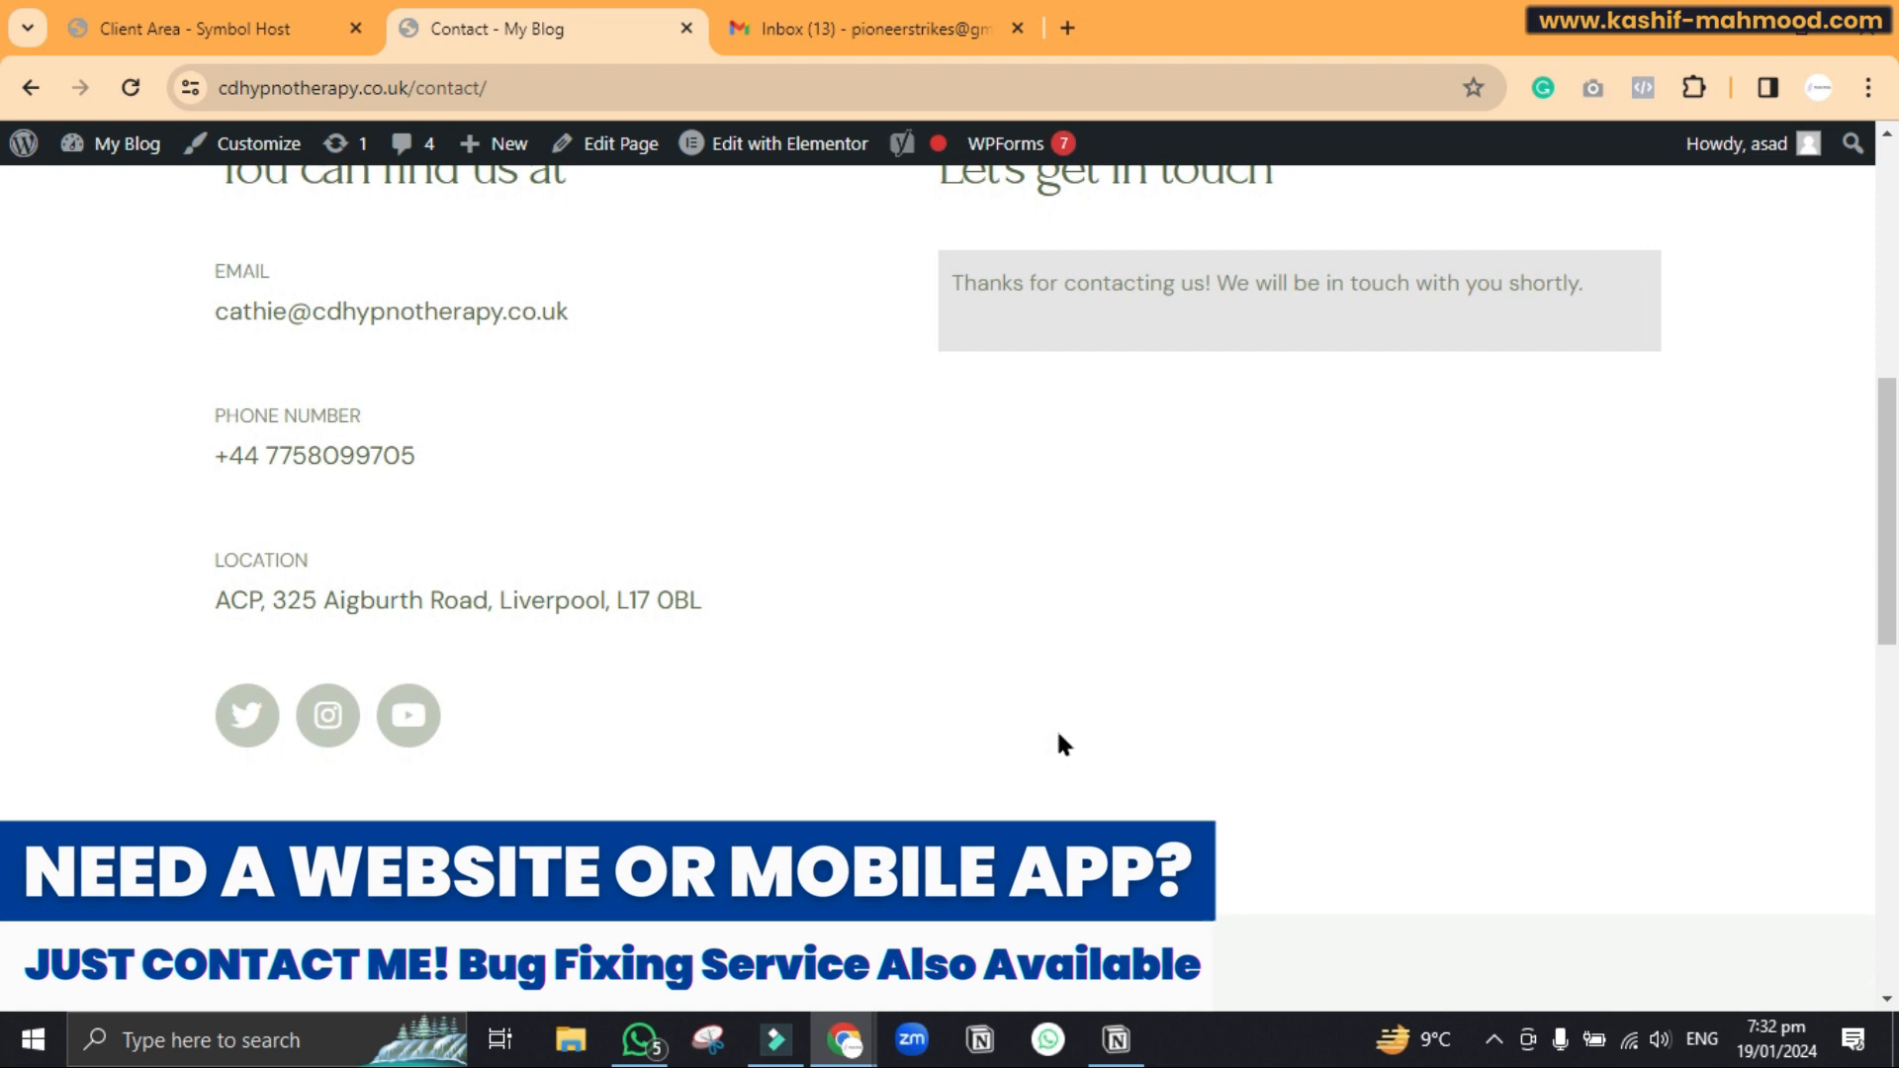
pyautogui.moveTo(932, 271); pyautogui.dragTo(1586, 276)
pyautogui.click(1402, 390)
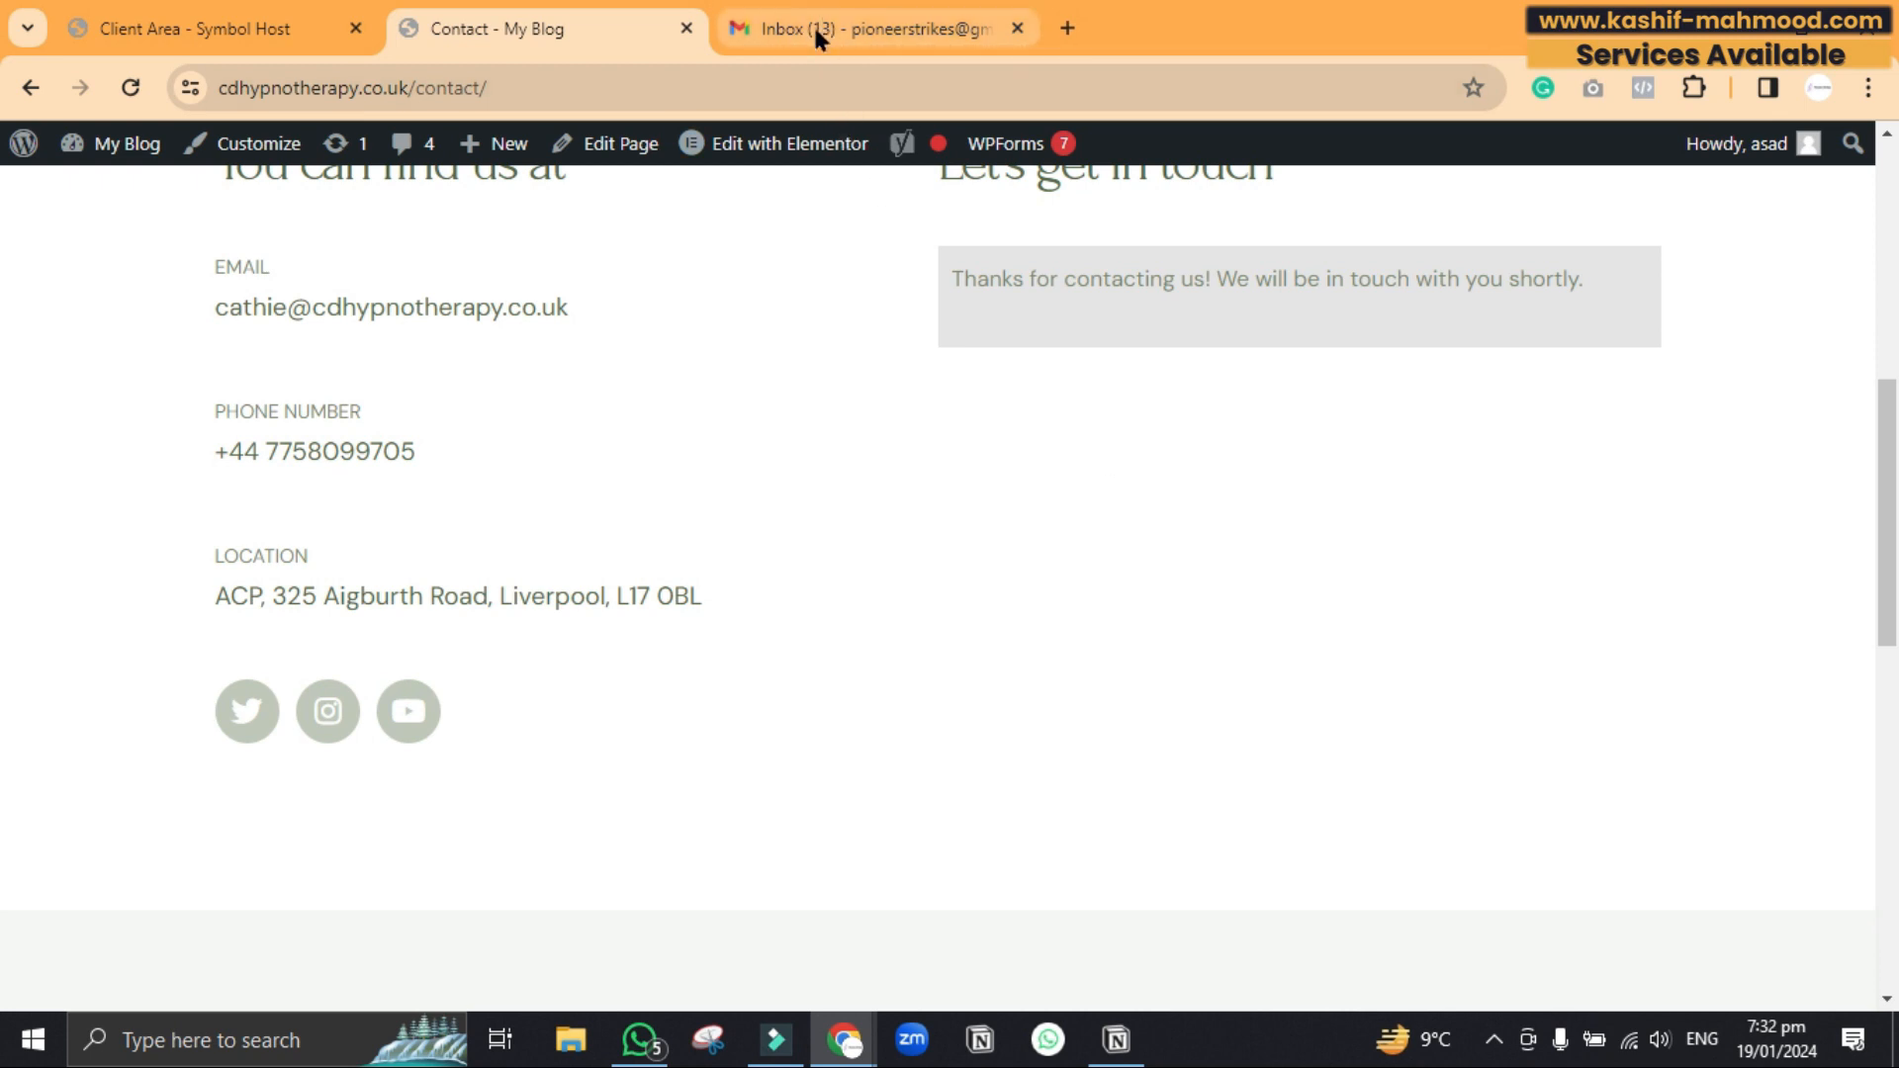
# Look for the contact-form message in the Gmail inbox and Spam folder, then return to the hosting client area
pyautogui.moveTo(819, 40)
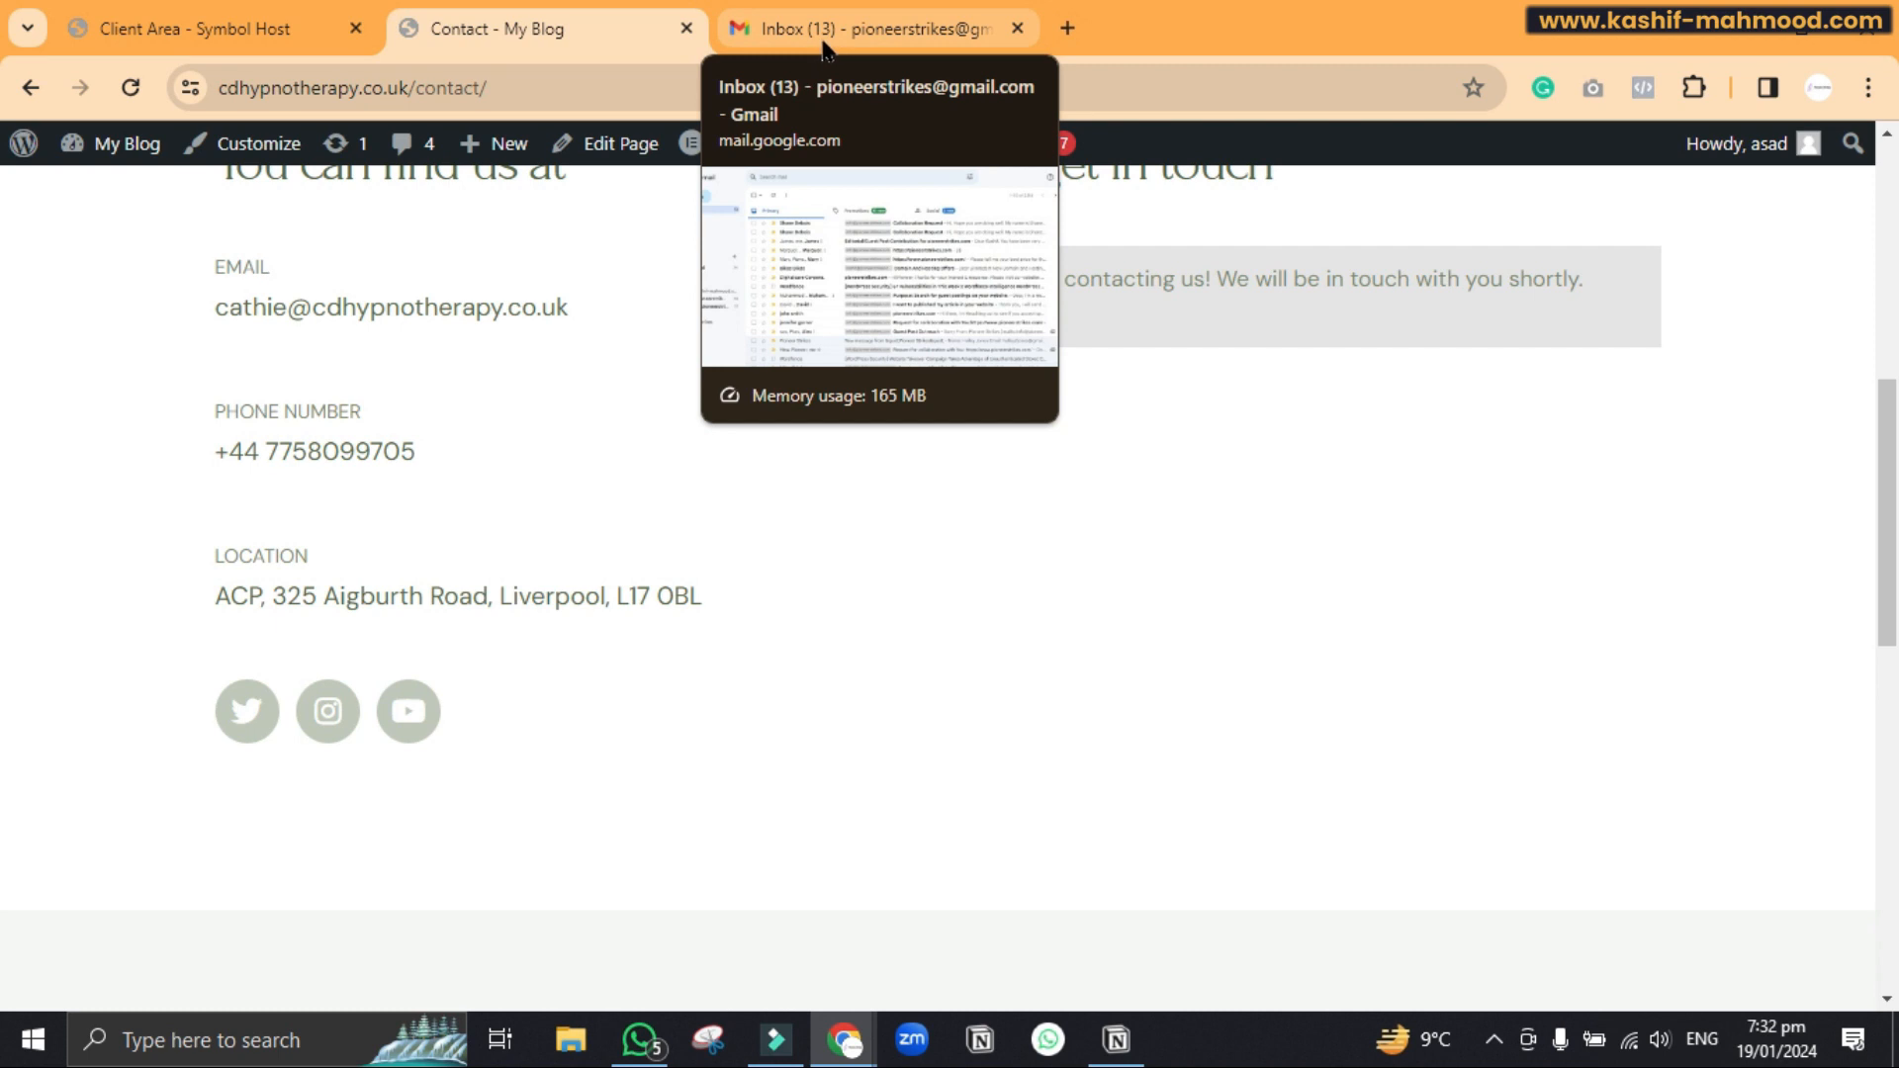
pyautogui.click(822, 49)
pyautogui.click(132, 438)
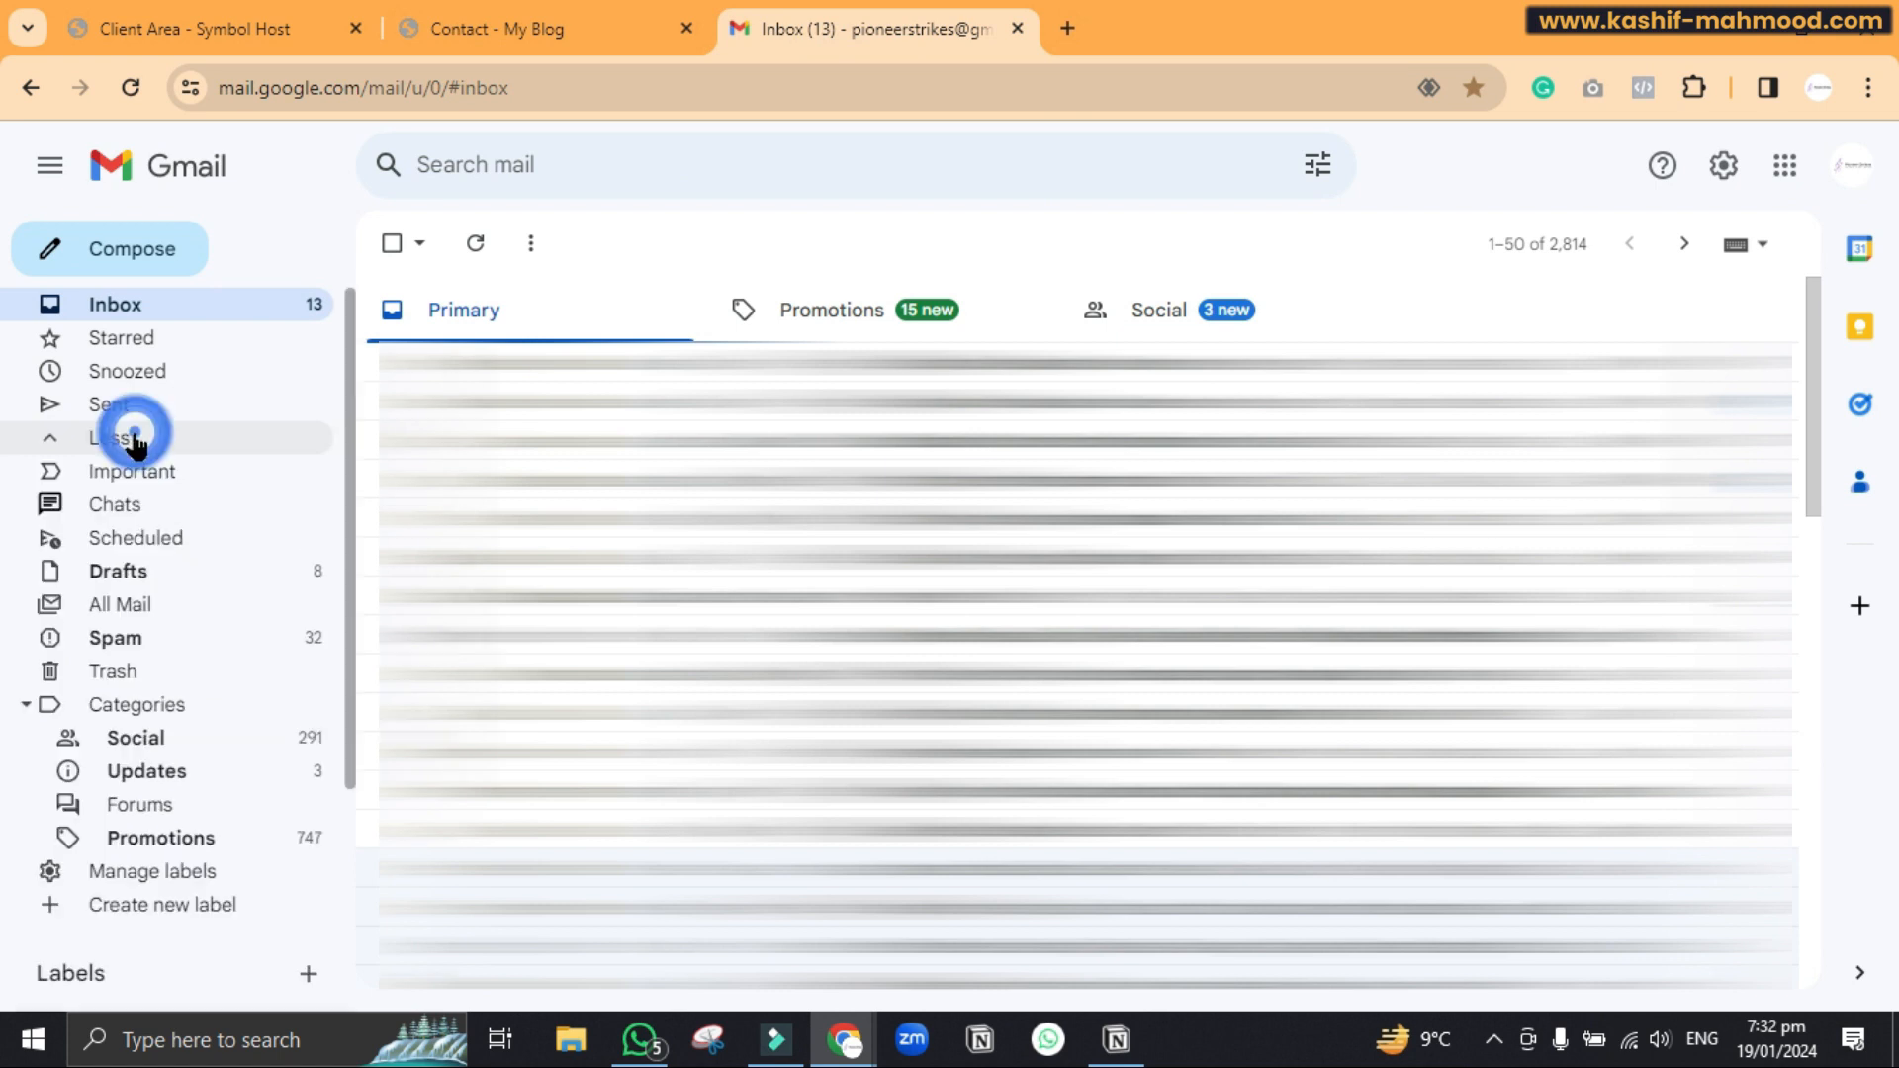
pyautogui.click(130, 643)
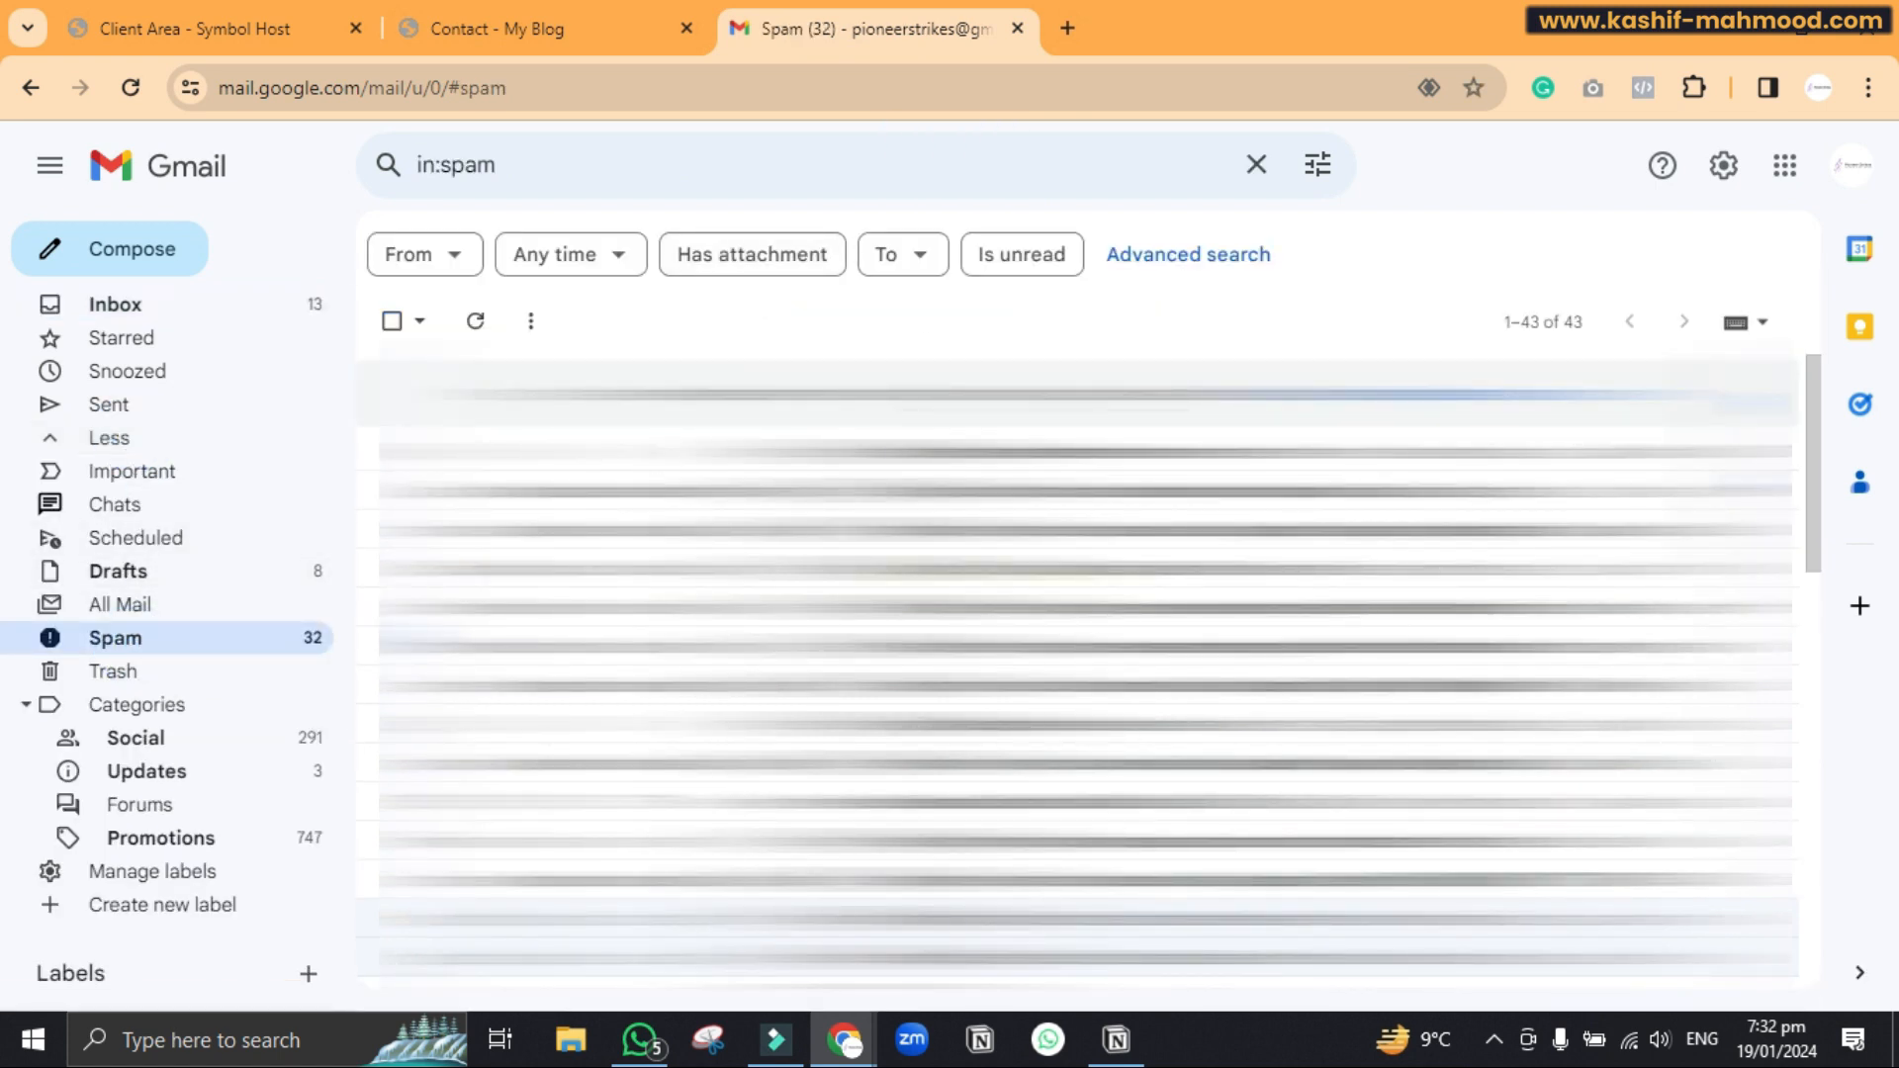
pyautogui.click(556, 24)
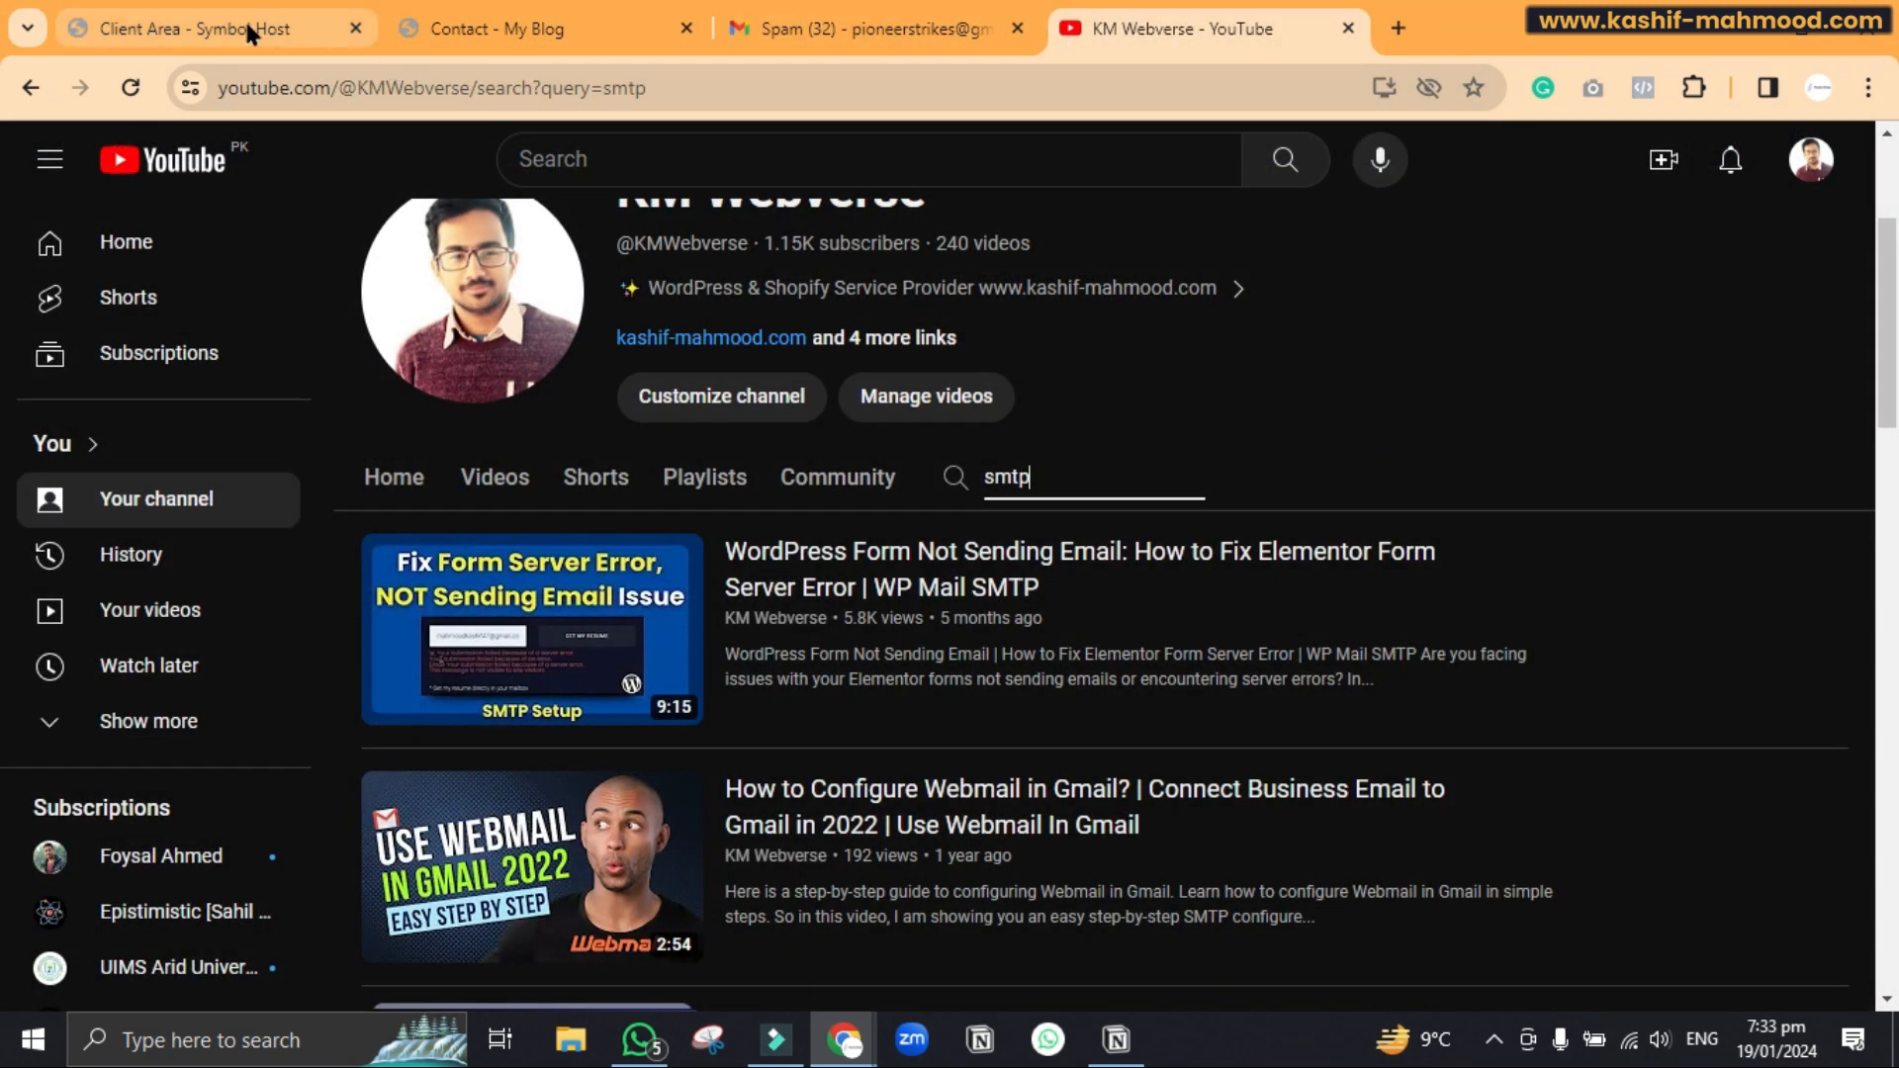
pyautogui.click(245, 24)
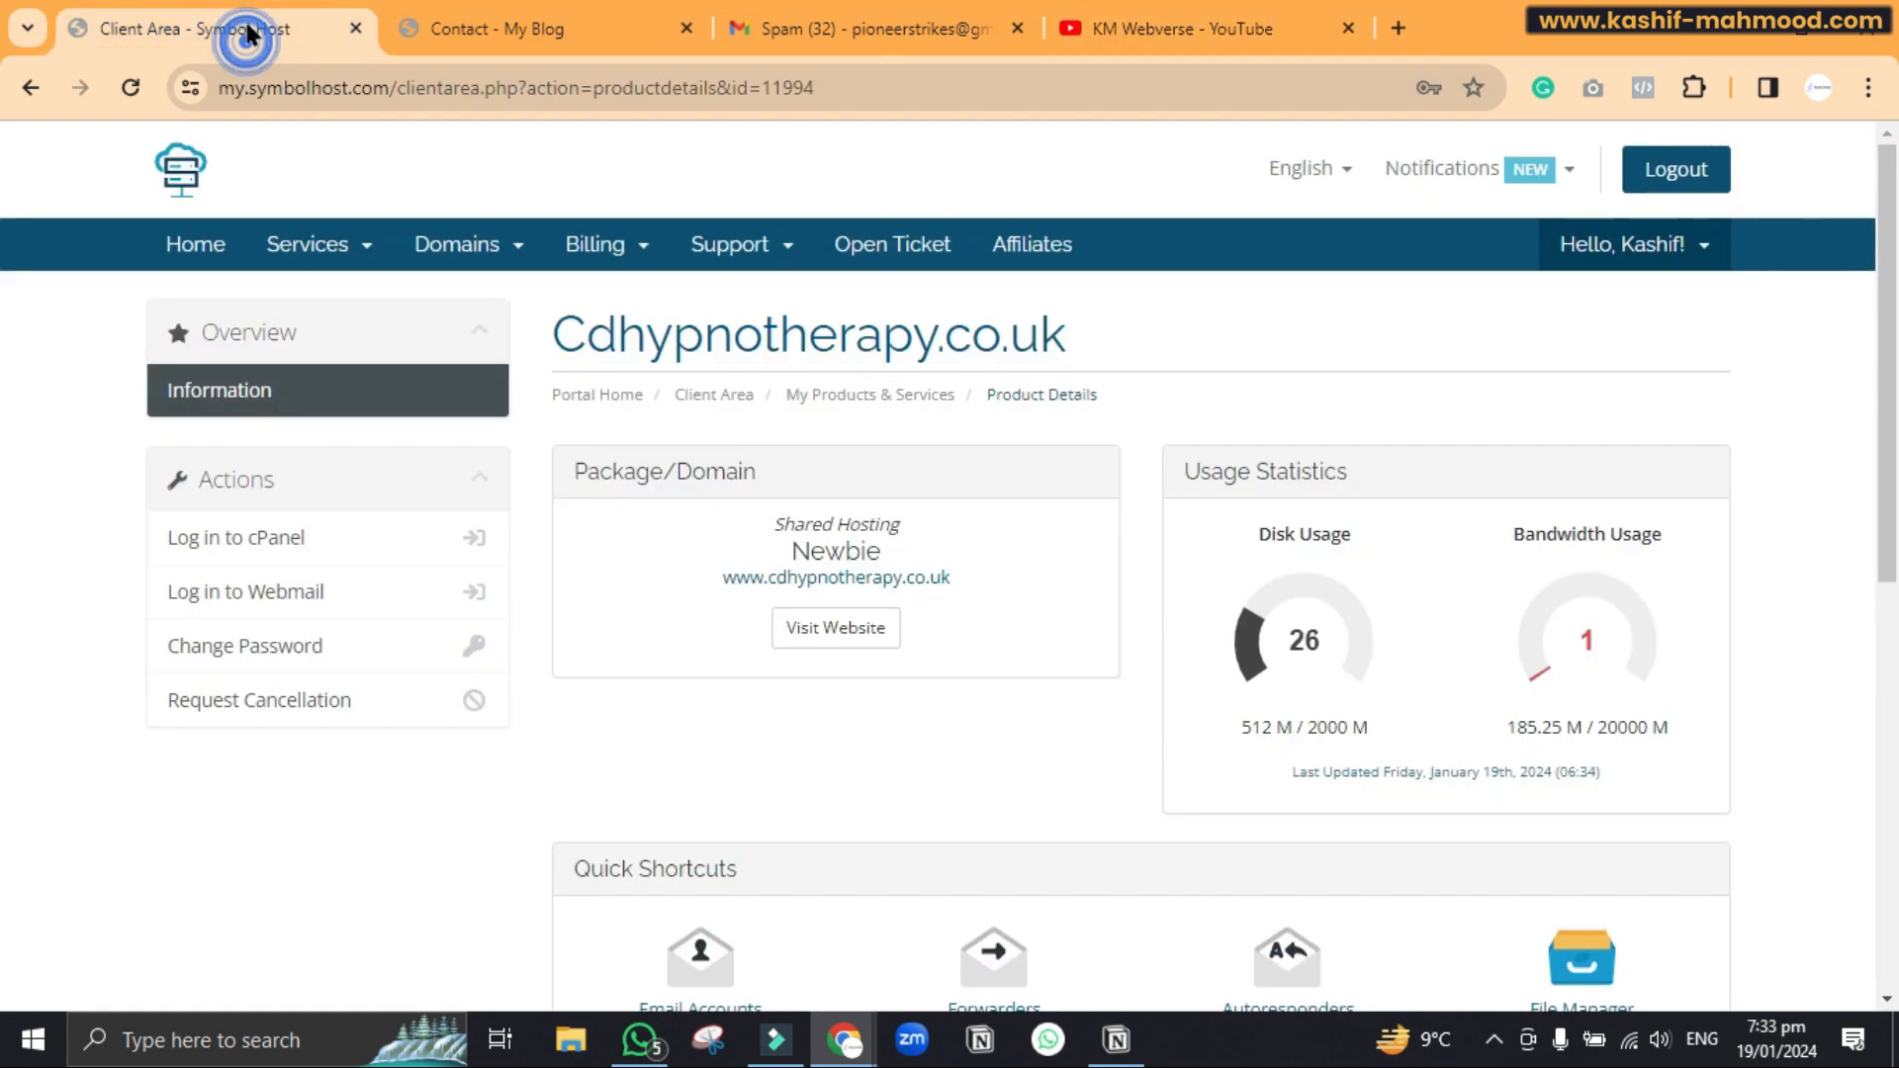
# Log in to cPanel for cdhypnotherapy.co.uk and open the Email Accounts manager
pyautogui.scroll(-4, 932, 498)
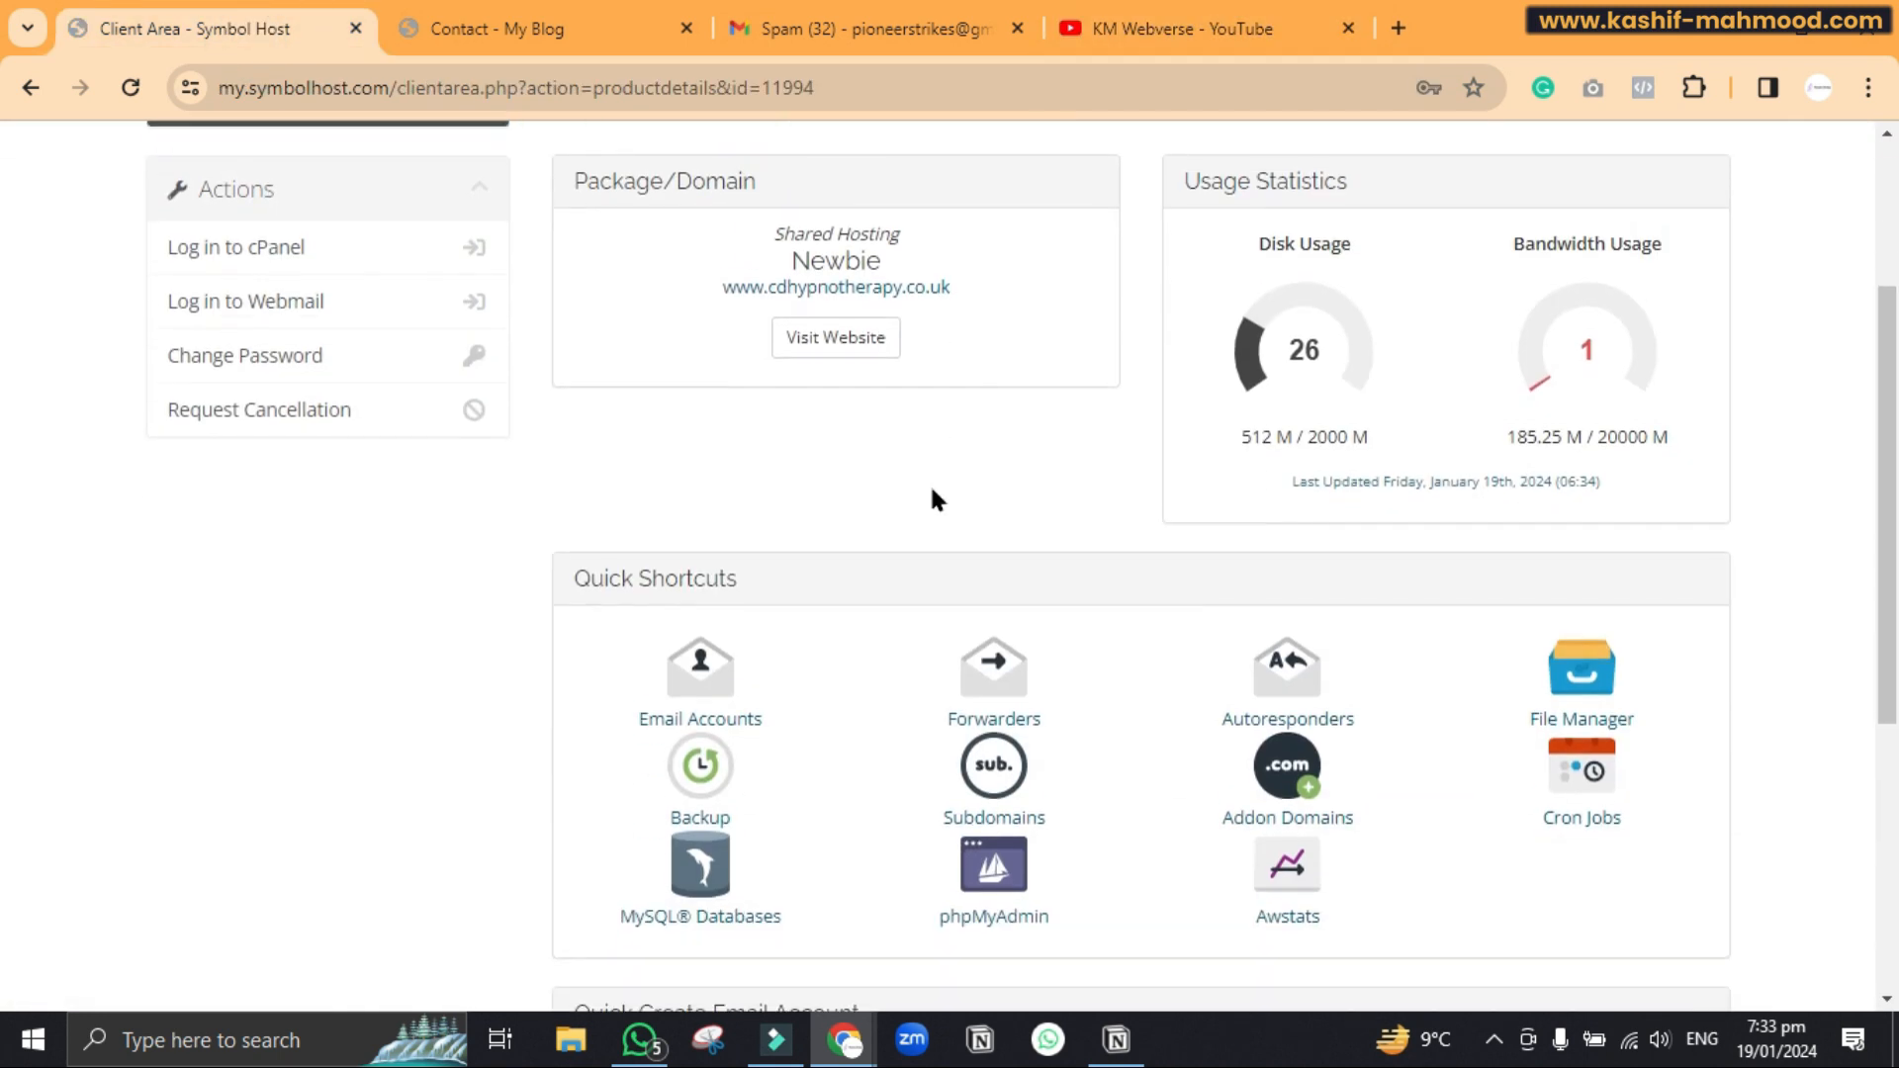
pyautogui.scroll(3, 932, 499)
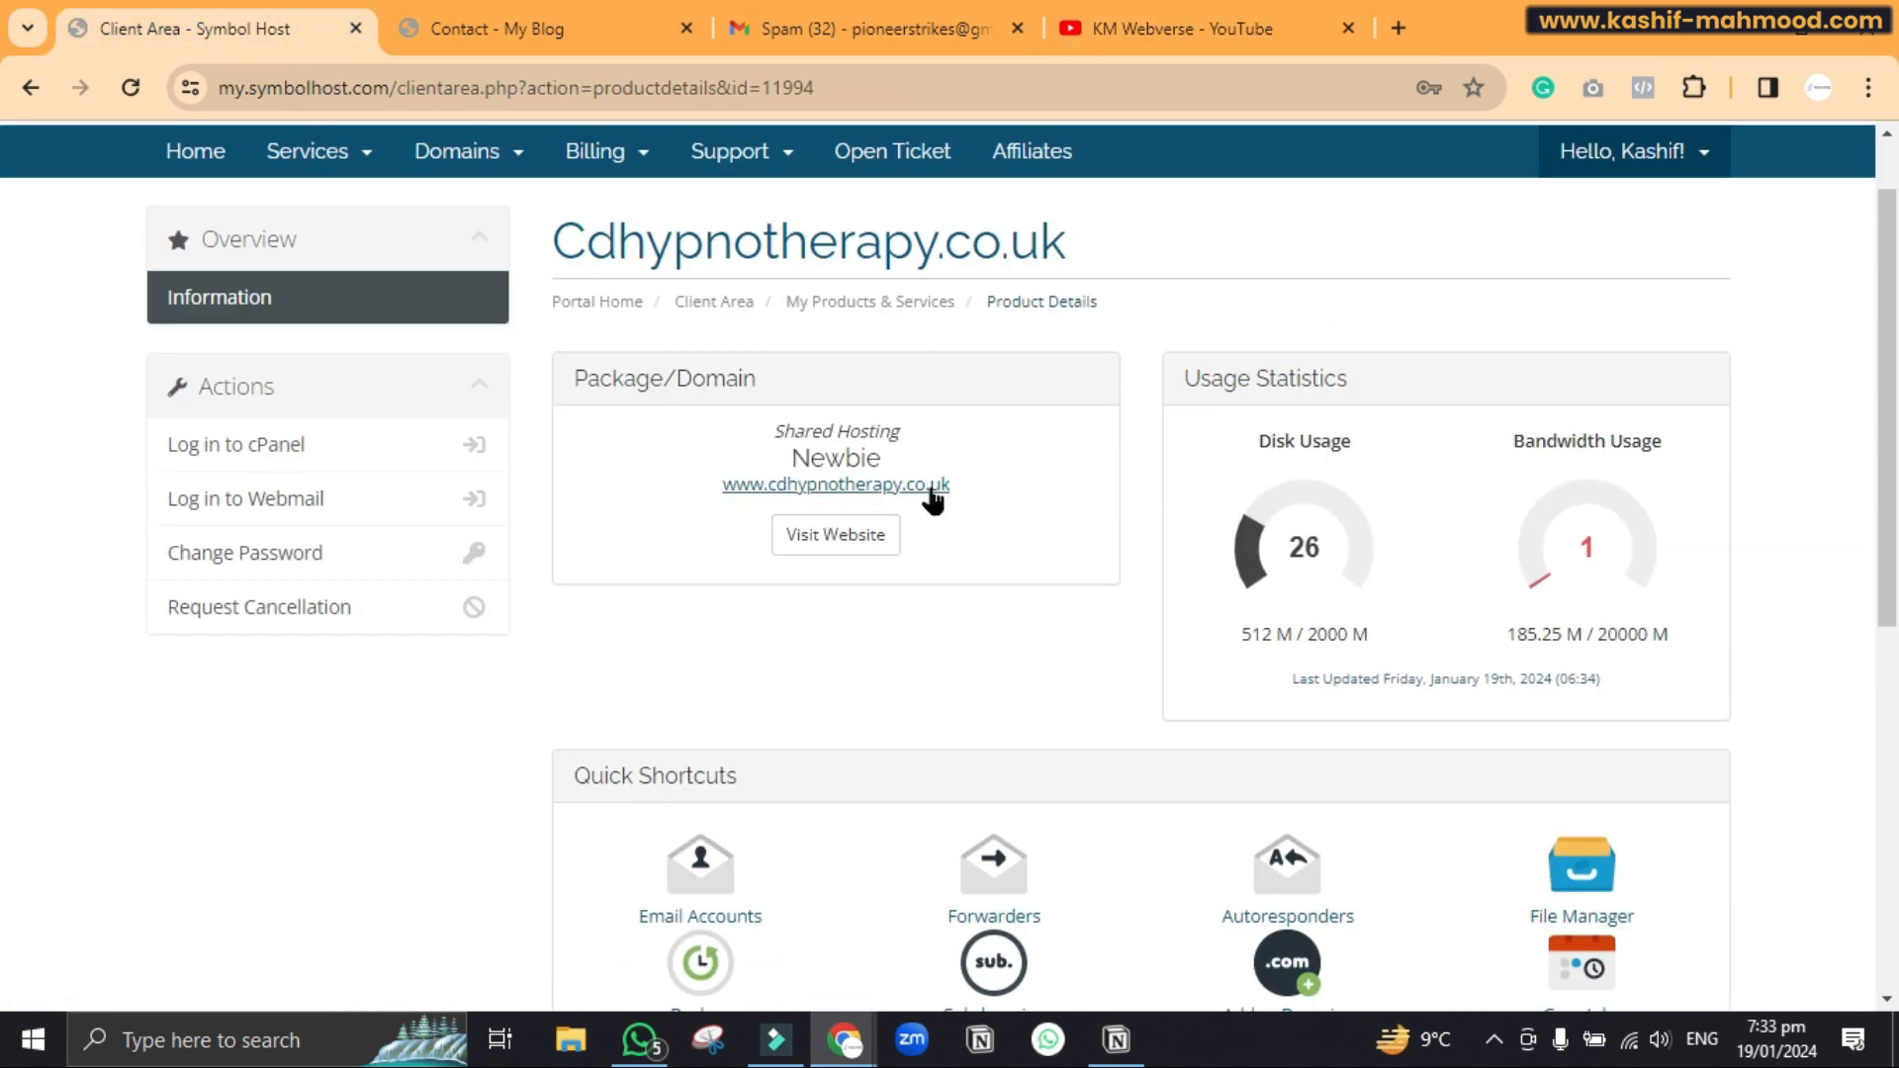
pyautogui.click(318, 440)
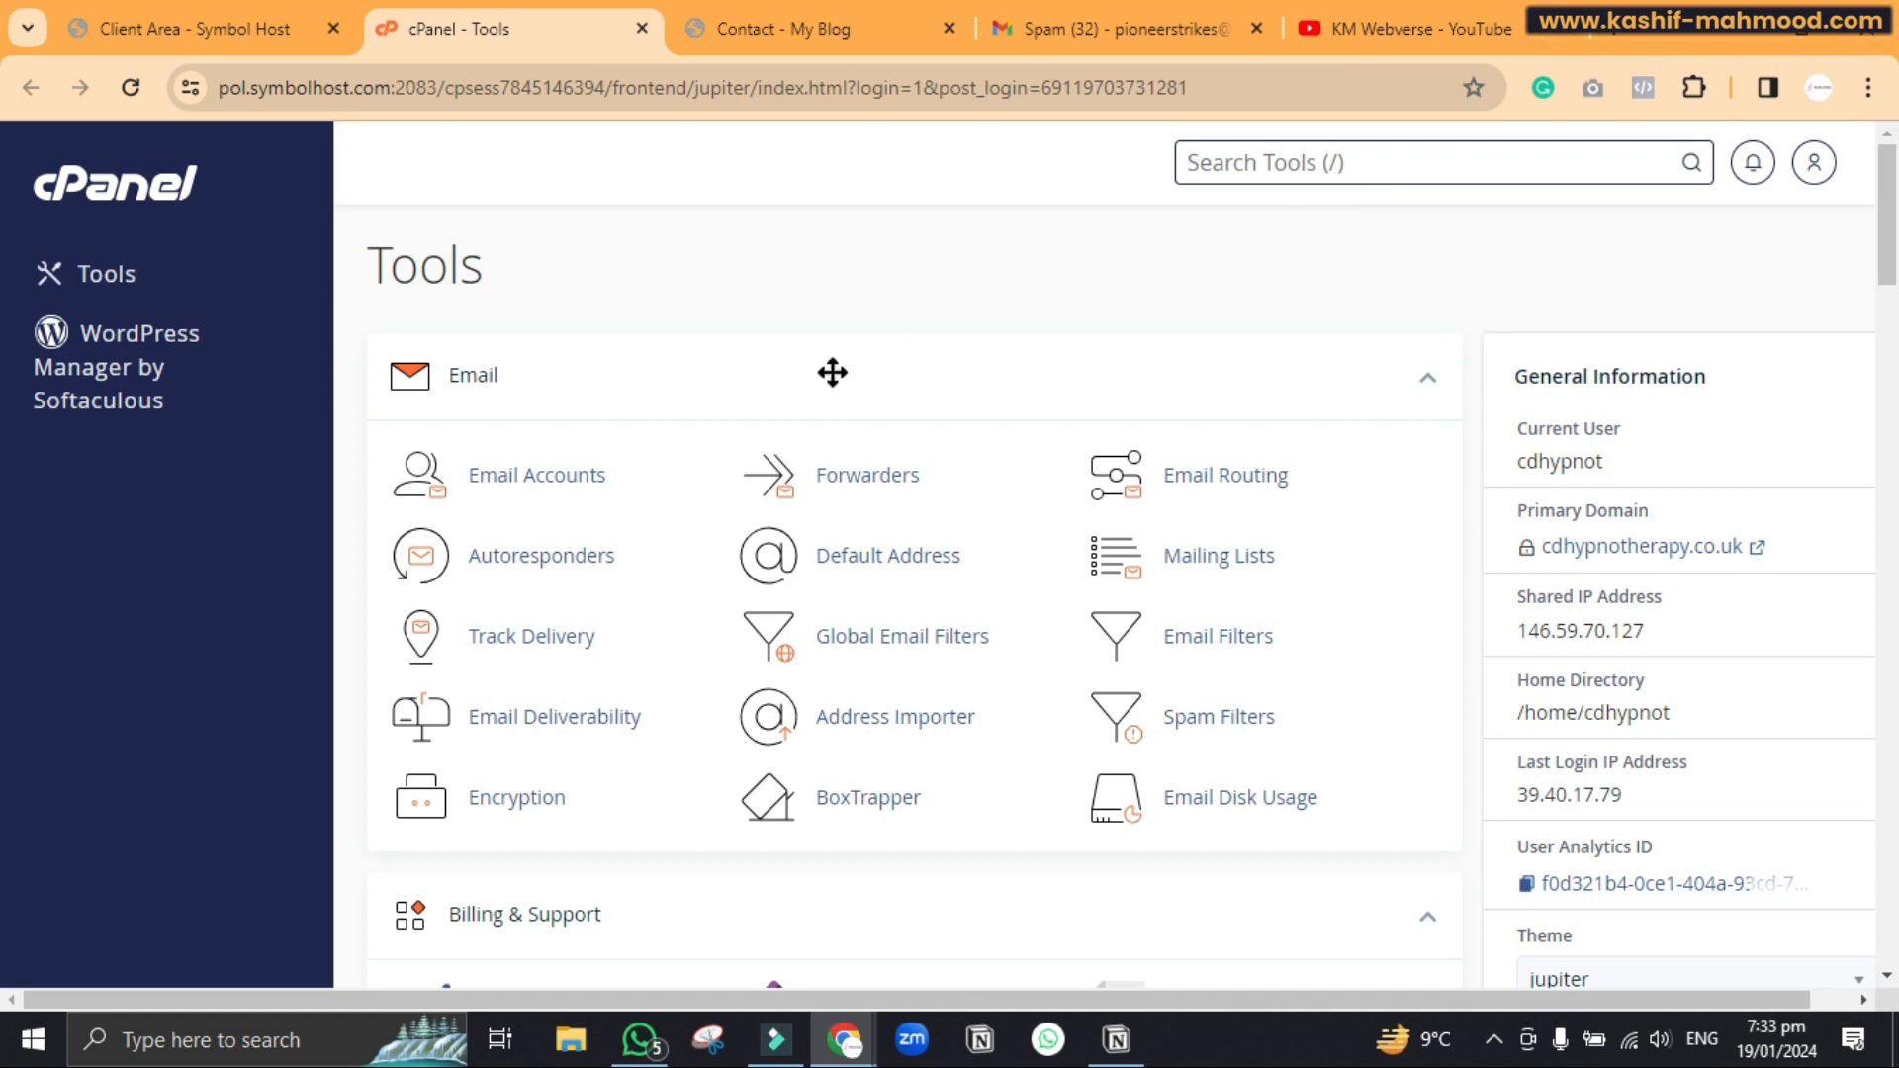
pyautogui.click(569, 479)
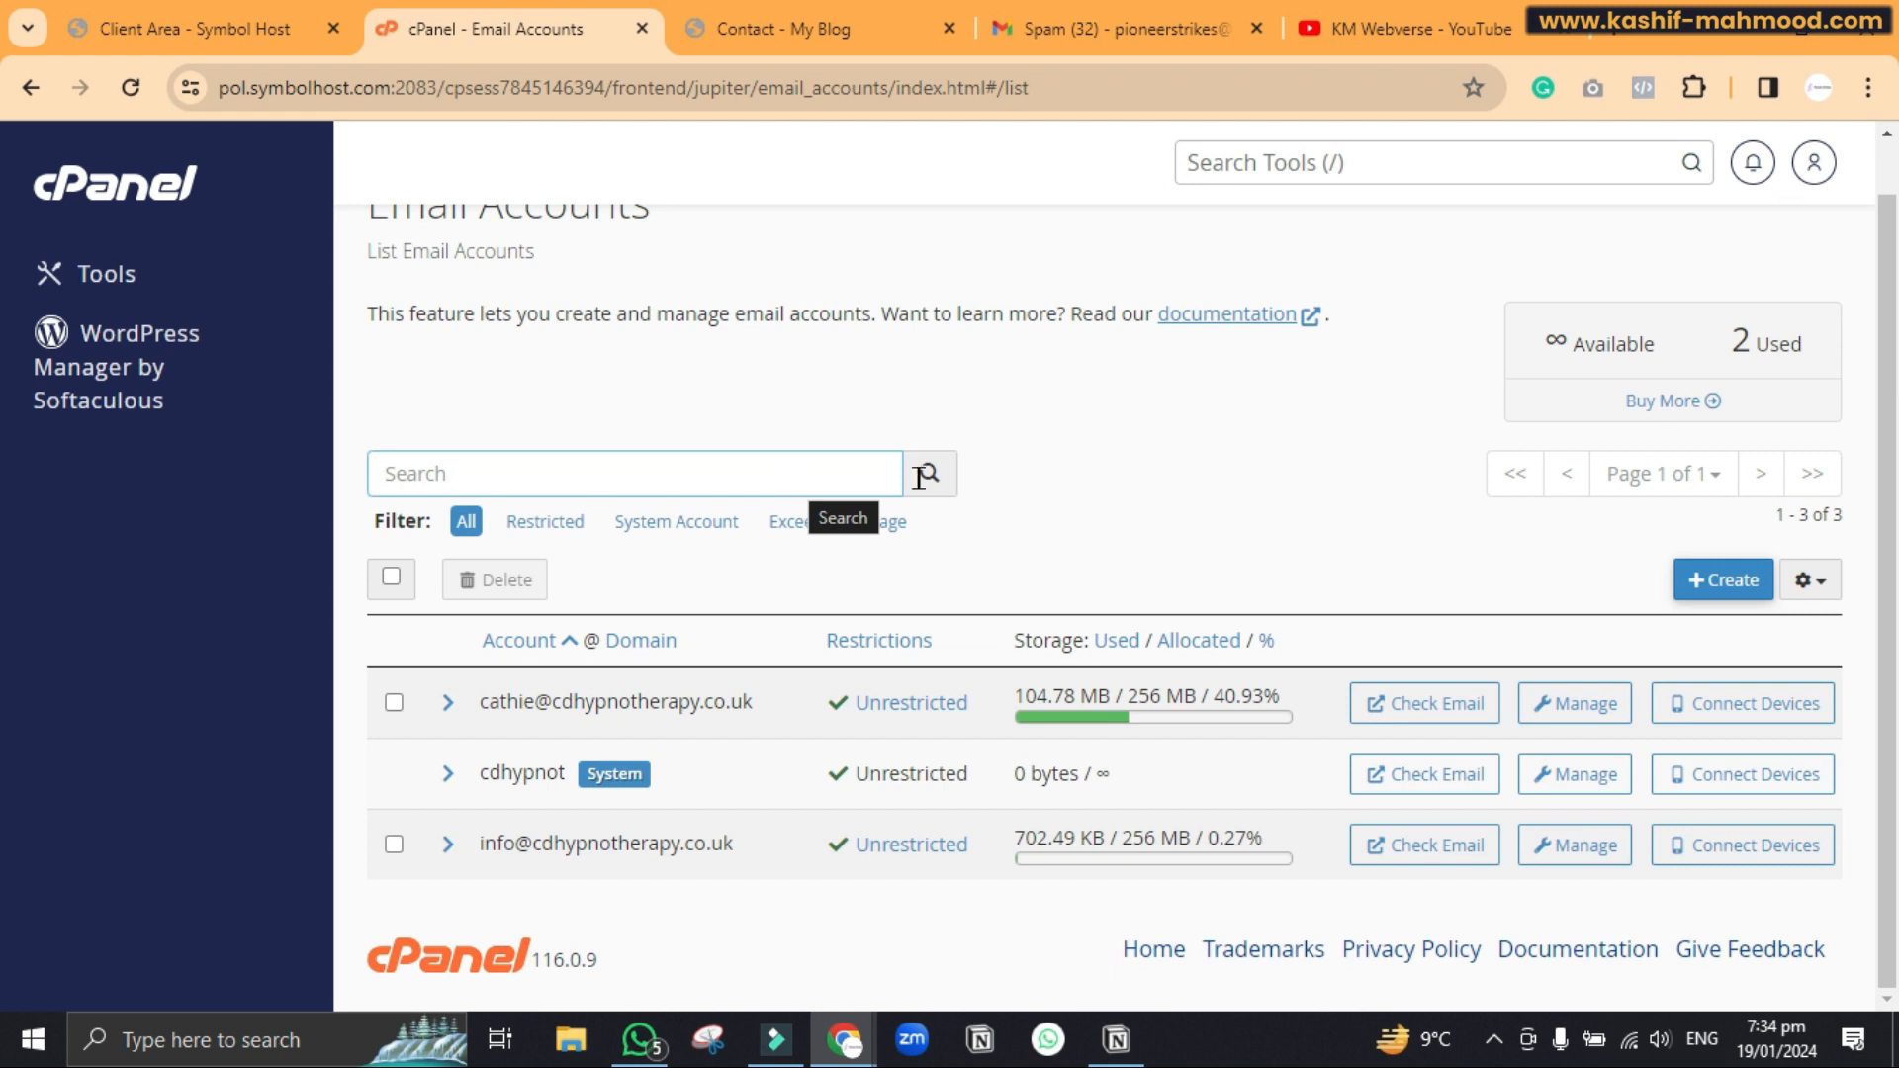
pyautogui.click(1723, 594)
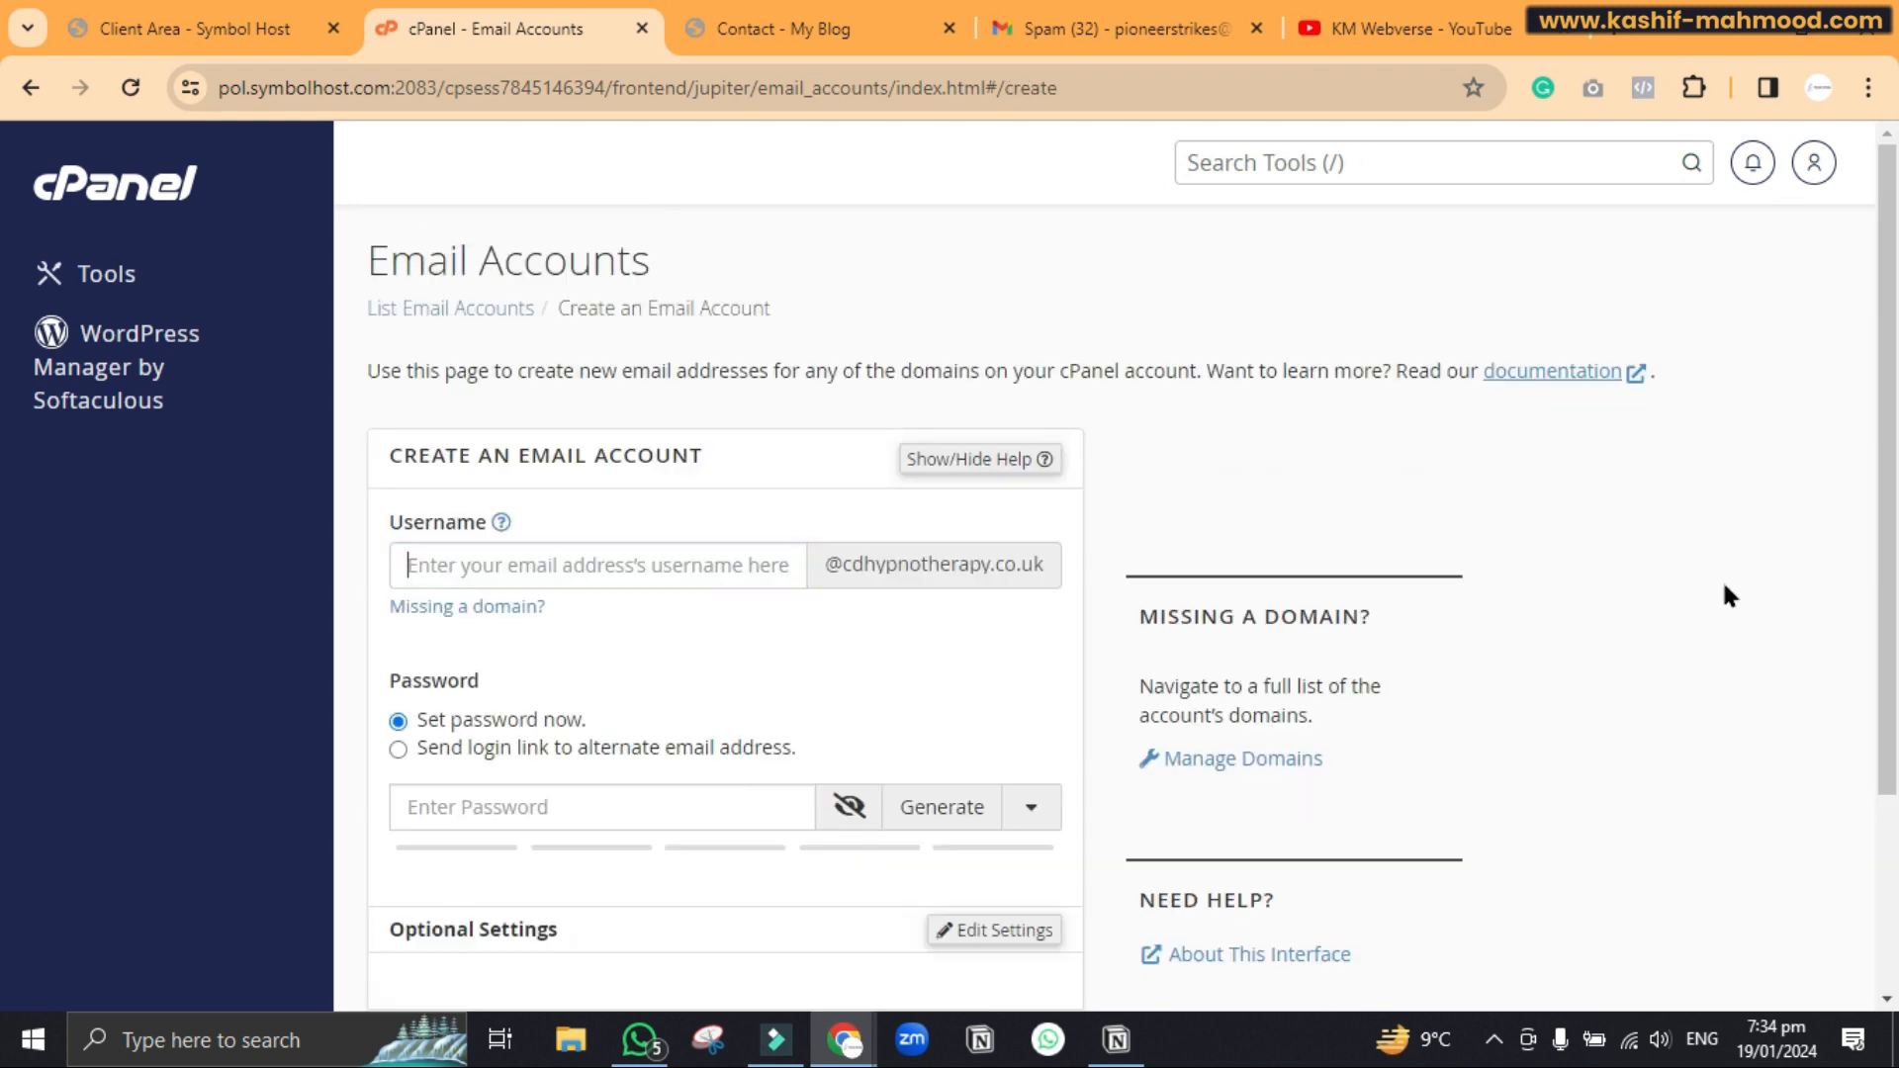
pyautogui.scroll(-2, 989, 549)
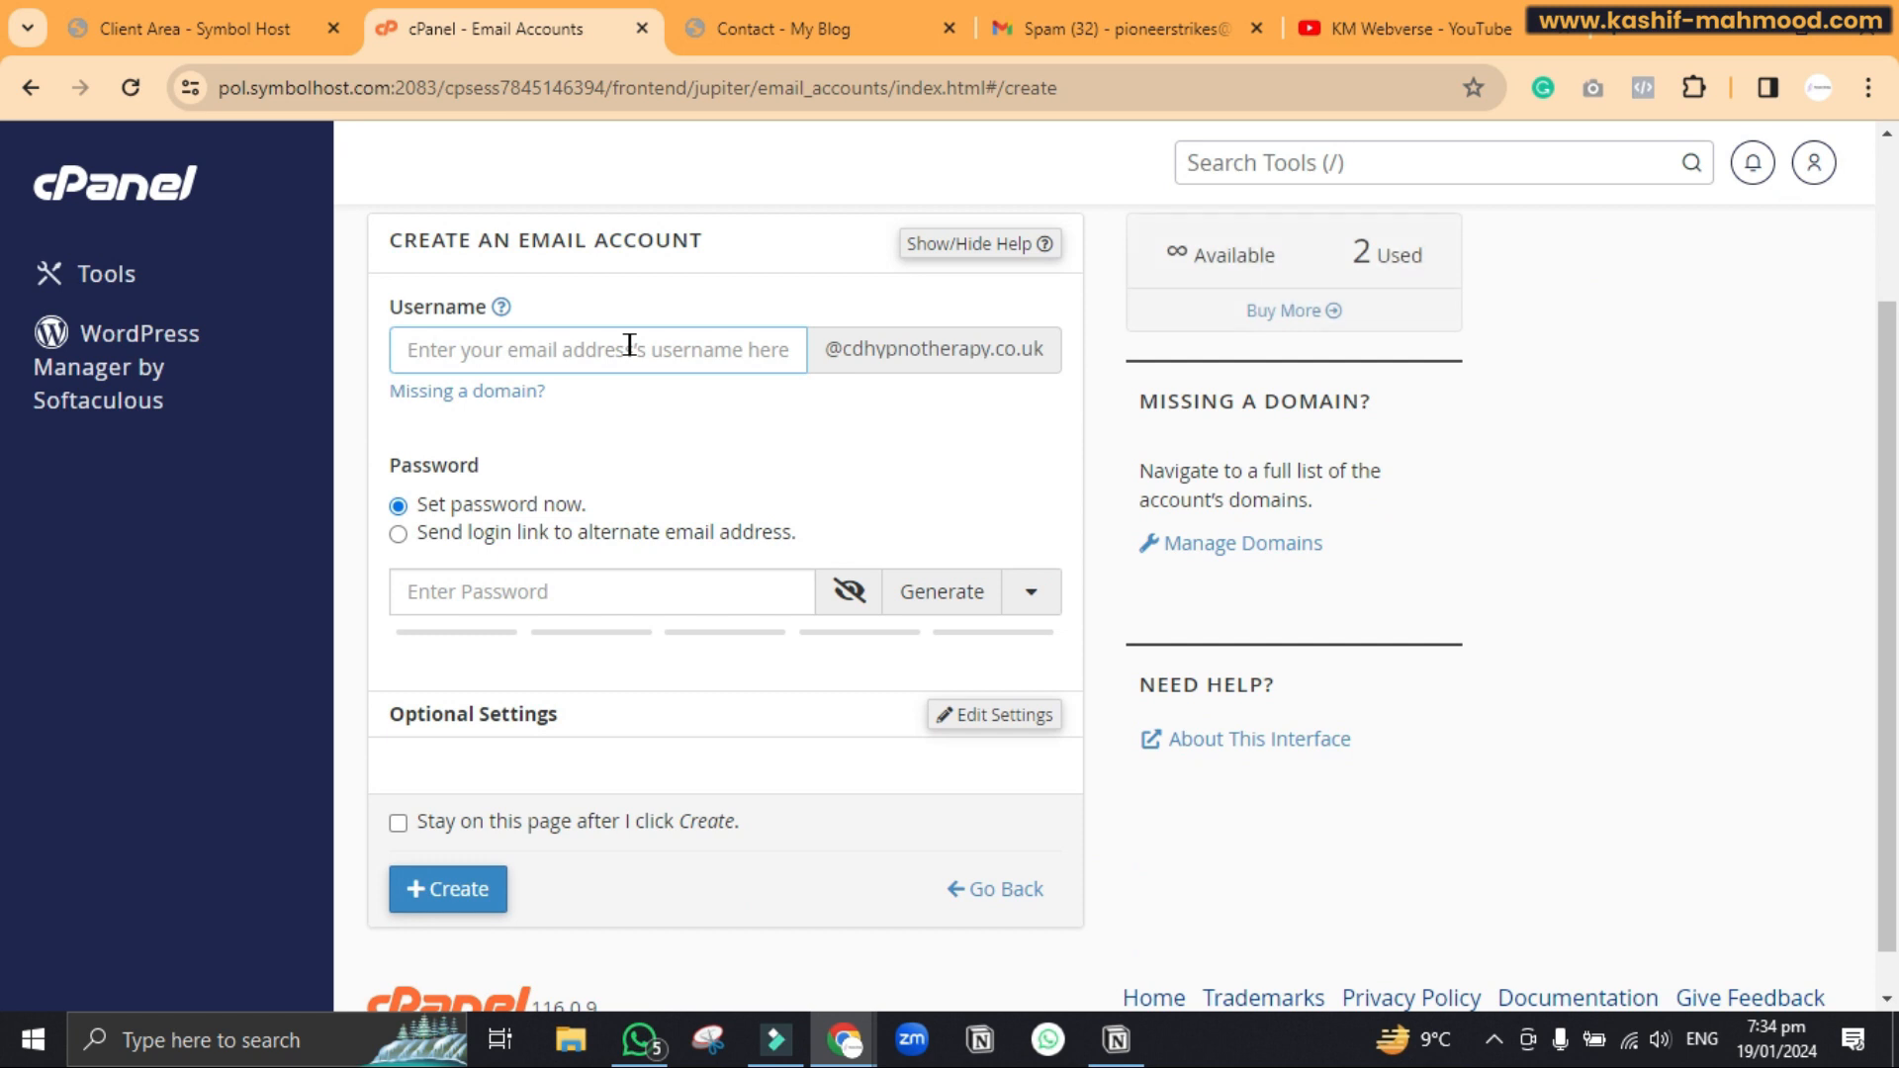
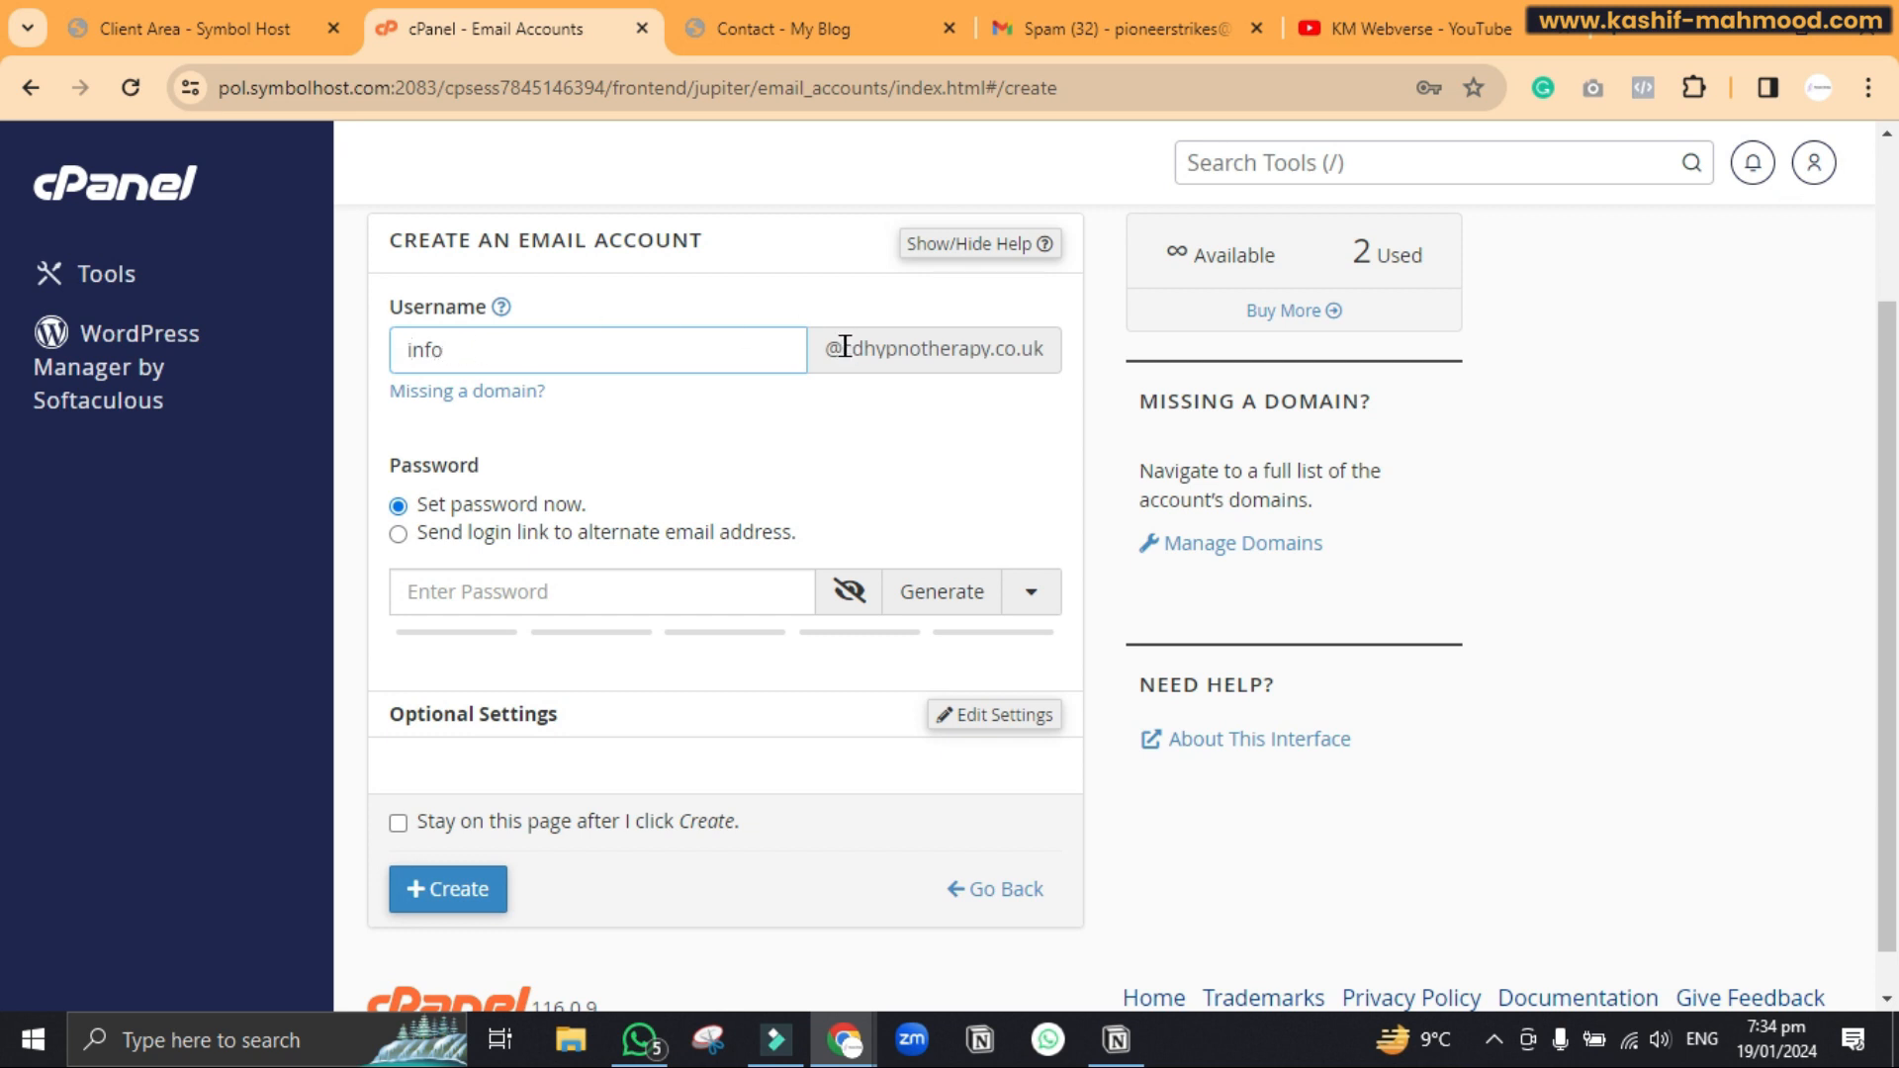
pyautogui.moveTo(843, 348); pyautogui.dragTo(1020, 354)
pyautogui.click(979, 402)
pyautogui.scroll(-1, 981, 407)
pyautogui.click(677, 540)
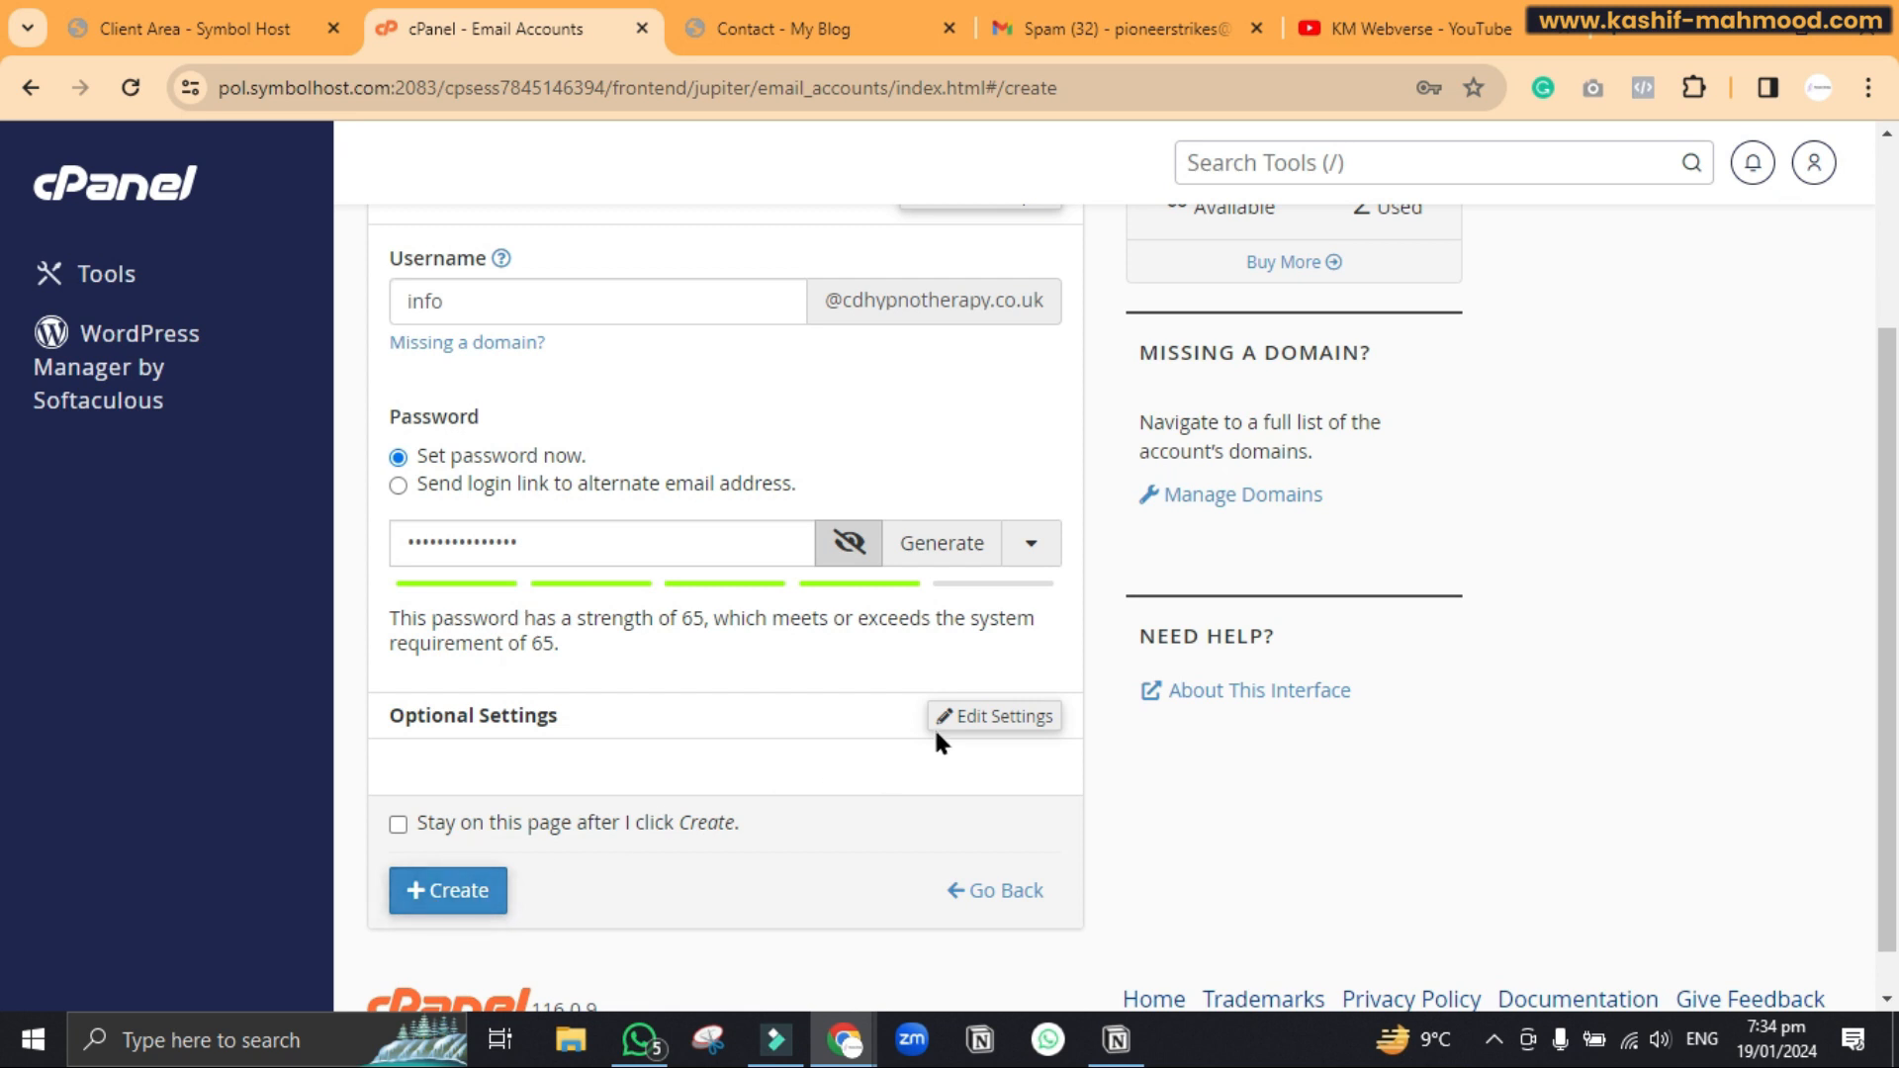
# Change the storage space from 1024 to 256 MB and submit; cPanel says the account already exists
pyautogui.click(986, 713)
pyautogui.scroll(-3, 986, 717)
pyautogui.click(510, 546)
pyautogui.doubleClick(478, 551)
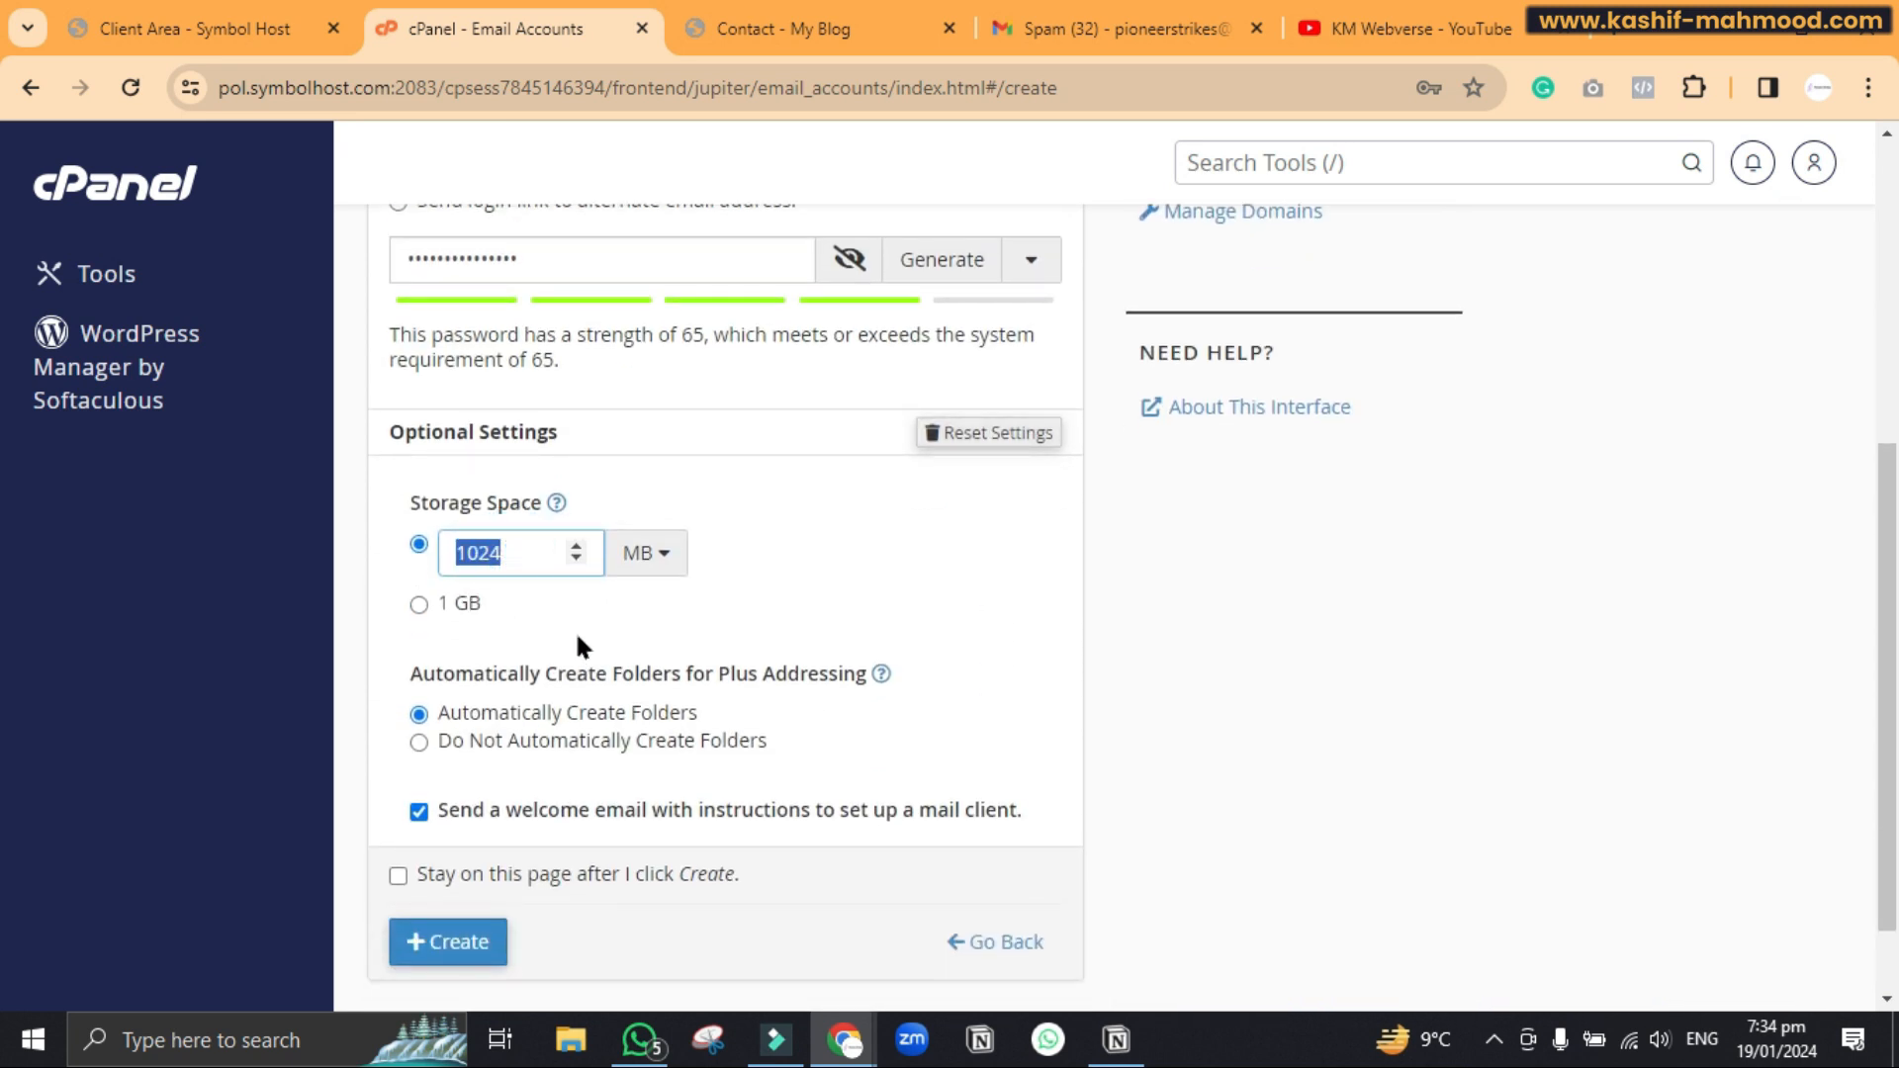
pyautogui.write('256')
pyautogui.click(460, 940)
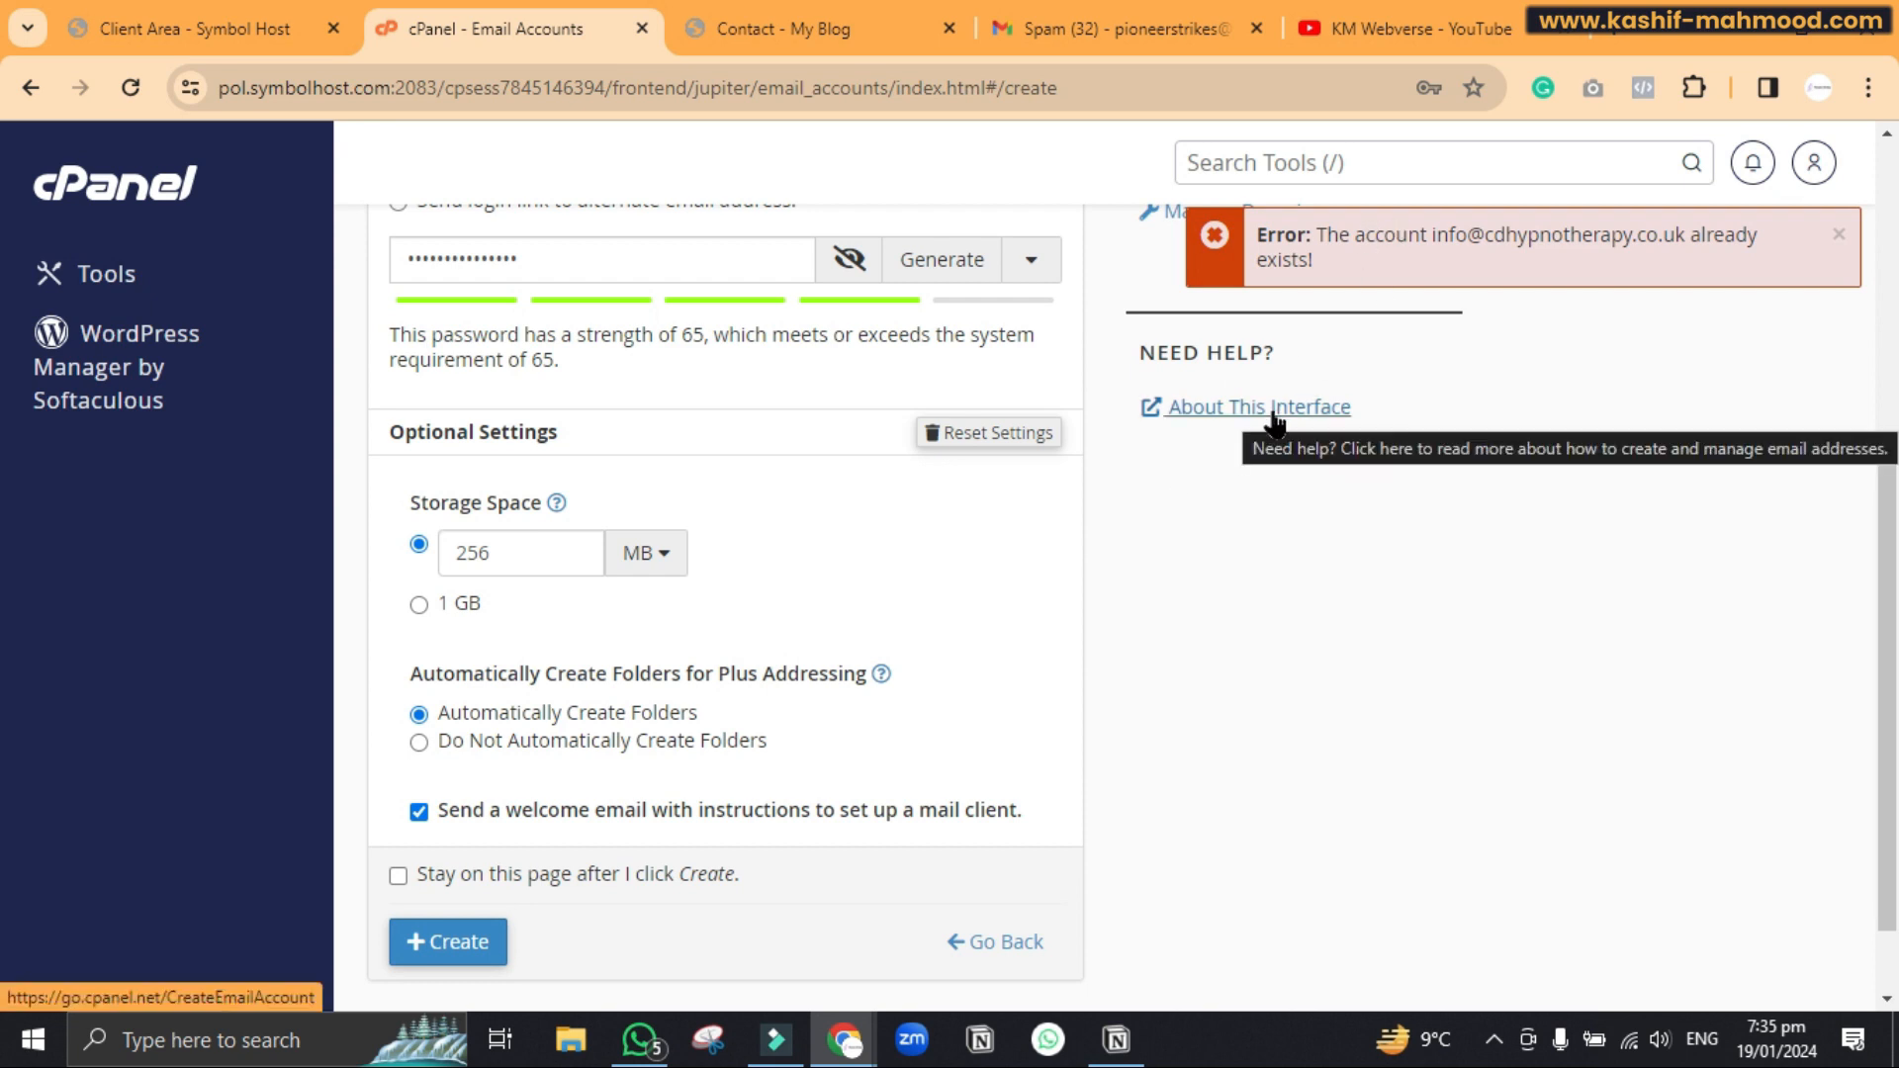
pyautogui.scroll(3, 1274, 421)
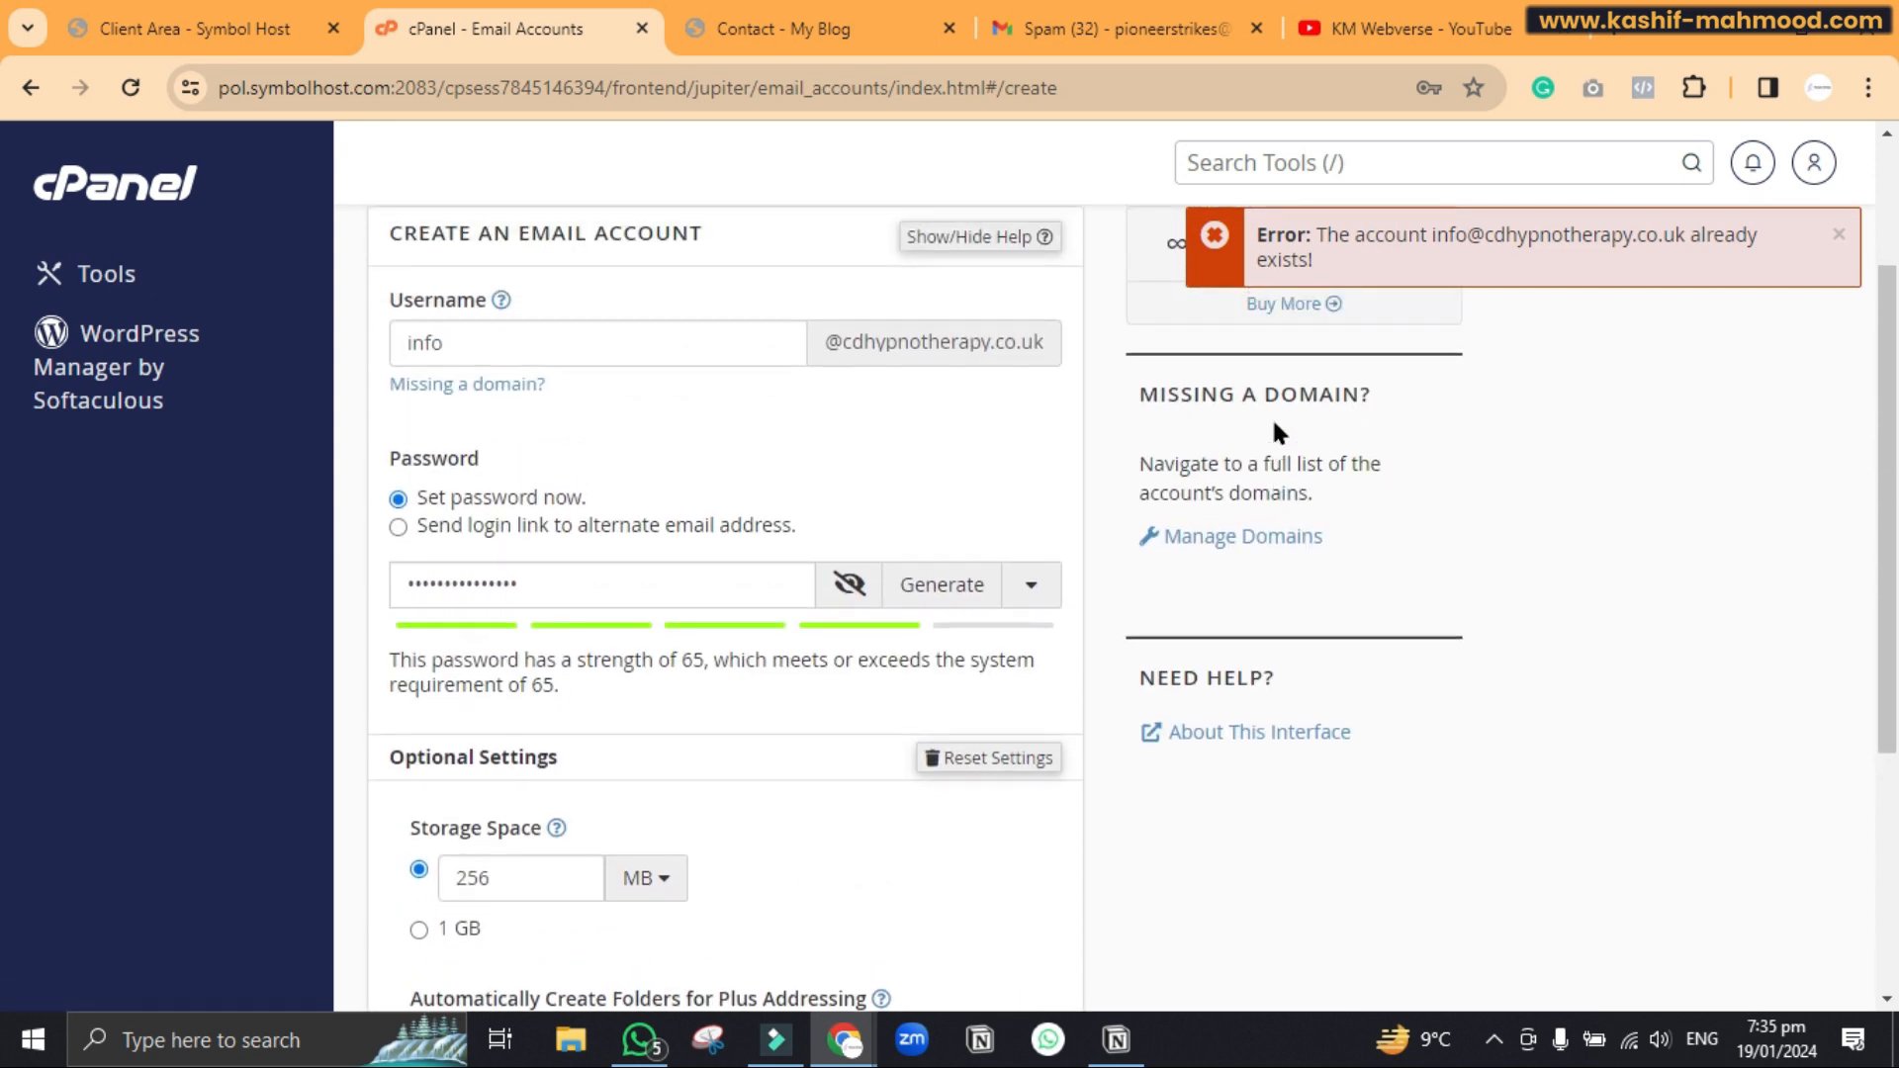
pyautogui.scroll(2, 1274, 427)
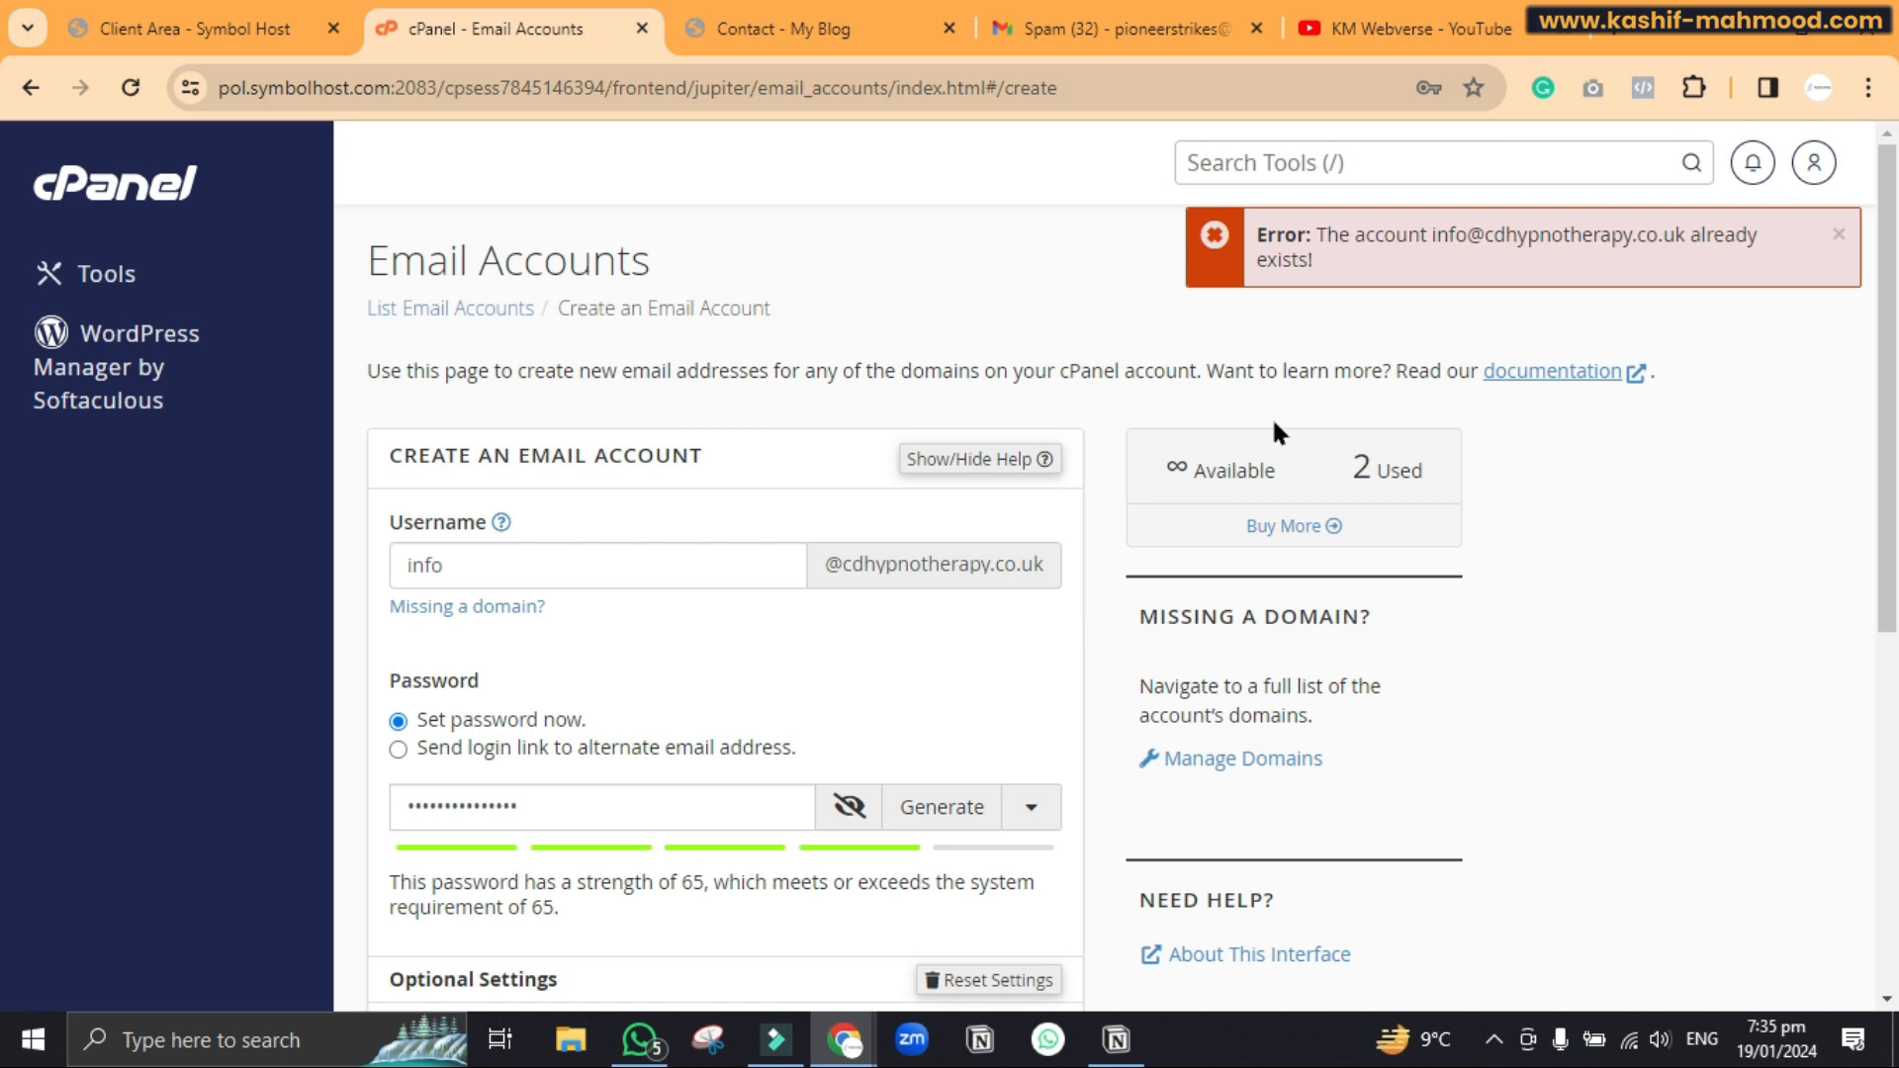
pyautogui.click(760, 32)
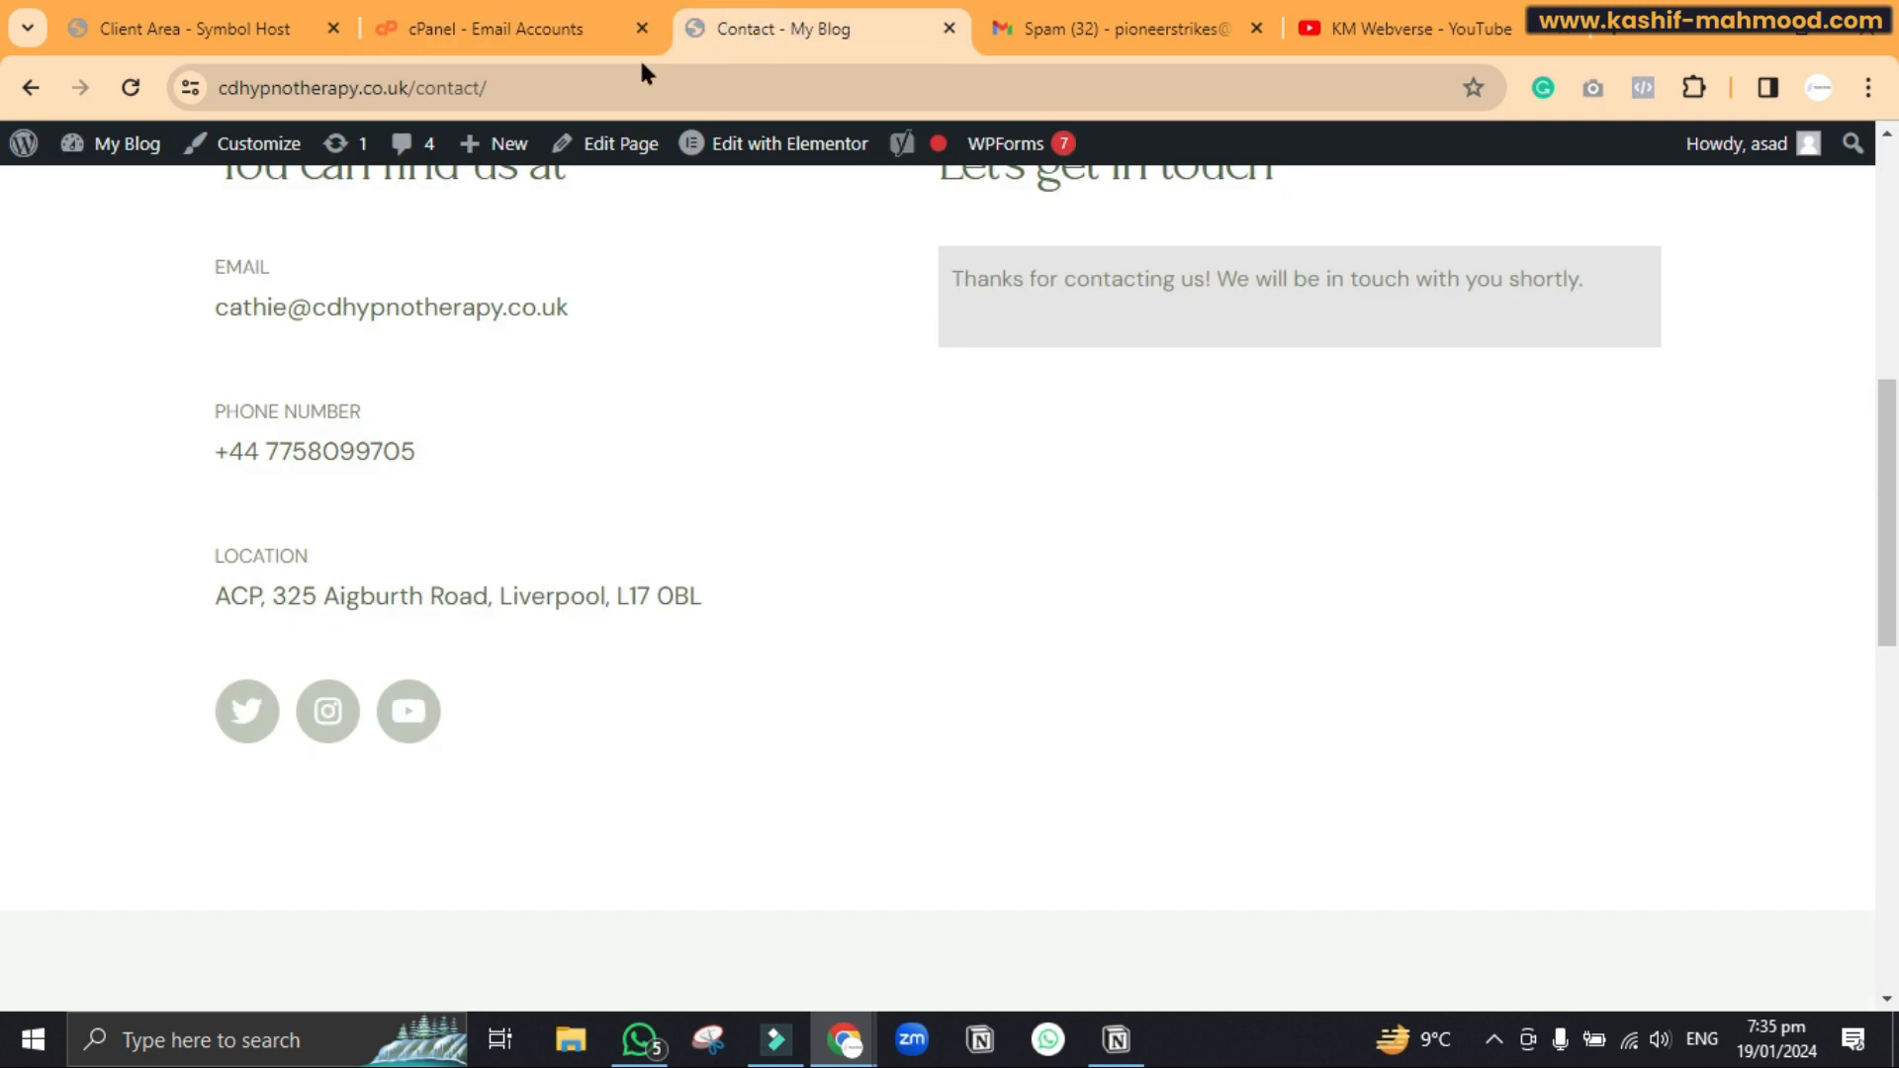
# Go from the WordPress dashboard to the Plugins Add New Plugin page
pyautogui.moveTo(143, 156)
pyautogui.click(134, 198)
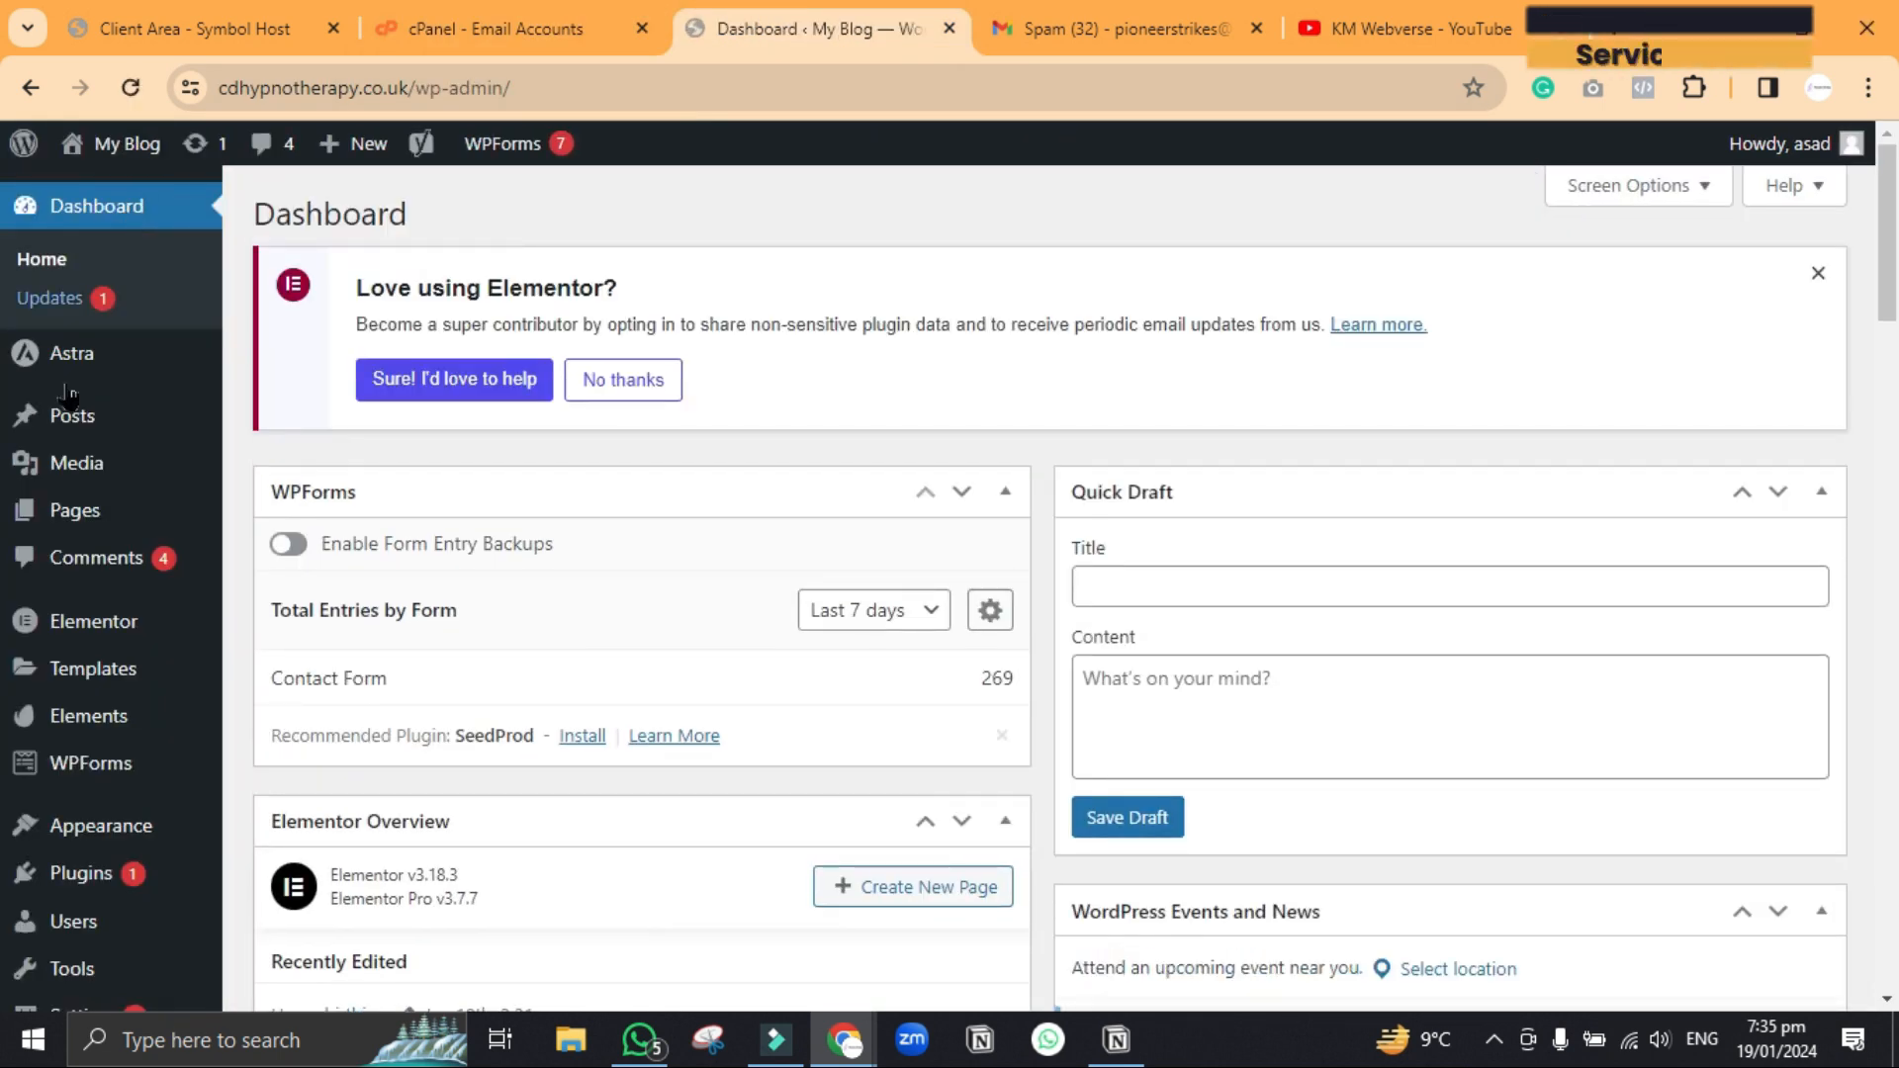
pyautogui.moveTo(60, 478)
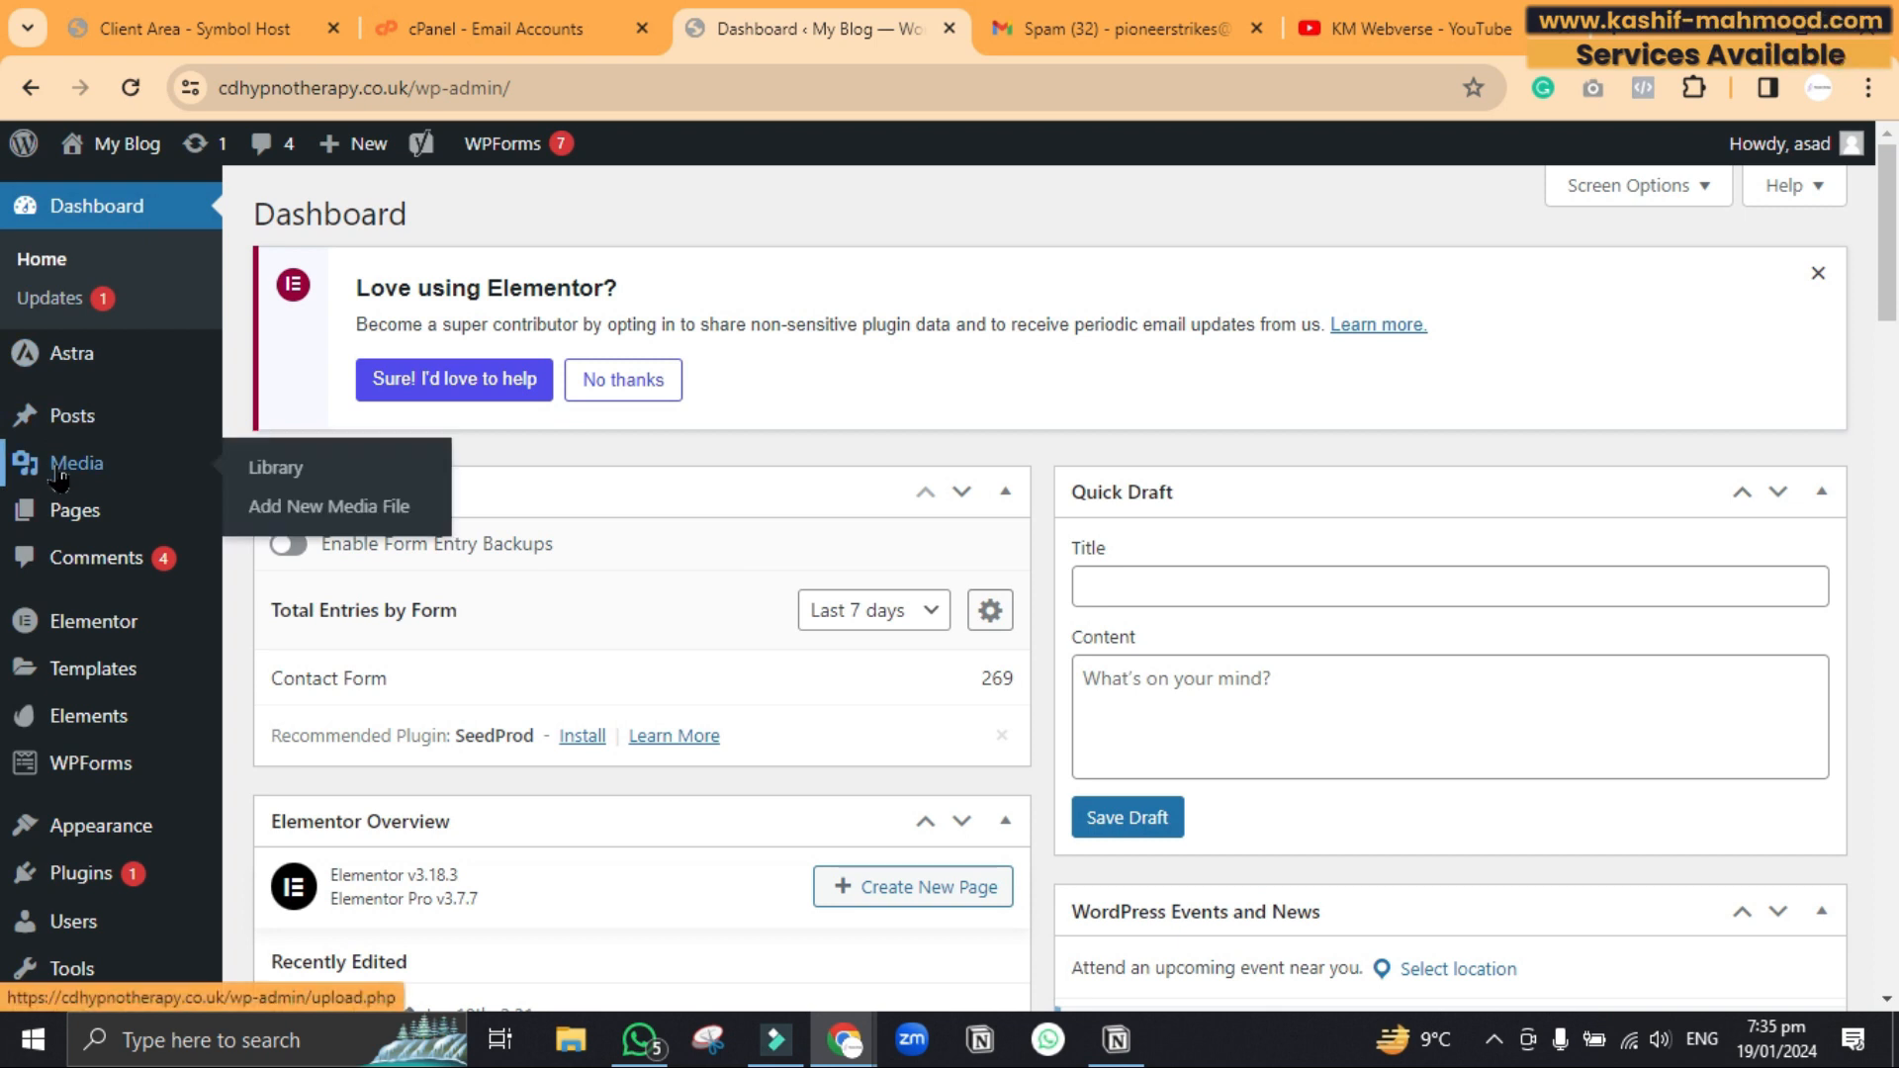
pyautogui.moveTo(84, 874)
pyautogui.click(293, 893)
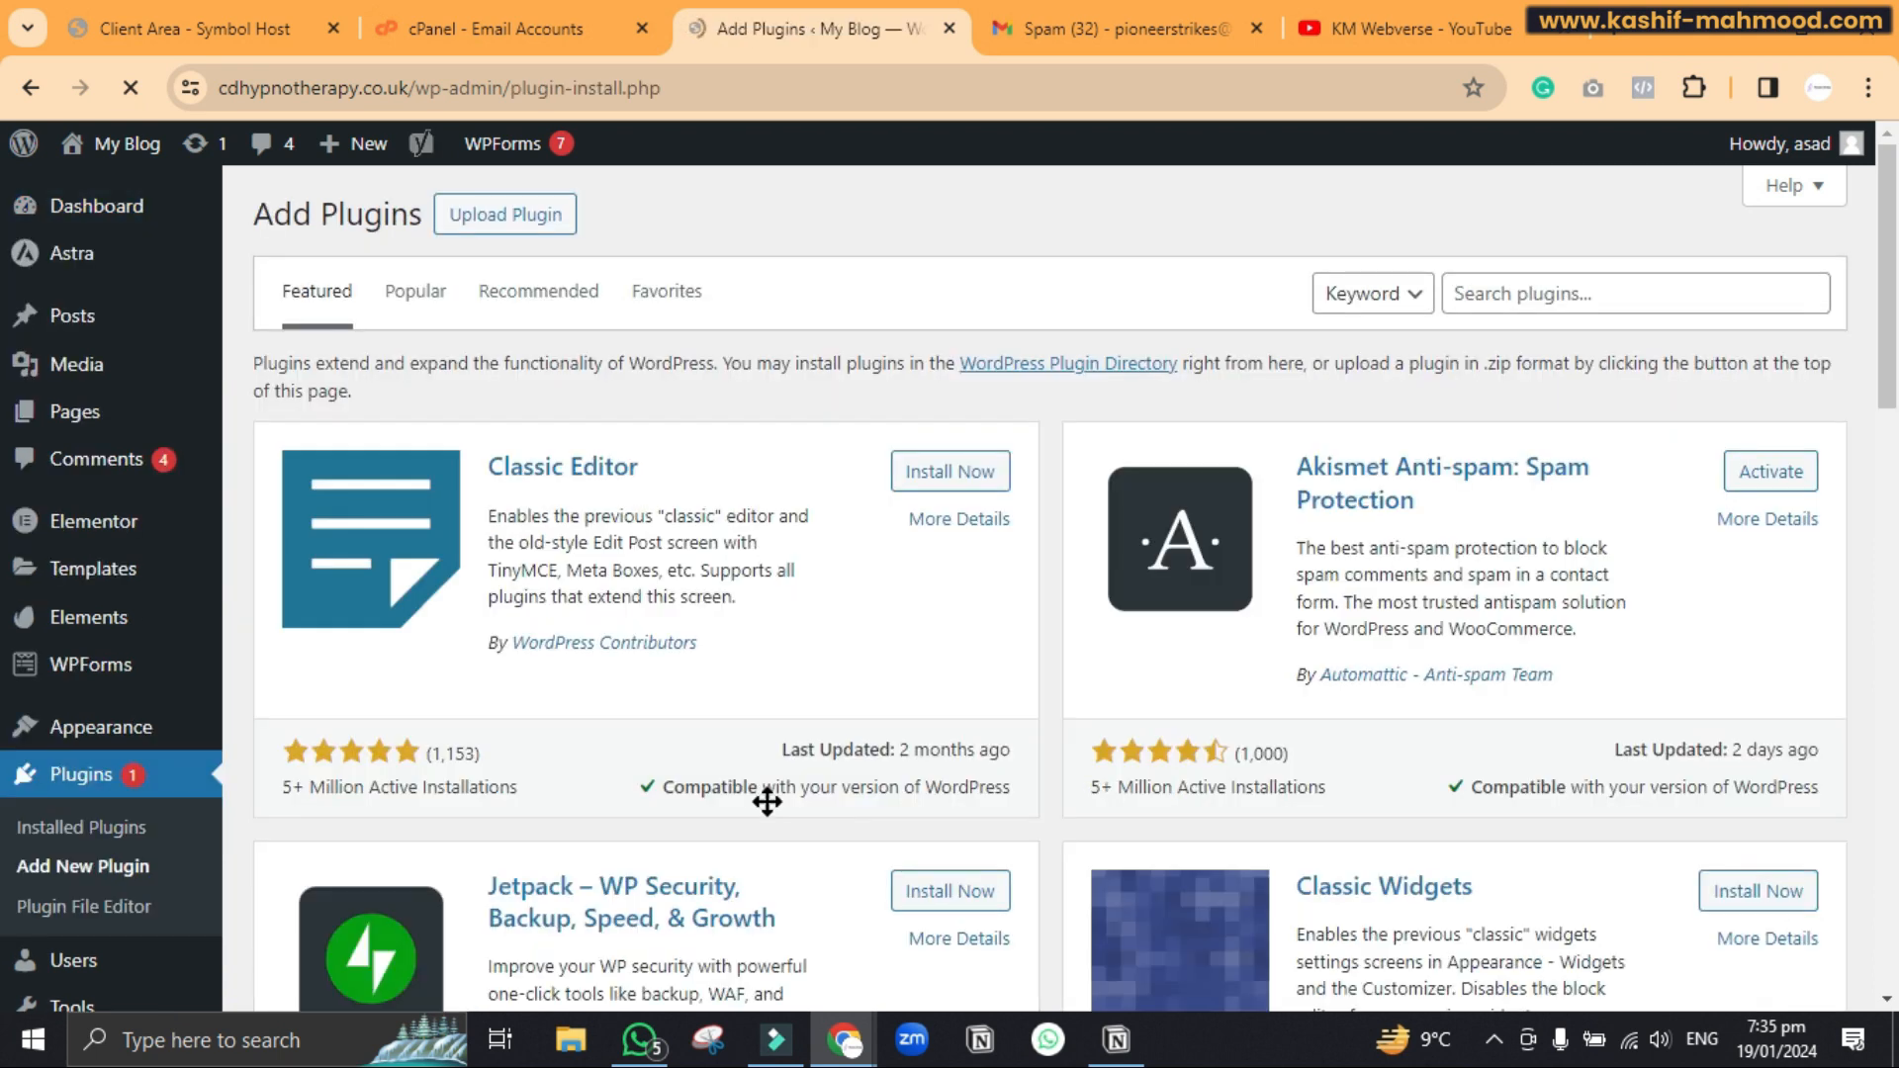
# Search 'wp mai', then install and activate the WP Mail SMTP plugin
pyautogui.click(1500, 290)
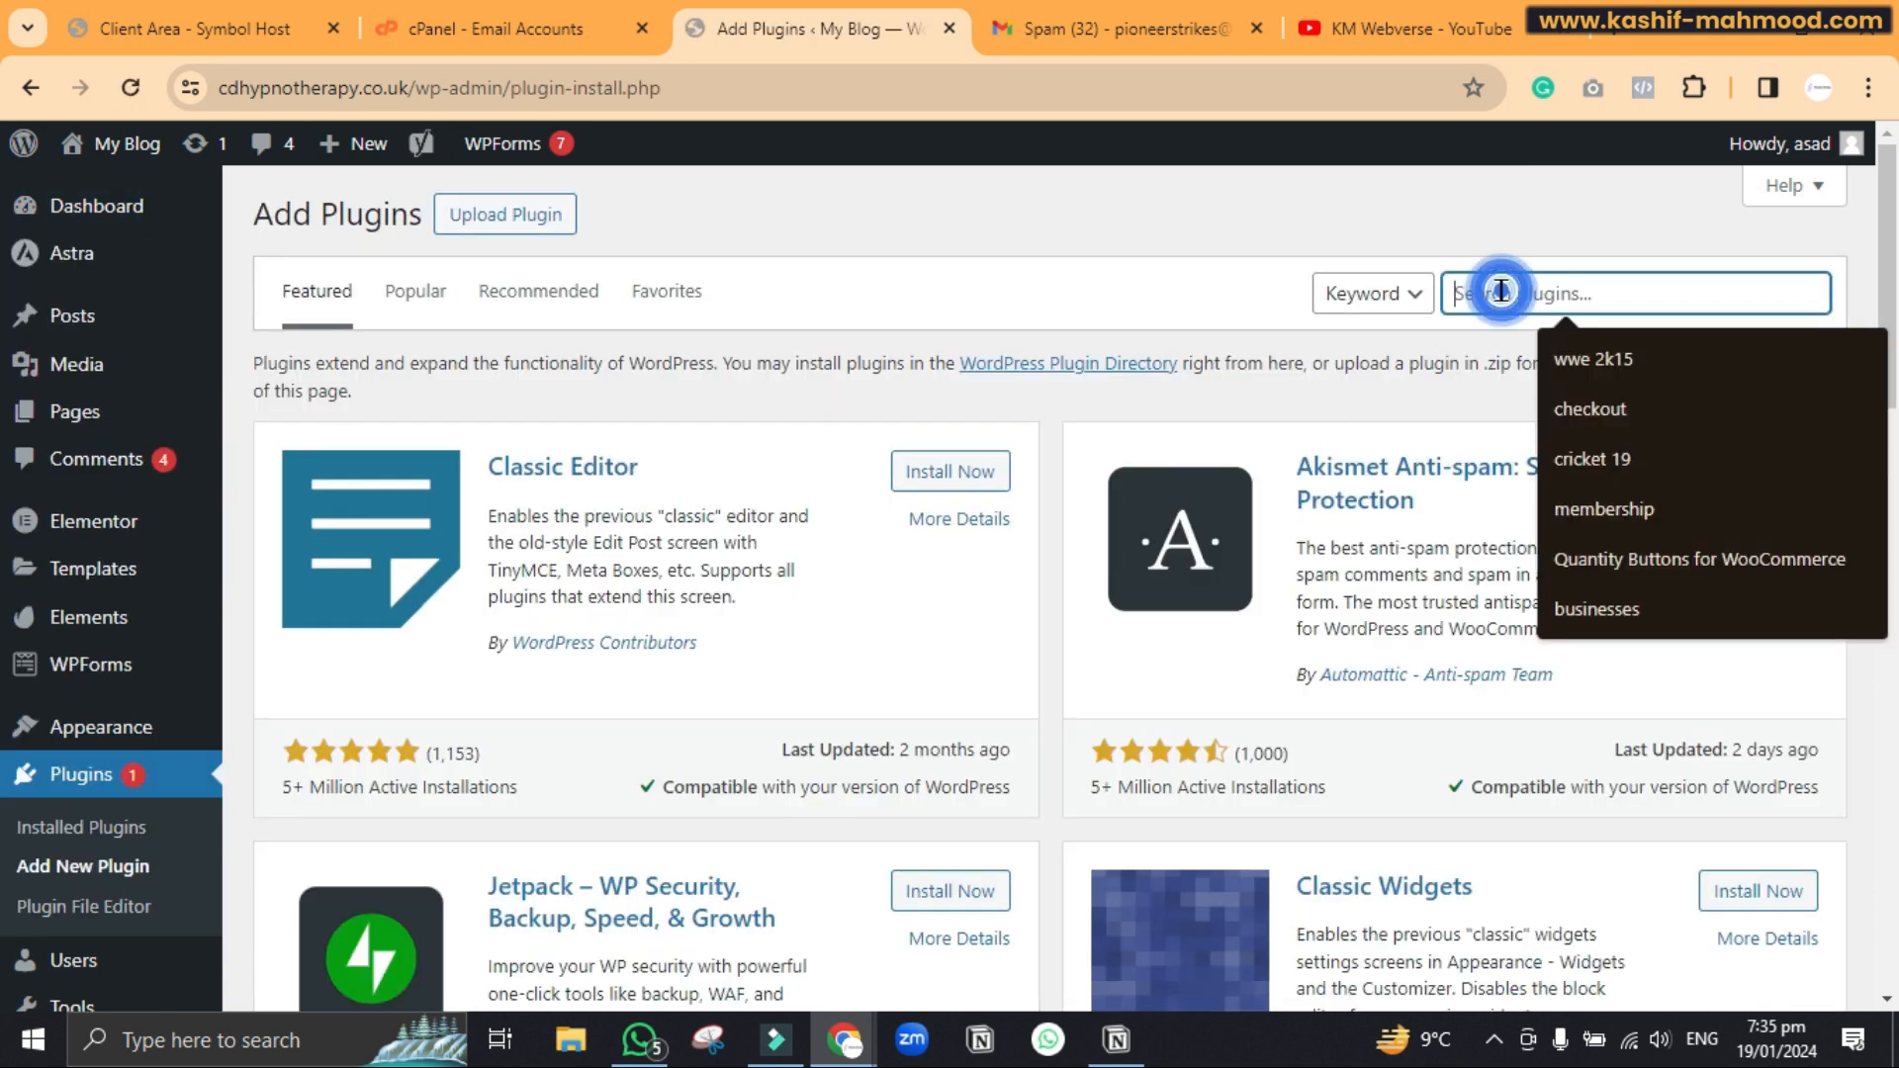
pyautogui.write('wp mail smtp')
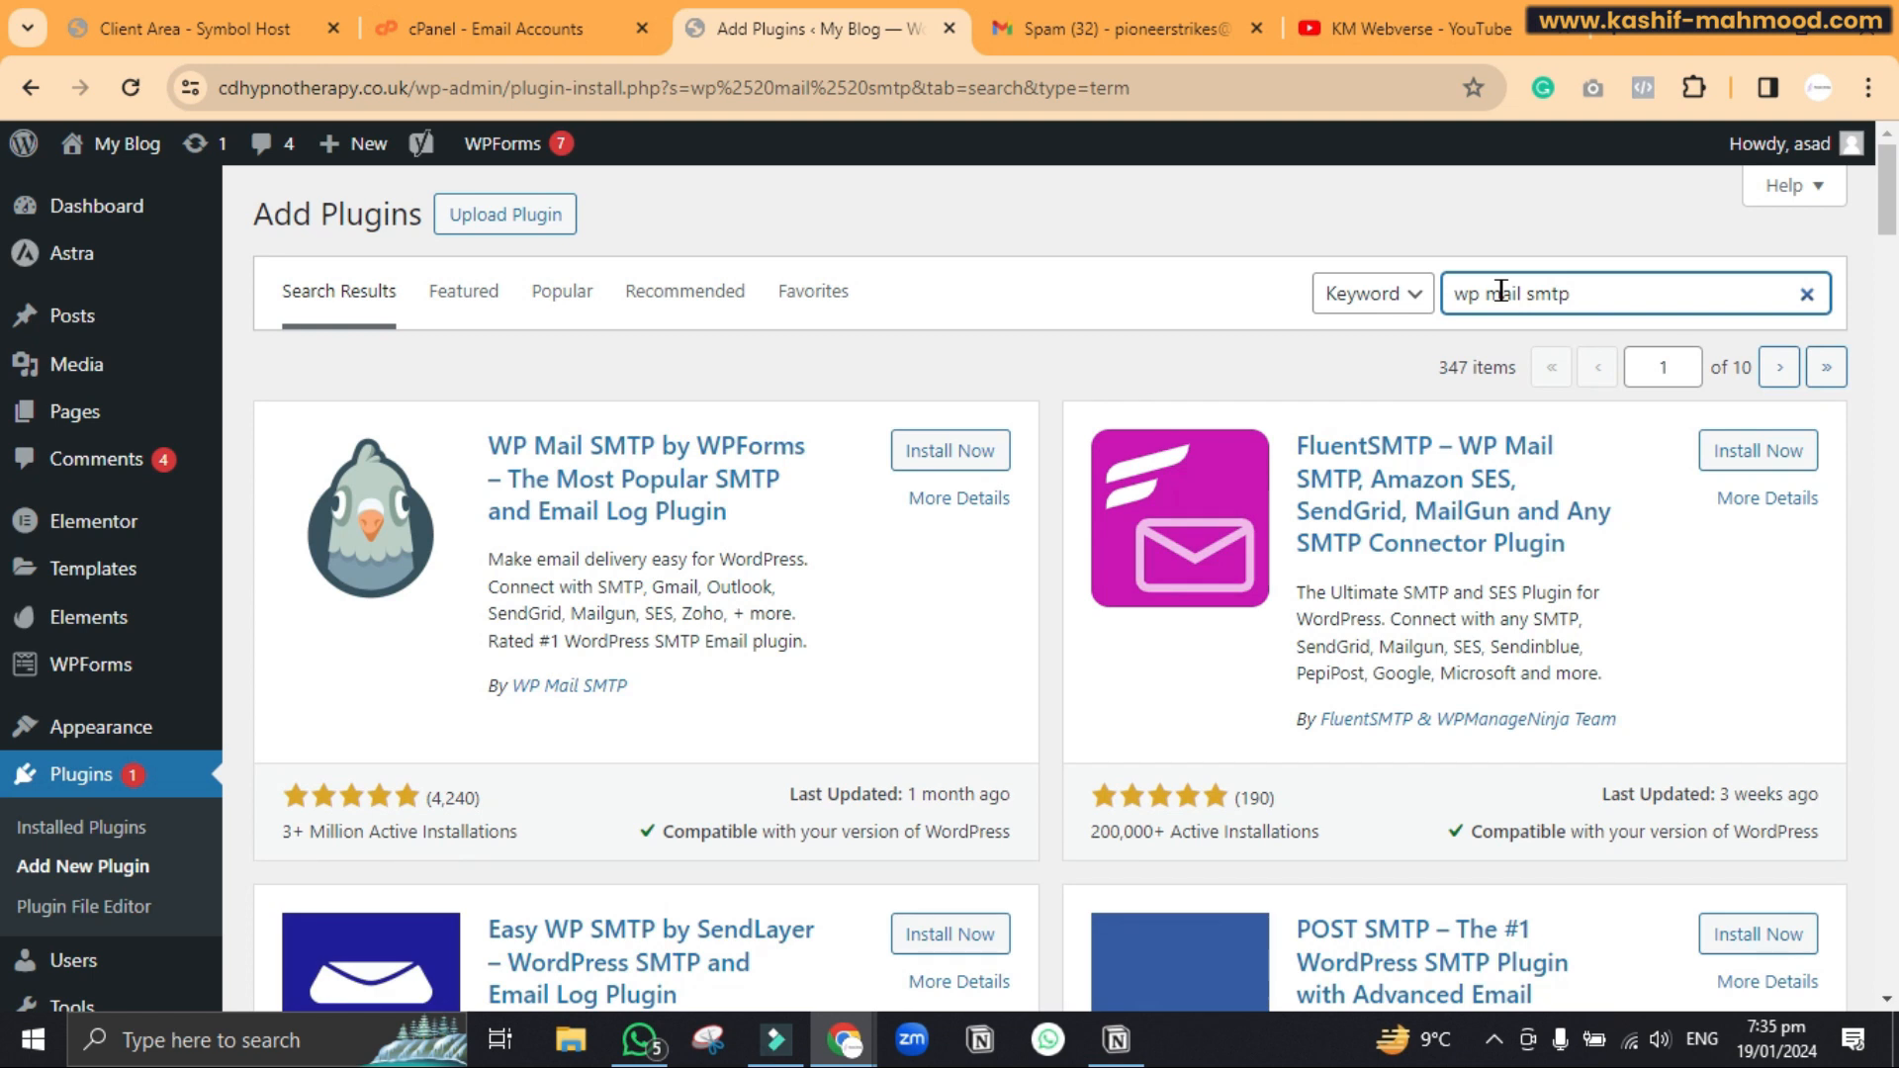
pyautogui.click(936, 455)
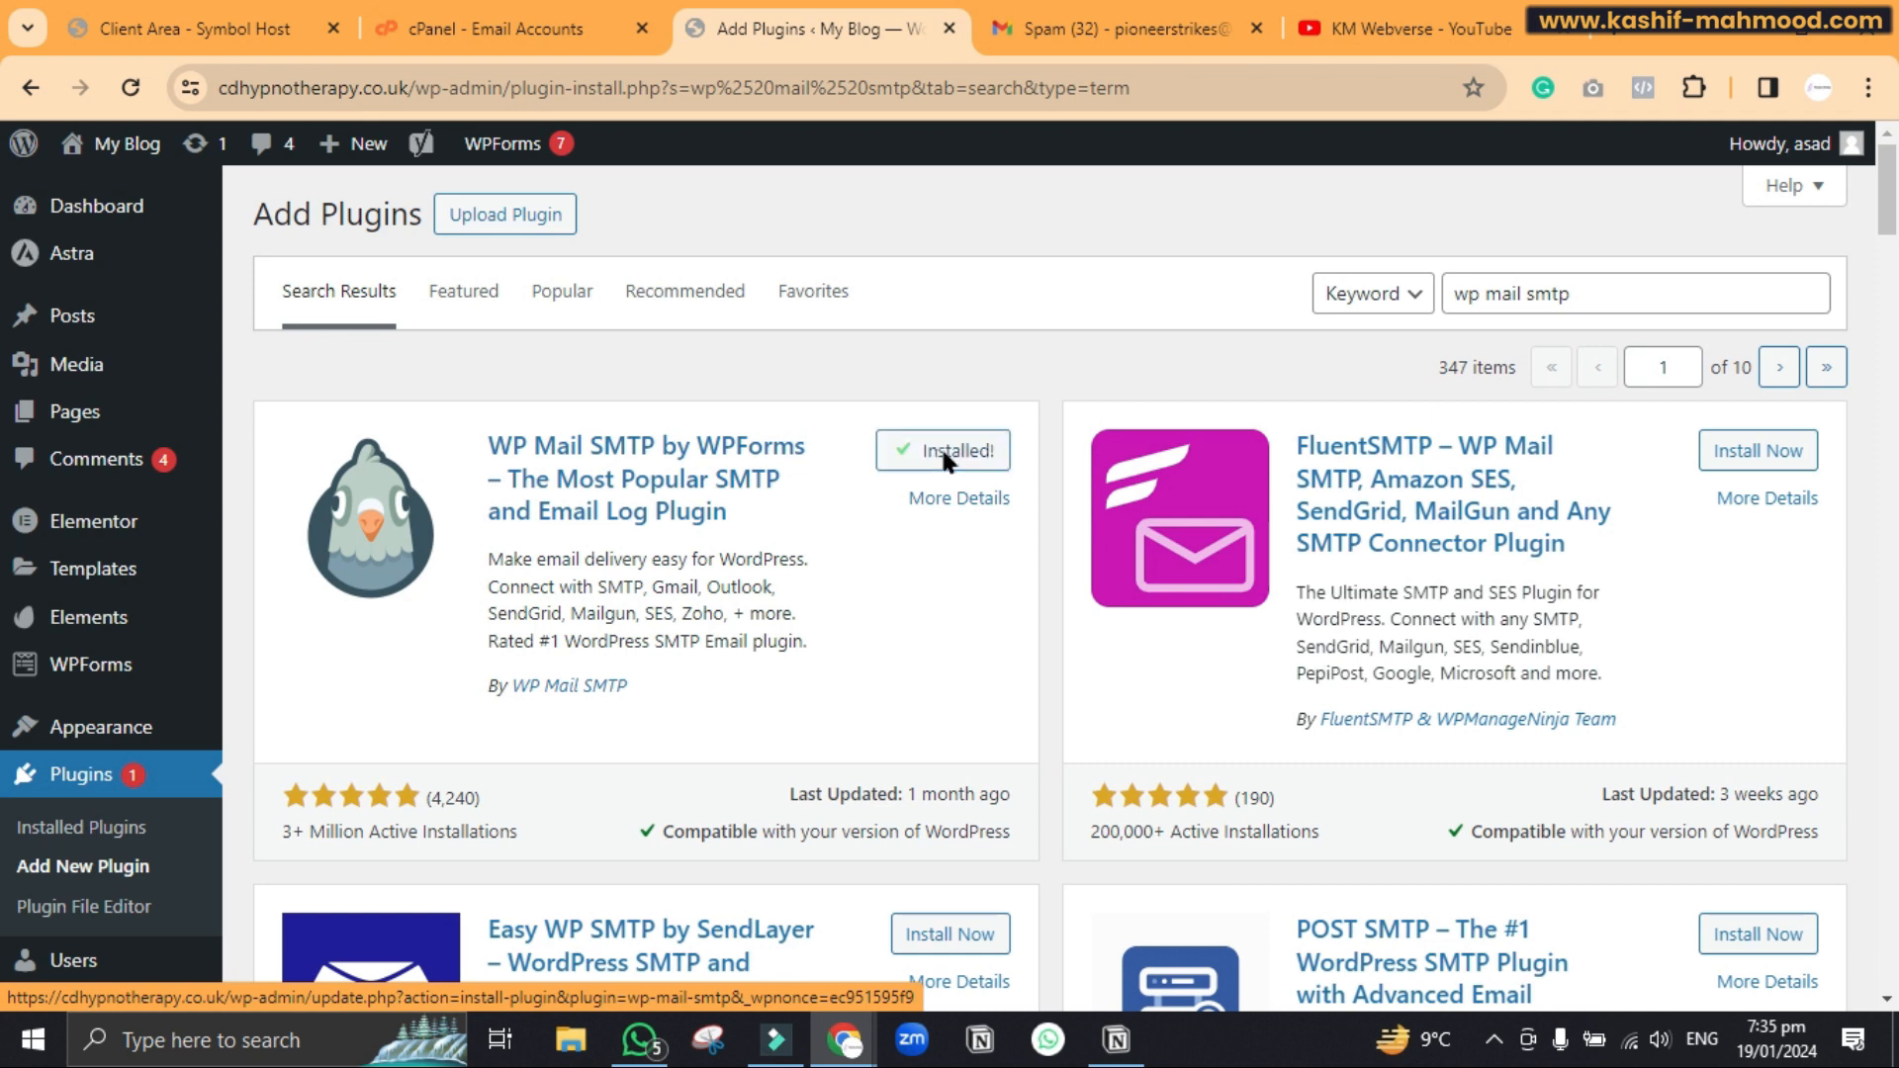
pyautogui.click(942, 454)
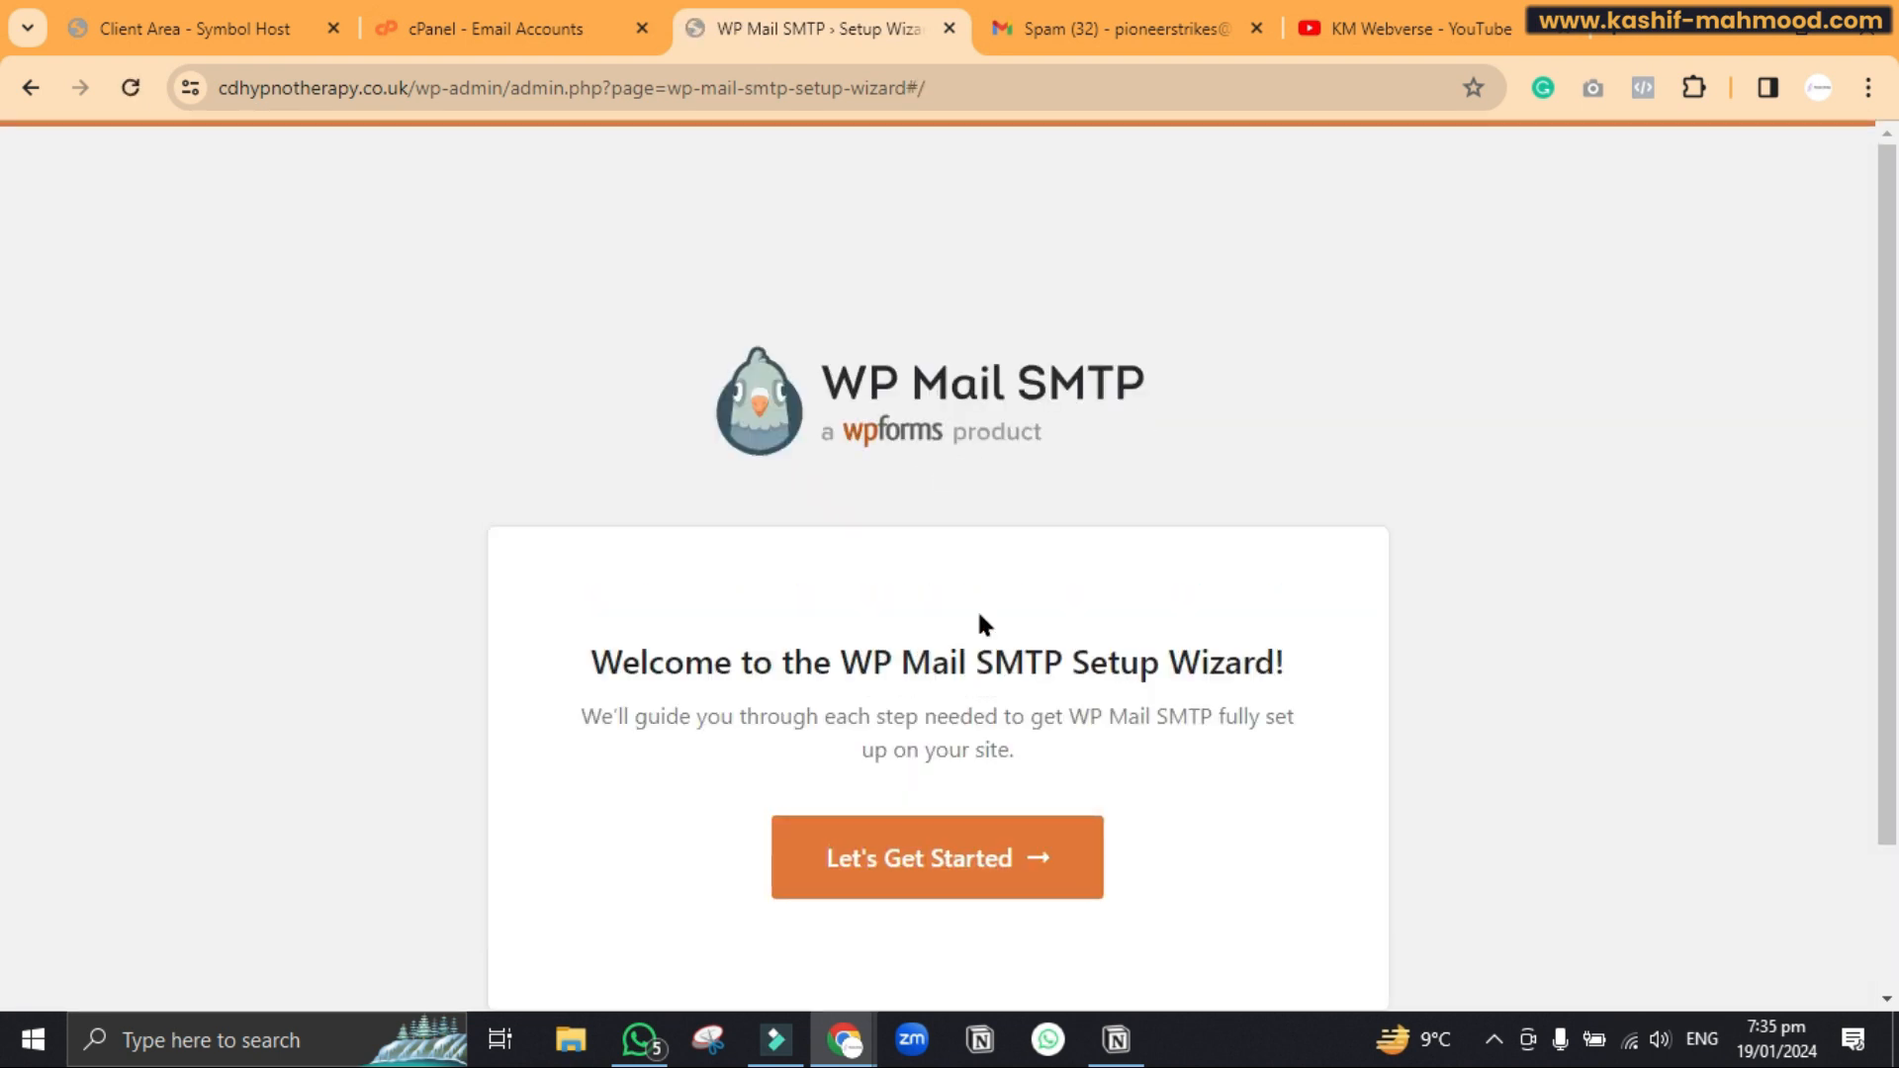
pyautogui.scroll(-3, 1009, 509)
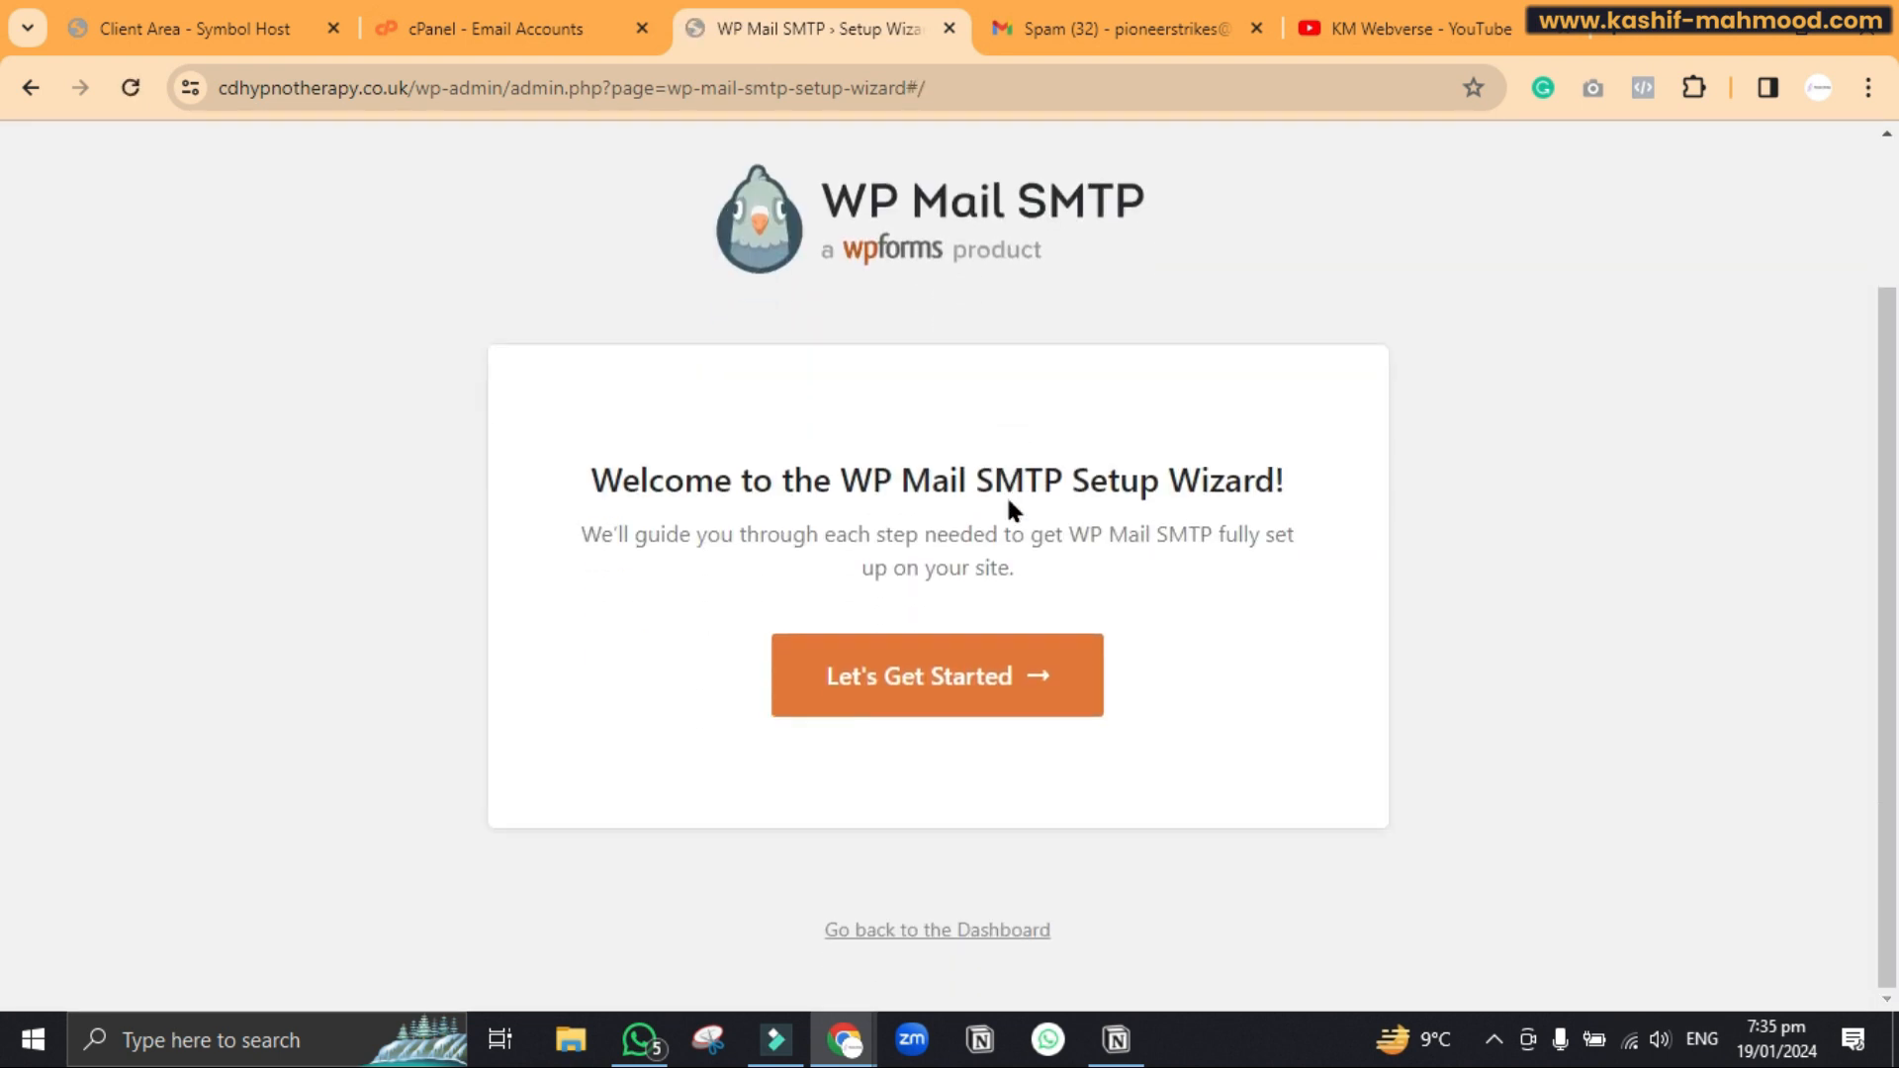
# Start the WP Mail SMTP wizard, skip the import, and save Other SMTP as the mailer
pyautogui.click(946, 690)
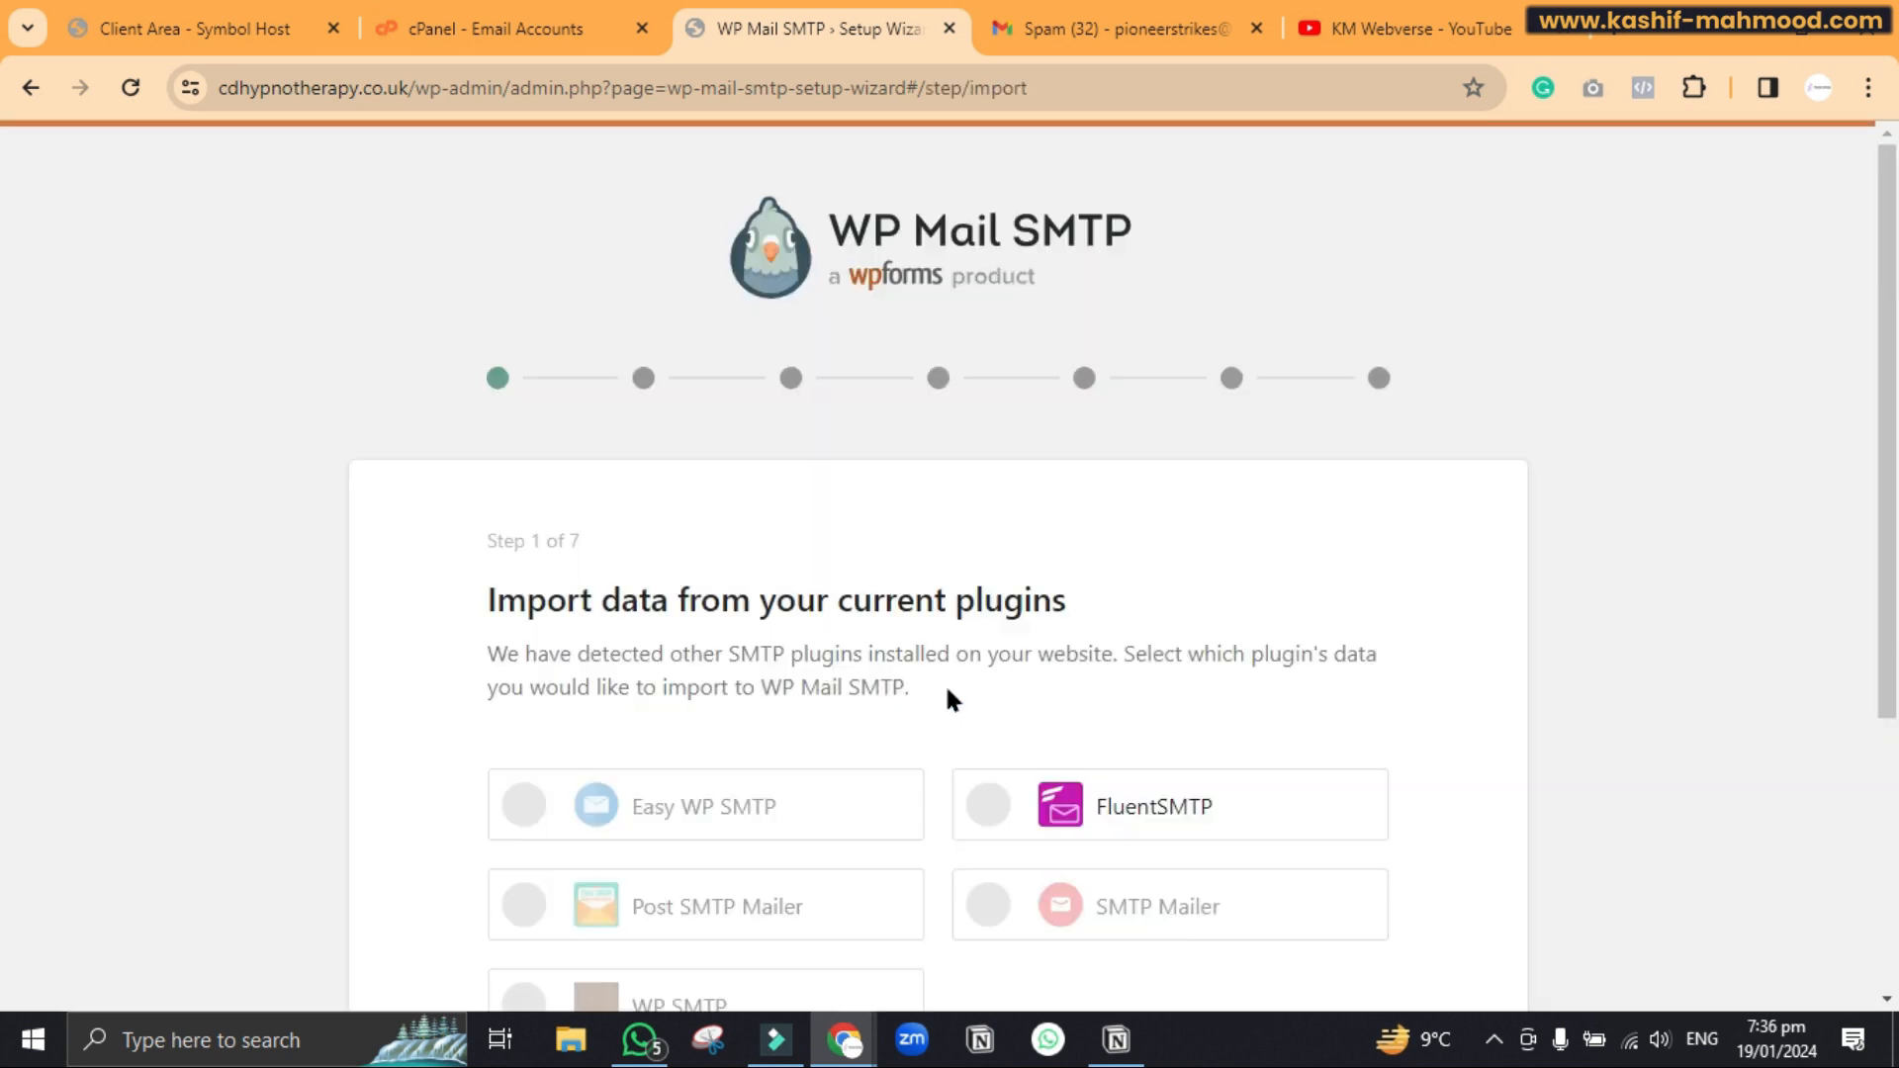
pyautogui.scroll(-4, 945, 697)
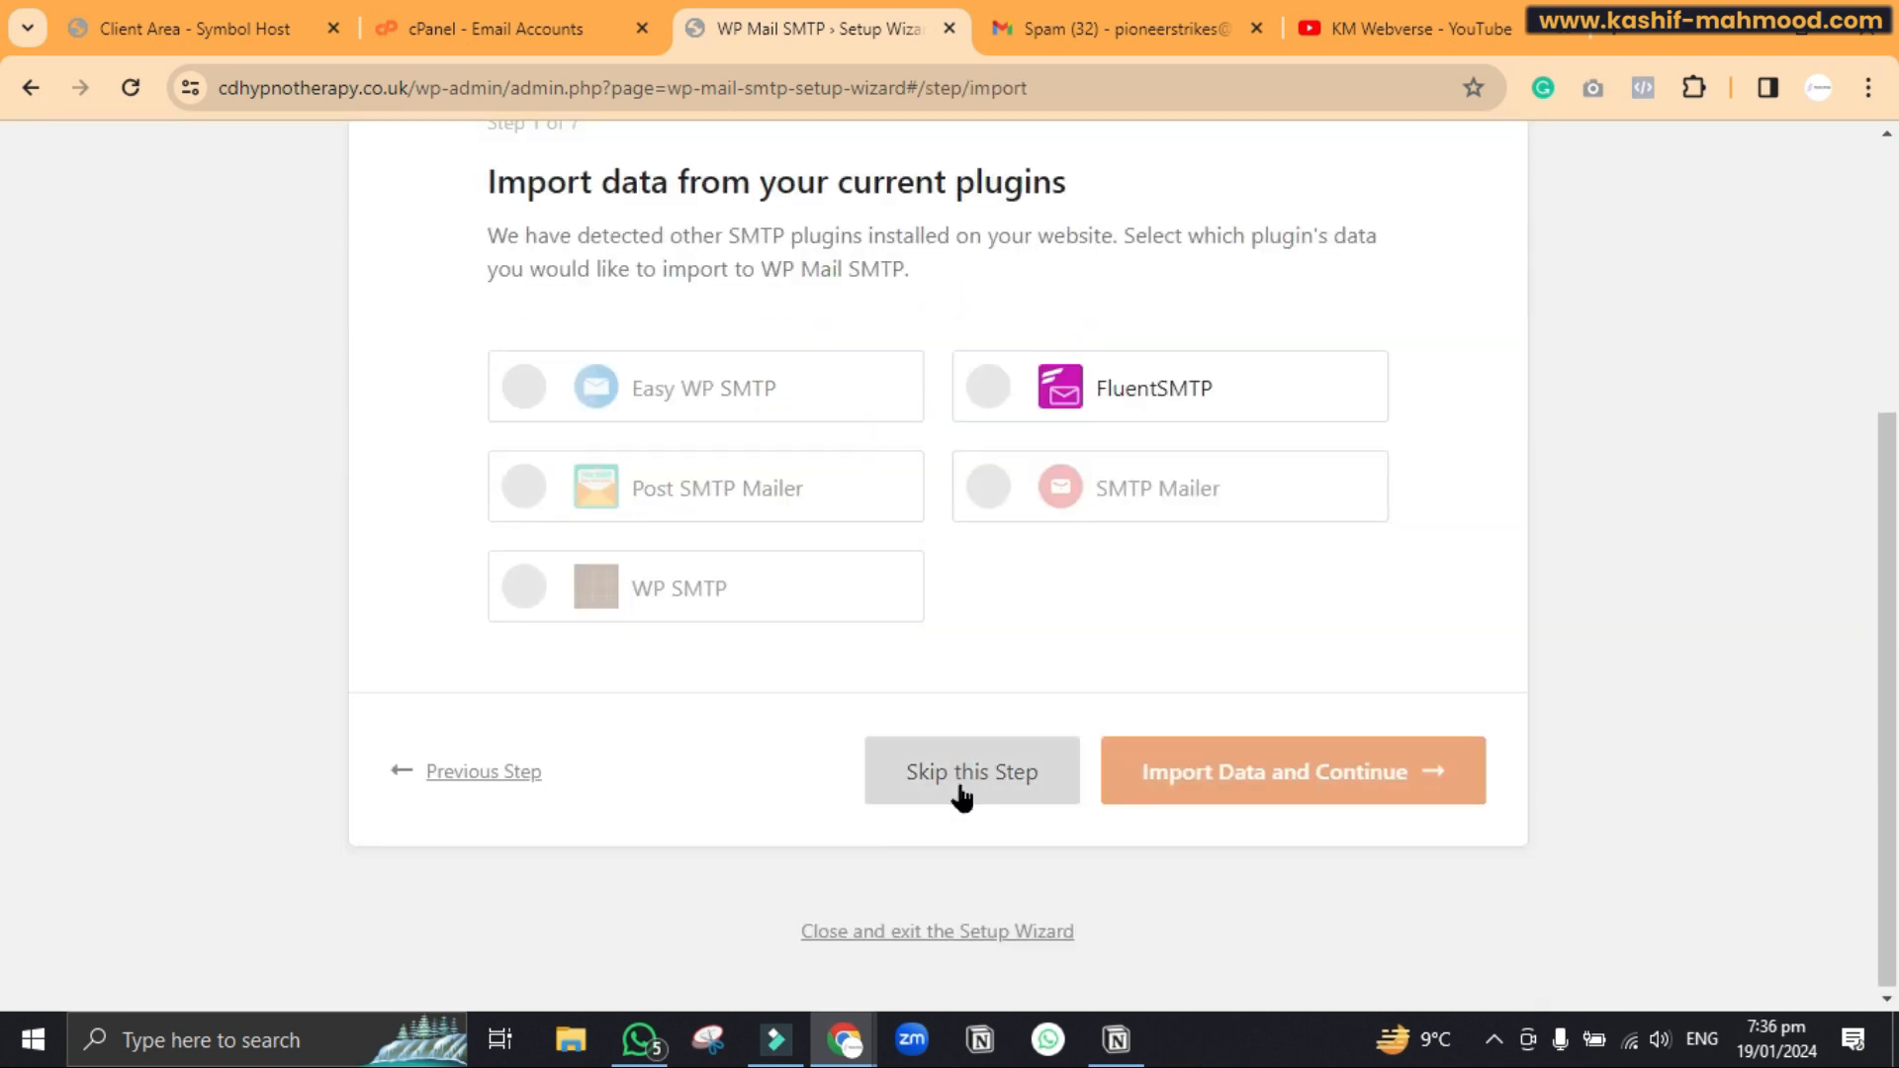
pyautogui.click(960, 796)
pyautogui.scroll(-7, 958, 781)
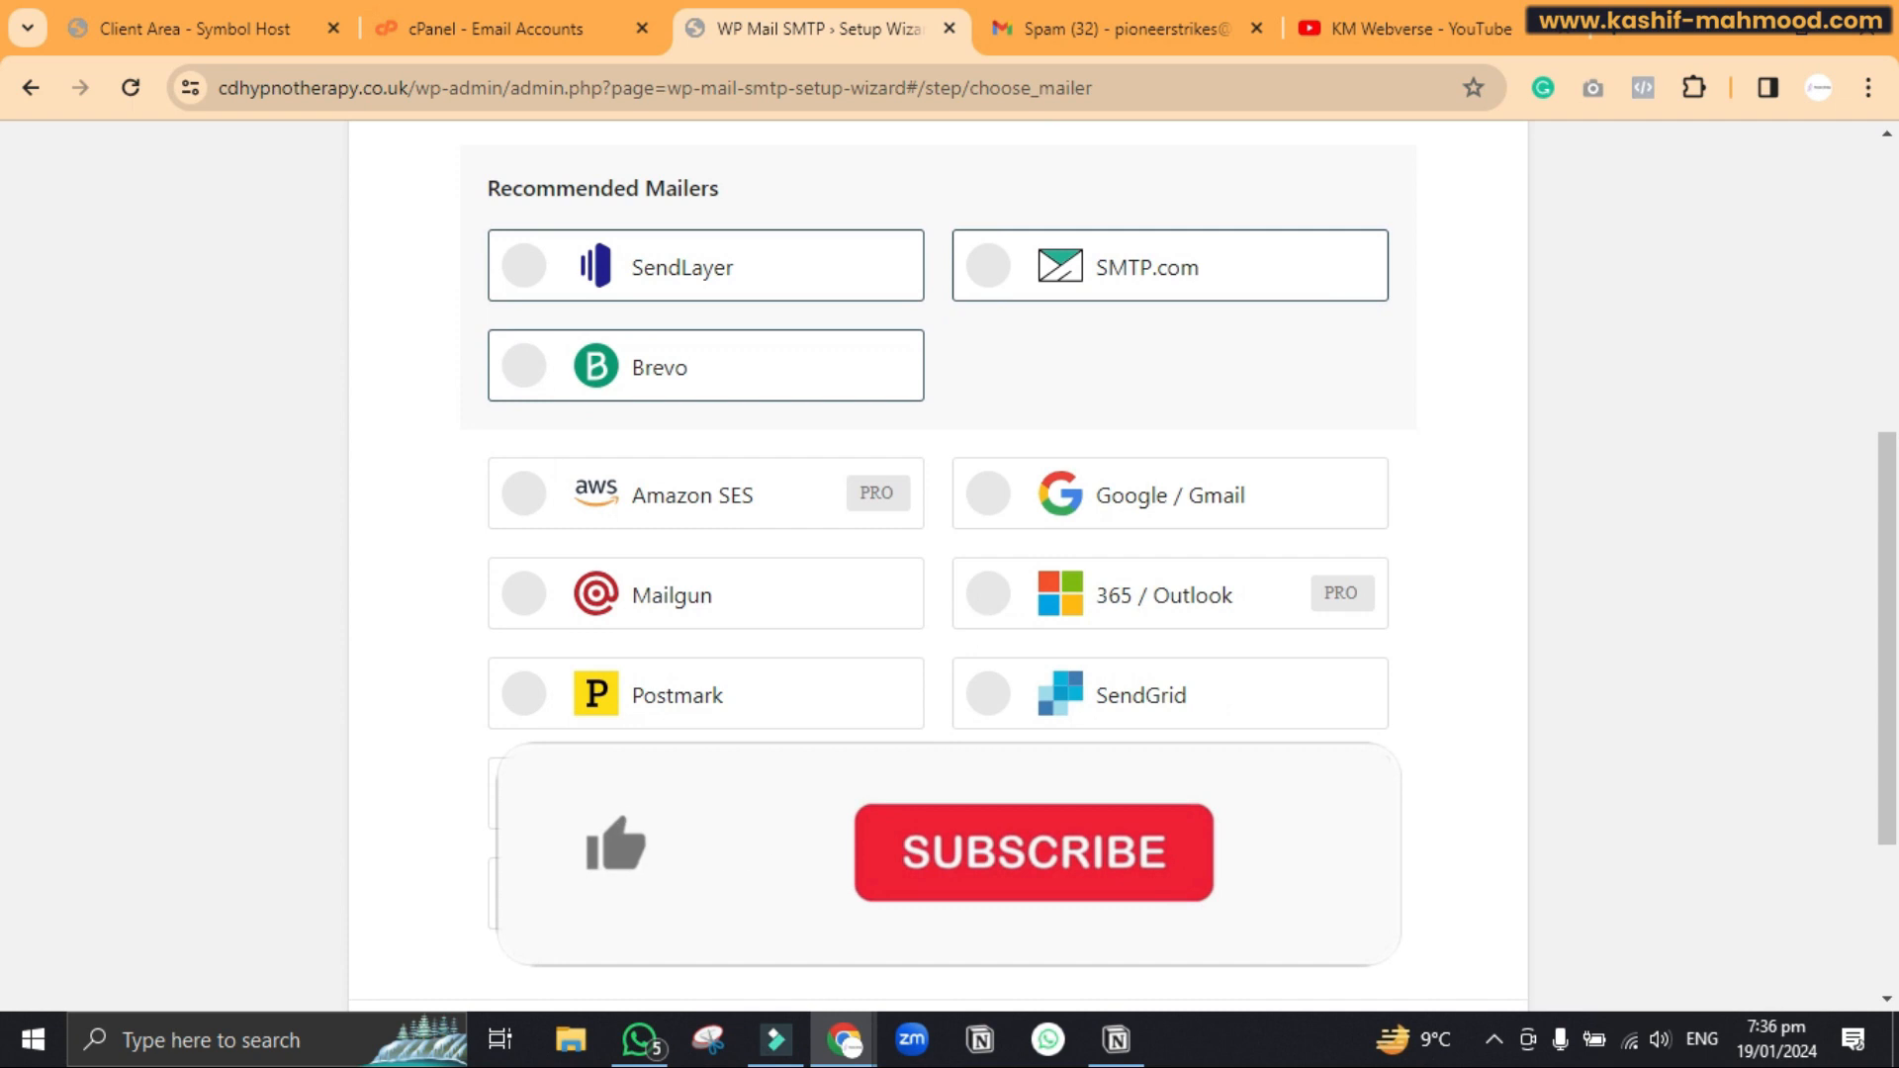
pyautogui.scroll(-3, 712, 653)
pyautogui.click(712, 653)
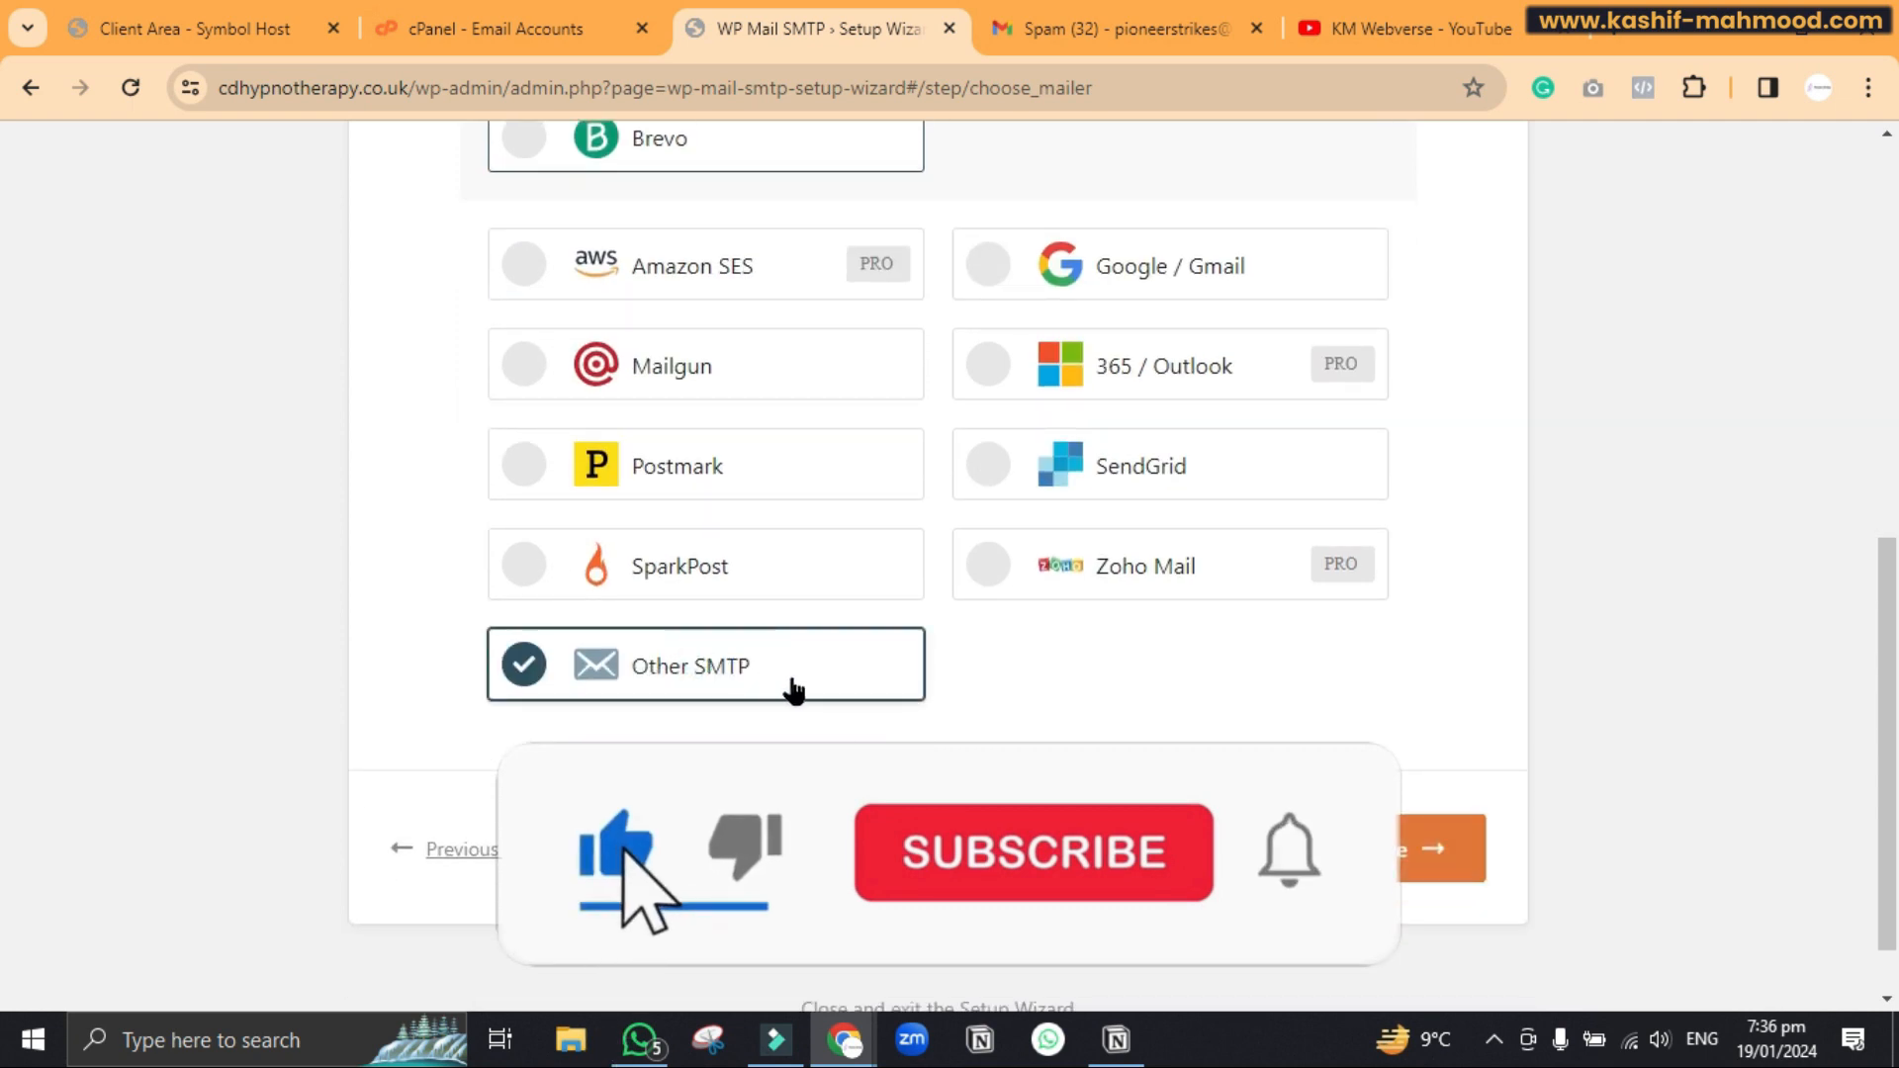
pyautogui.click(1357, 850)
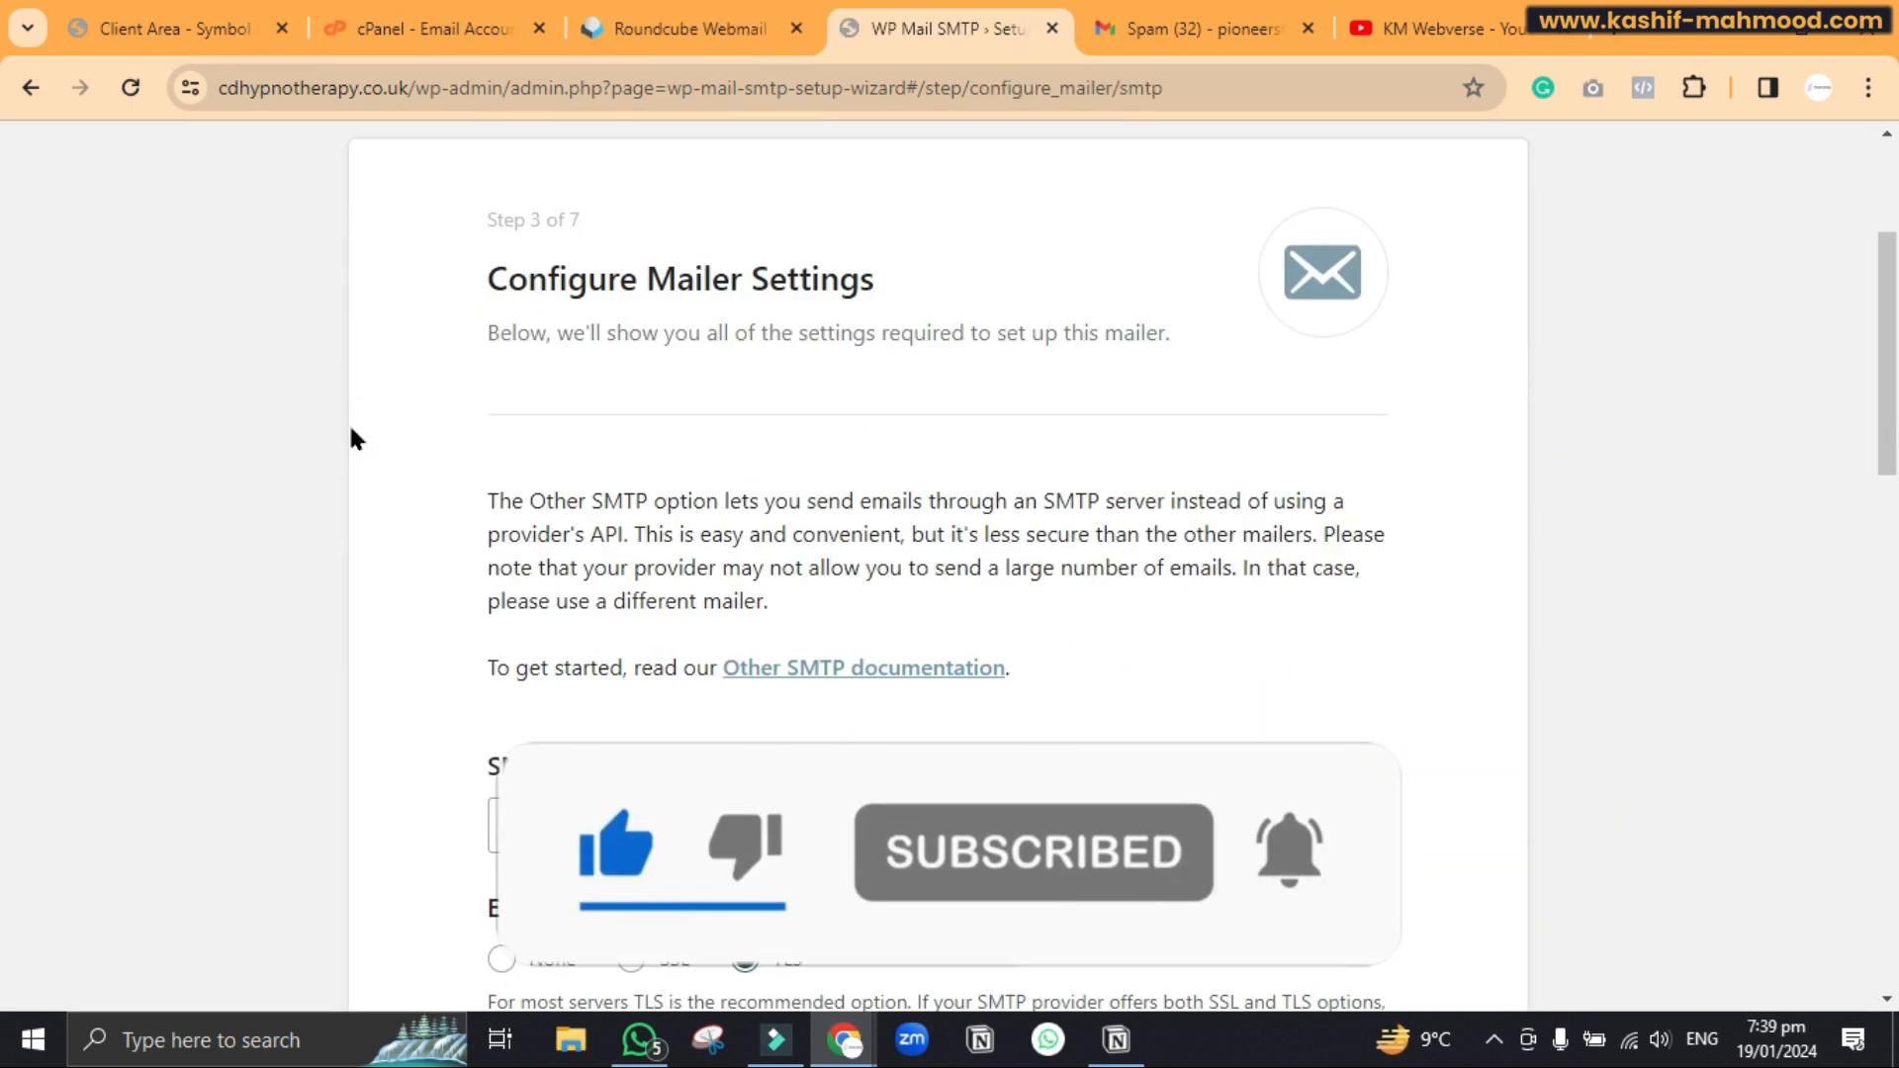
pyautogui.scroll(-3, 348, 422)
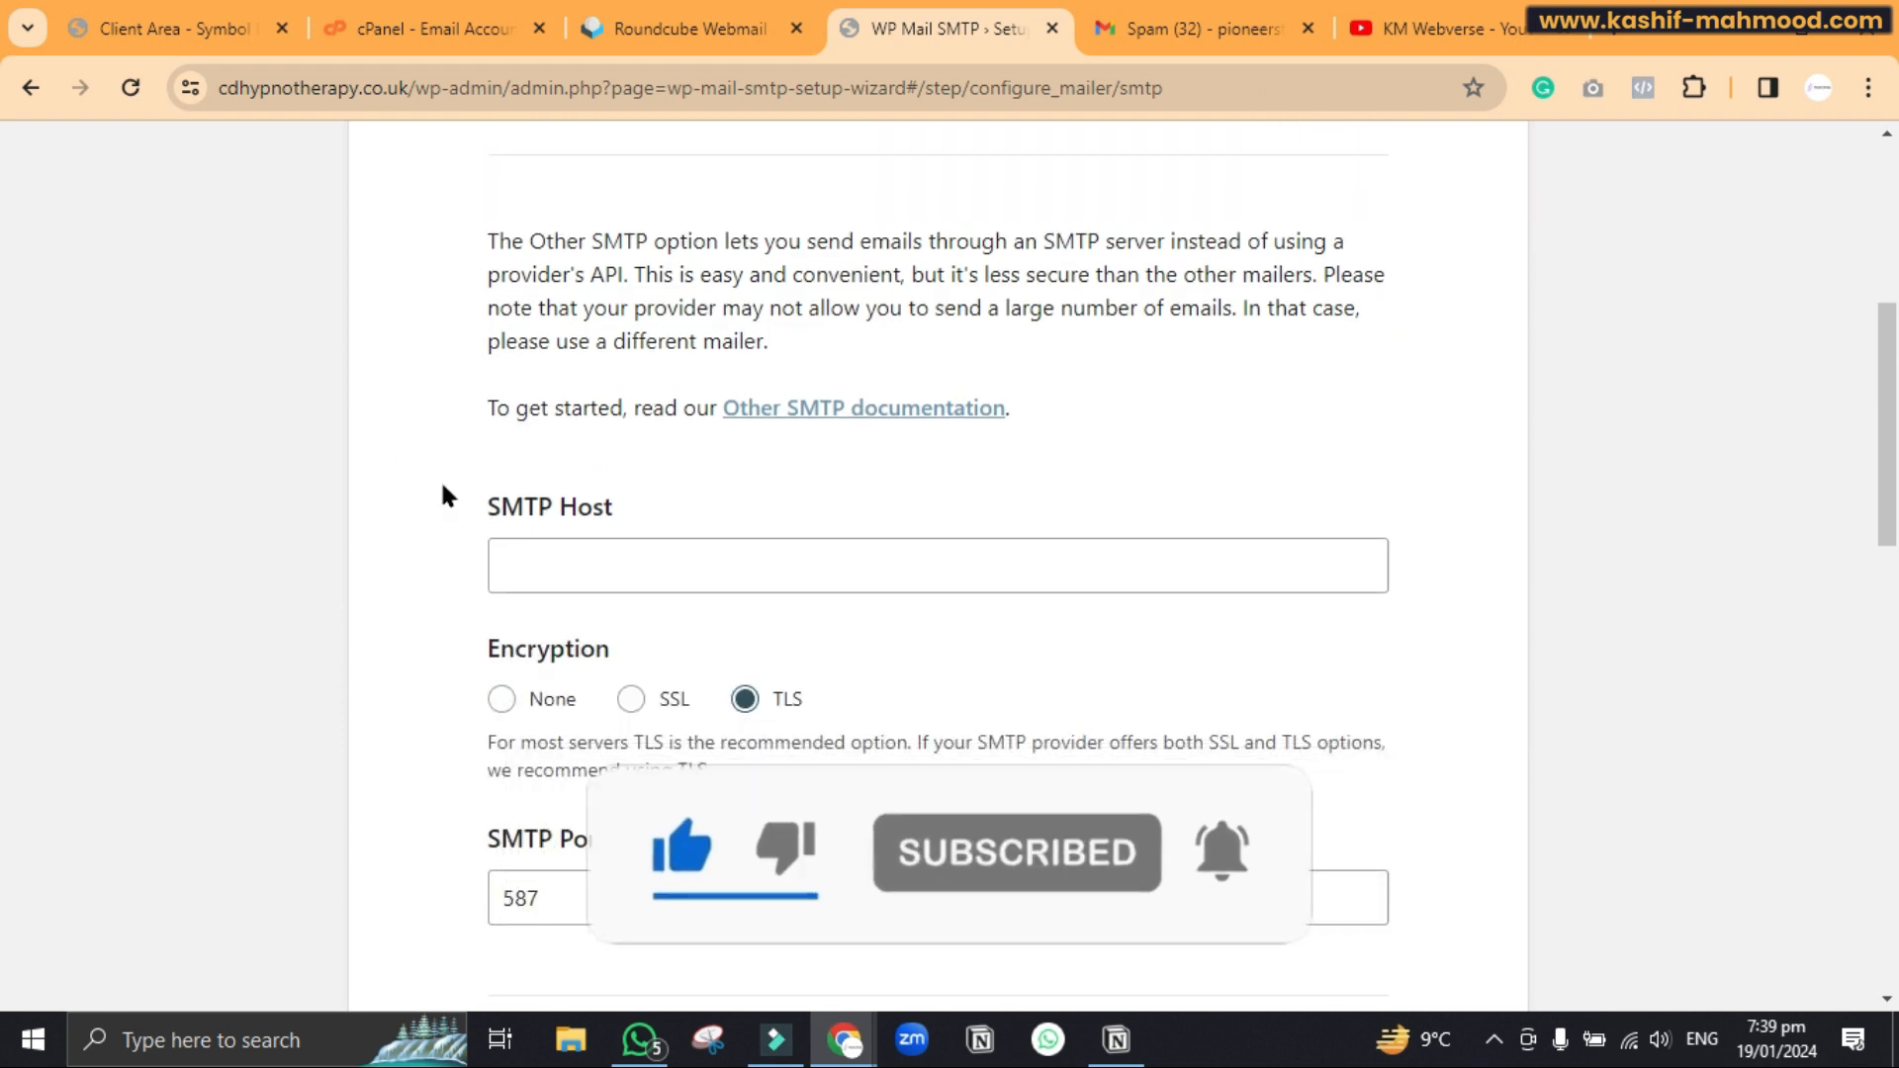
pyautogui.click(537, 557)
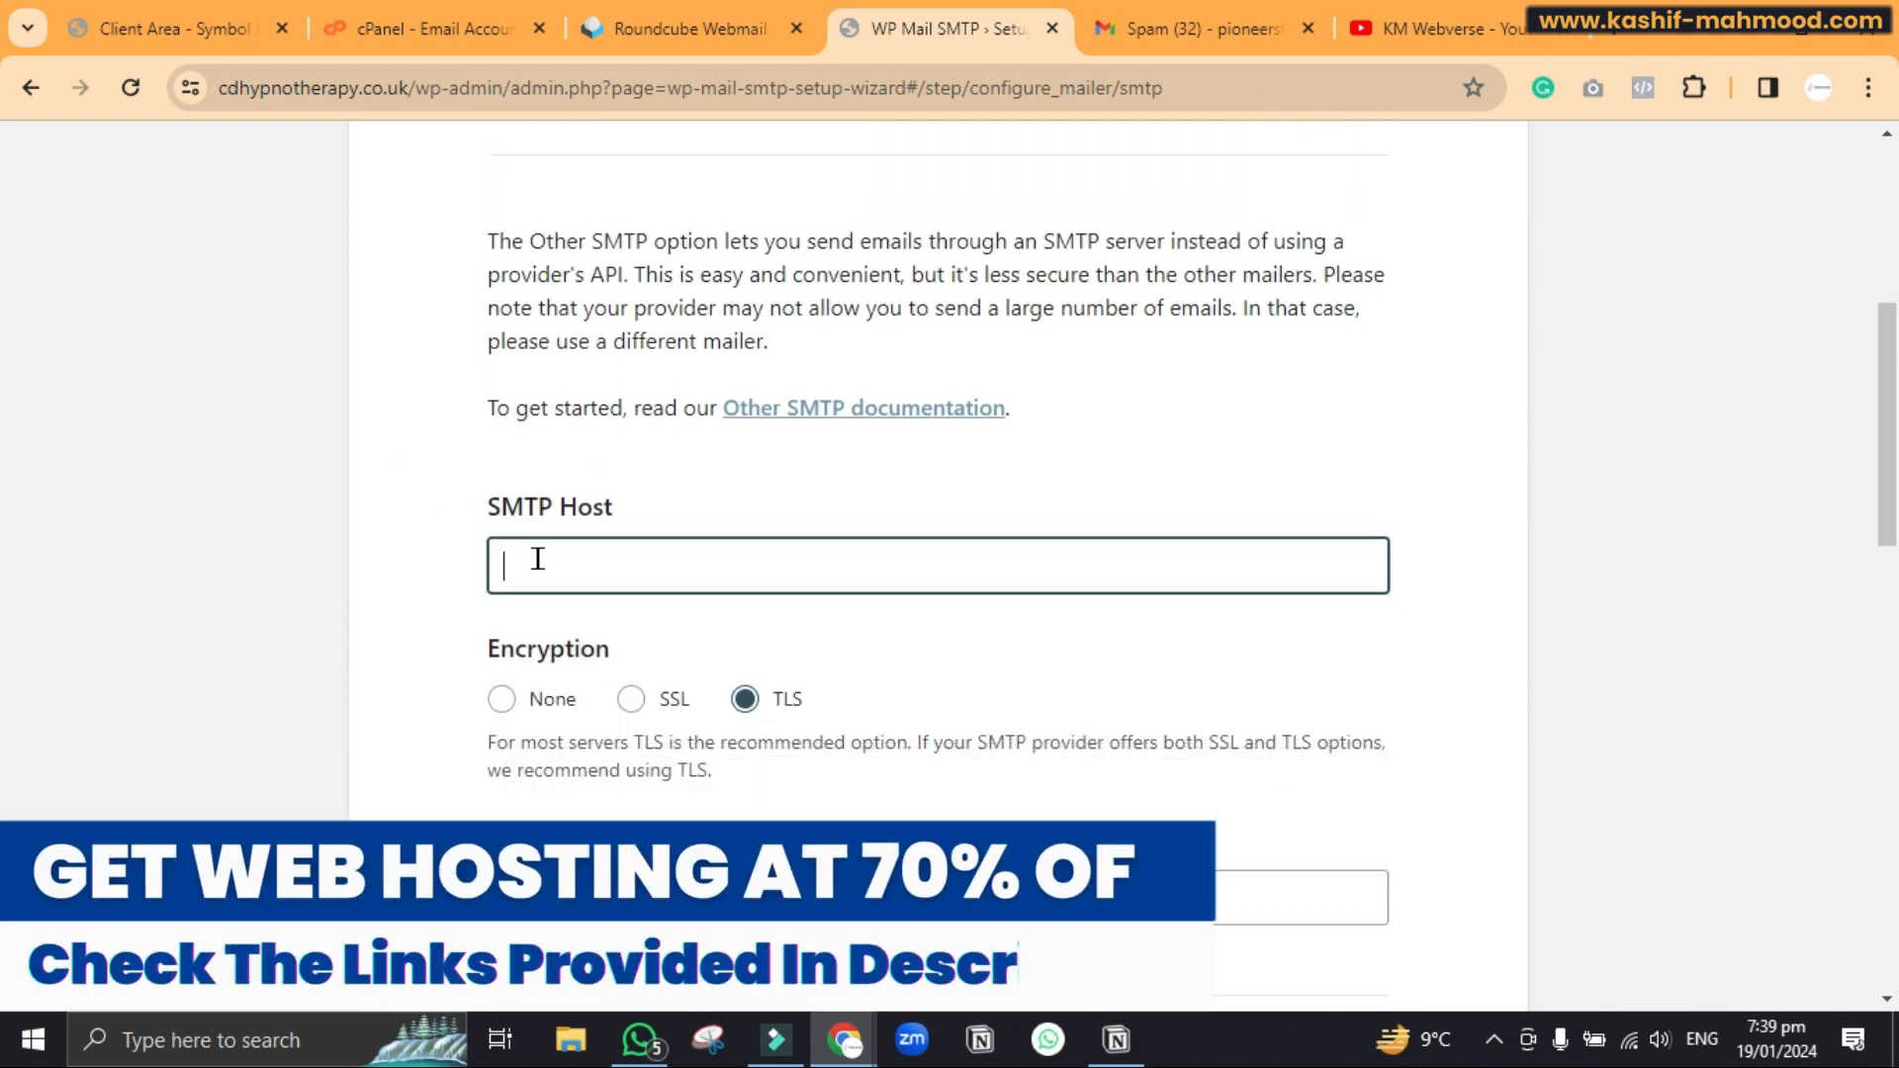
pyautogui.write('cdhypnotherapy.co.uk')
pyautogui.click(497, 566)
pyautogui.write('www.')
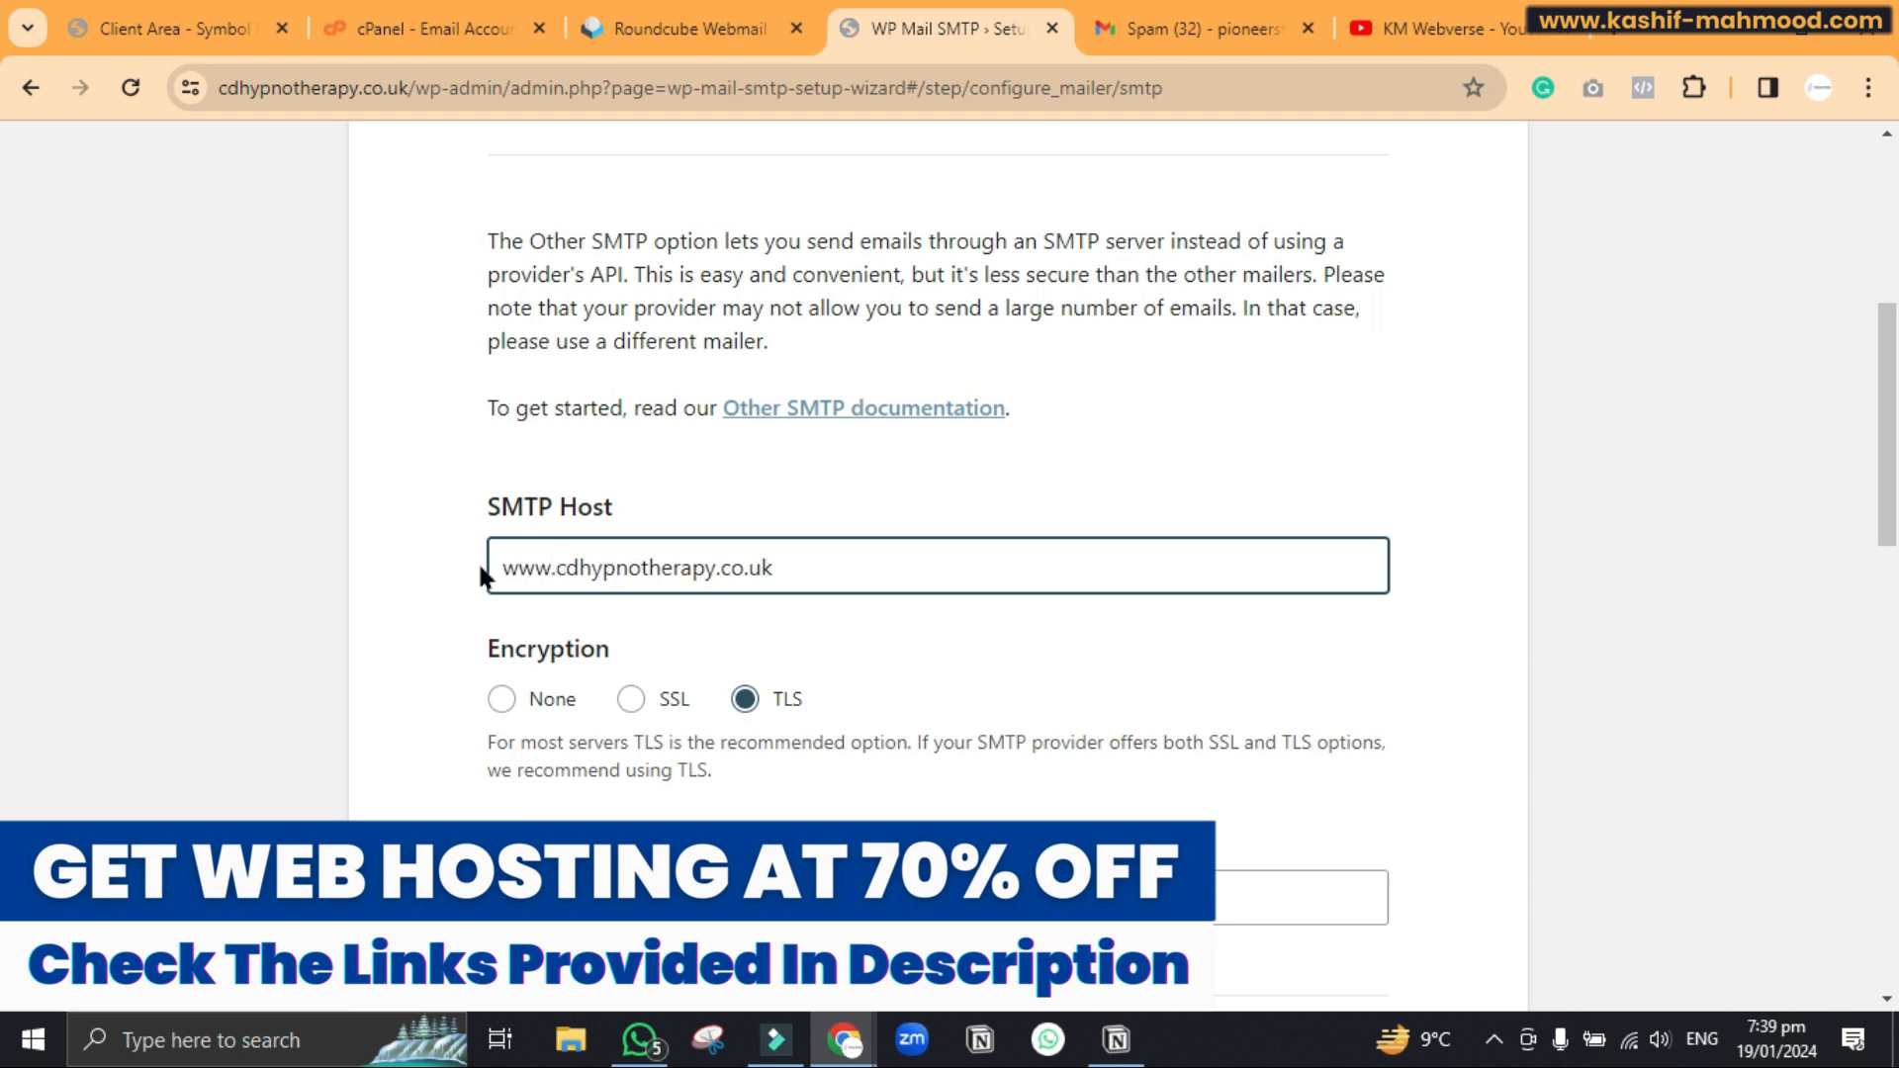
pyautogui.click(480, 574)
pyautogui.scroll(-1, 480, 574)
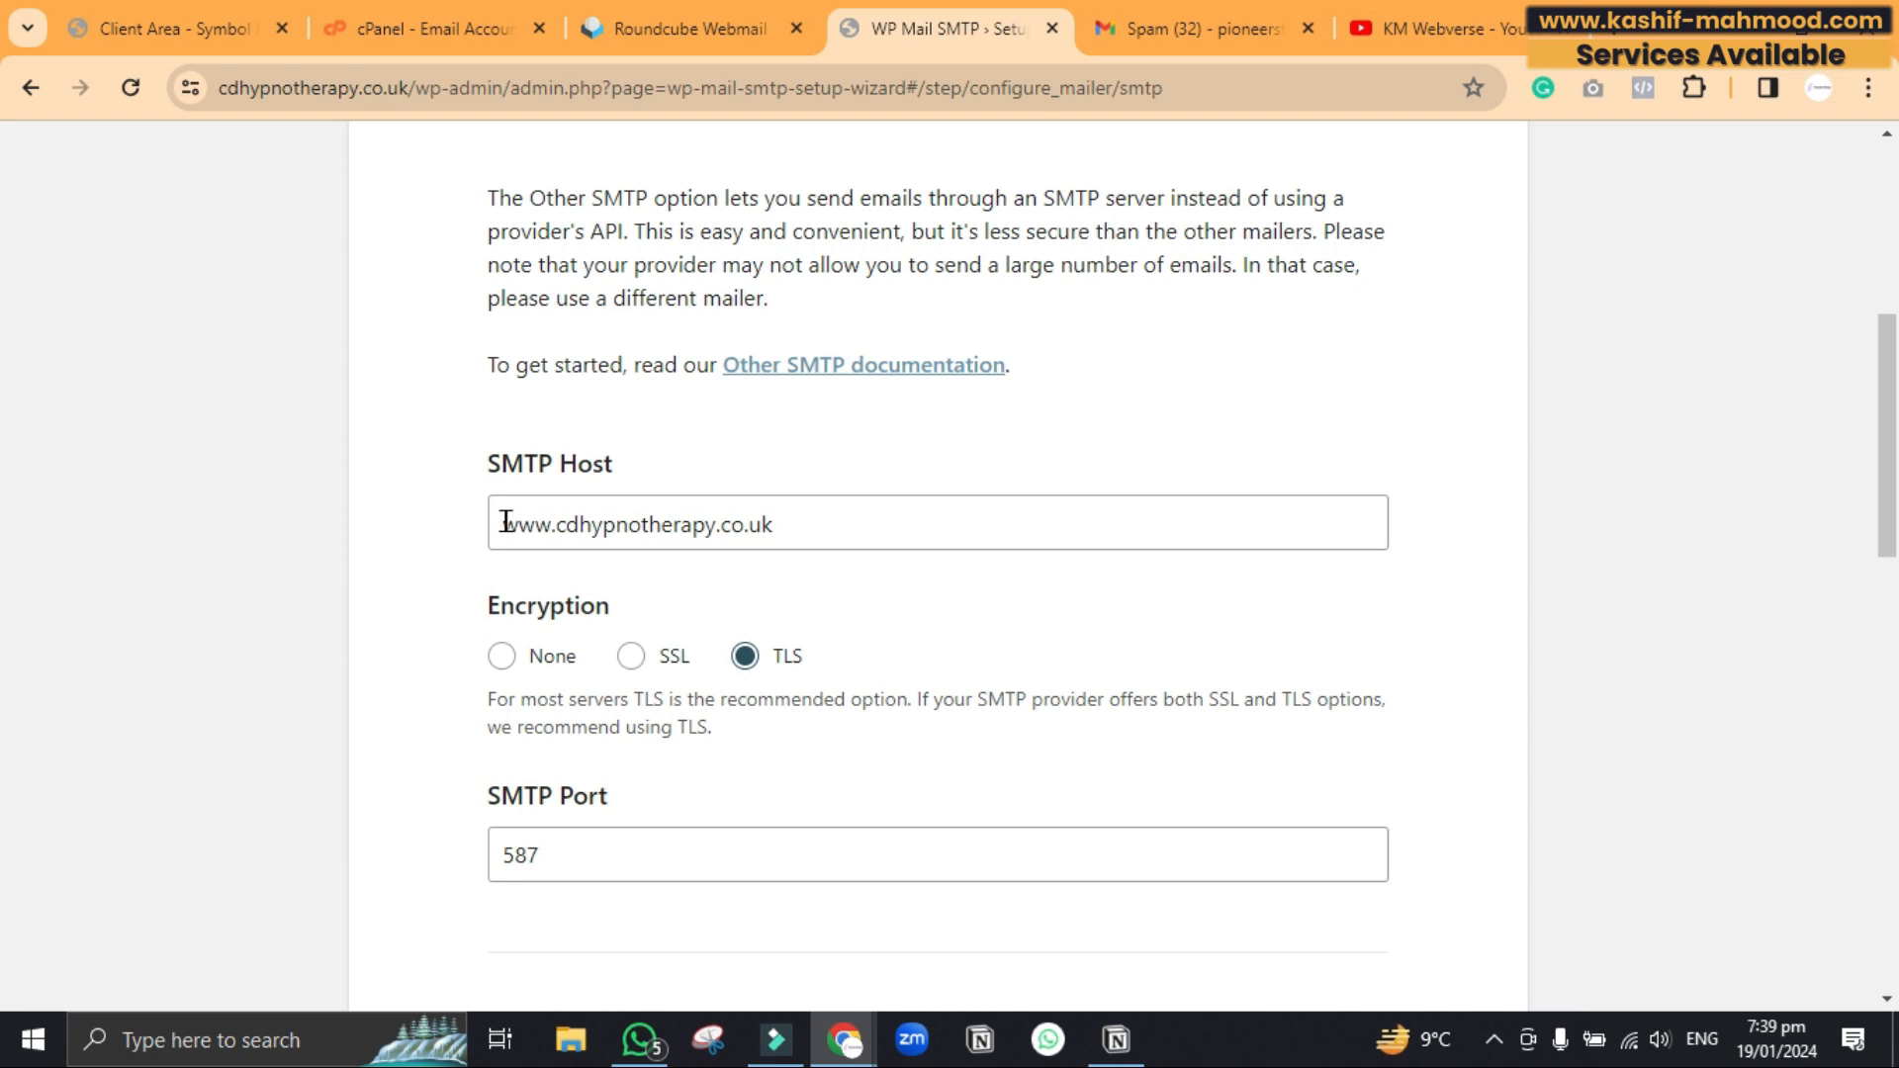
pyautogui.moveTo(504, 522); pyautogui.dragTo(906, 532)
pyautogui.click(1456, 554)
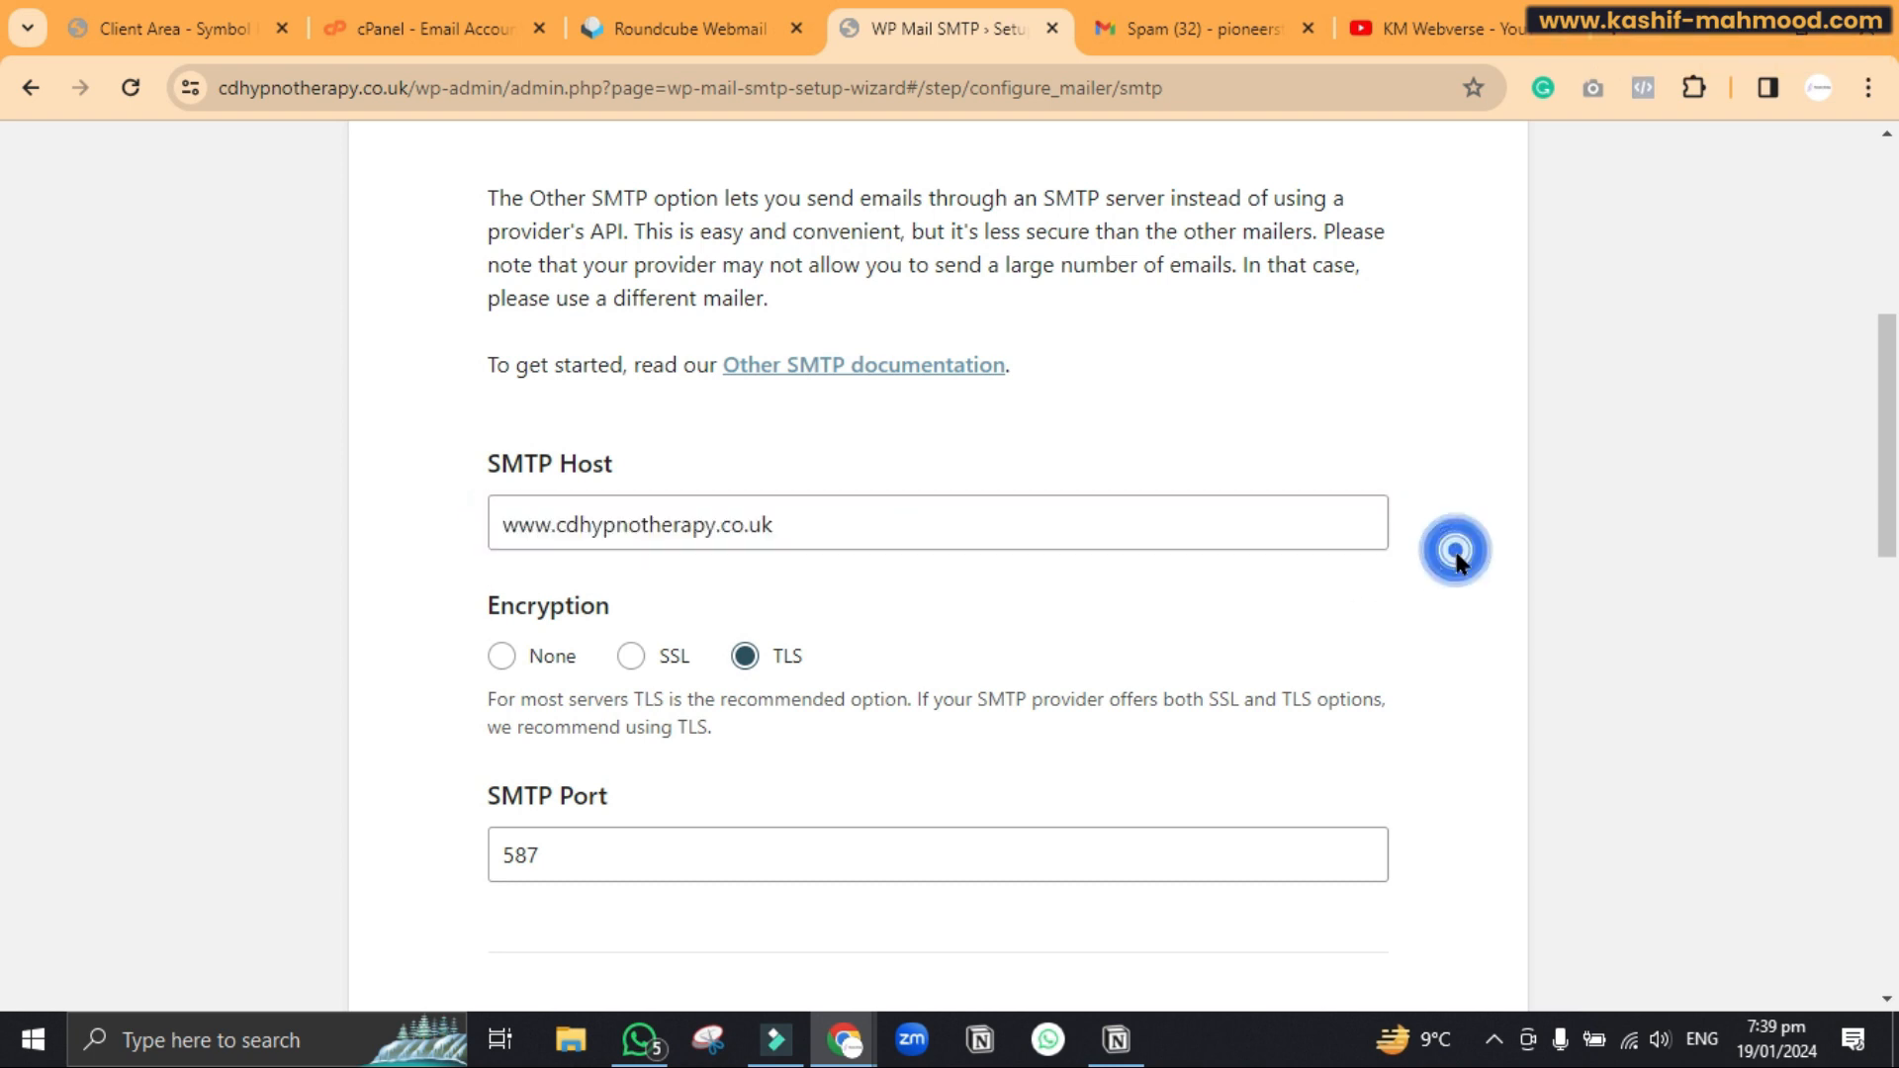
pyautogui.scroll(-1, 1455, 554)
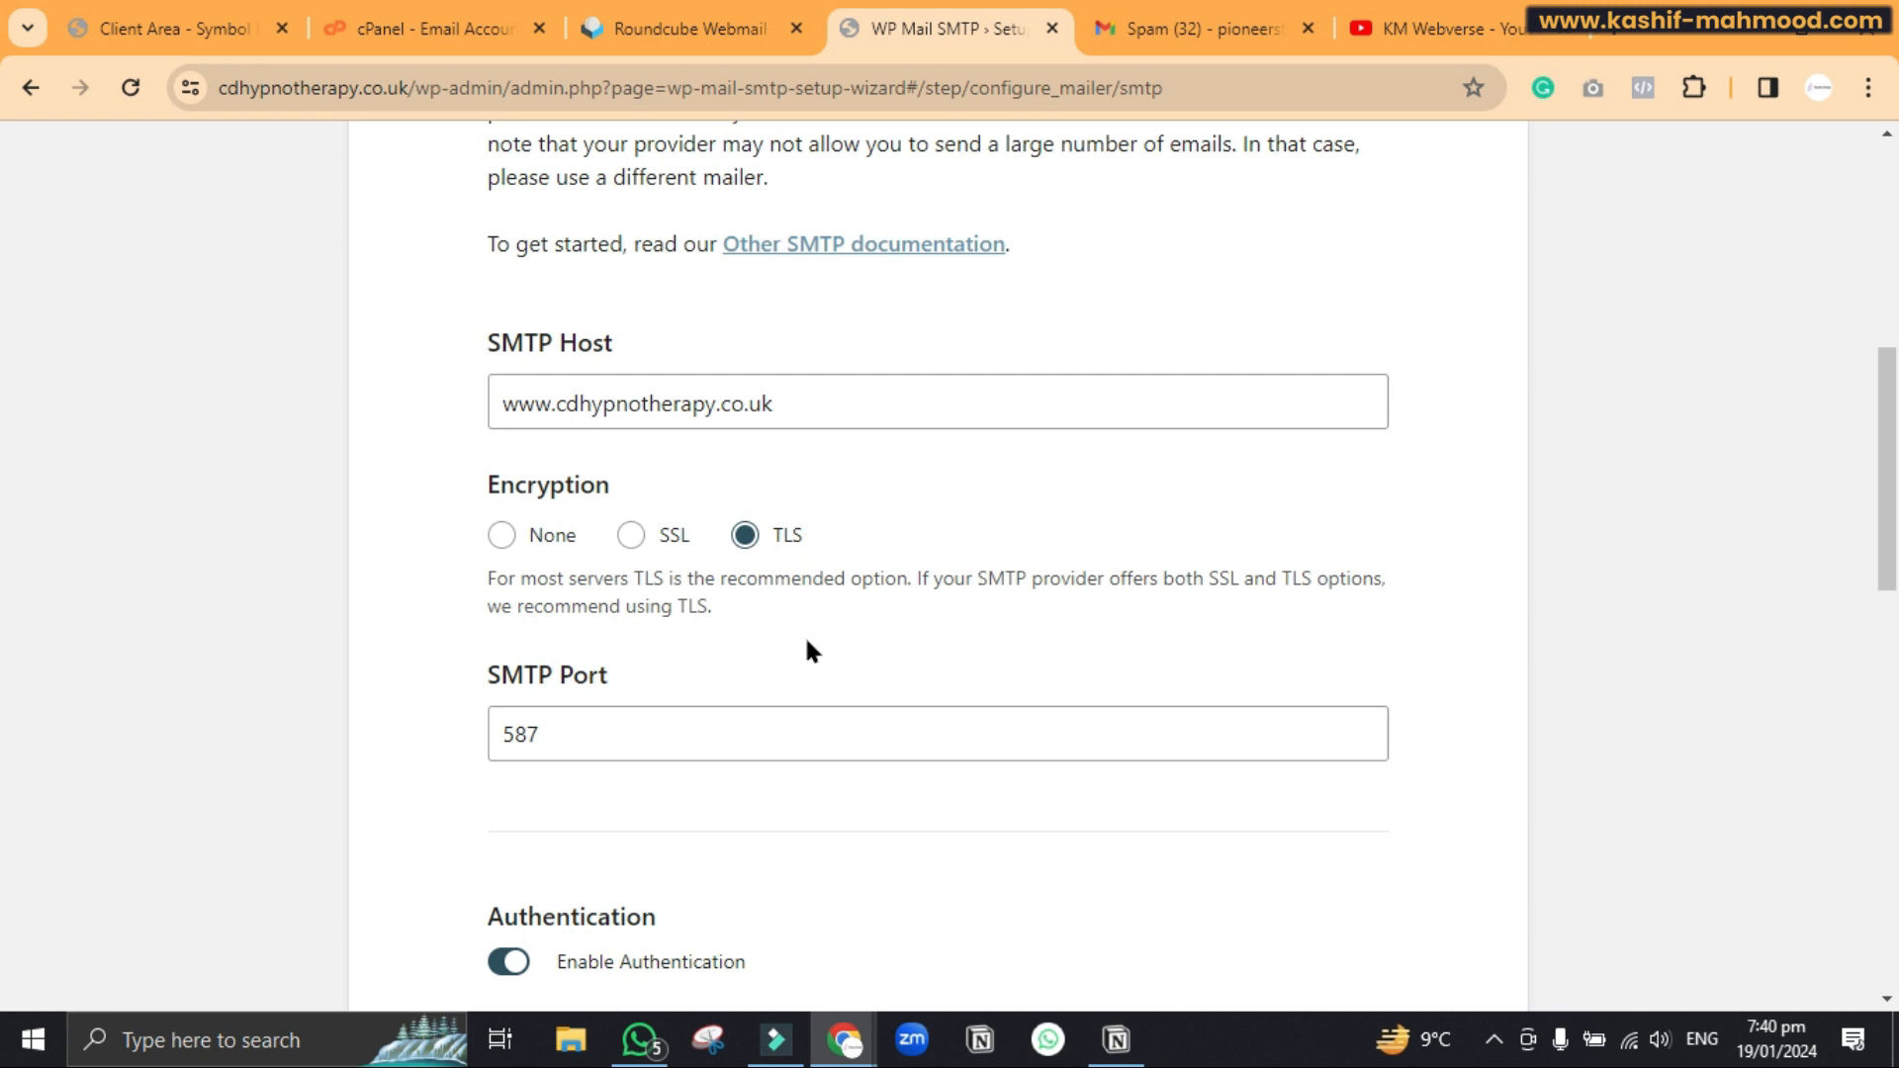
pyautogui.scroll(-3, 744, 541)
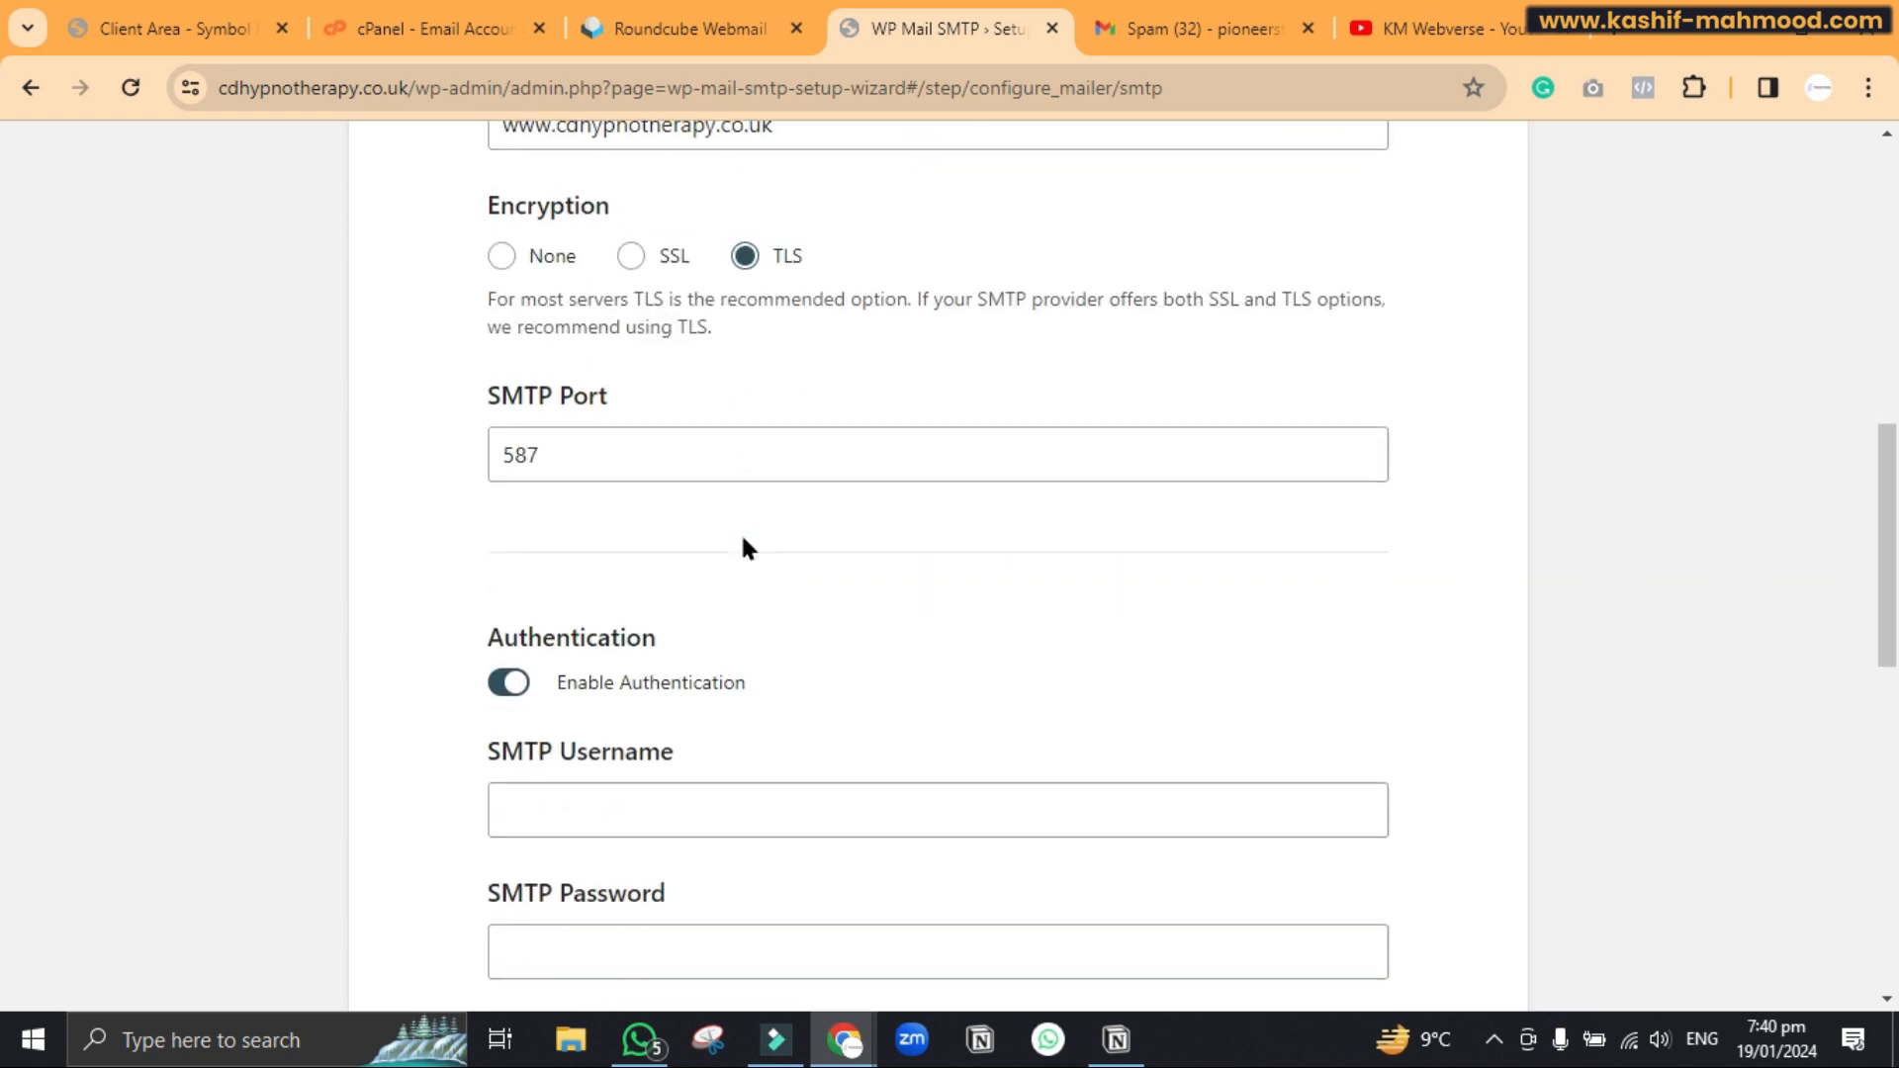
# Copy the site's info mailbox address from cPanel's Email Accounts list
pyautogui.scroll(-3, 609, 515)
pyautogui.click(613, 503)
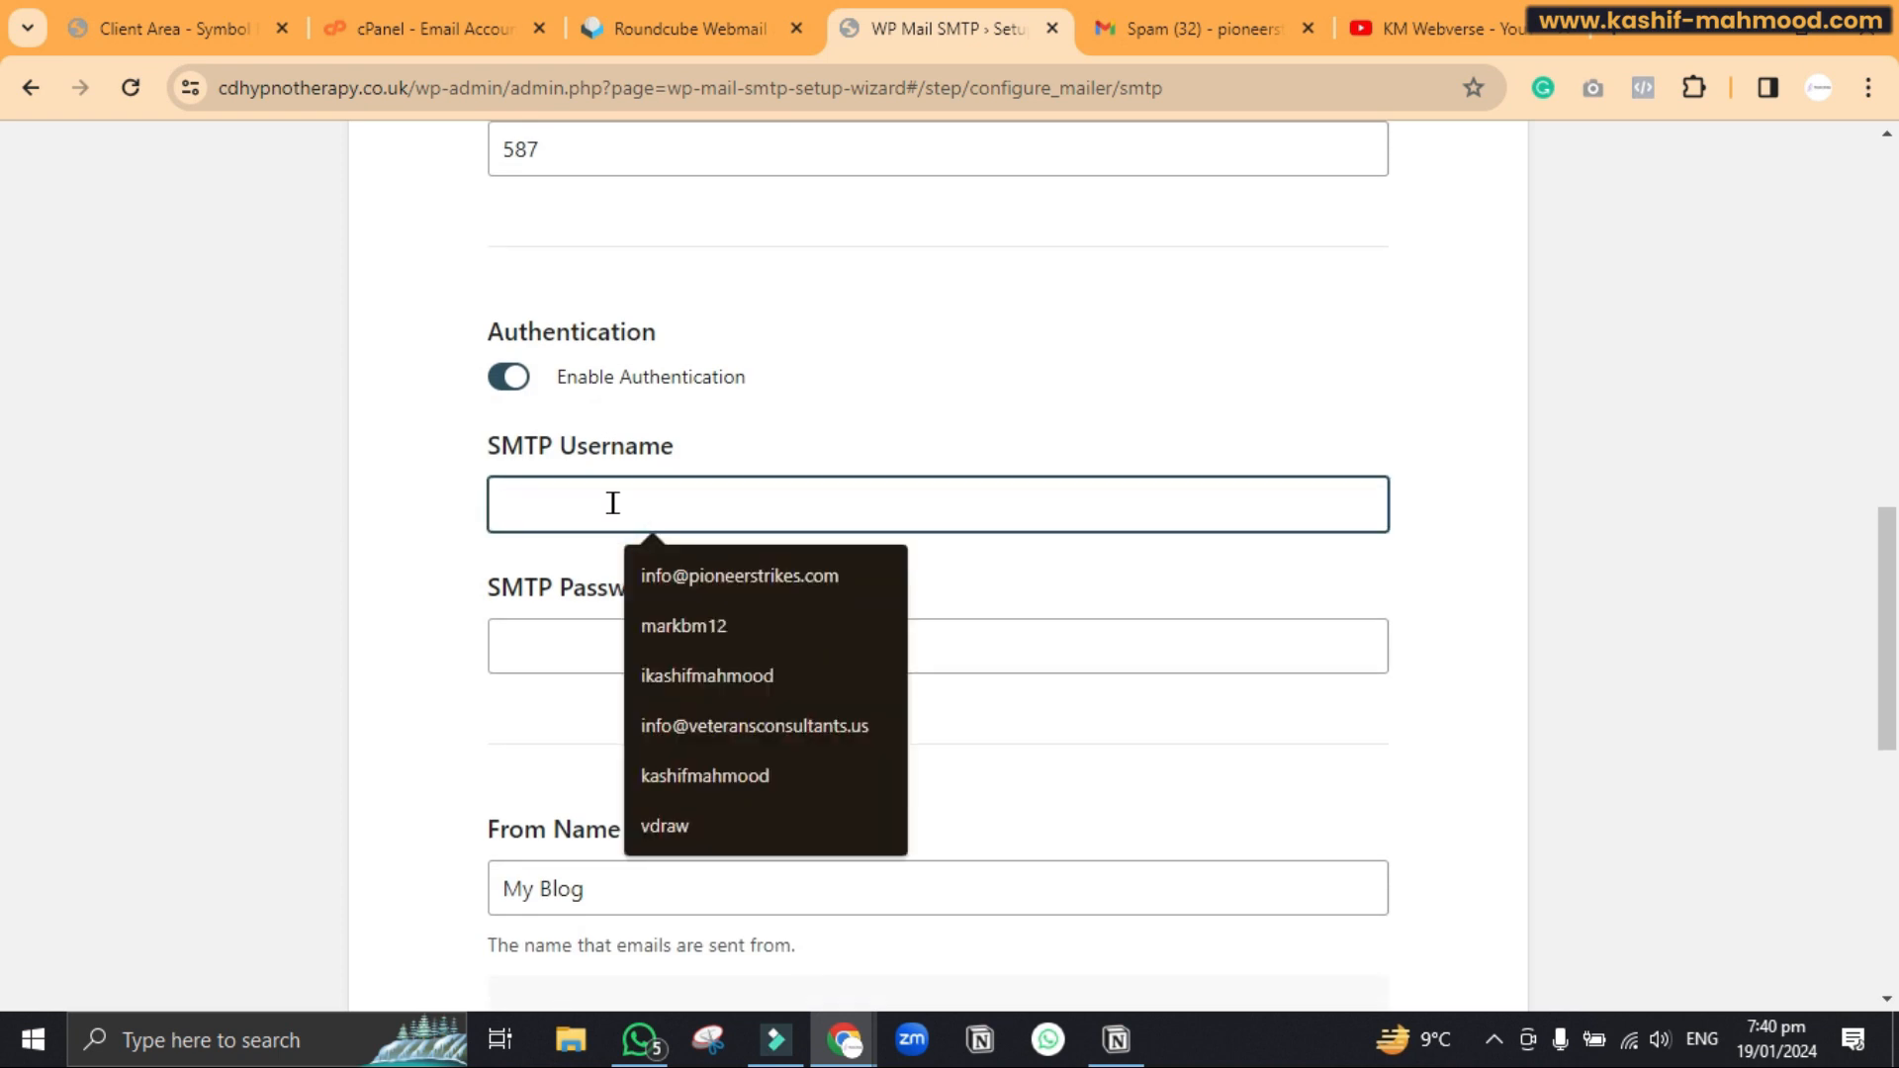
pyautogui.click(454, 37)
pyautogui.moveTo(750, 840); pyautogui.dragTo(477, 849)
pyautogui.rightClick(511, 844)
pyautogui.click(633, 558)
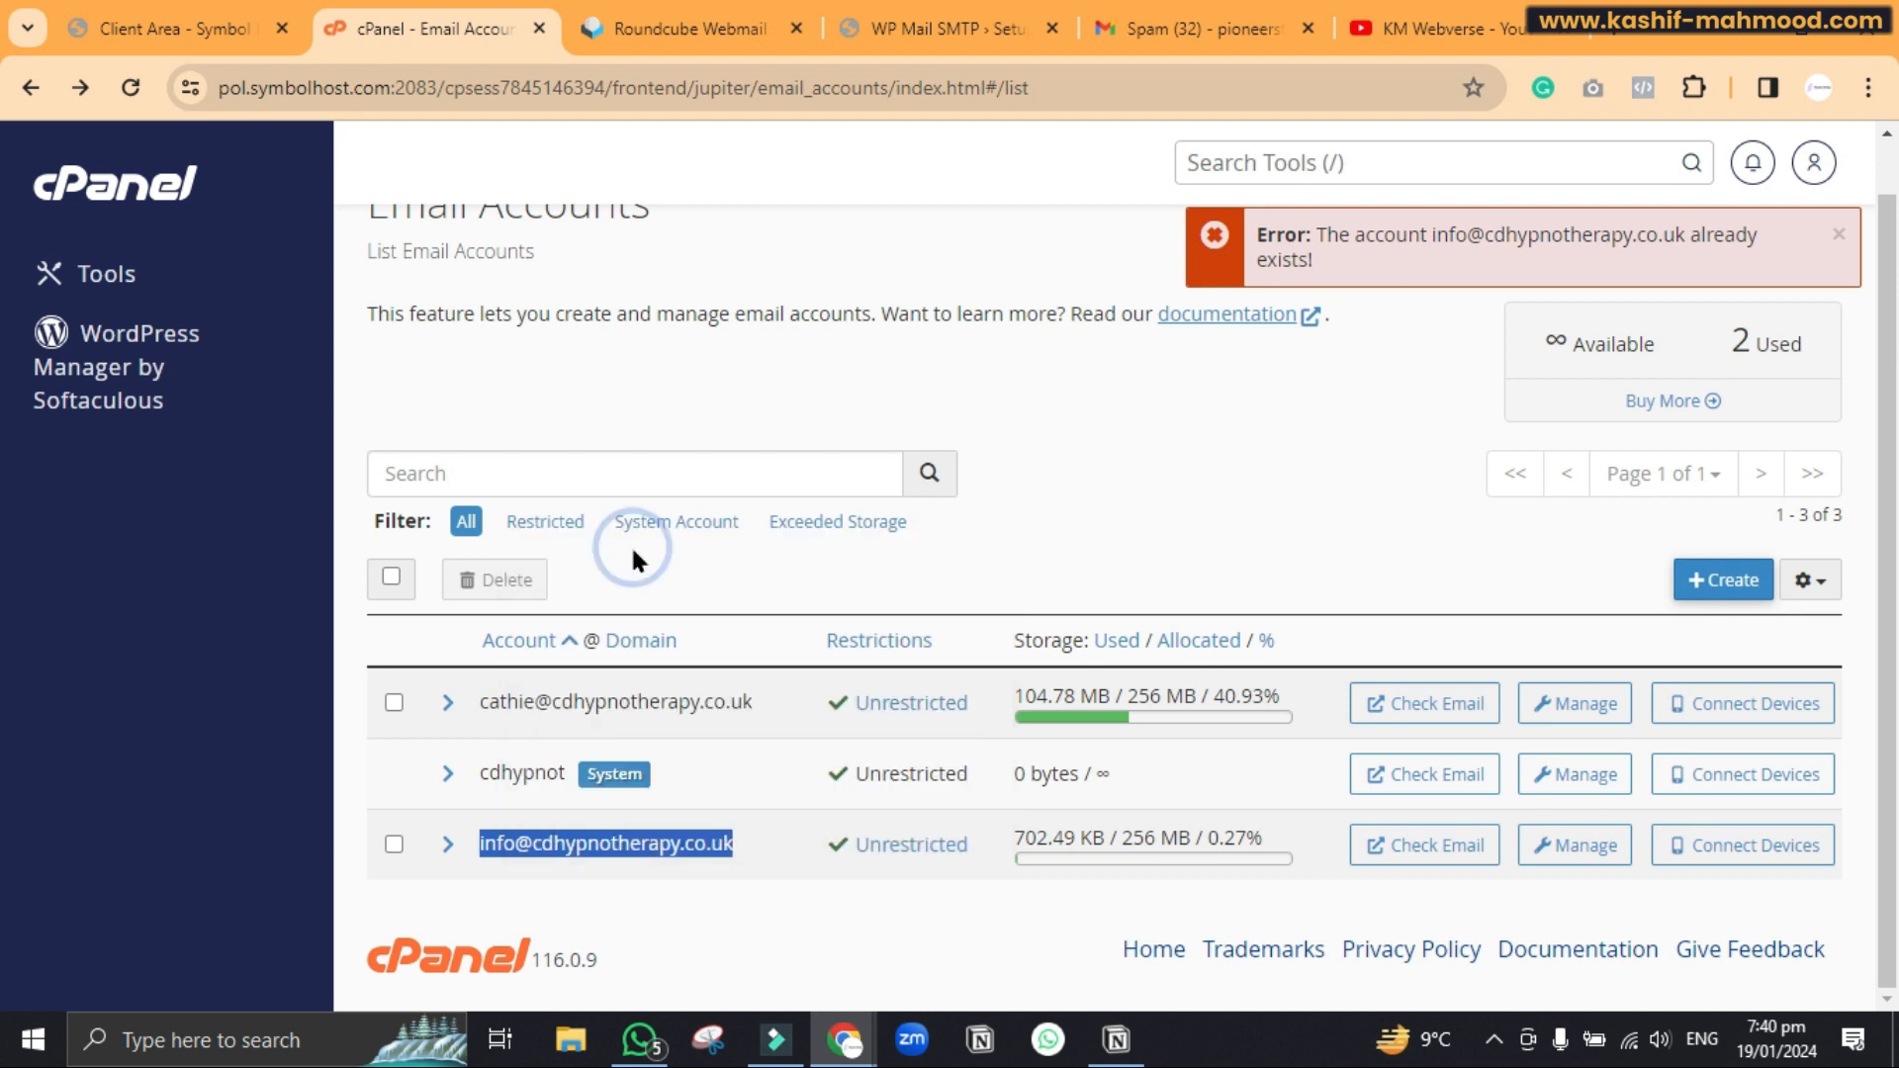
pyautogui.click(933, 30)
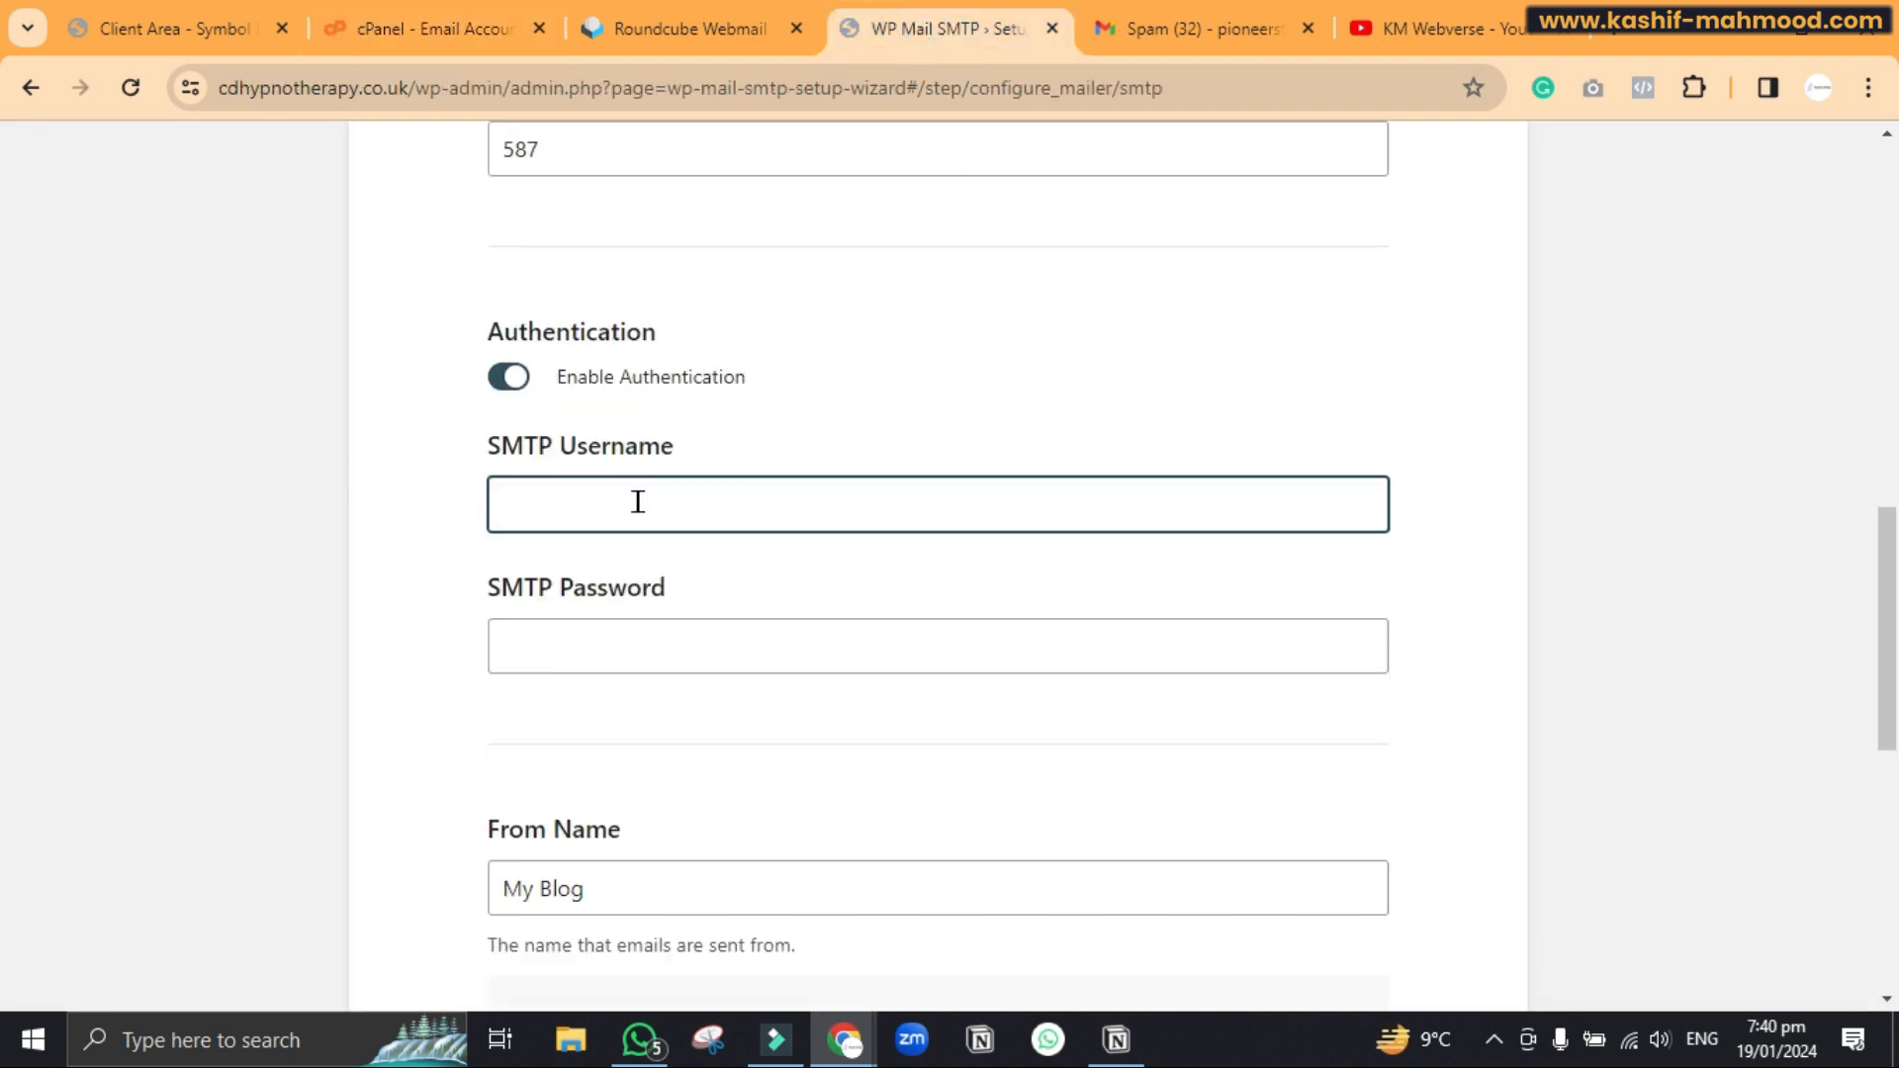
# Paste the info mailbox address in as the SMTP username
pyautogui.hotkey('ctrl', 'v')
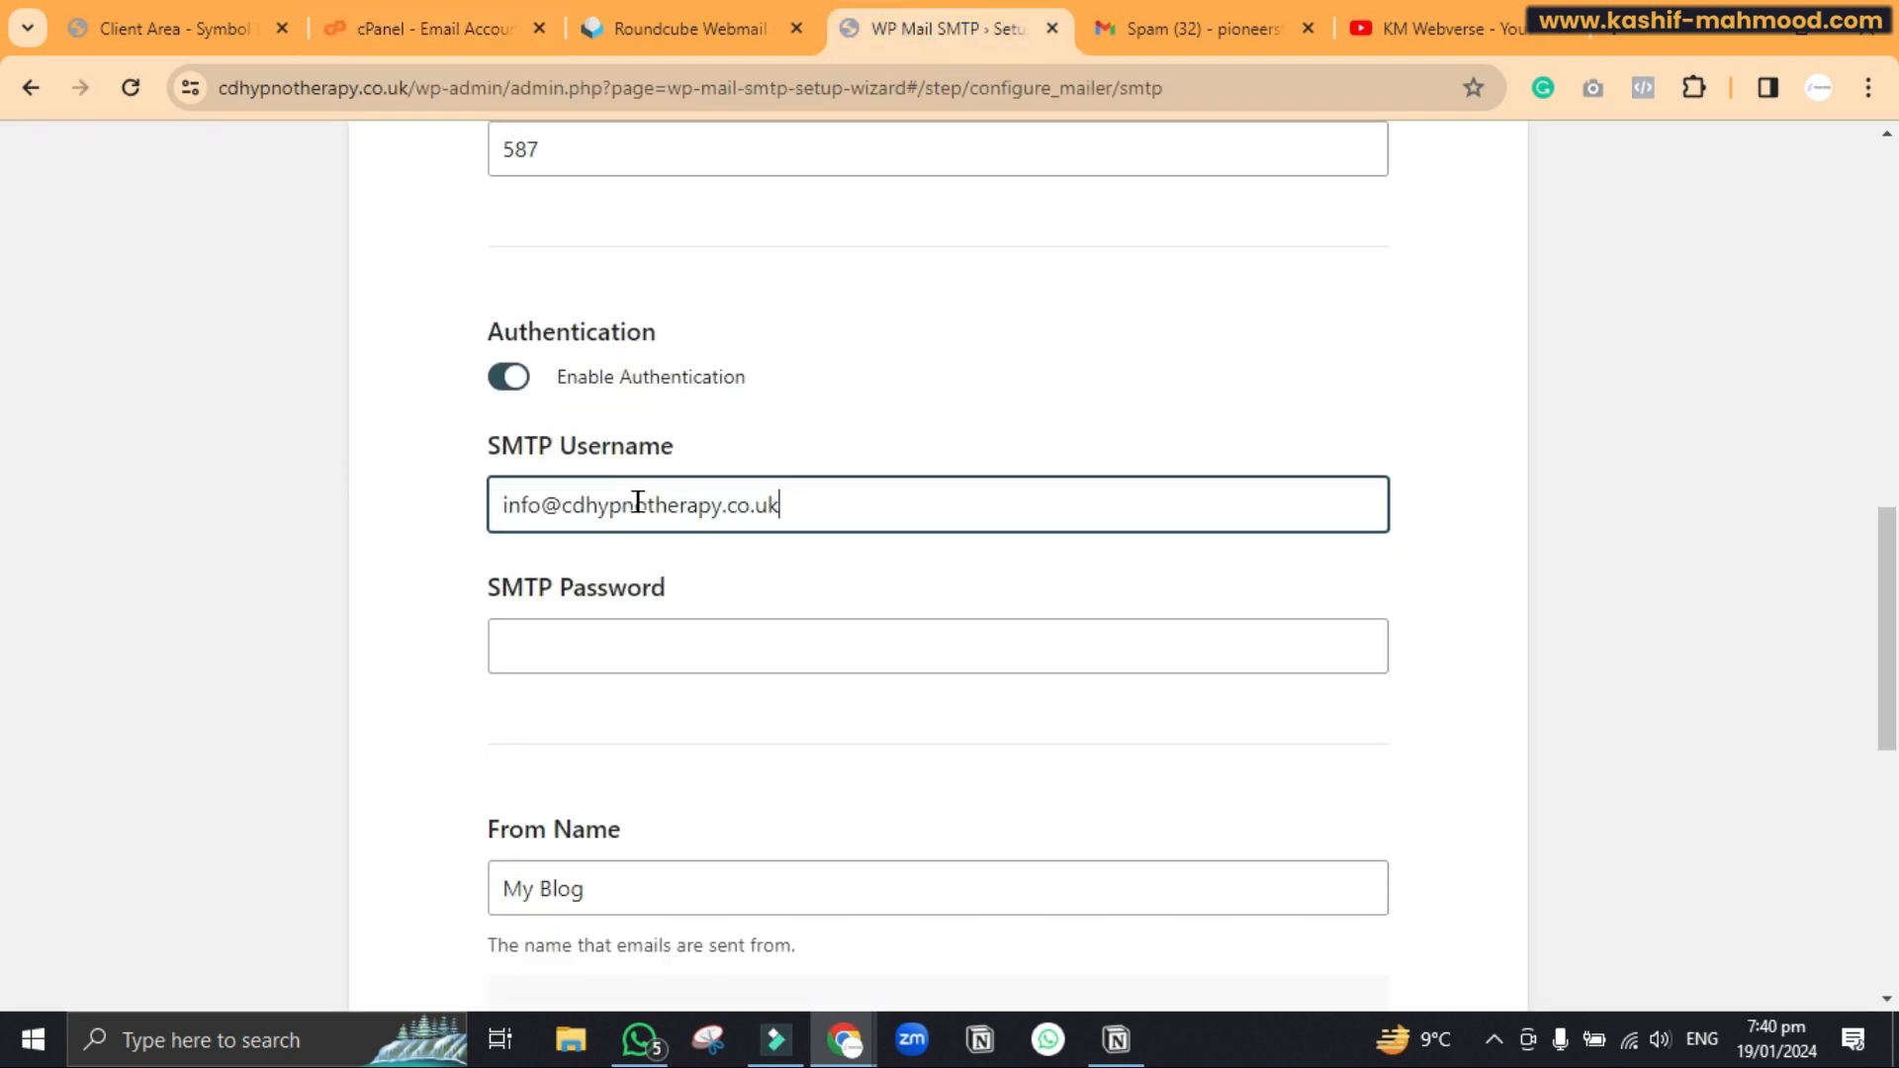
pyautogui.moveTo(805, 501); pyautogui.dragTo(473, 506)
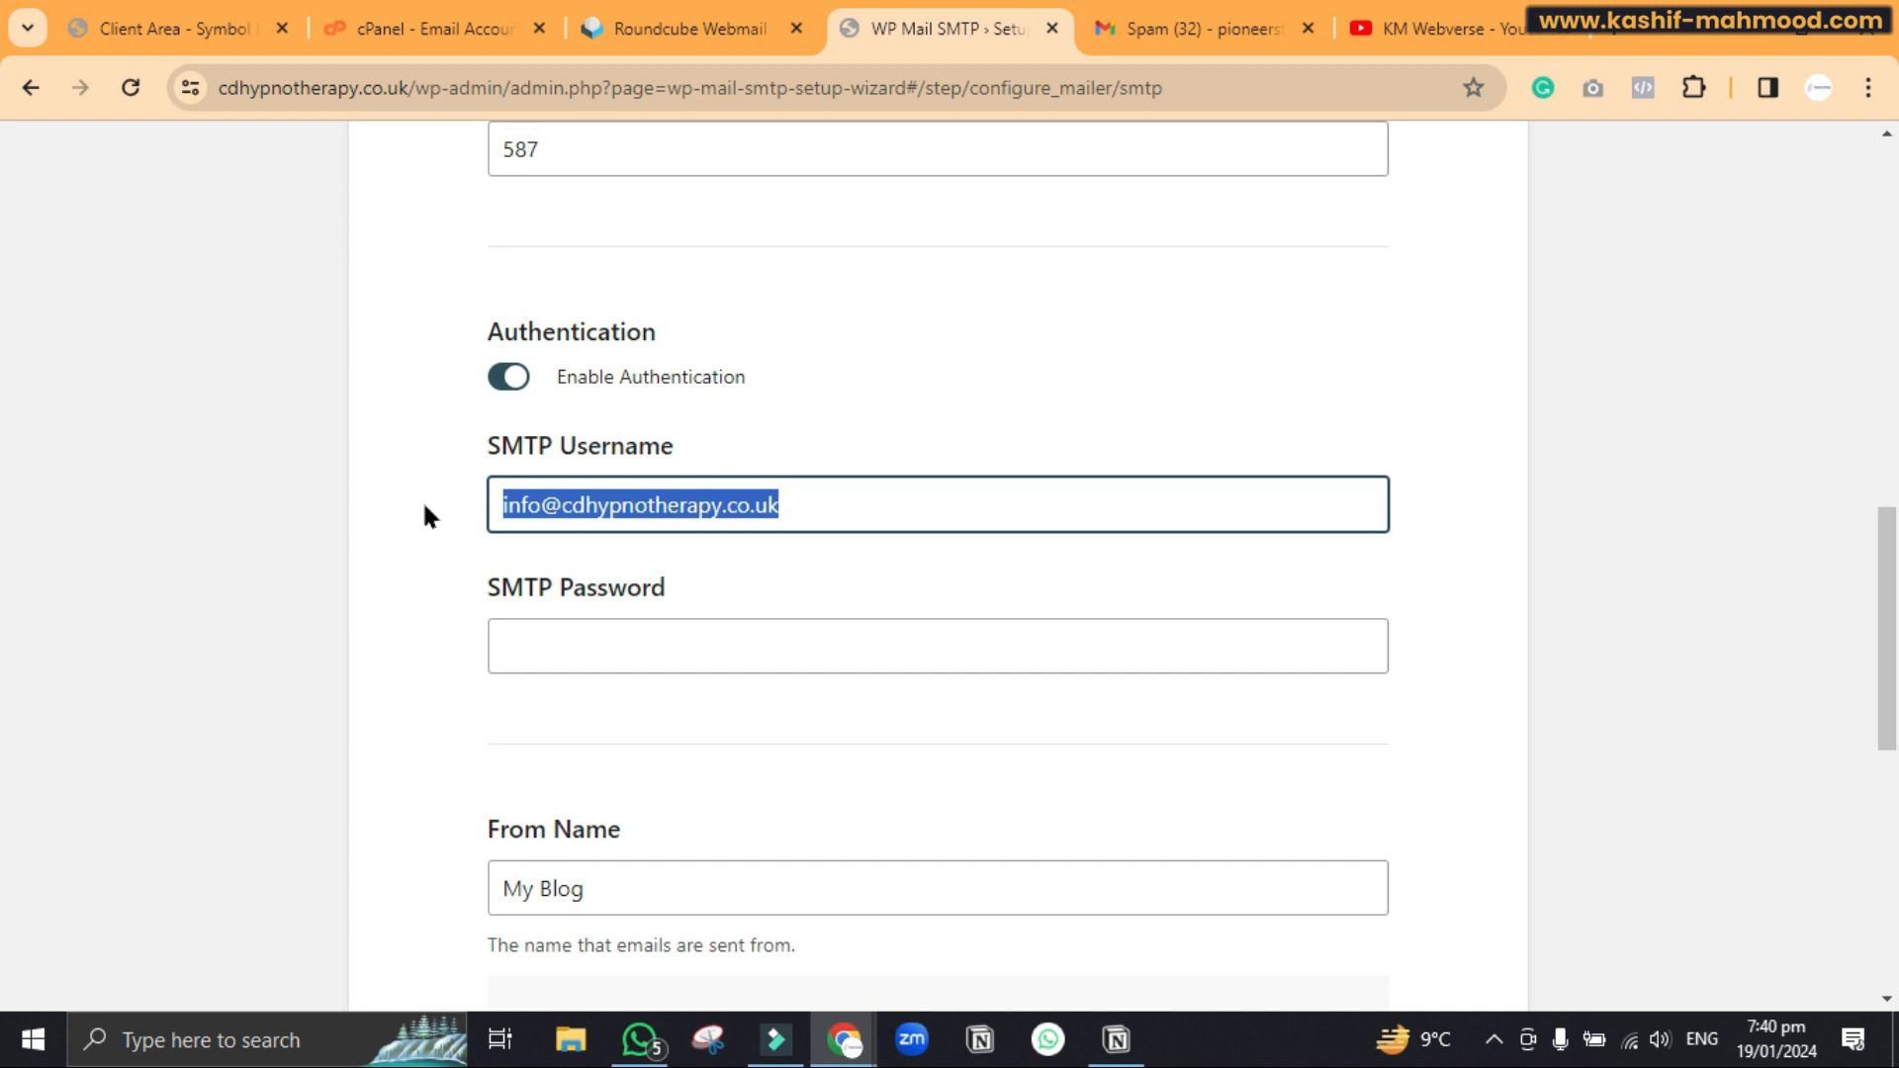
pyautogui.scroll(-1, 424, 500)
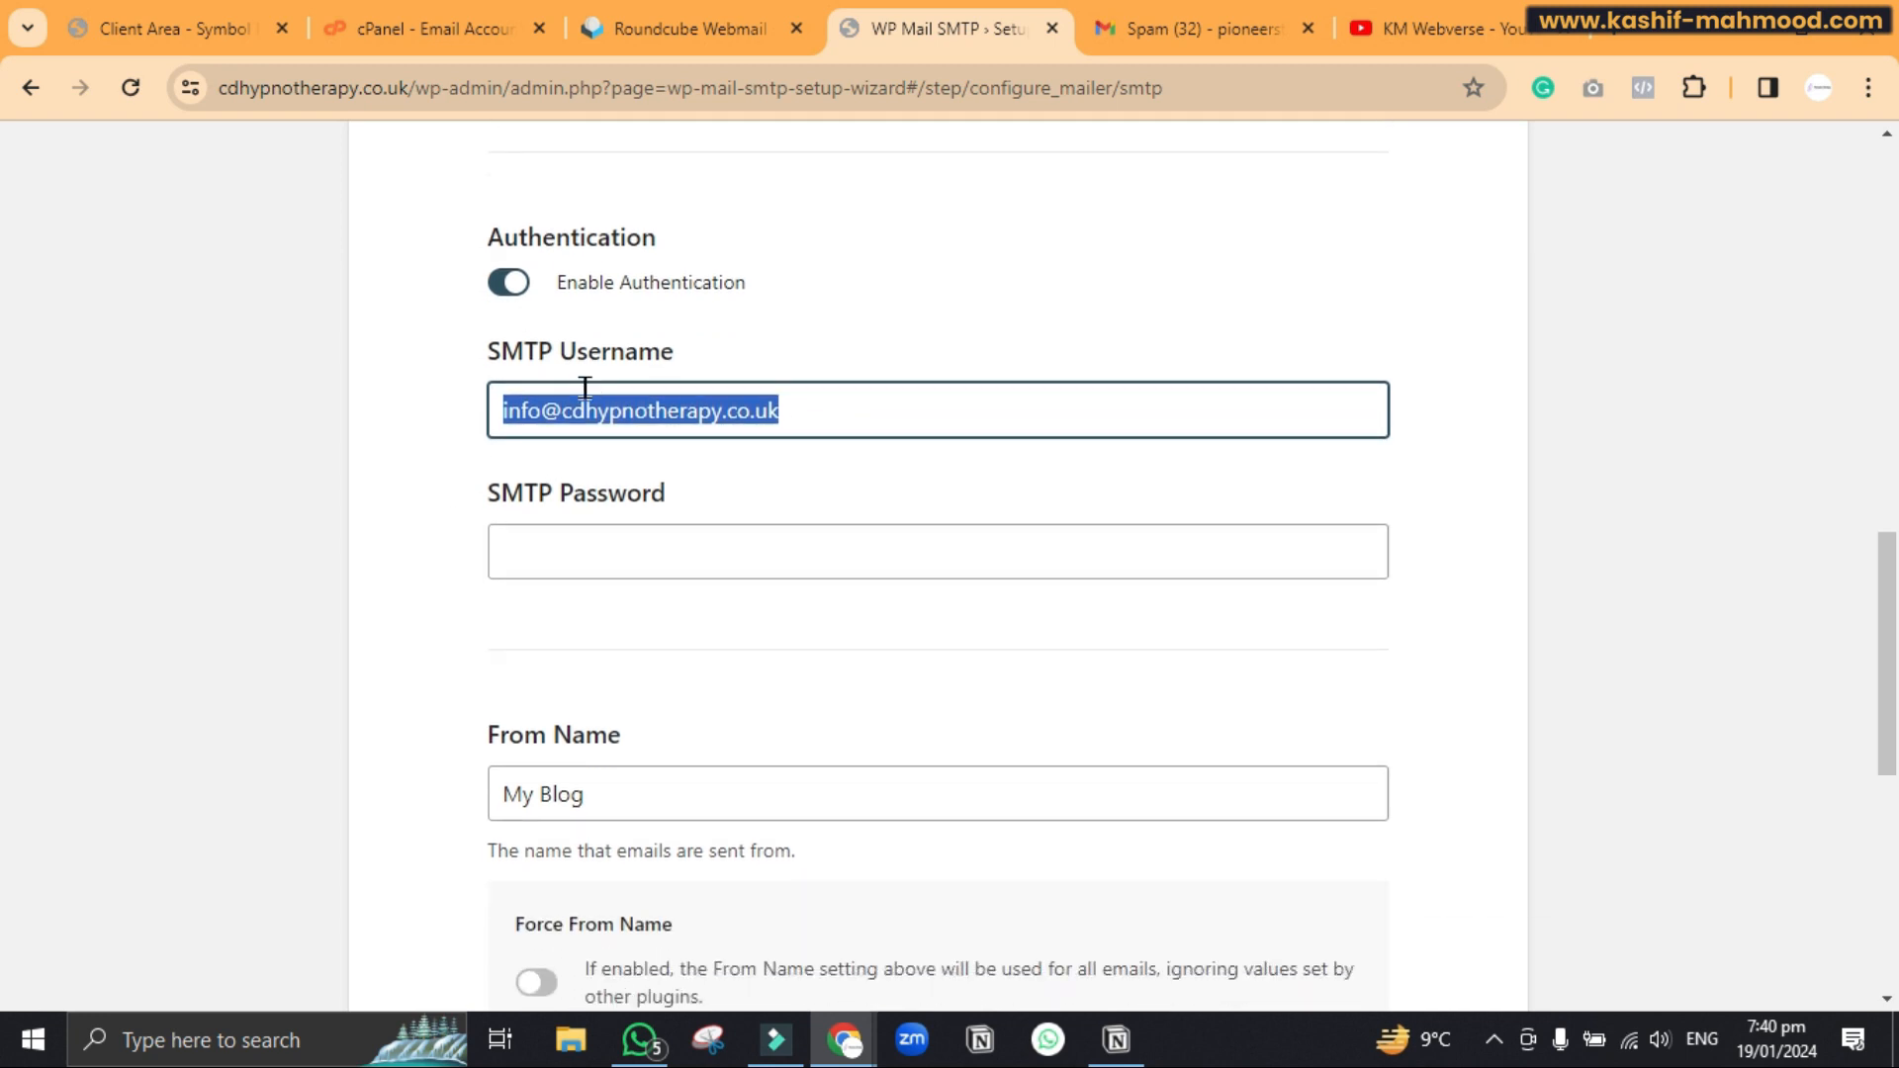
pyautogui.scroll(-1, 584, 387)
# Paste the mailbox password into the SMTP Password field
pyautogui.click(620, 405)
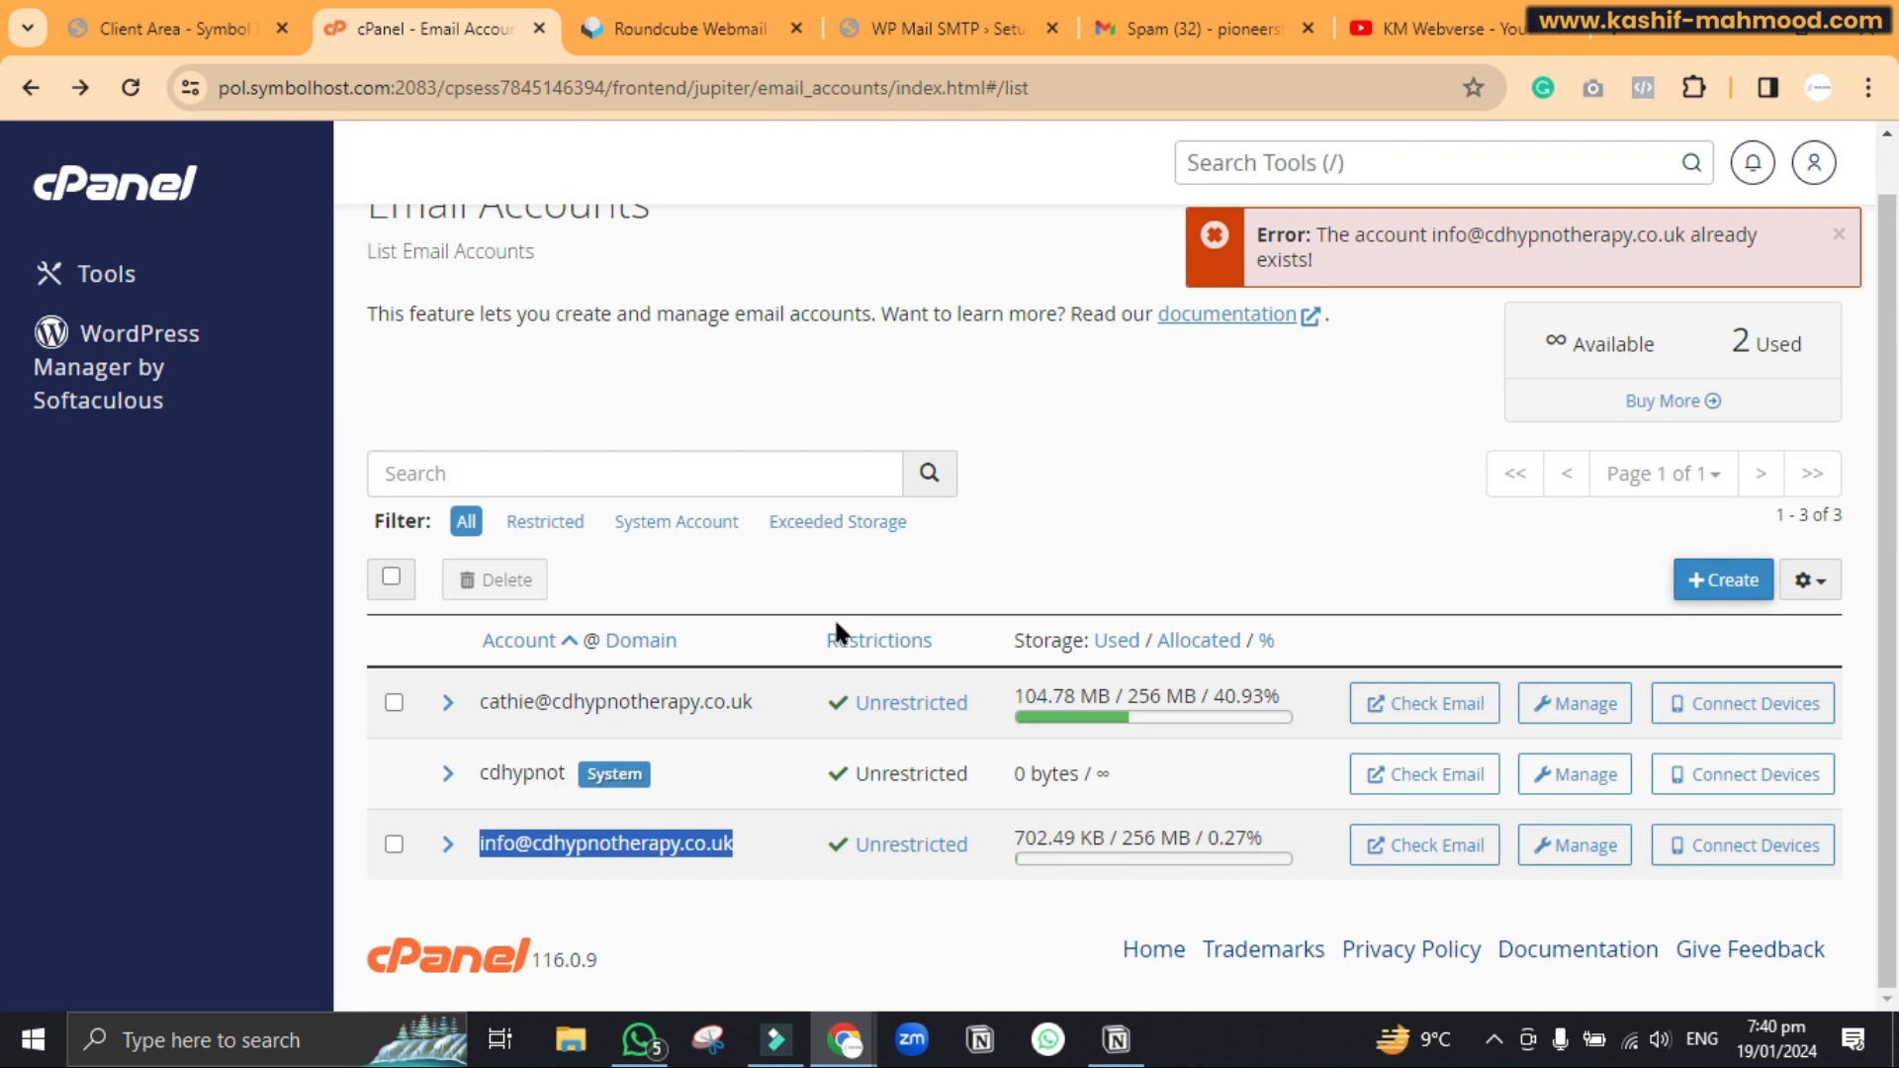
pyautogui.click(963, 20)
pyautogui.hotkey('ctrl', 'v')
# Finish the SMTP password and set From Name to Cd Hypnotherapy with Force From Name enabled
pyautogui.write('•••••')
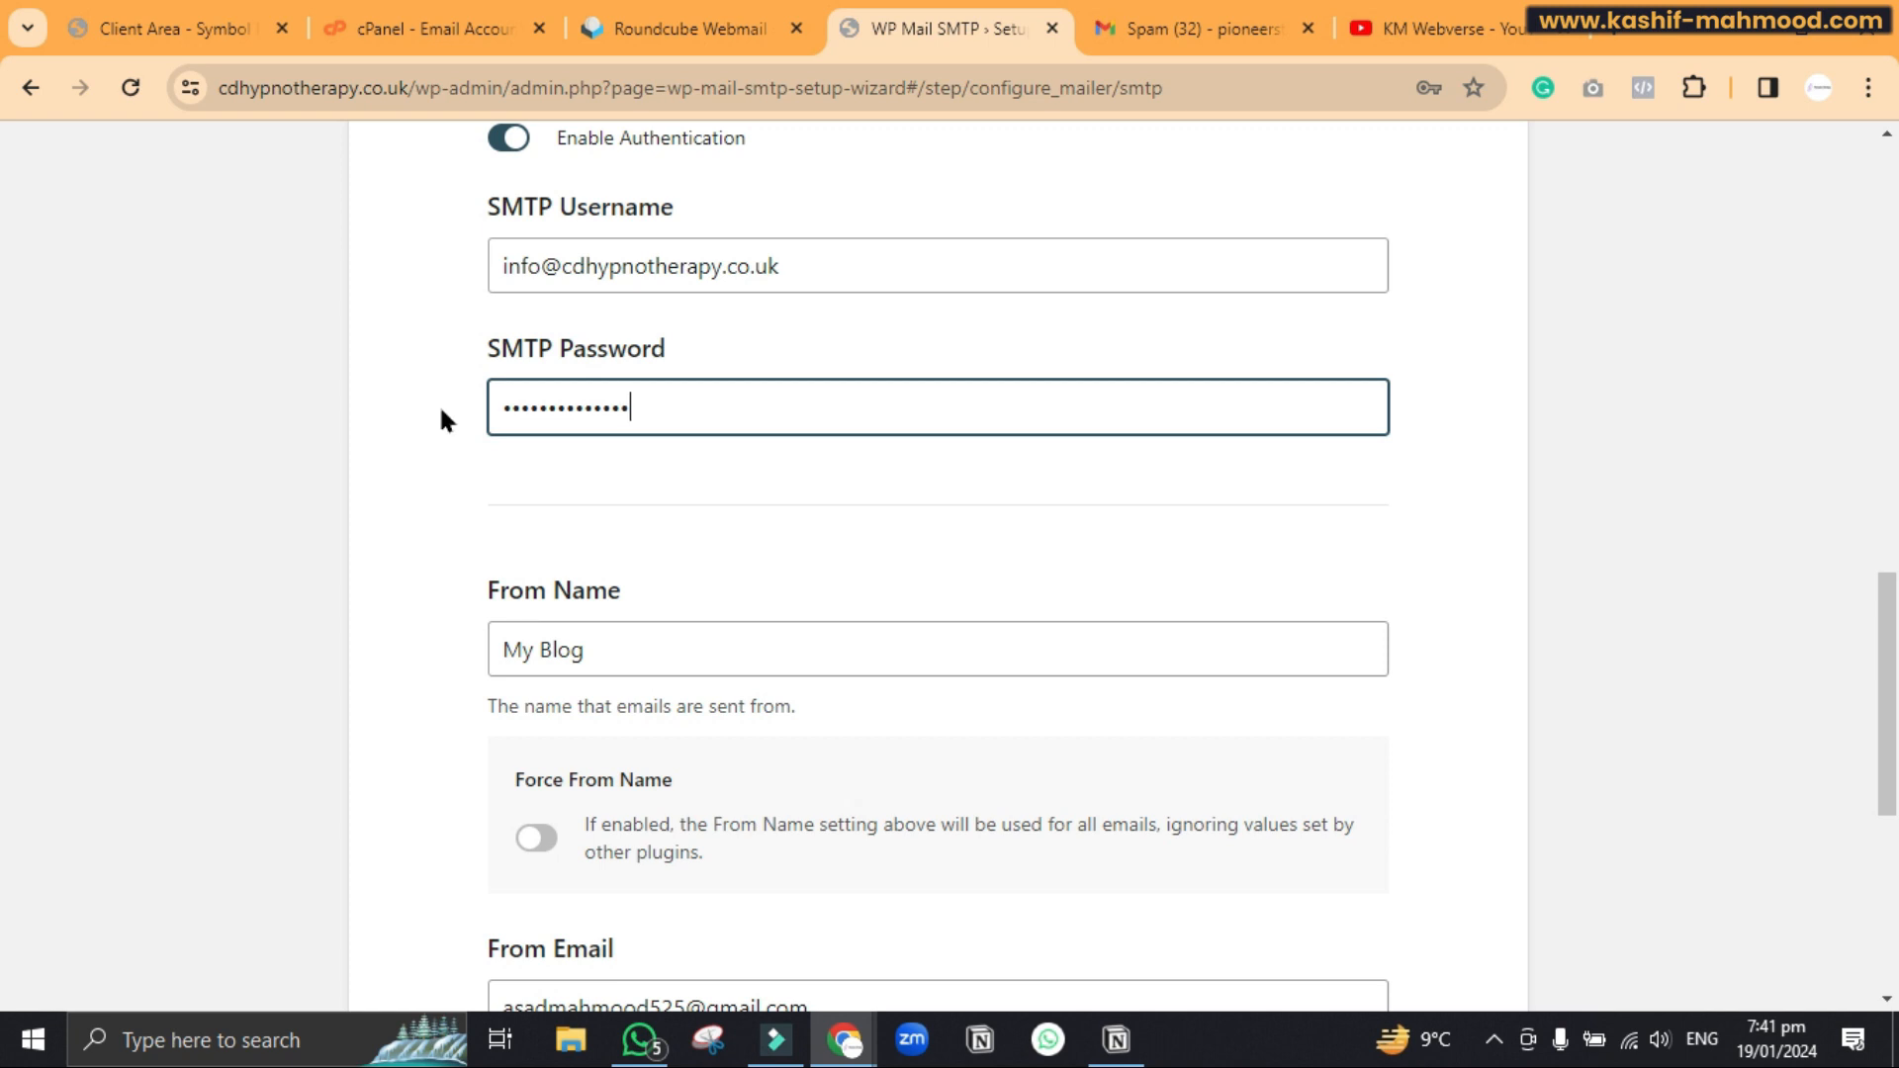
pyautogui.scroll(-2, 441, 419)
pyautogui.moveTo(613, 407); pyautogui.dragTo(474, 420)
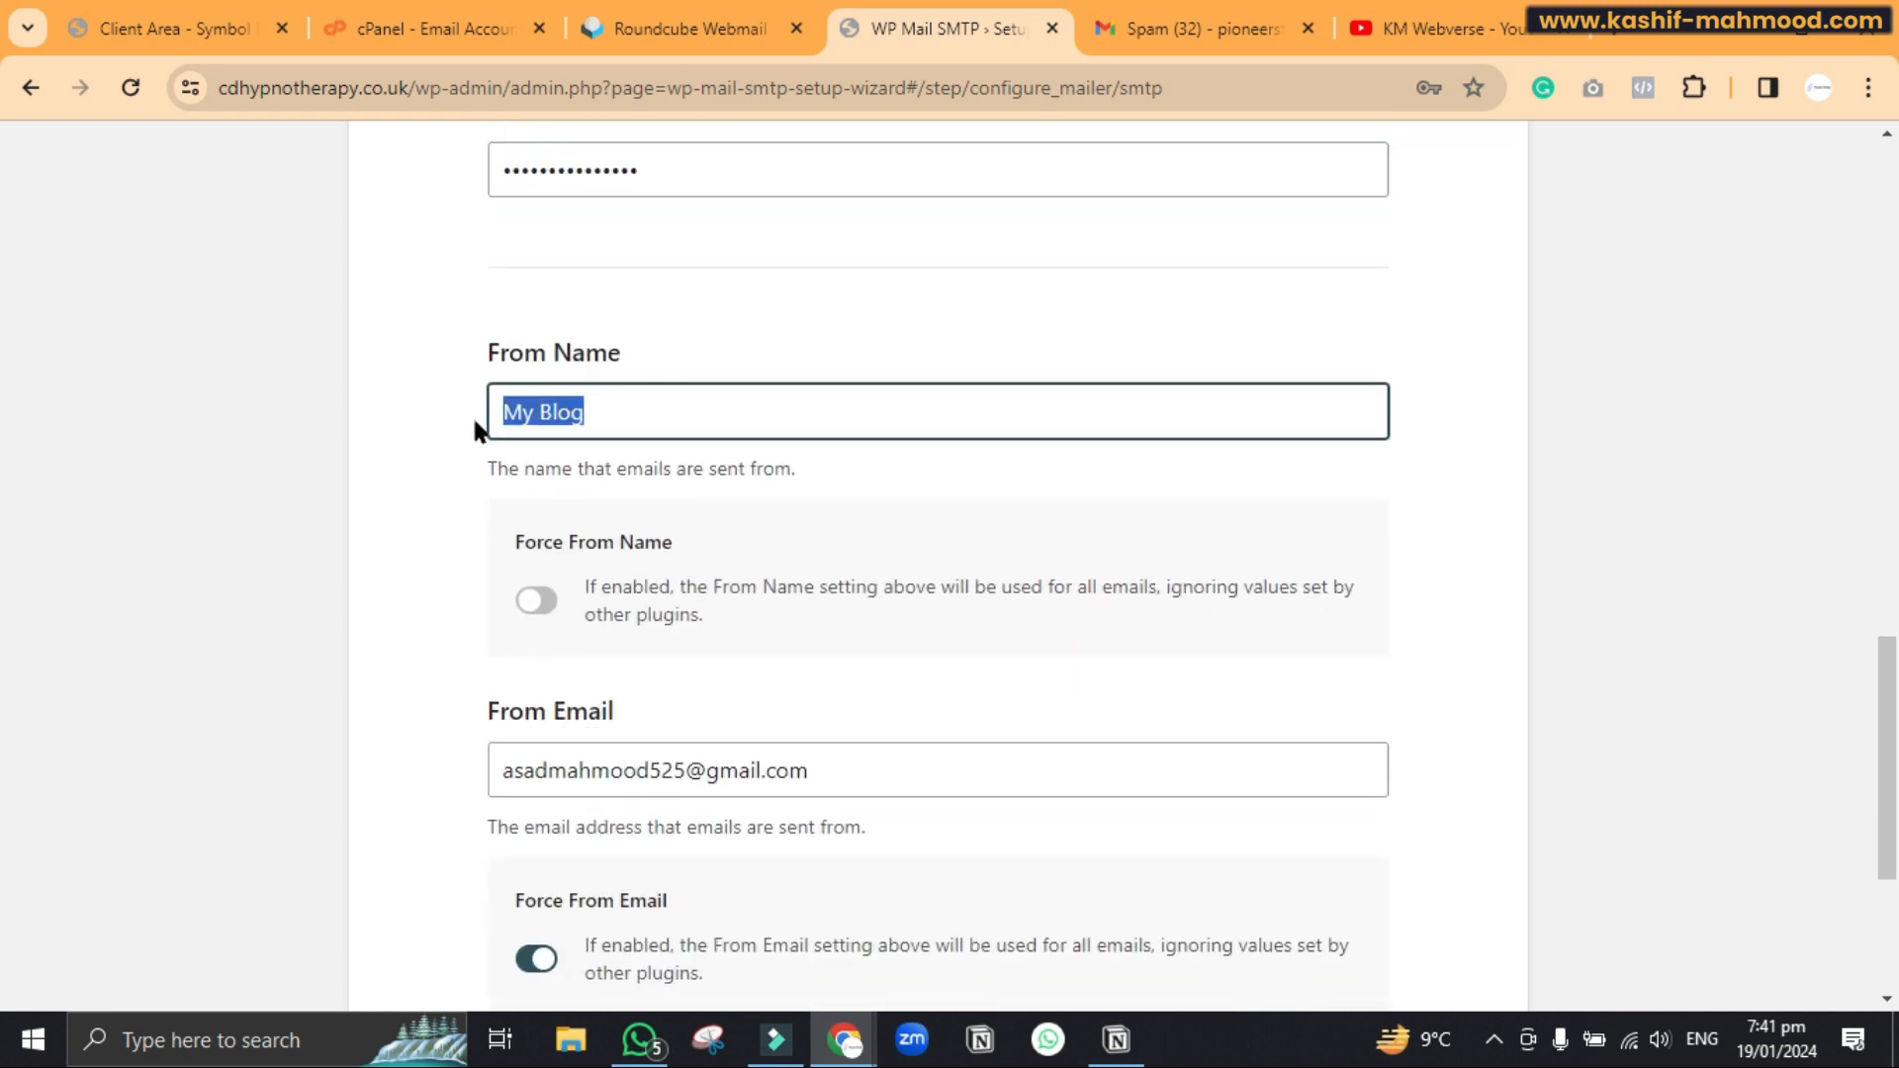
pyautogui.hotkey('ctrl', 'v')
pyautogui.scroll(-2, 472, 413)
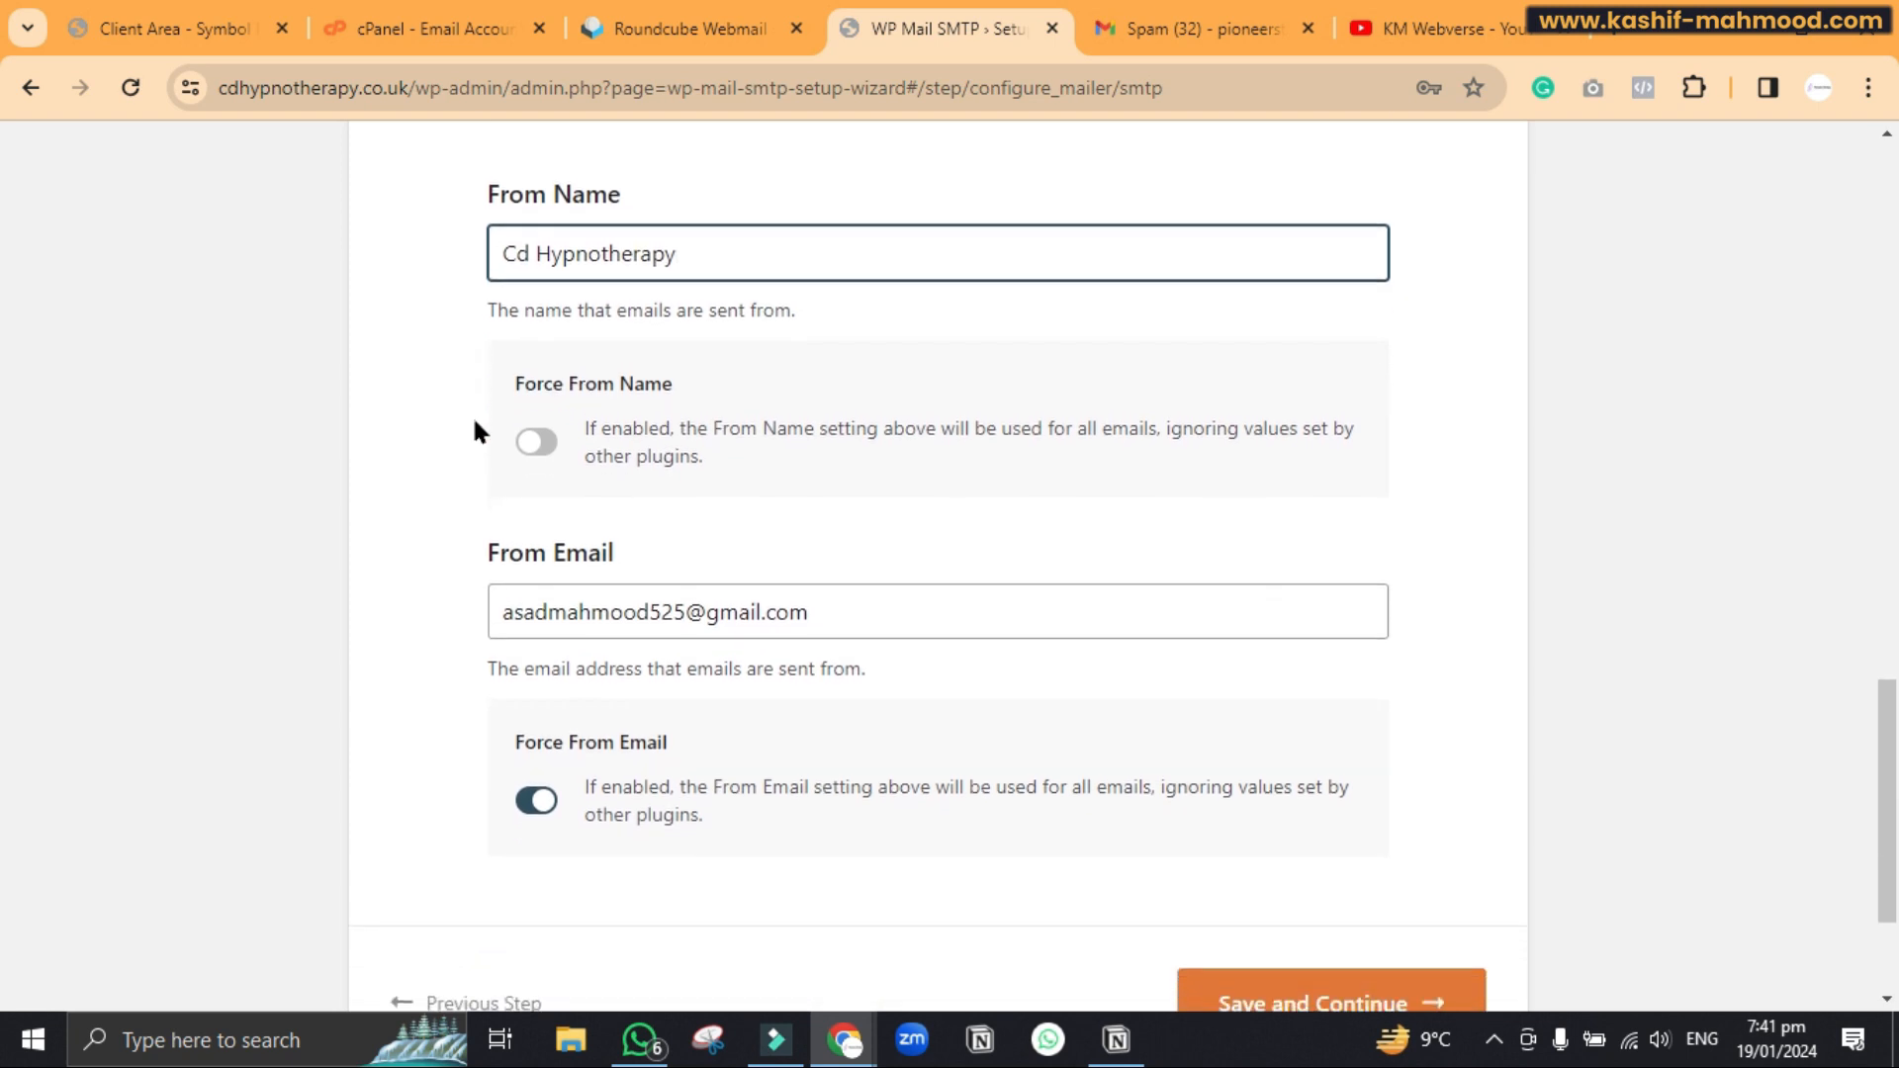
pyautogui.click(537, 445)
pyautogui.scroll(-1, 469, 356)
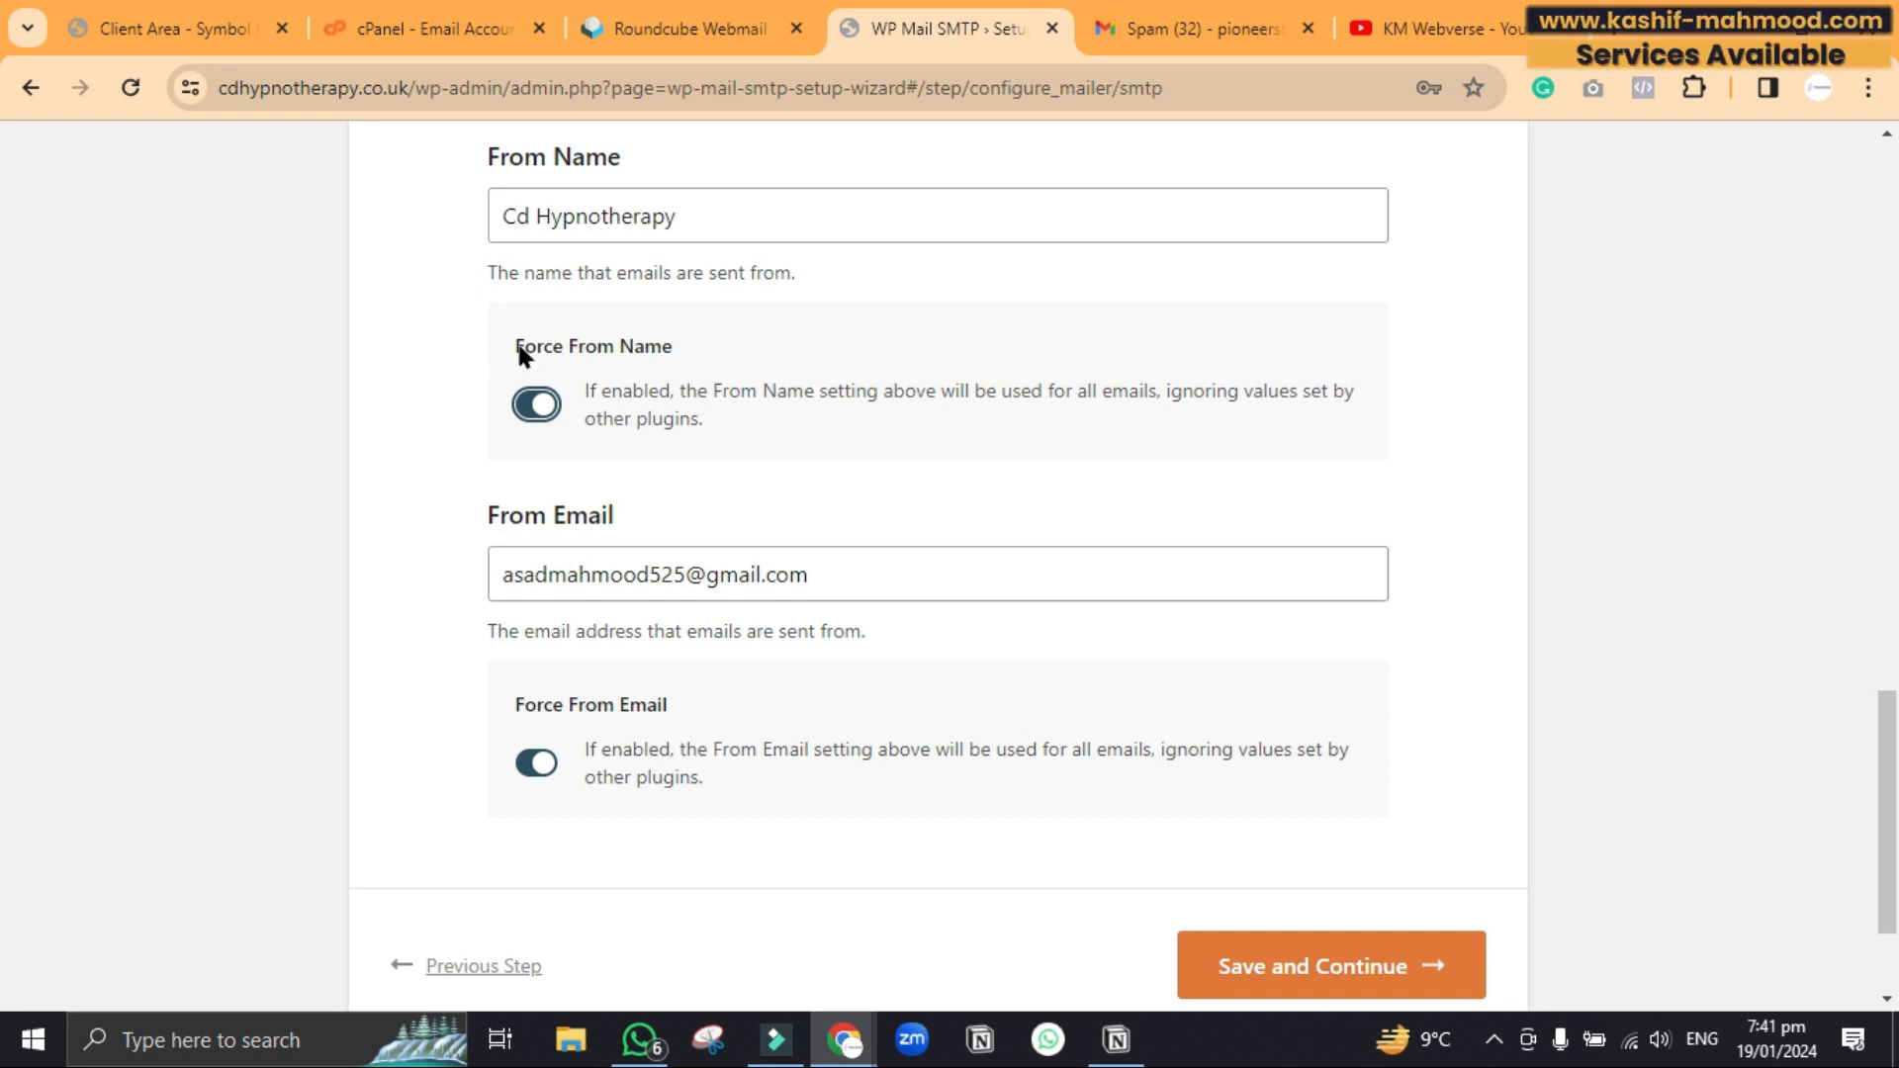
# Replace the Gmail From Email with the site's info mailbox address copied from SMTP username
pyautogui.moveTo(506, 214); pyautogui.dragTo(708, 199)
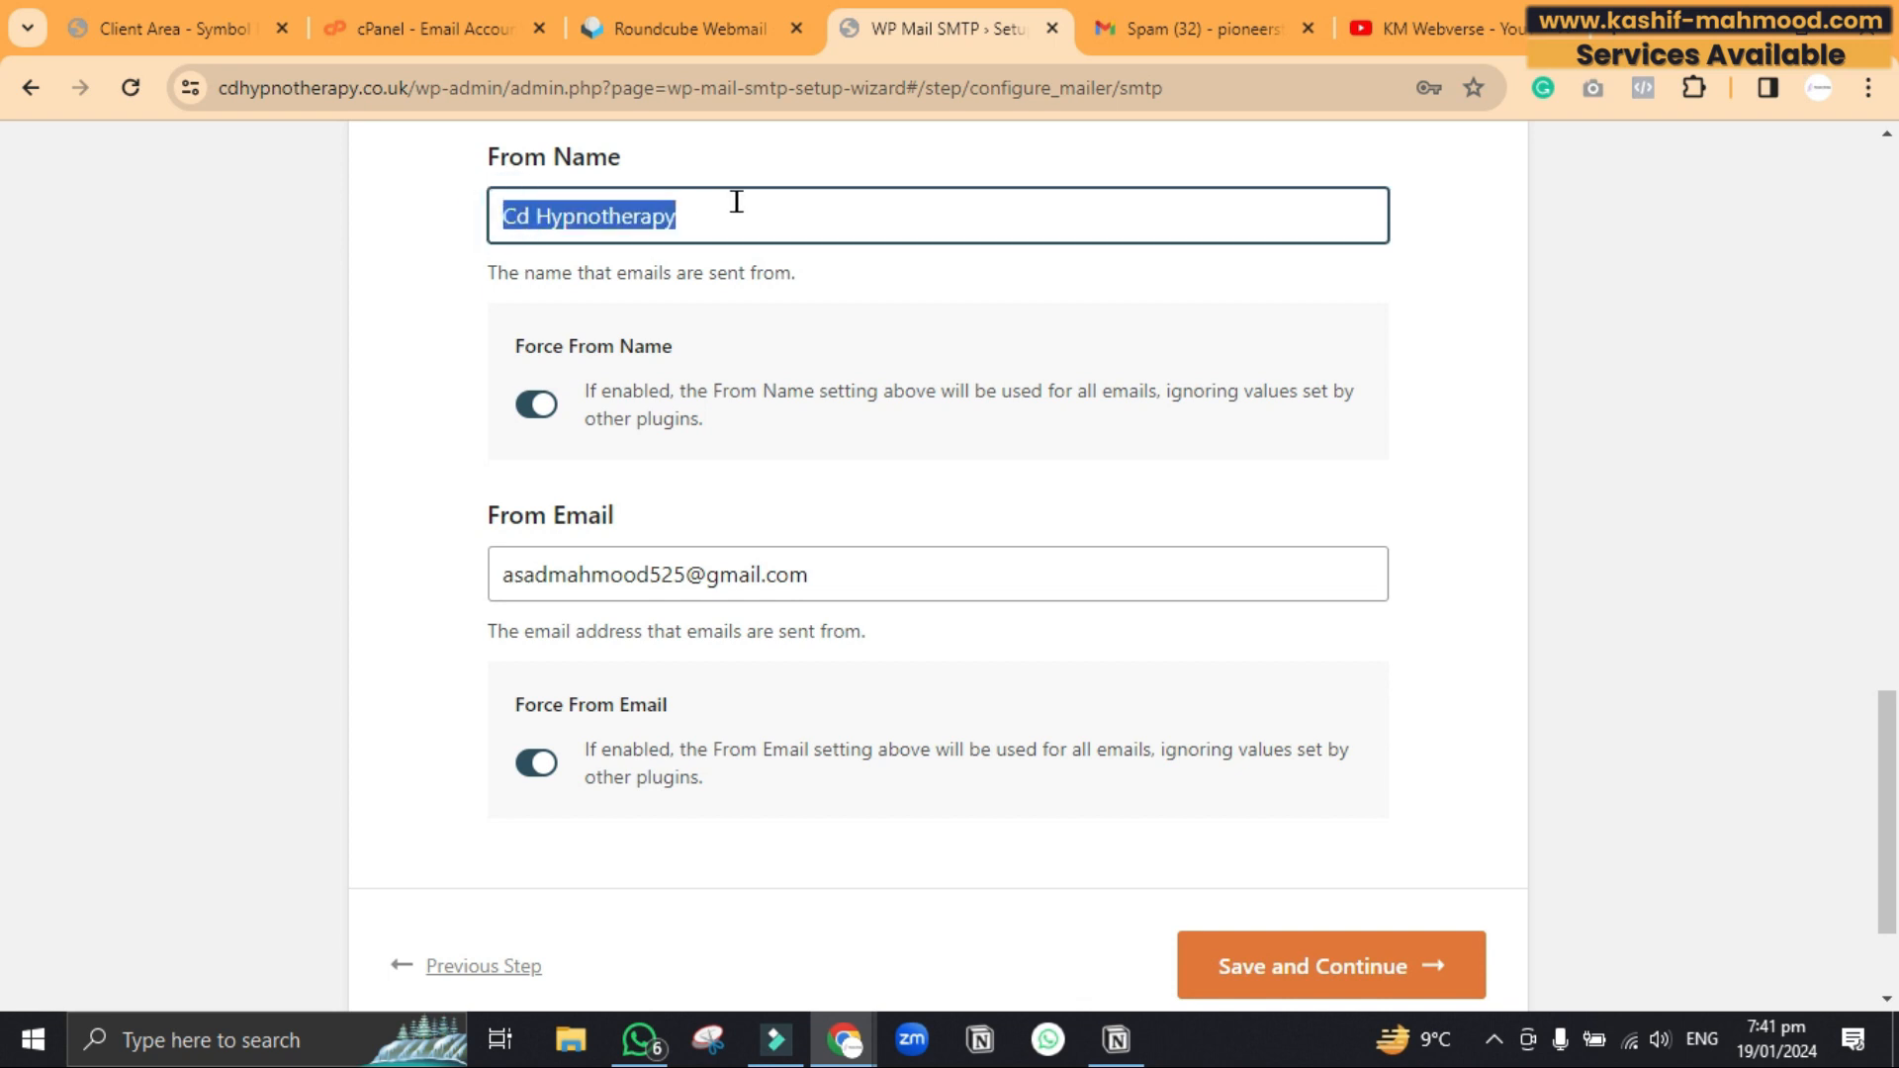
pyautogui.scroll(-1, 736, 202)
pyautogui.scroll(1, 737, 202)
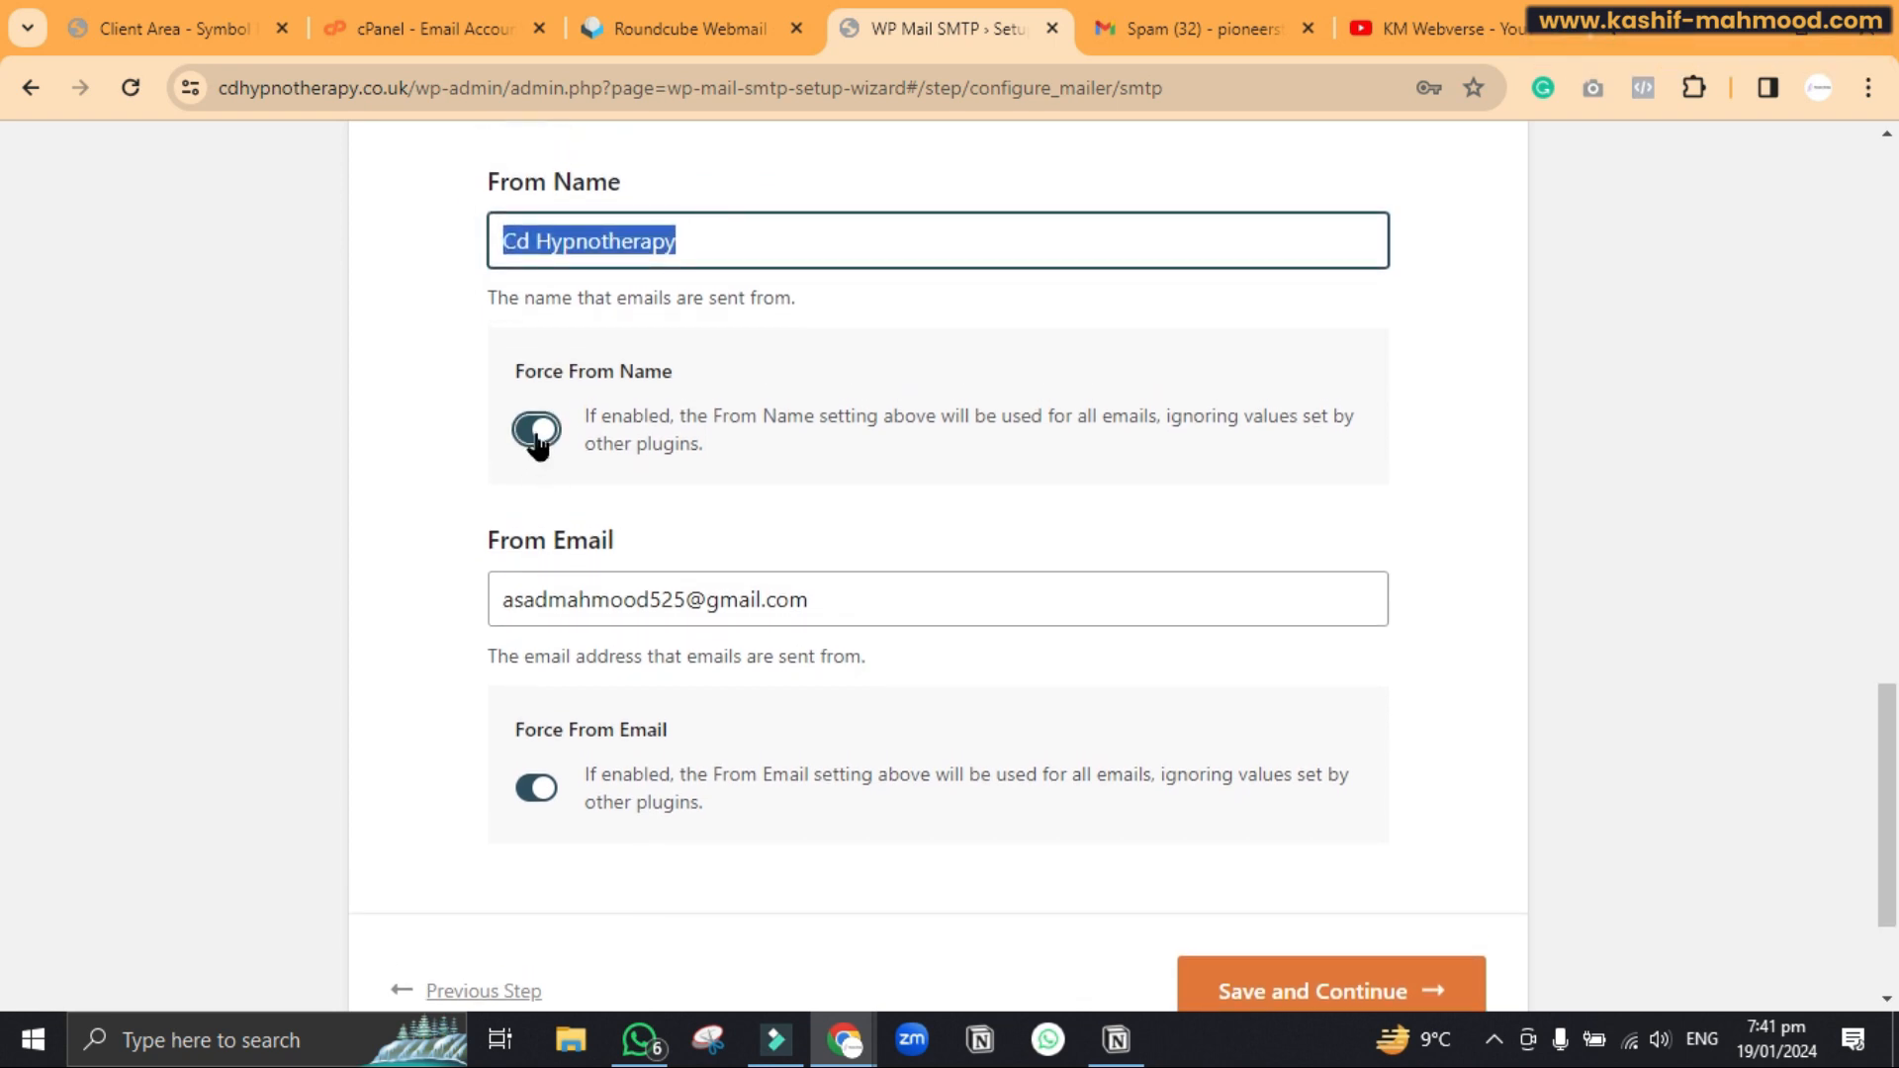
pyautogui.scroll(-1, 537, 445)
pyautogui.tripleClick(613, 540)
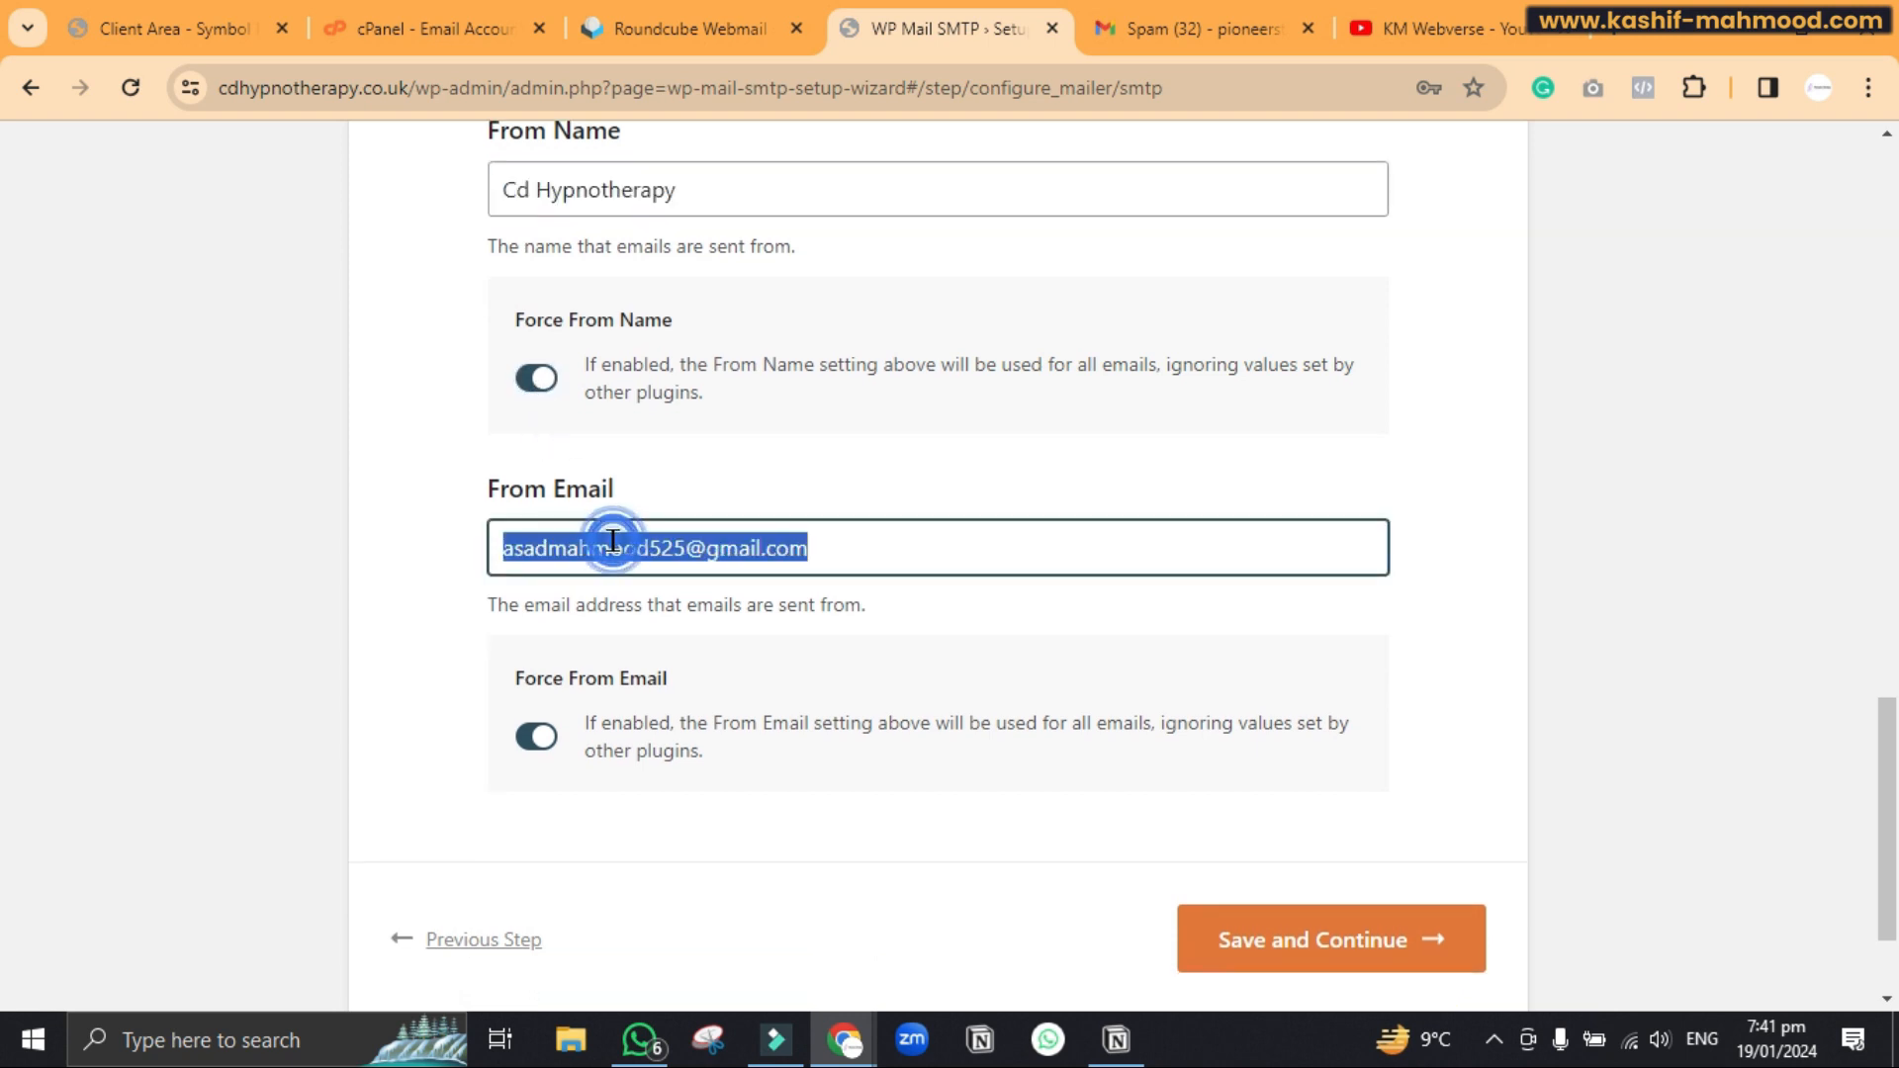
pyautogui.scroll(10, 613, 540)
pyautogui.doubleClick(696, 791)
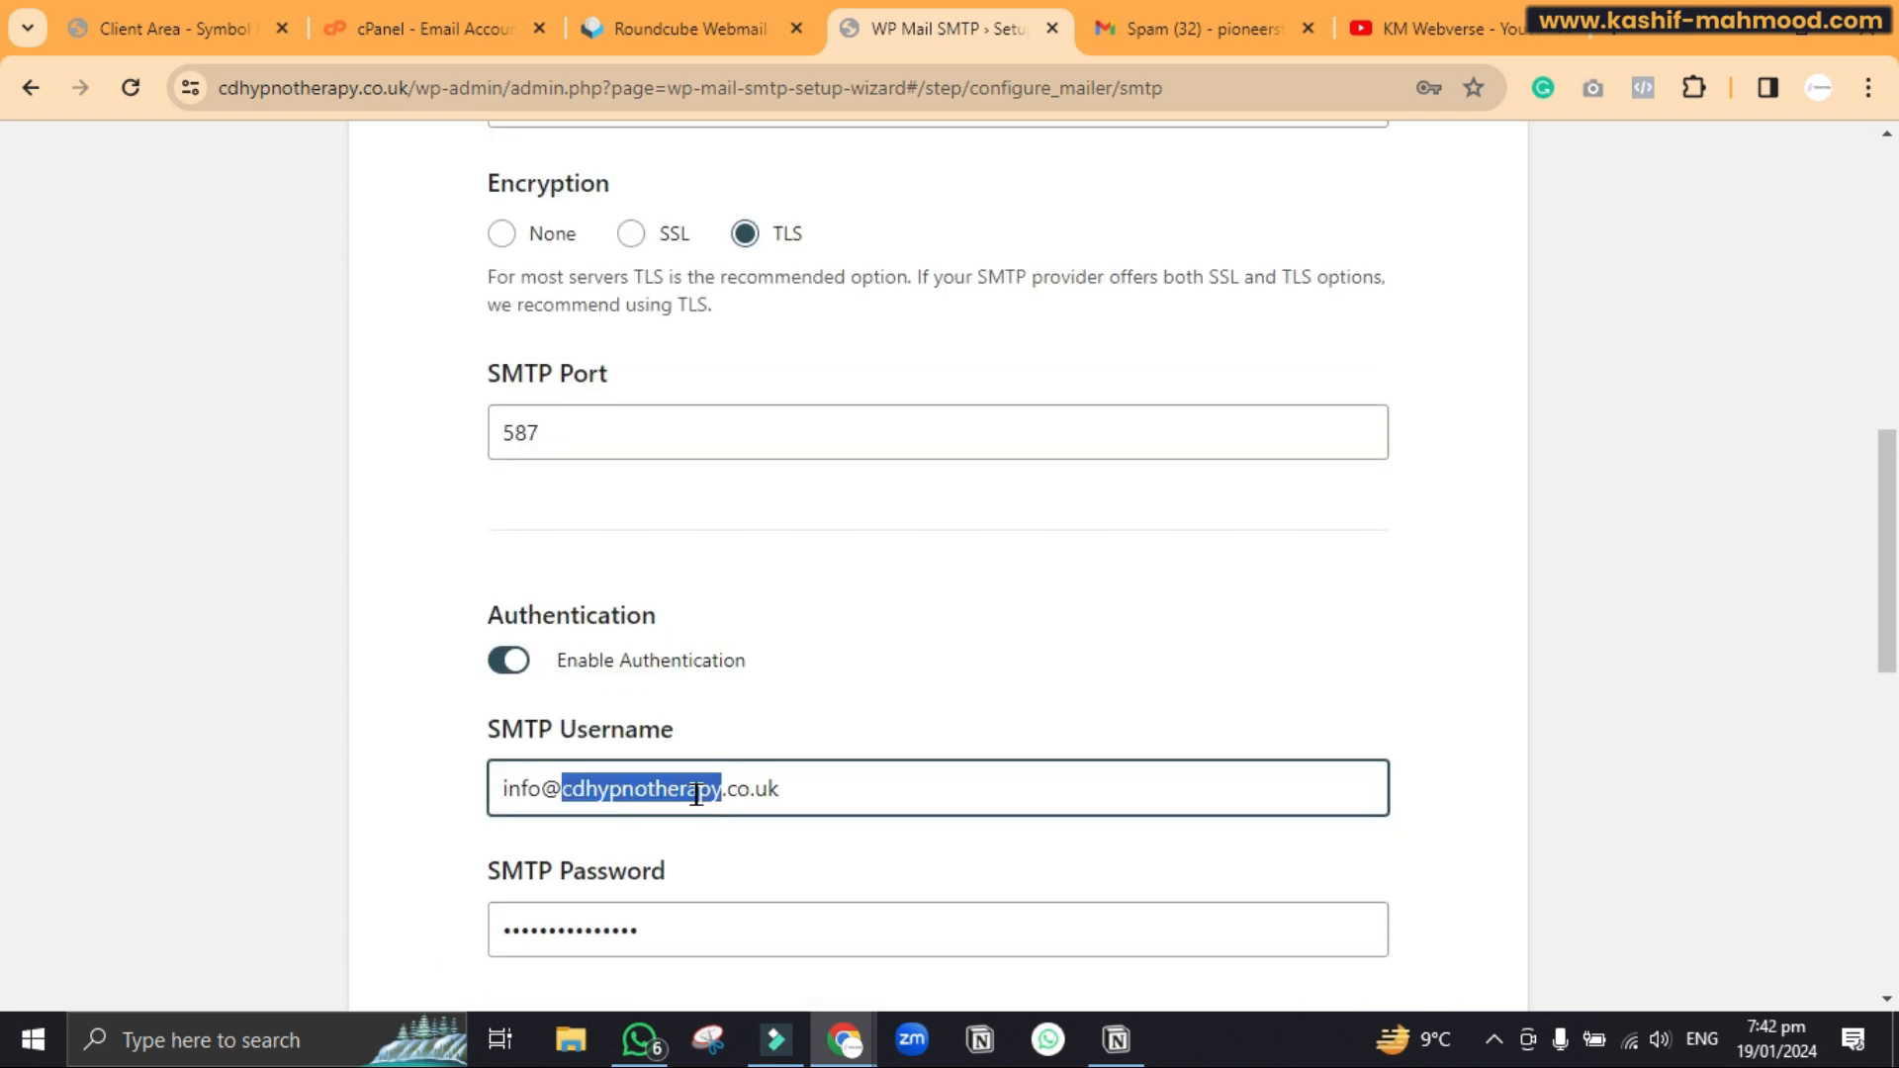
pyautogui.tripleClick(697, 791)
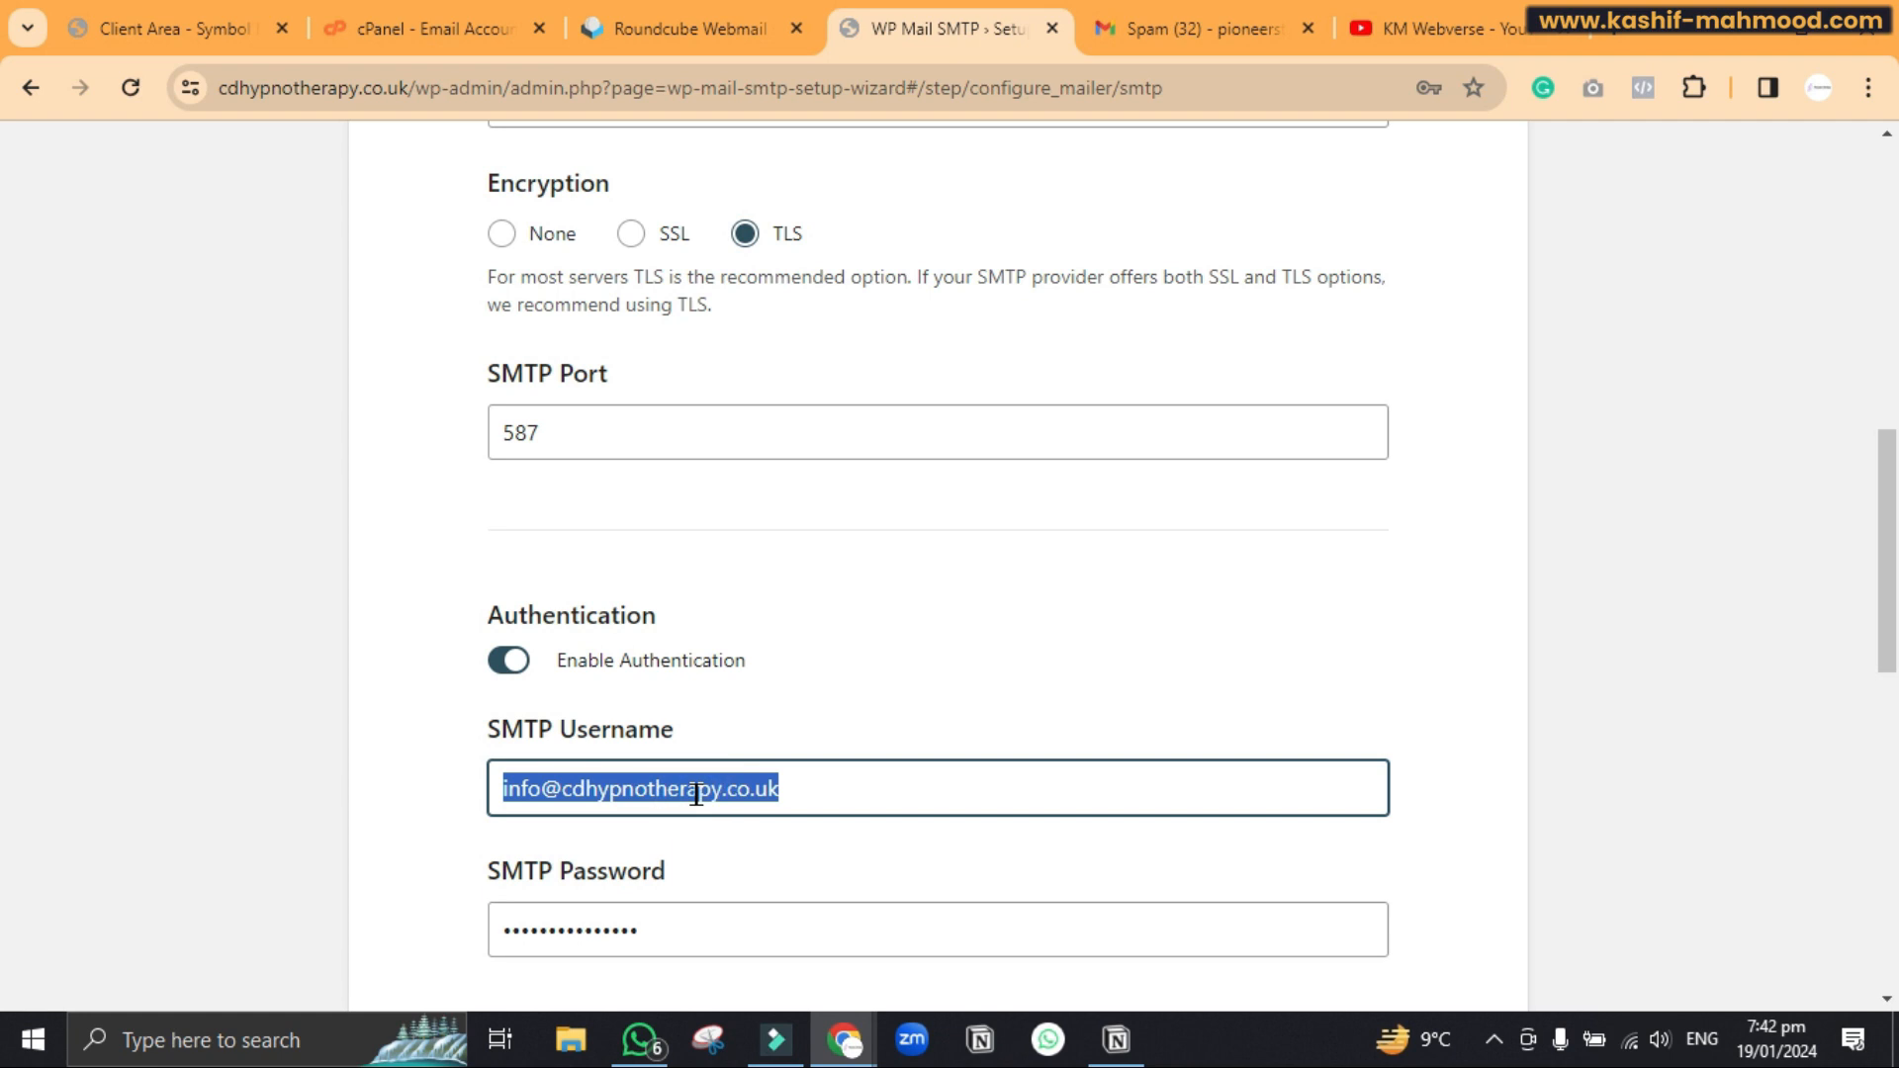
pyautogui.scroll(-10, 696, 791)
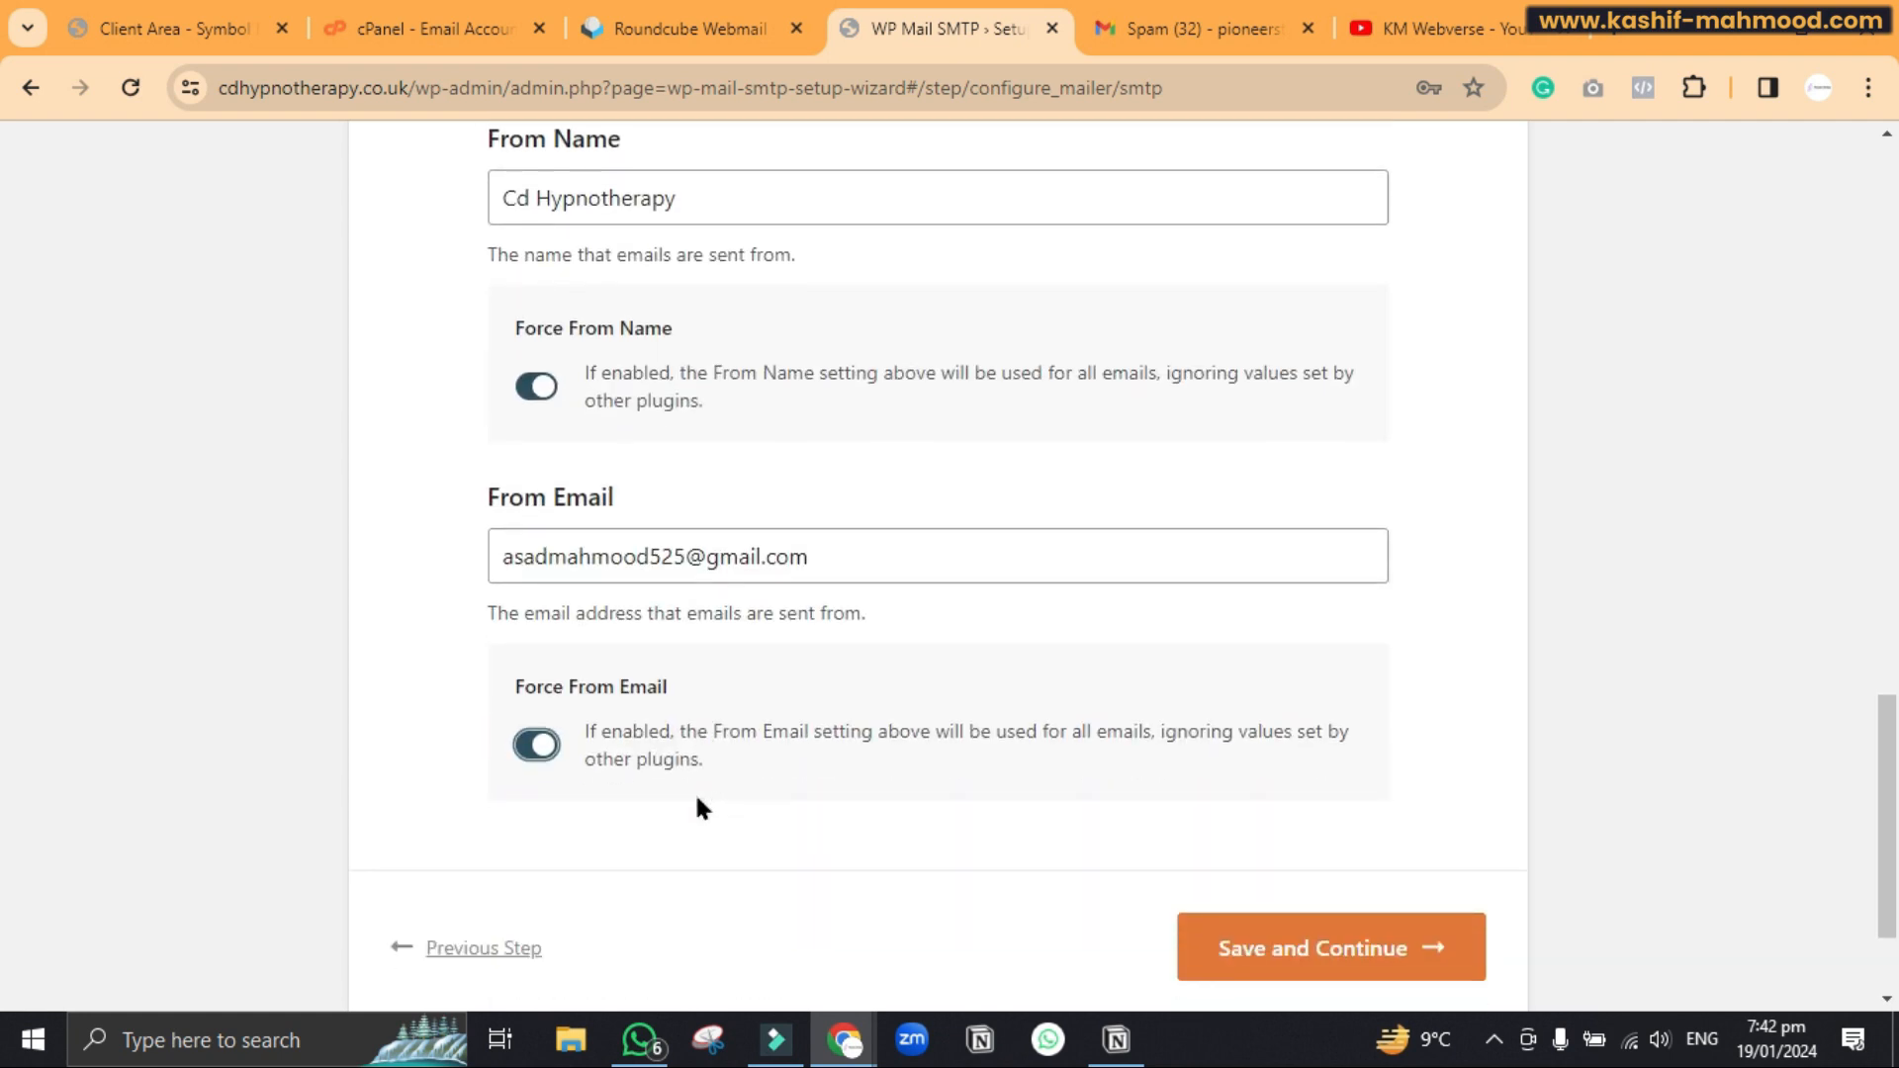
pyautogui.tripleClick(710, 550)
pyautogui.hotkey('ctrl', 'v')
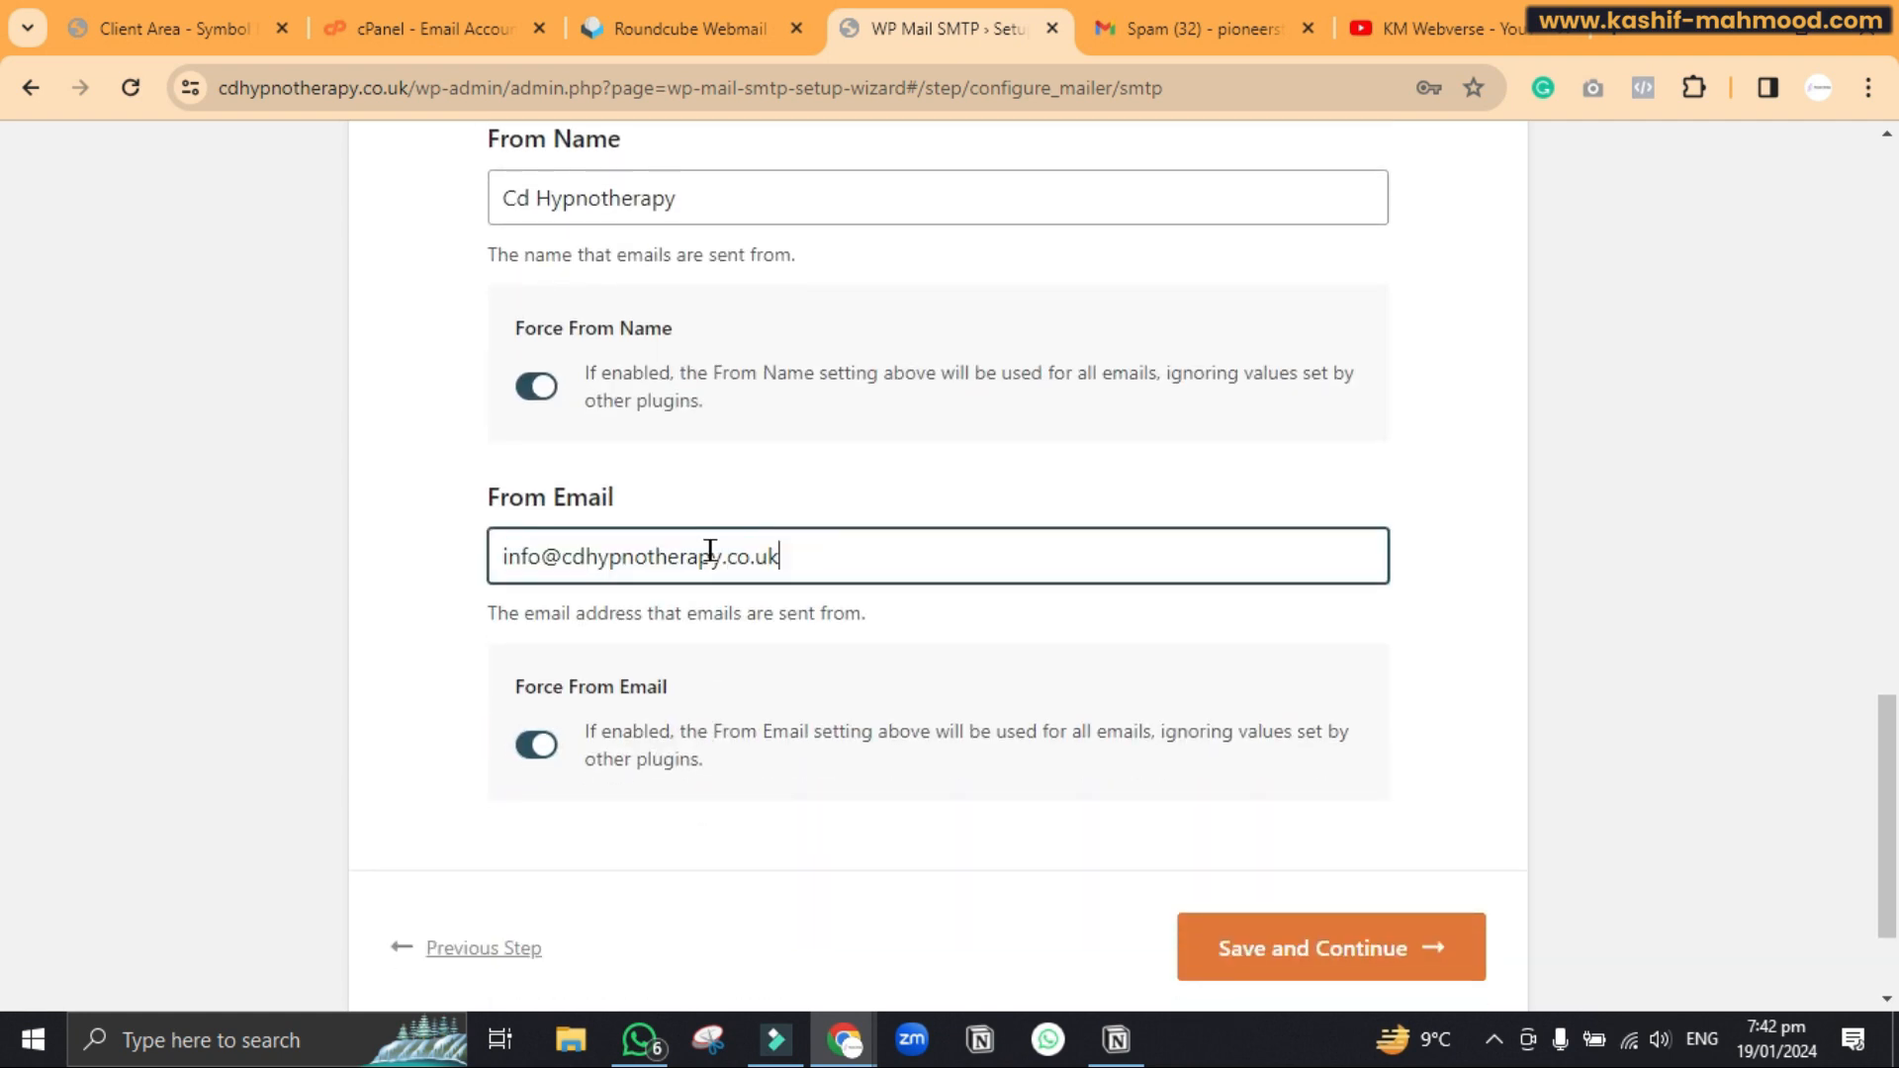
pyautogui.click(1497, 633)
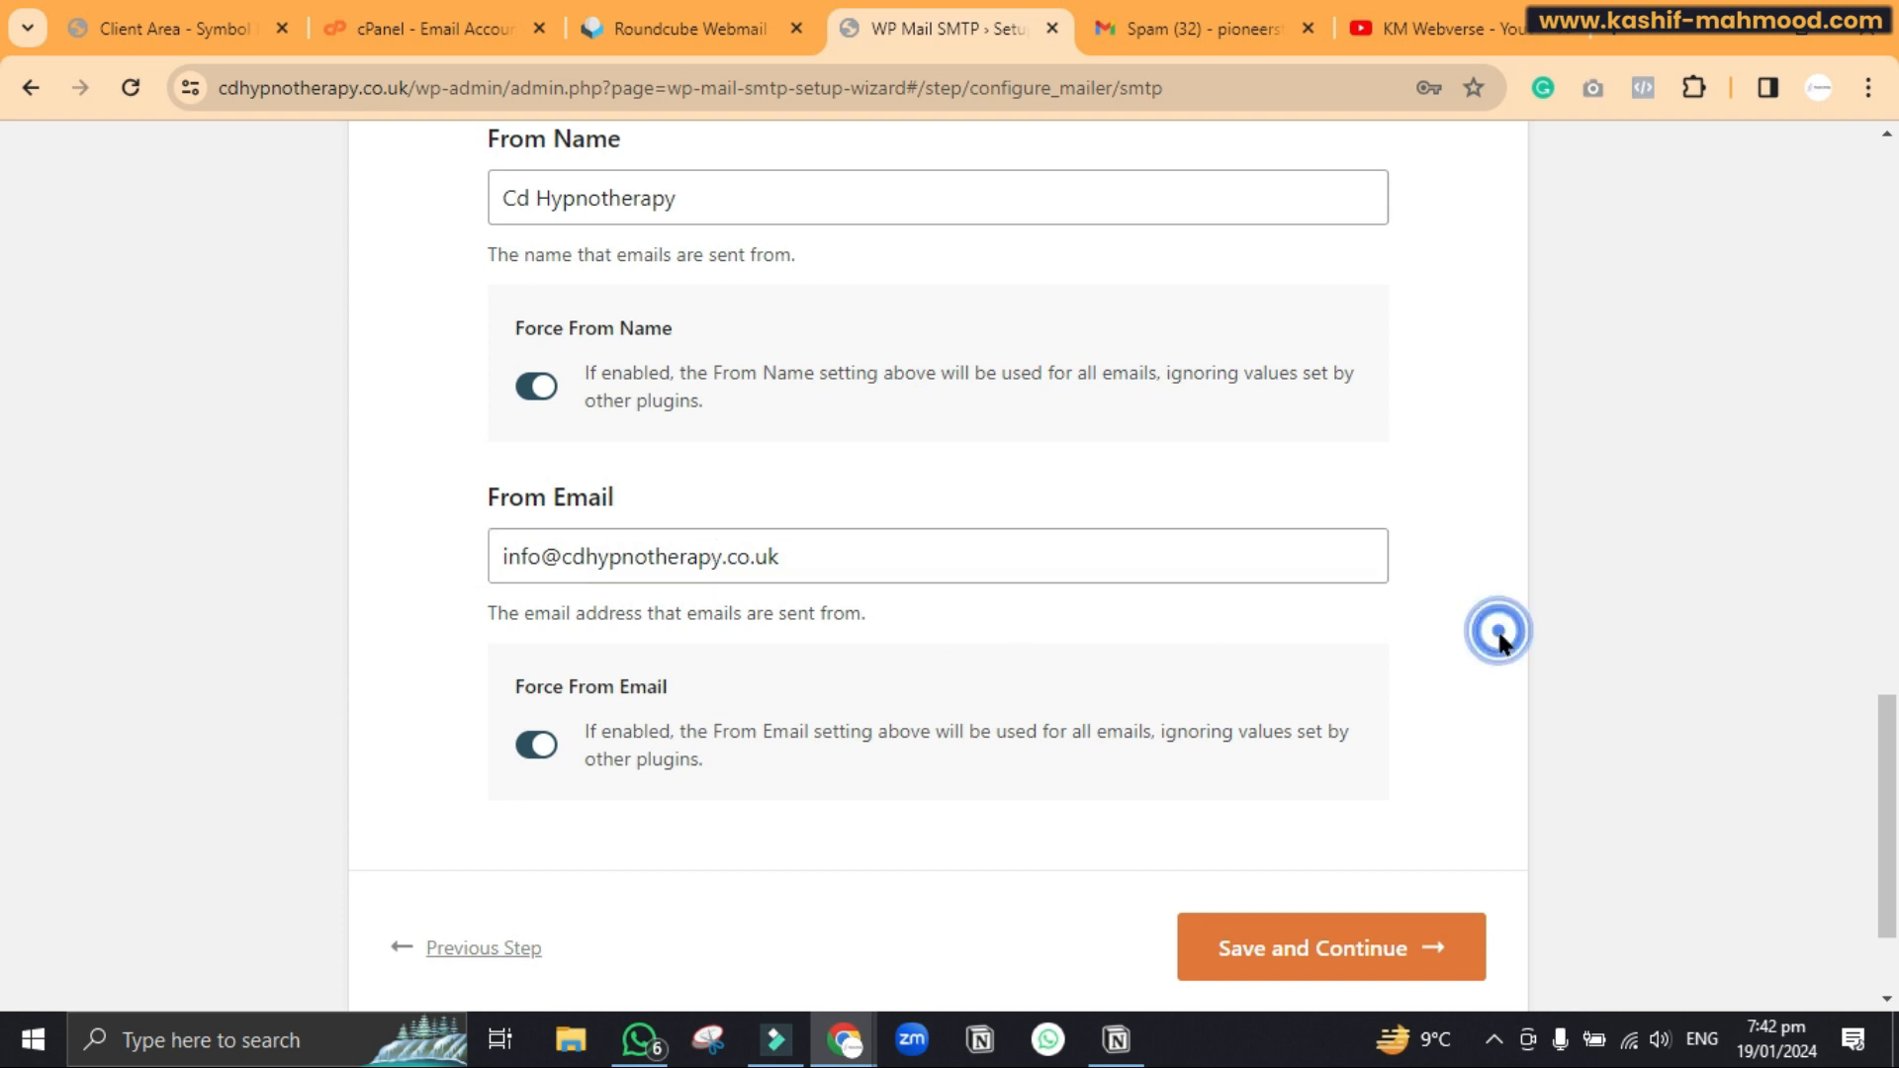
pyautogui.scroll(-2, 1500, 638)
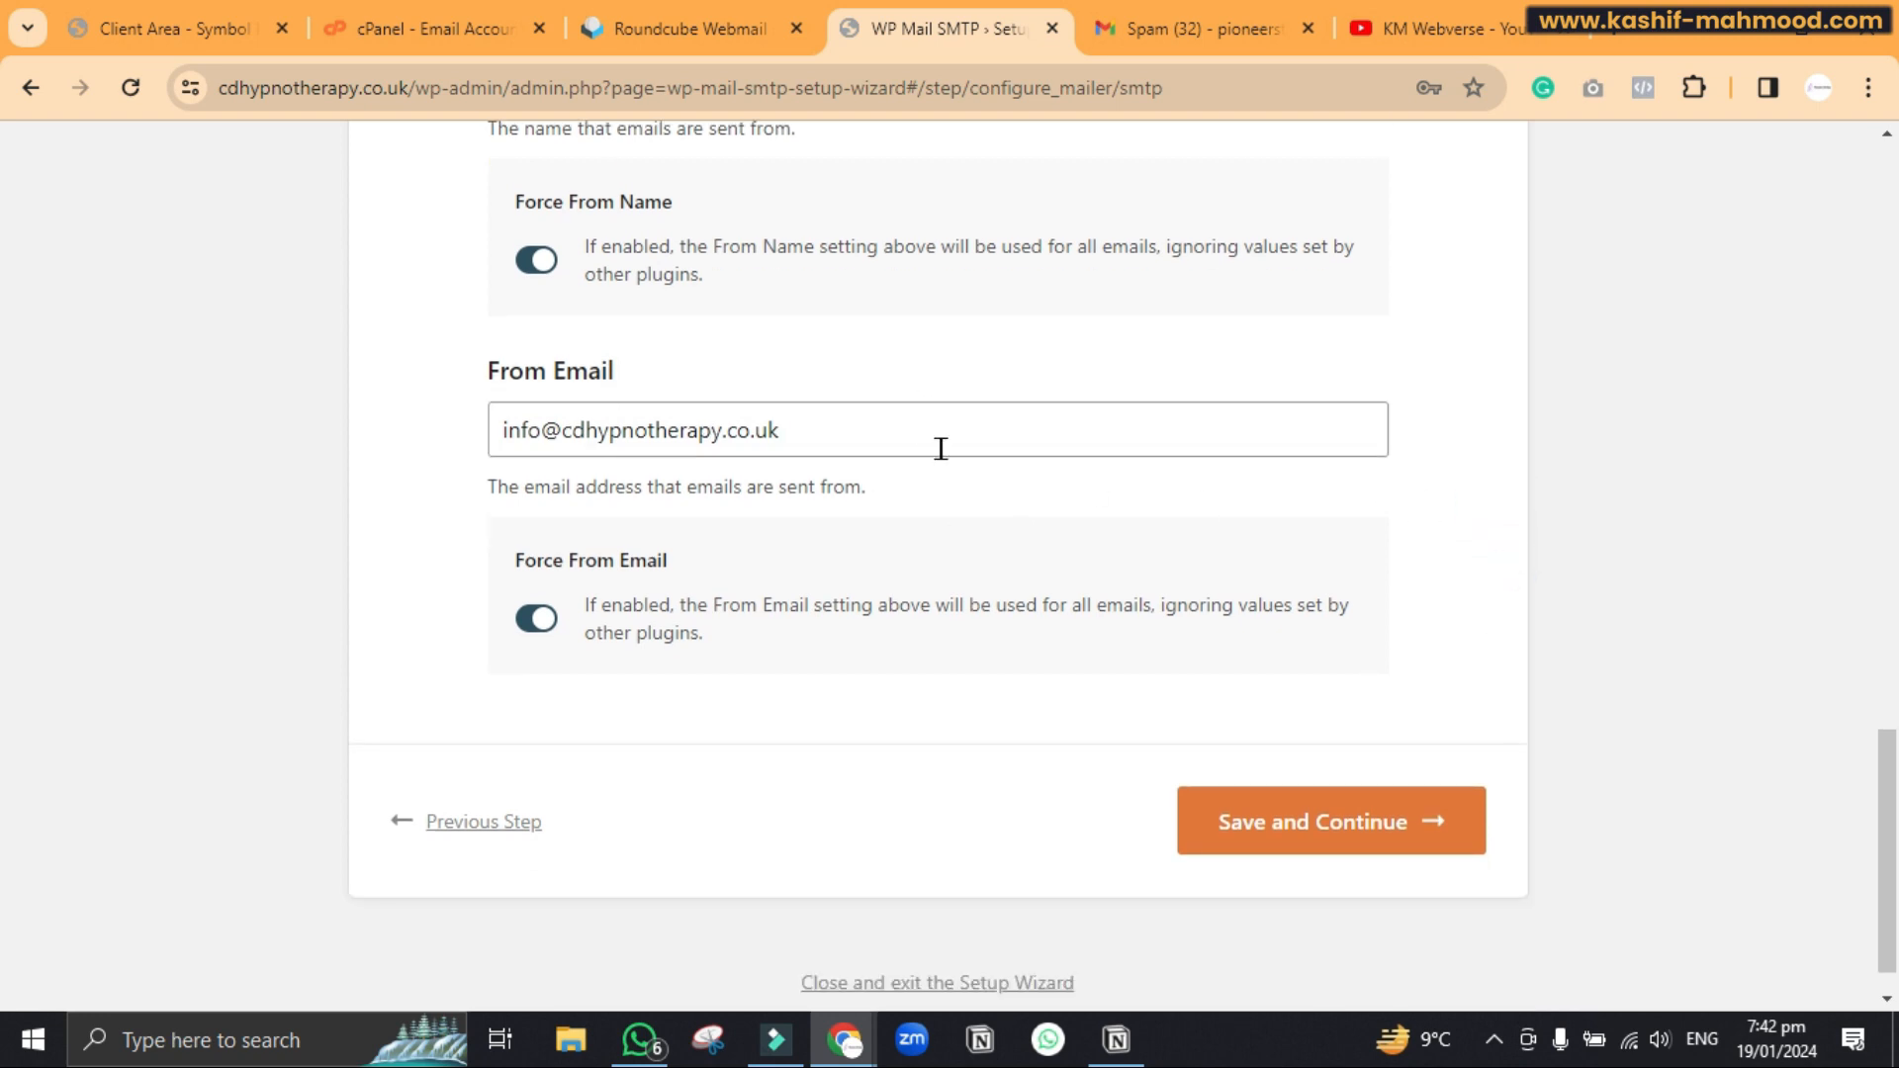
# Save the SMTP settings, dismiss Chrome's password prompt, and keep the default email features
pyautogui.click(1337, 829)
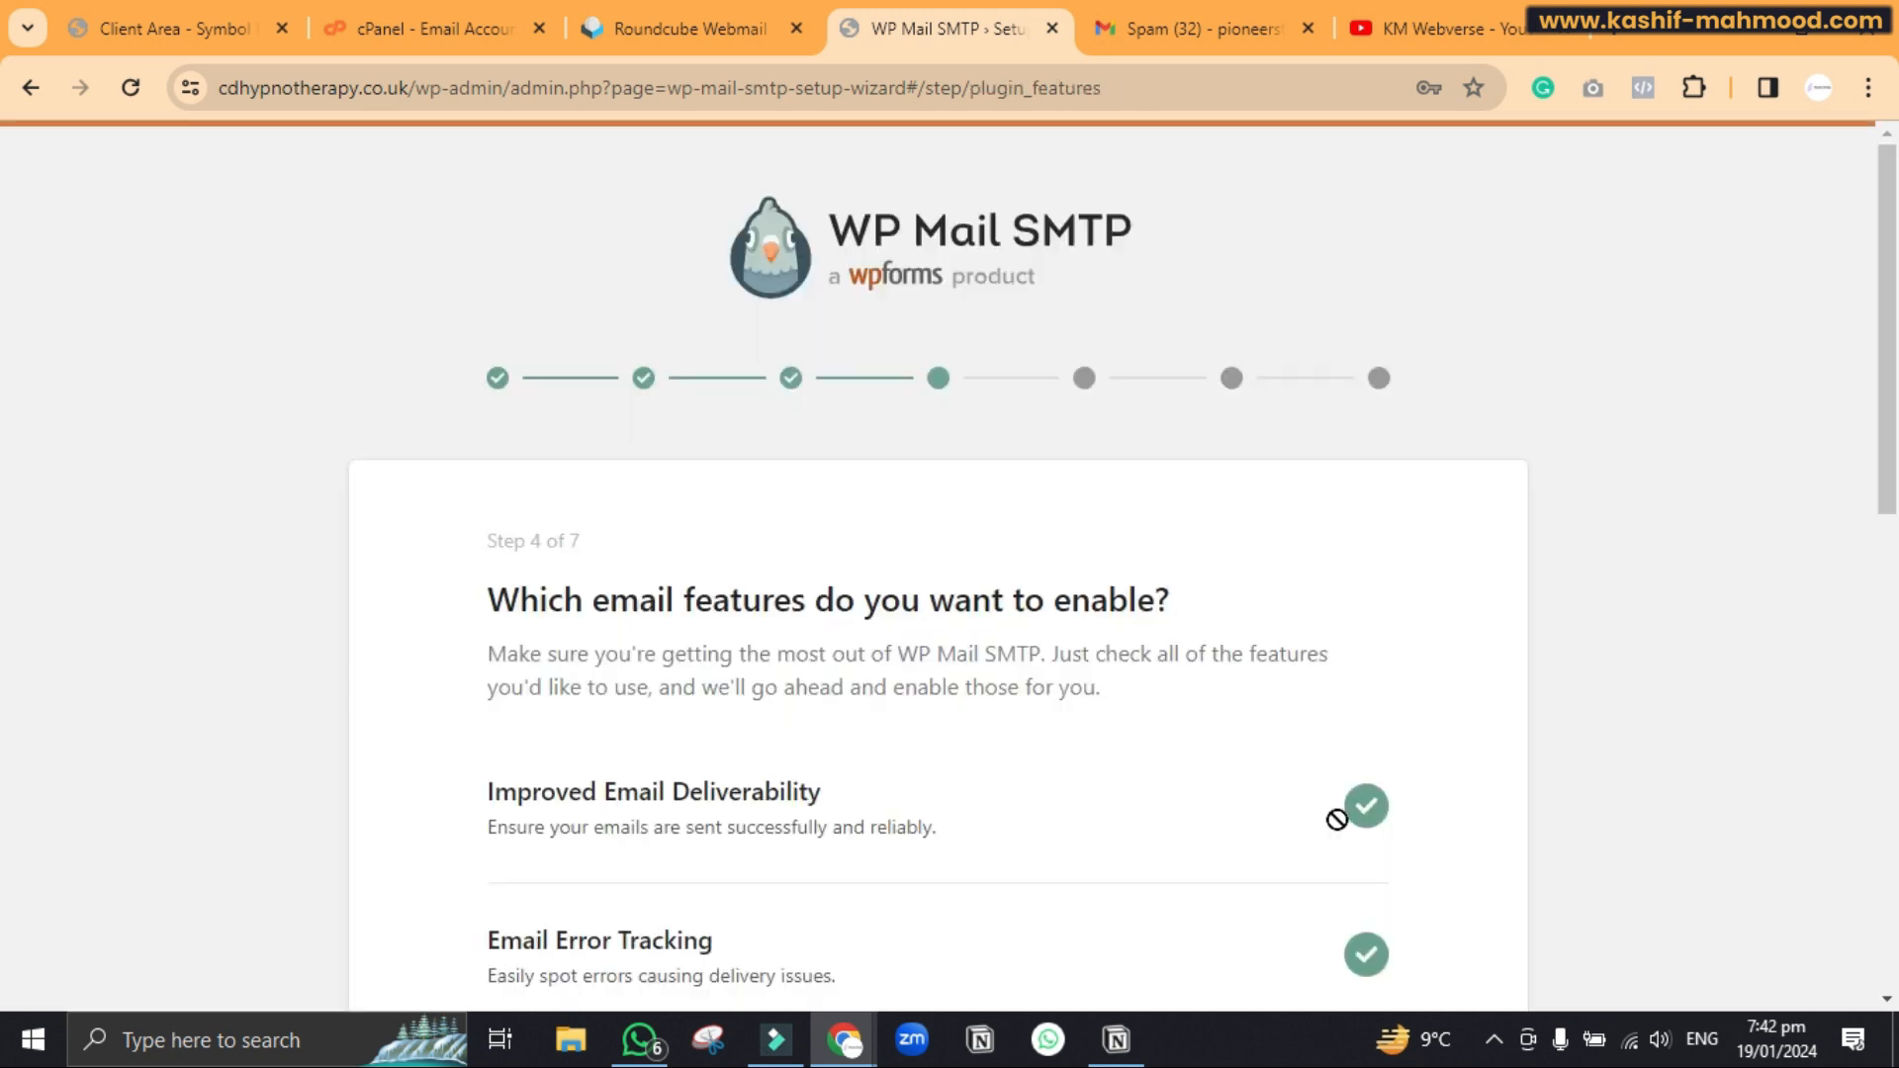
pyautogui.click(1460, 155)
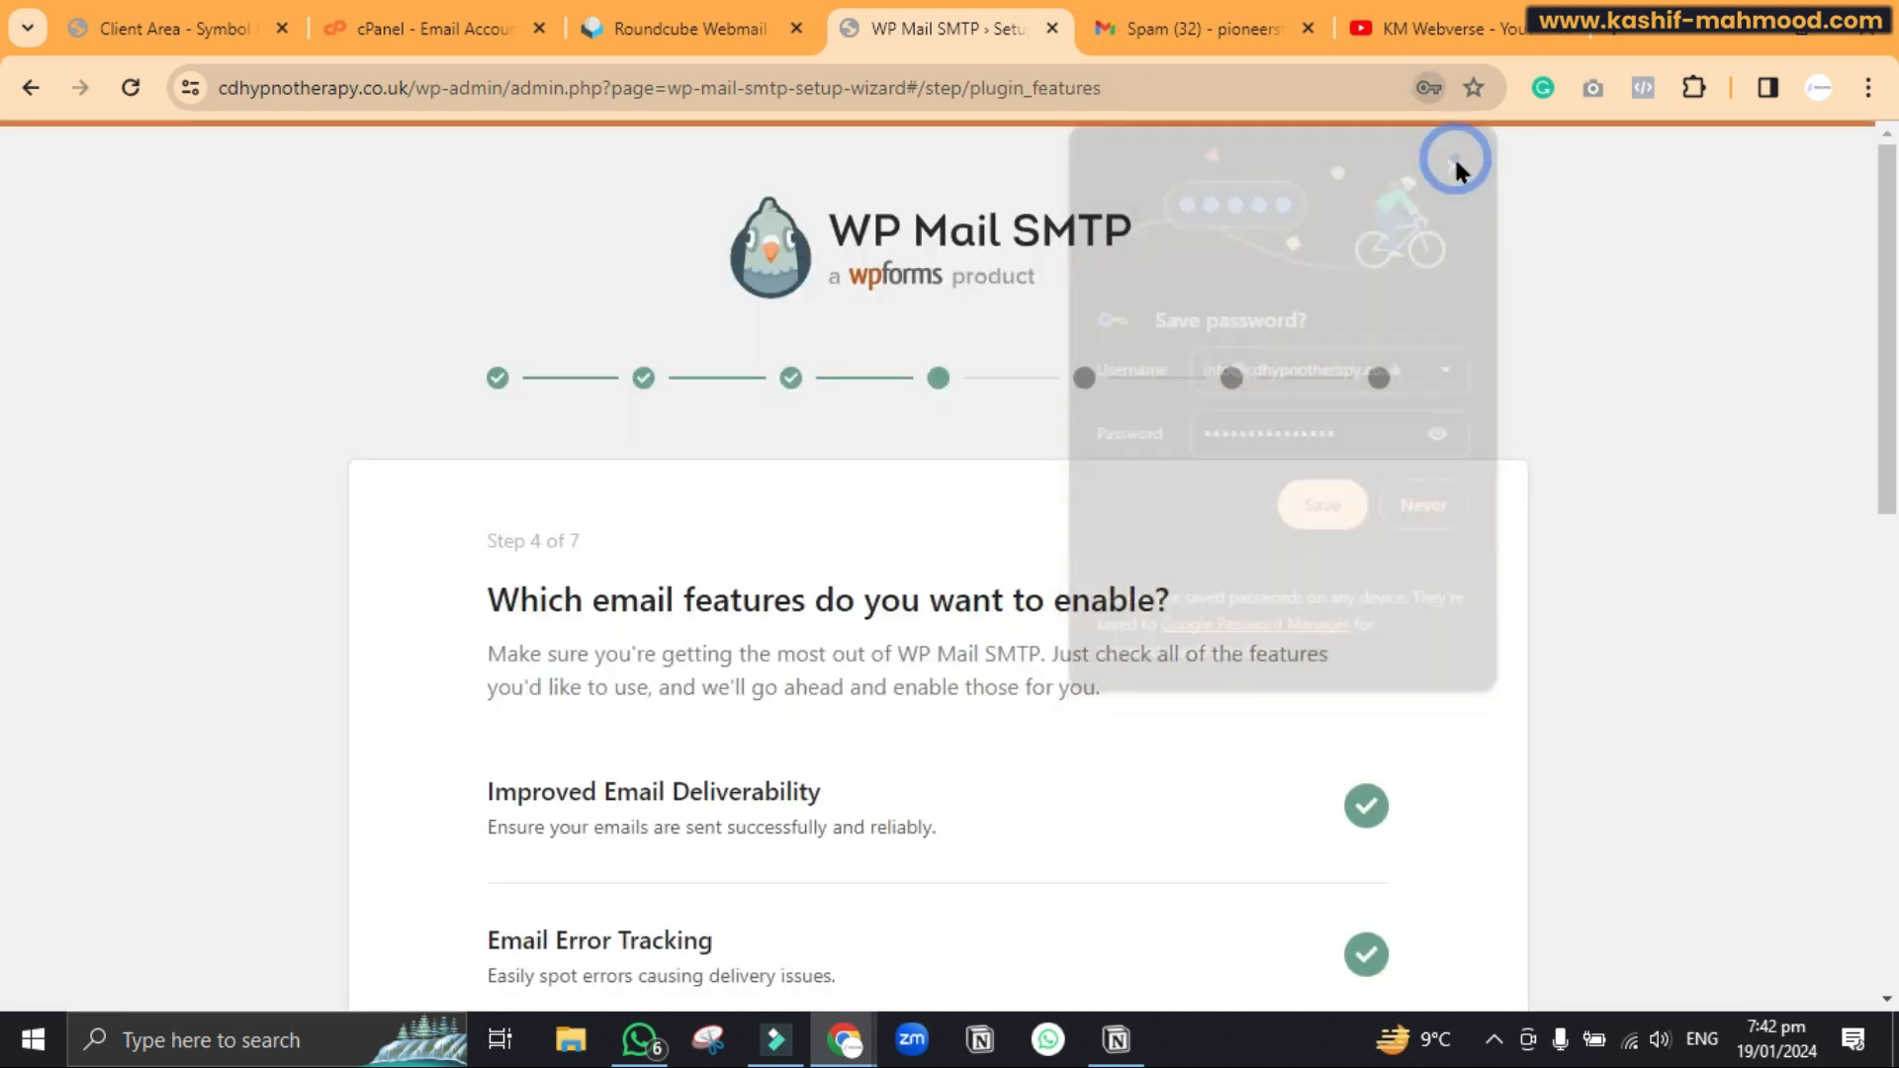
pyautogui.scroll(-4, 1263, 550)
pyautogui.scroll(-7, 1263, 550)
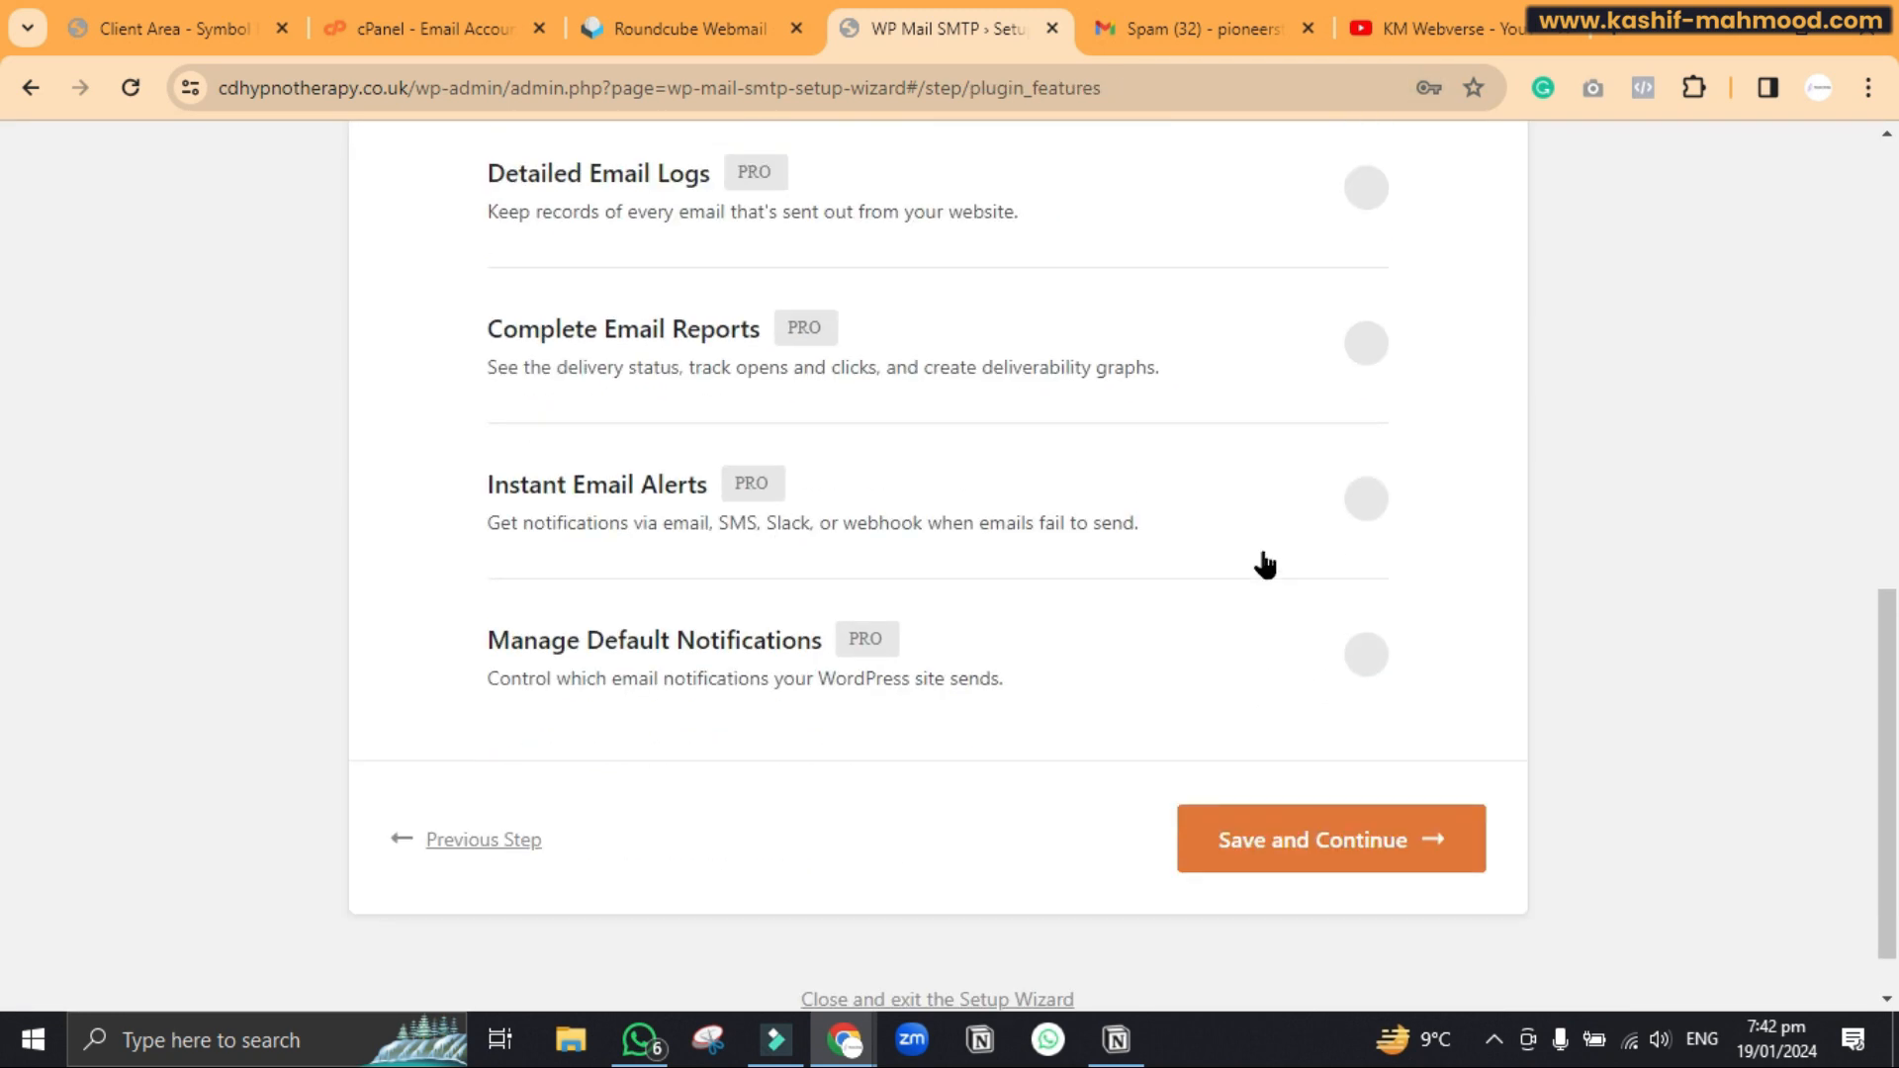
pyautogui.click(1293, 785)
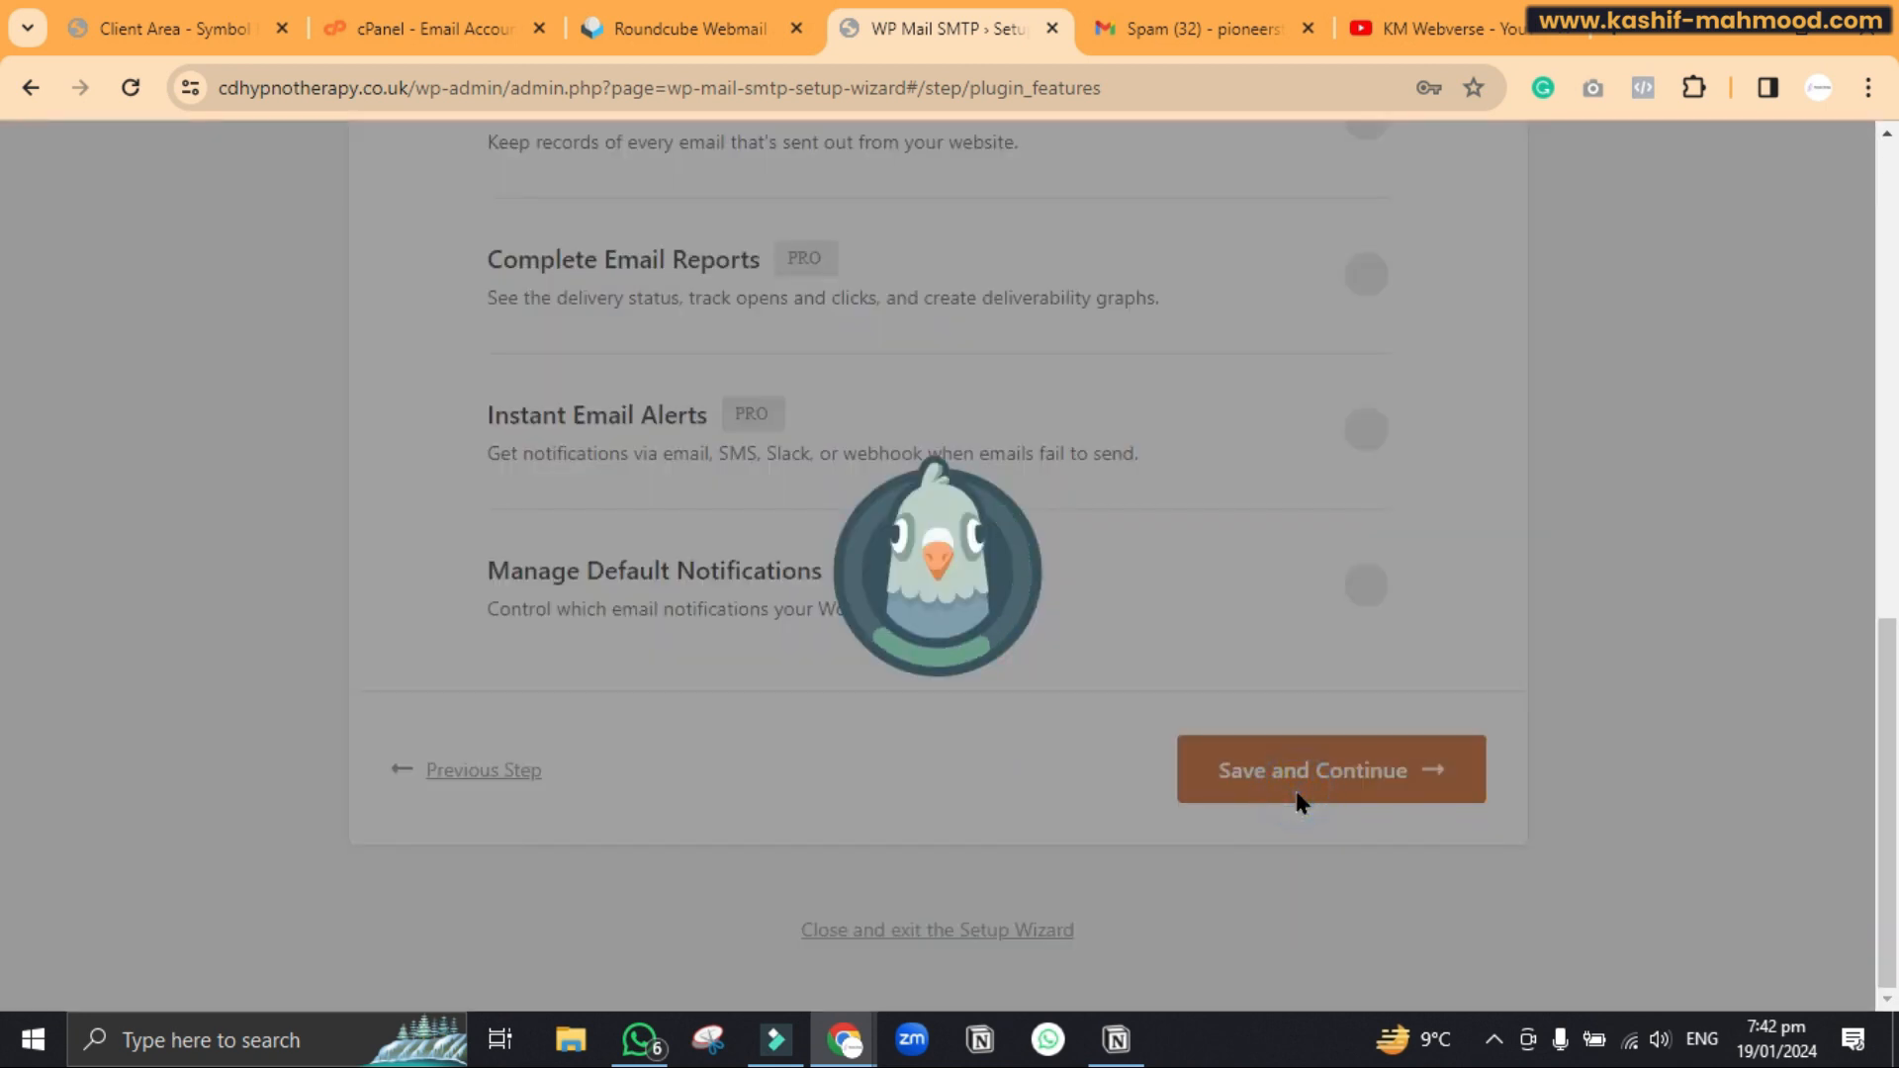
# Skip the recommendations and license key steps to reach the mailer check
pyautogui.scroll(-4, 1293, 785)
pyautogui.click(1087, 768)
pyautogui.scroll(-10, 1086, 764)
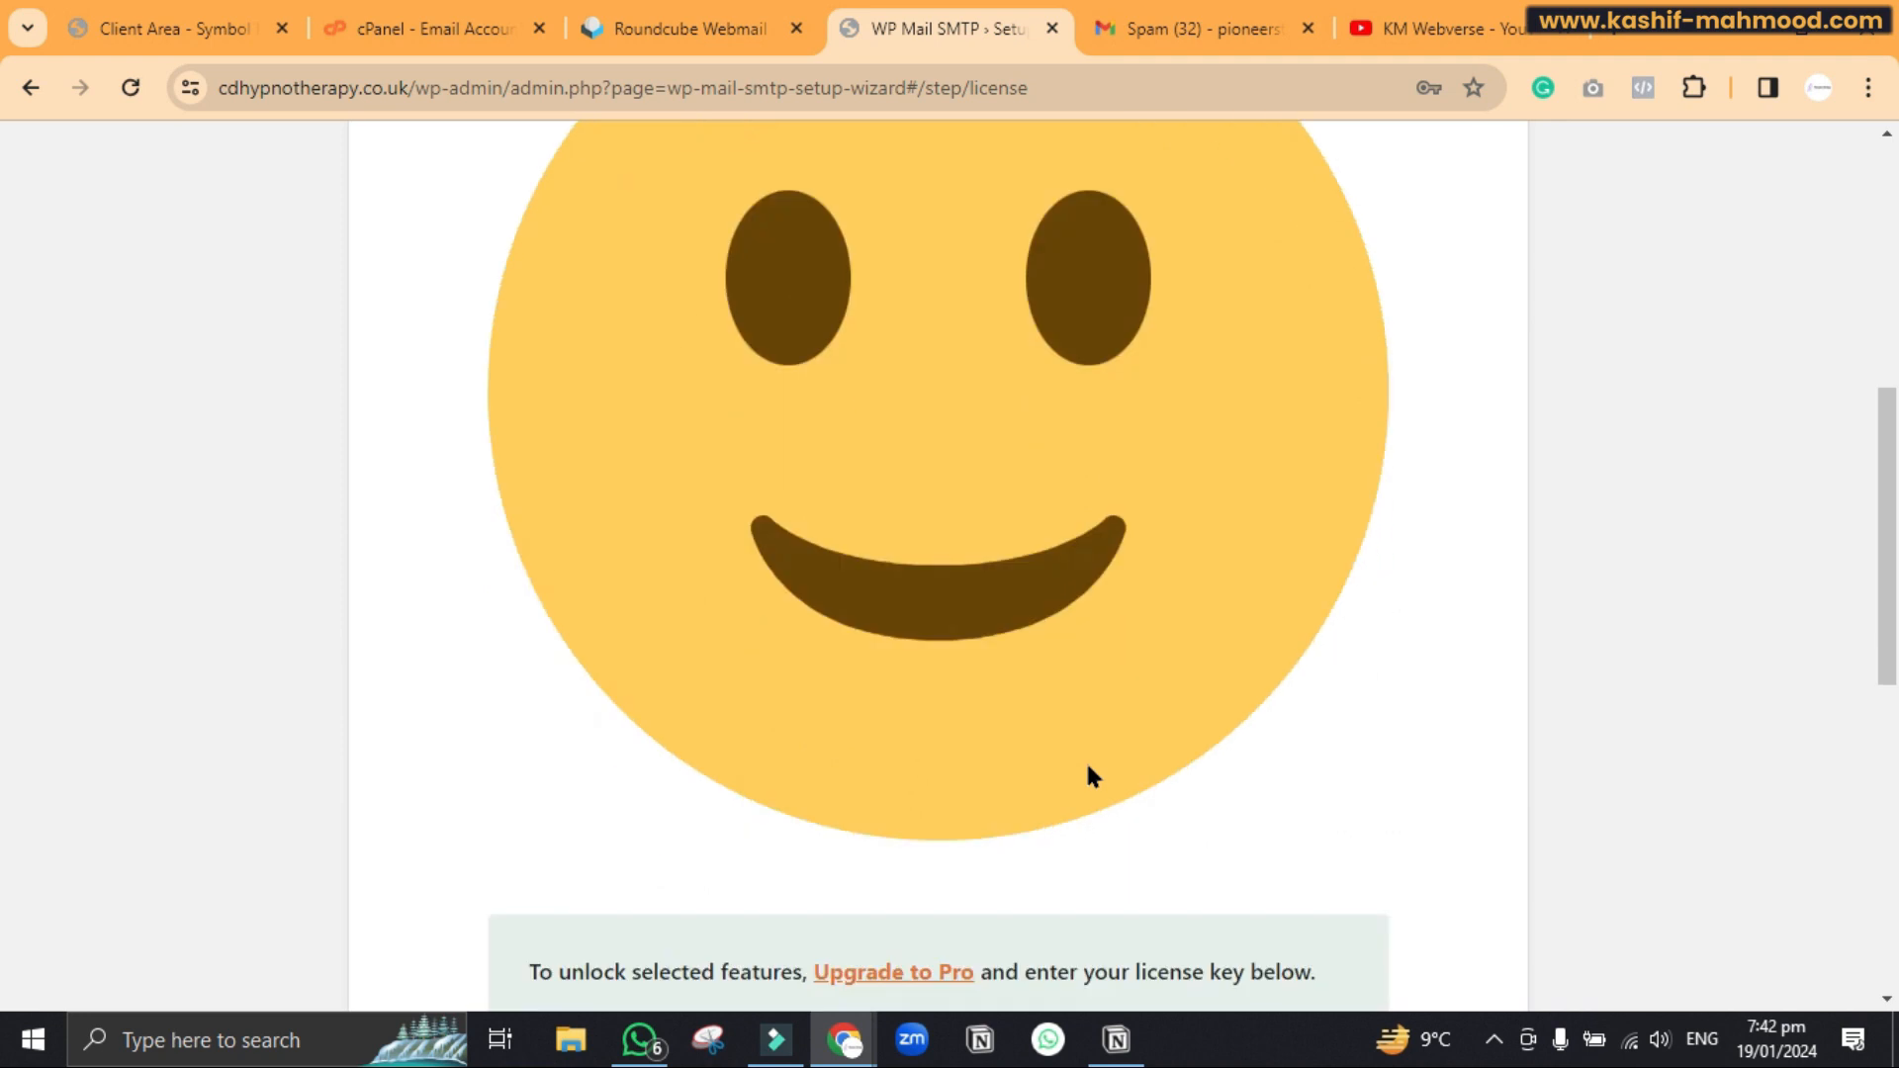
pyautogui.click(1346, 783)
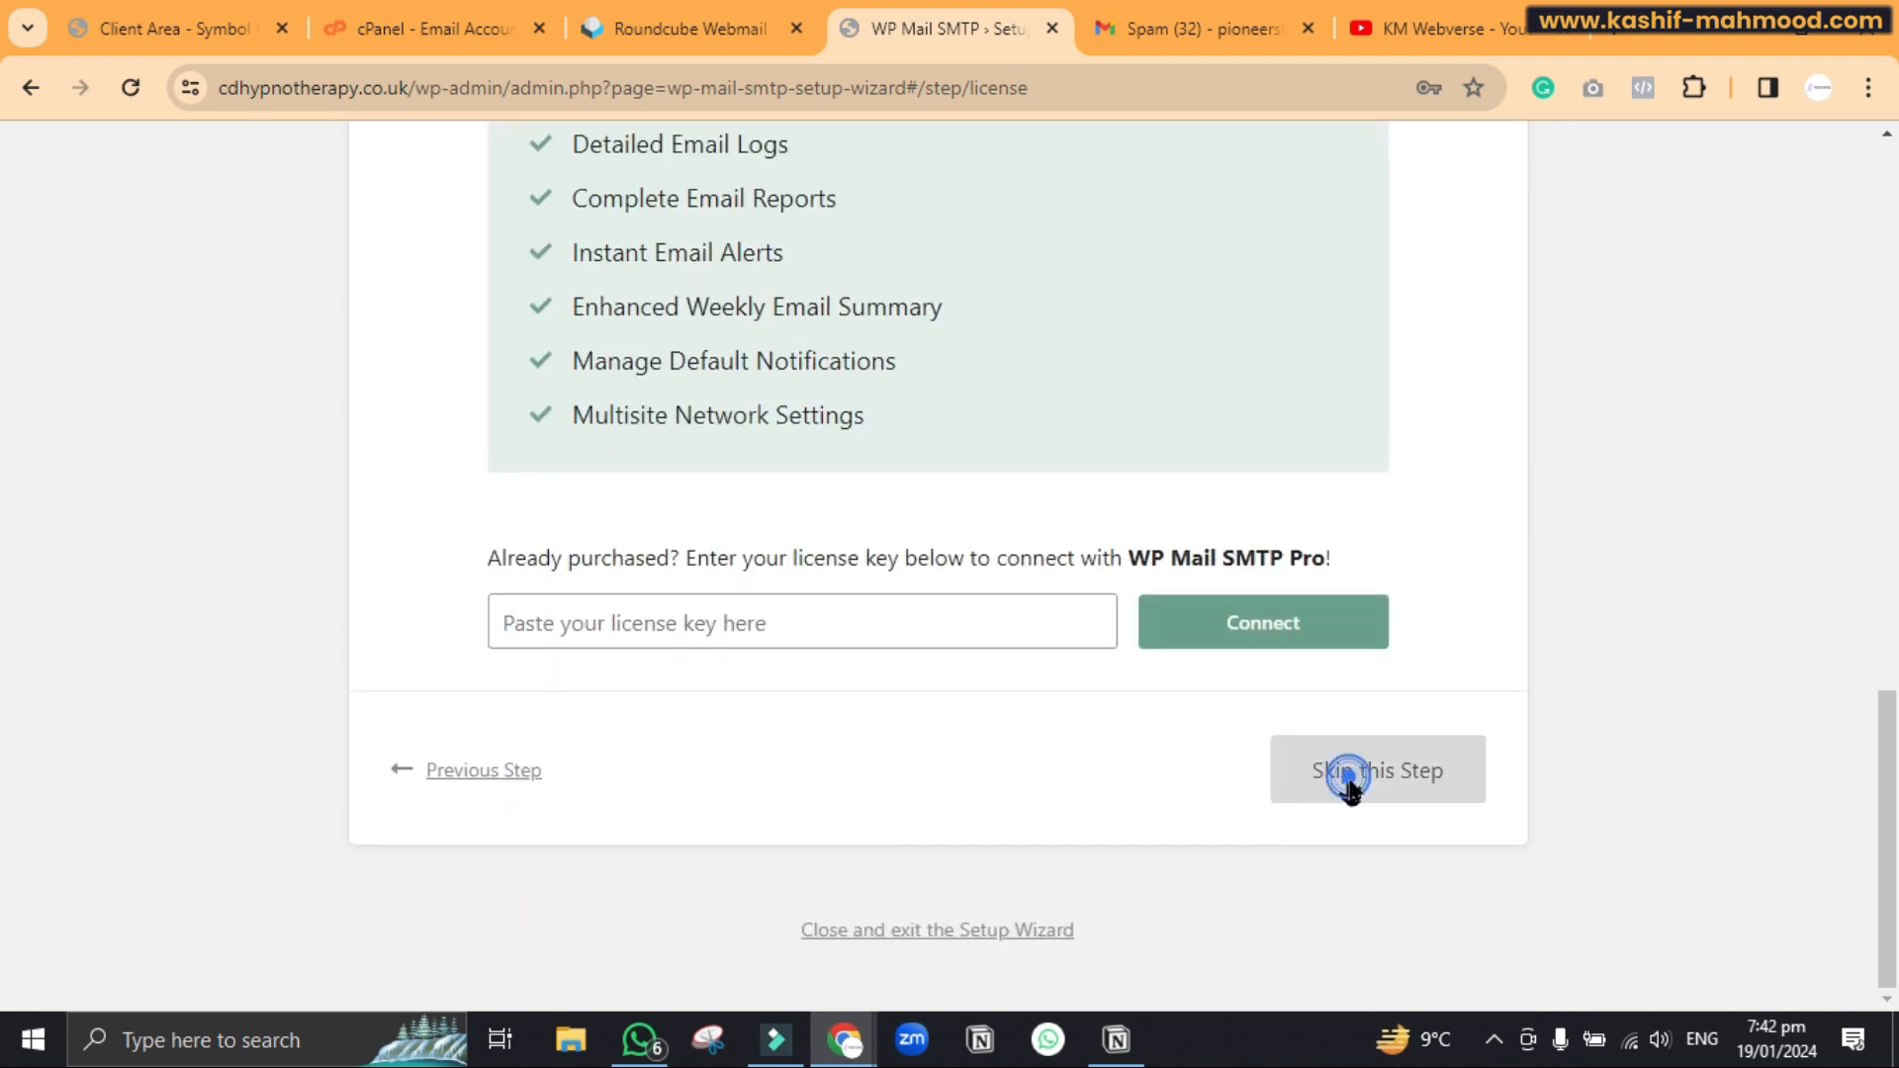
pyautogui.scroll(-3, 1348, 779)
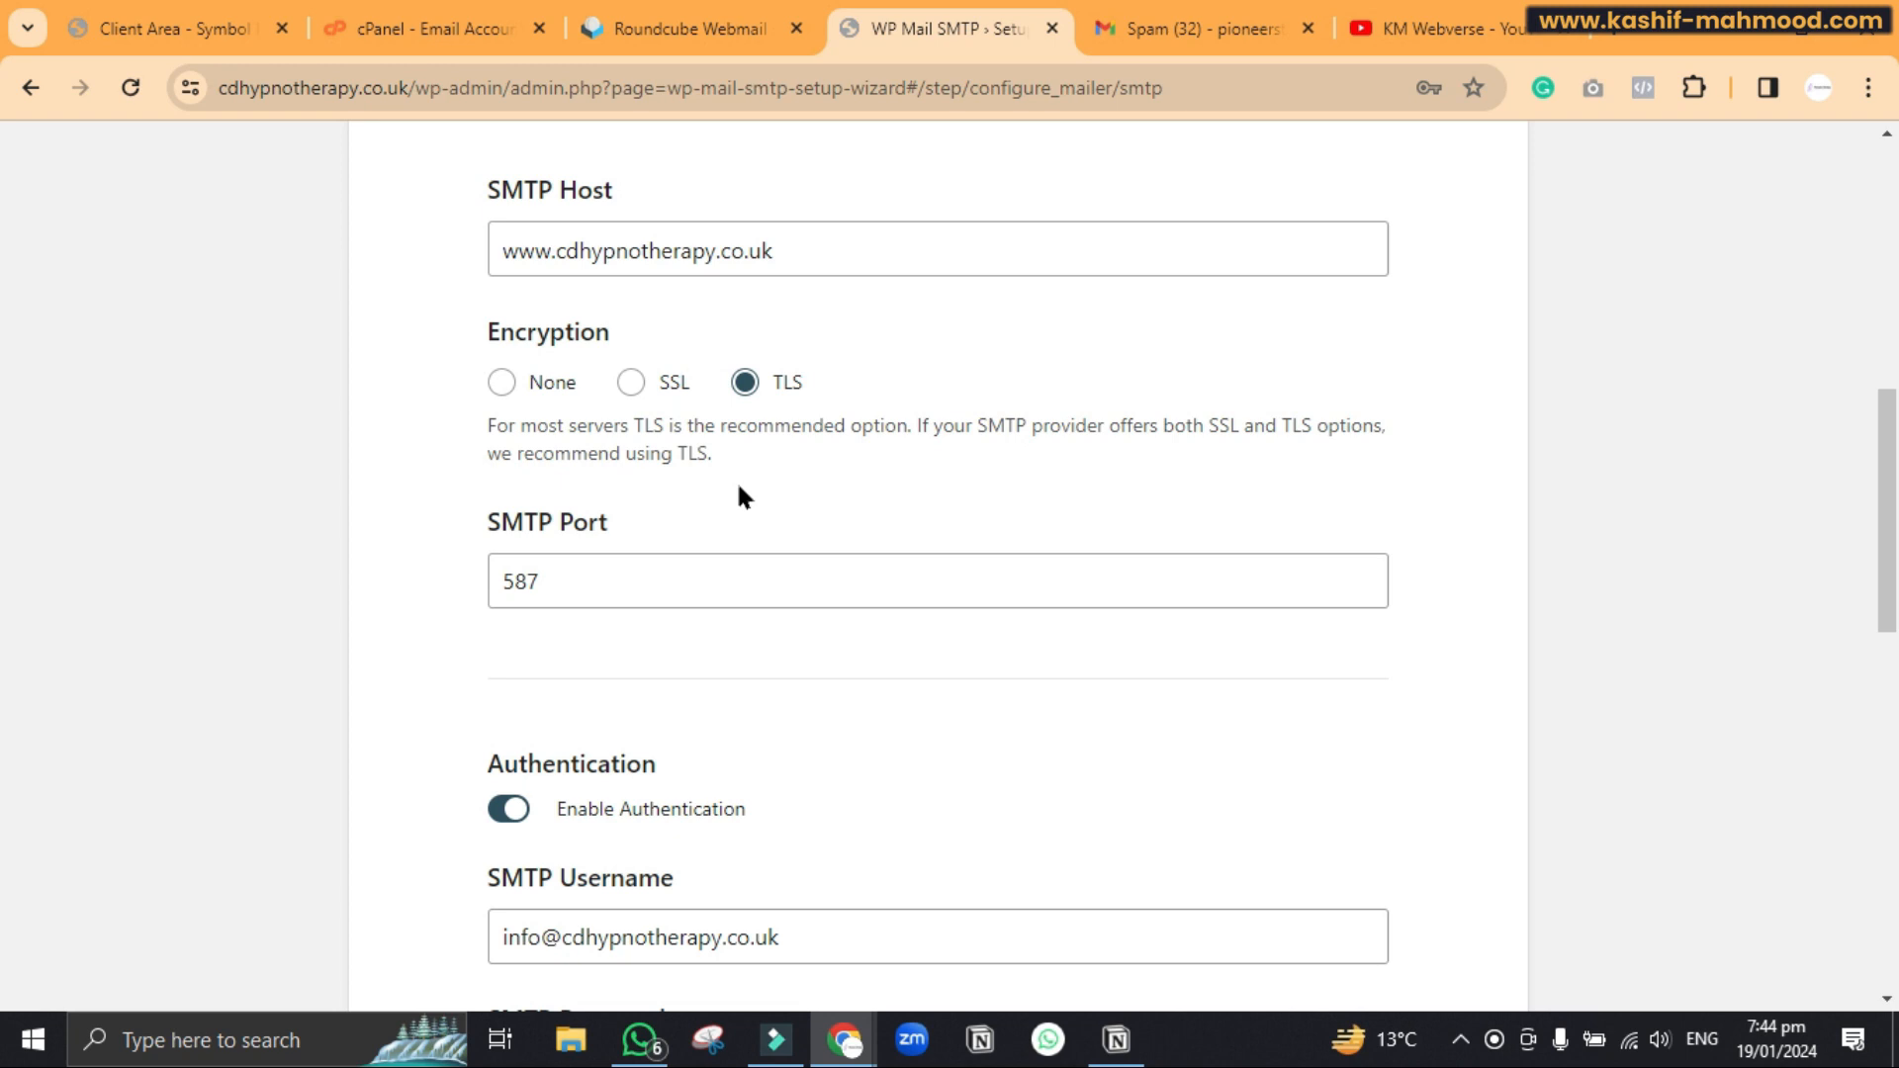
# Switch encryption to SSL and back to TLS so the port is 587, then save the settings
pyautogui.scroll(-1, 737, 486)
pyautogui.click(630, 297)
pyautogui.moveTo(540, 513); pyautogui.dragTo(491, 499)
pyautogui.click(747, 294)
pyautogui.click(458, 522)
pyautogui.scroll(-10, 458, 524)
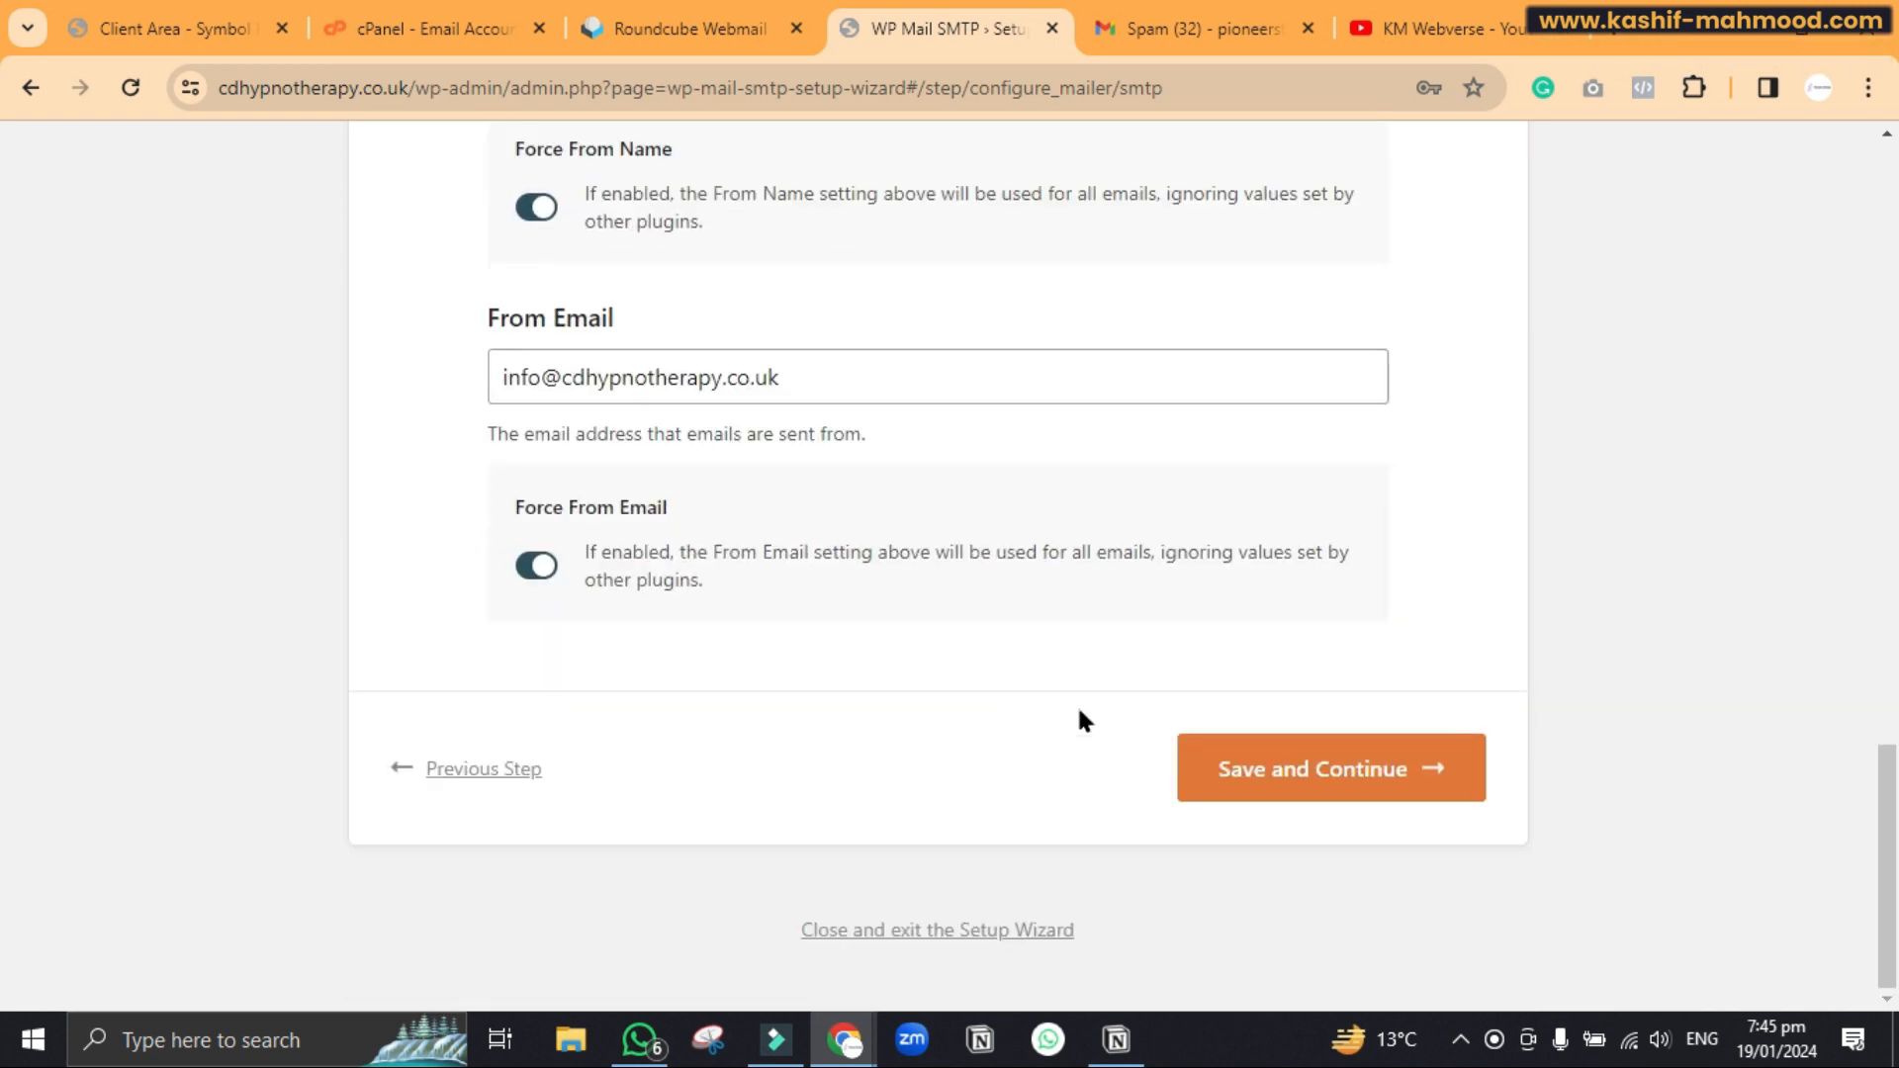
pyautogui.click(1237, 764)
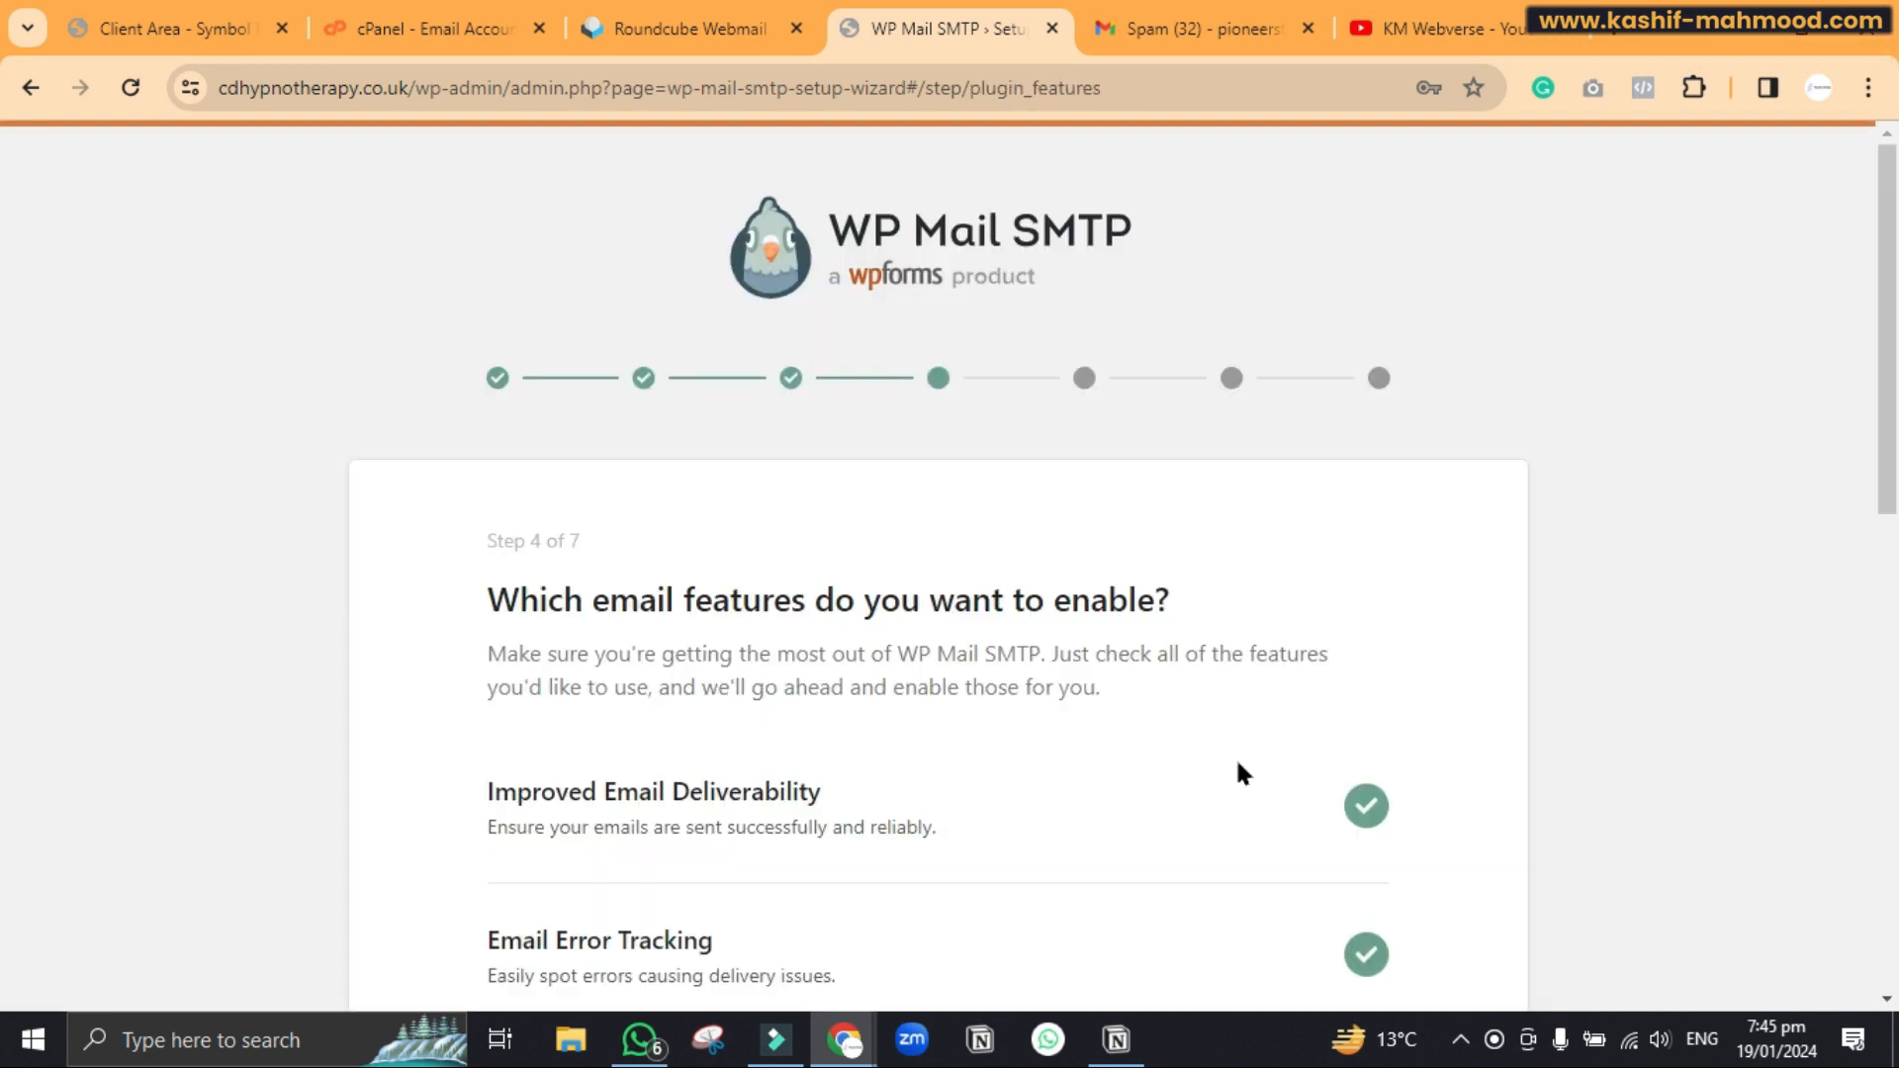
# Keep the email features and skip the recommendations and licence key steps
pyautogui.scroll(-10, 1238, 769)
pyautogui.click(1308, 772)
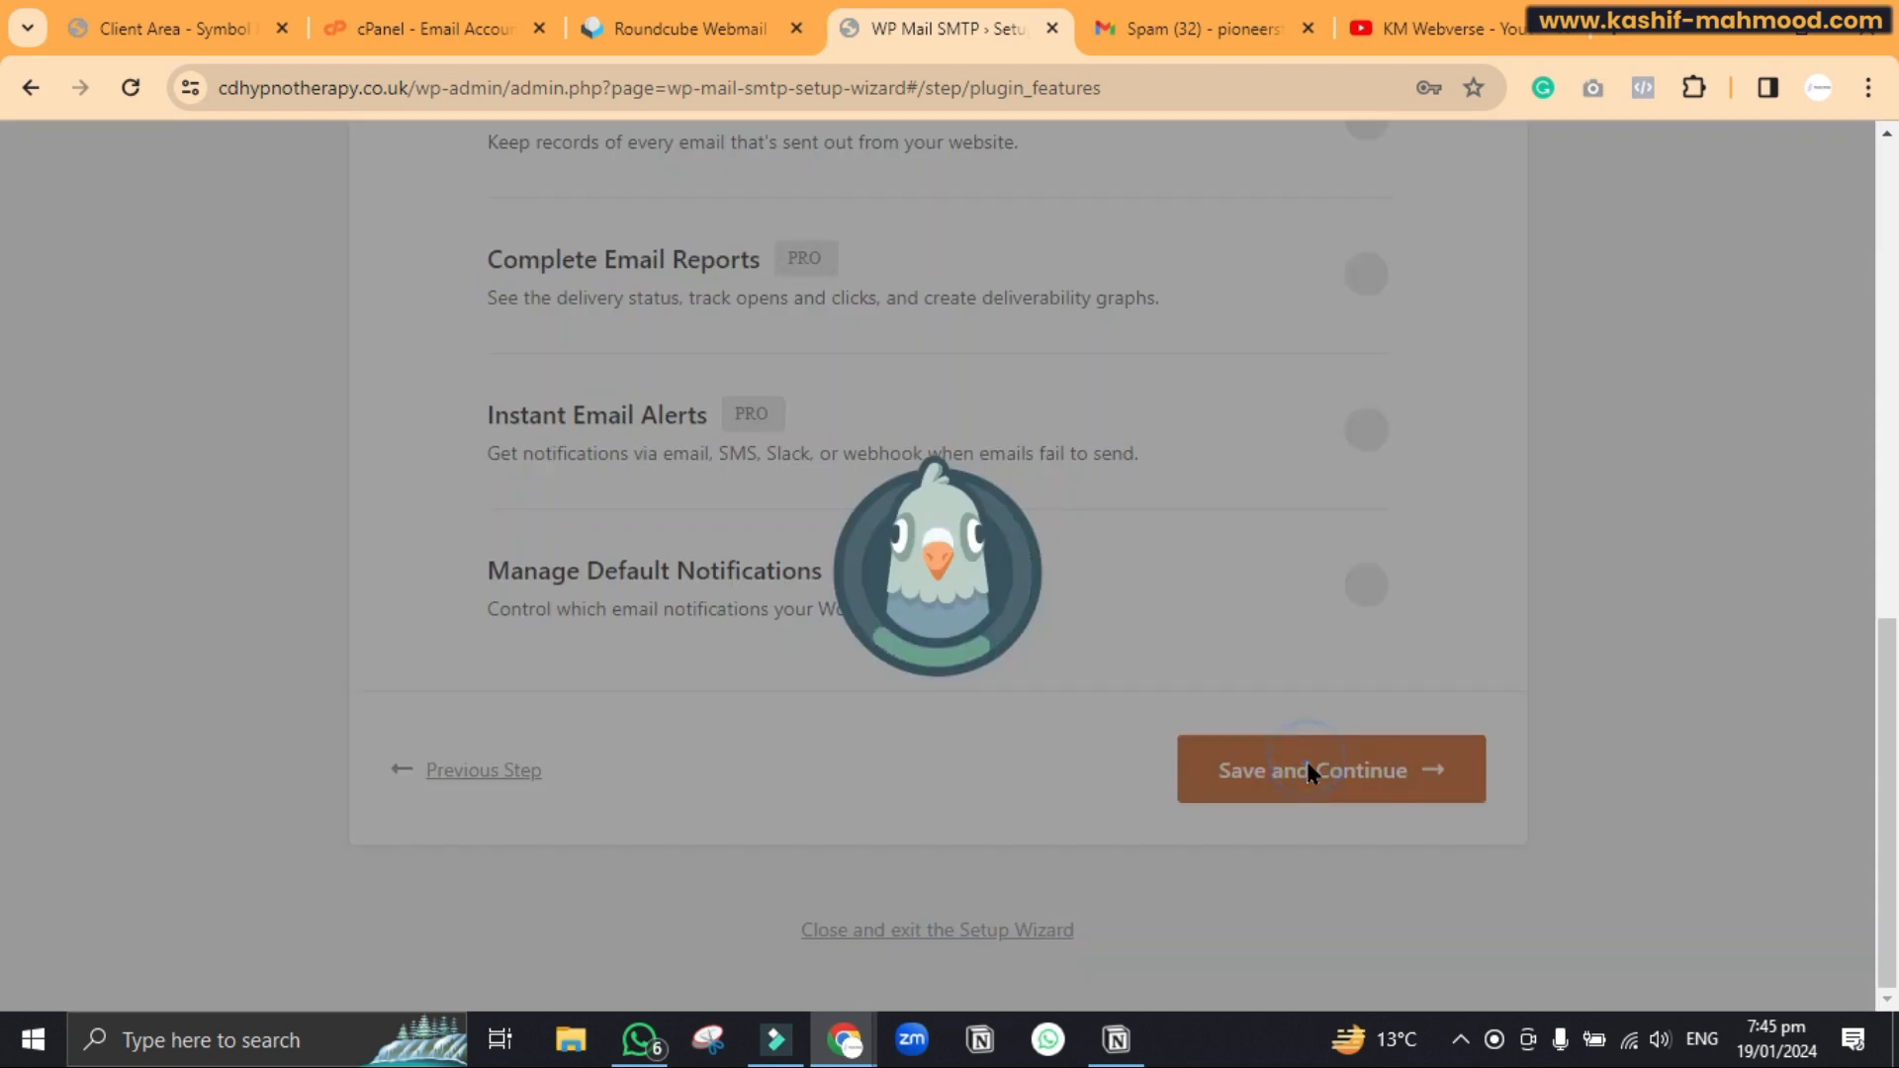
pyautogui.scroll(-4, 1305, 772)
pyautogui.click(1043, 752)
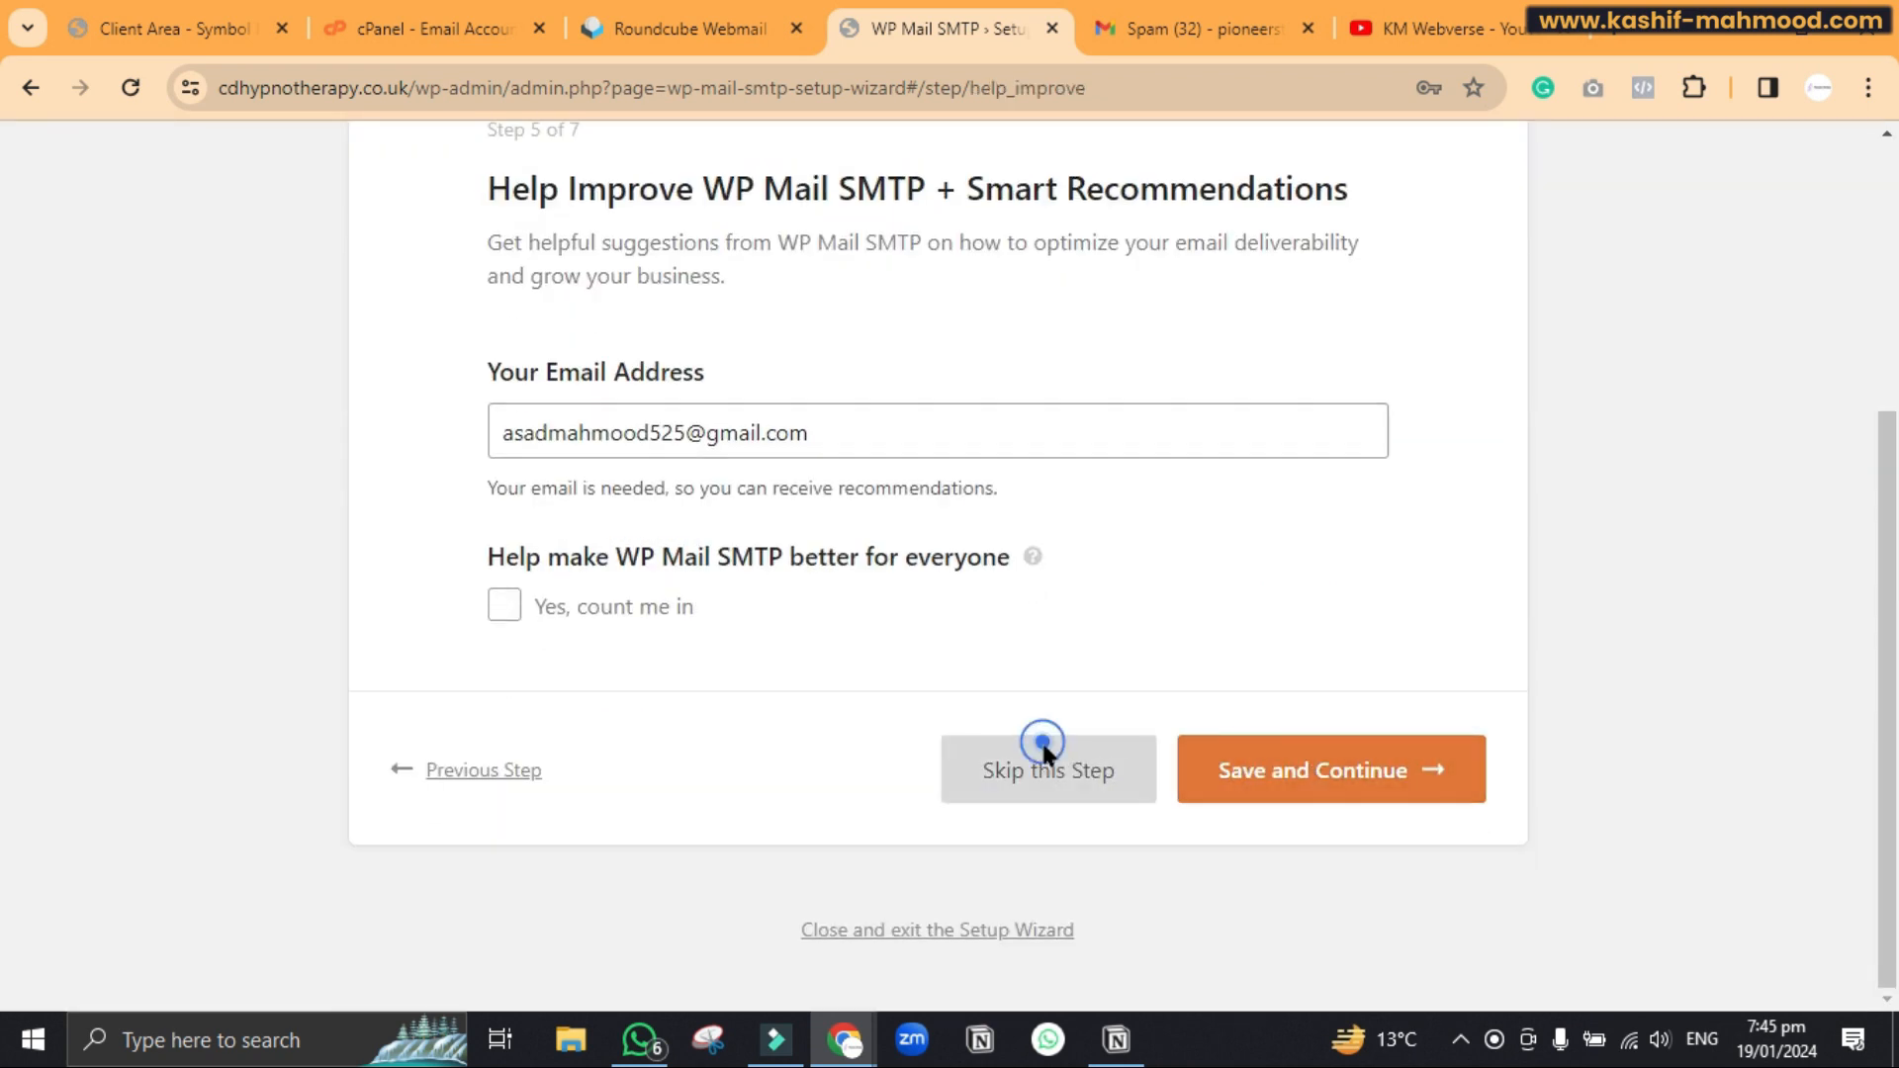
pyautogui.scroll(-10, 1042, 754)
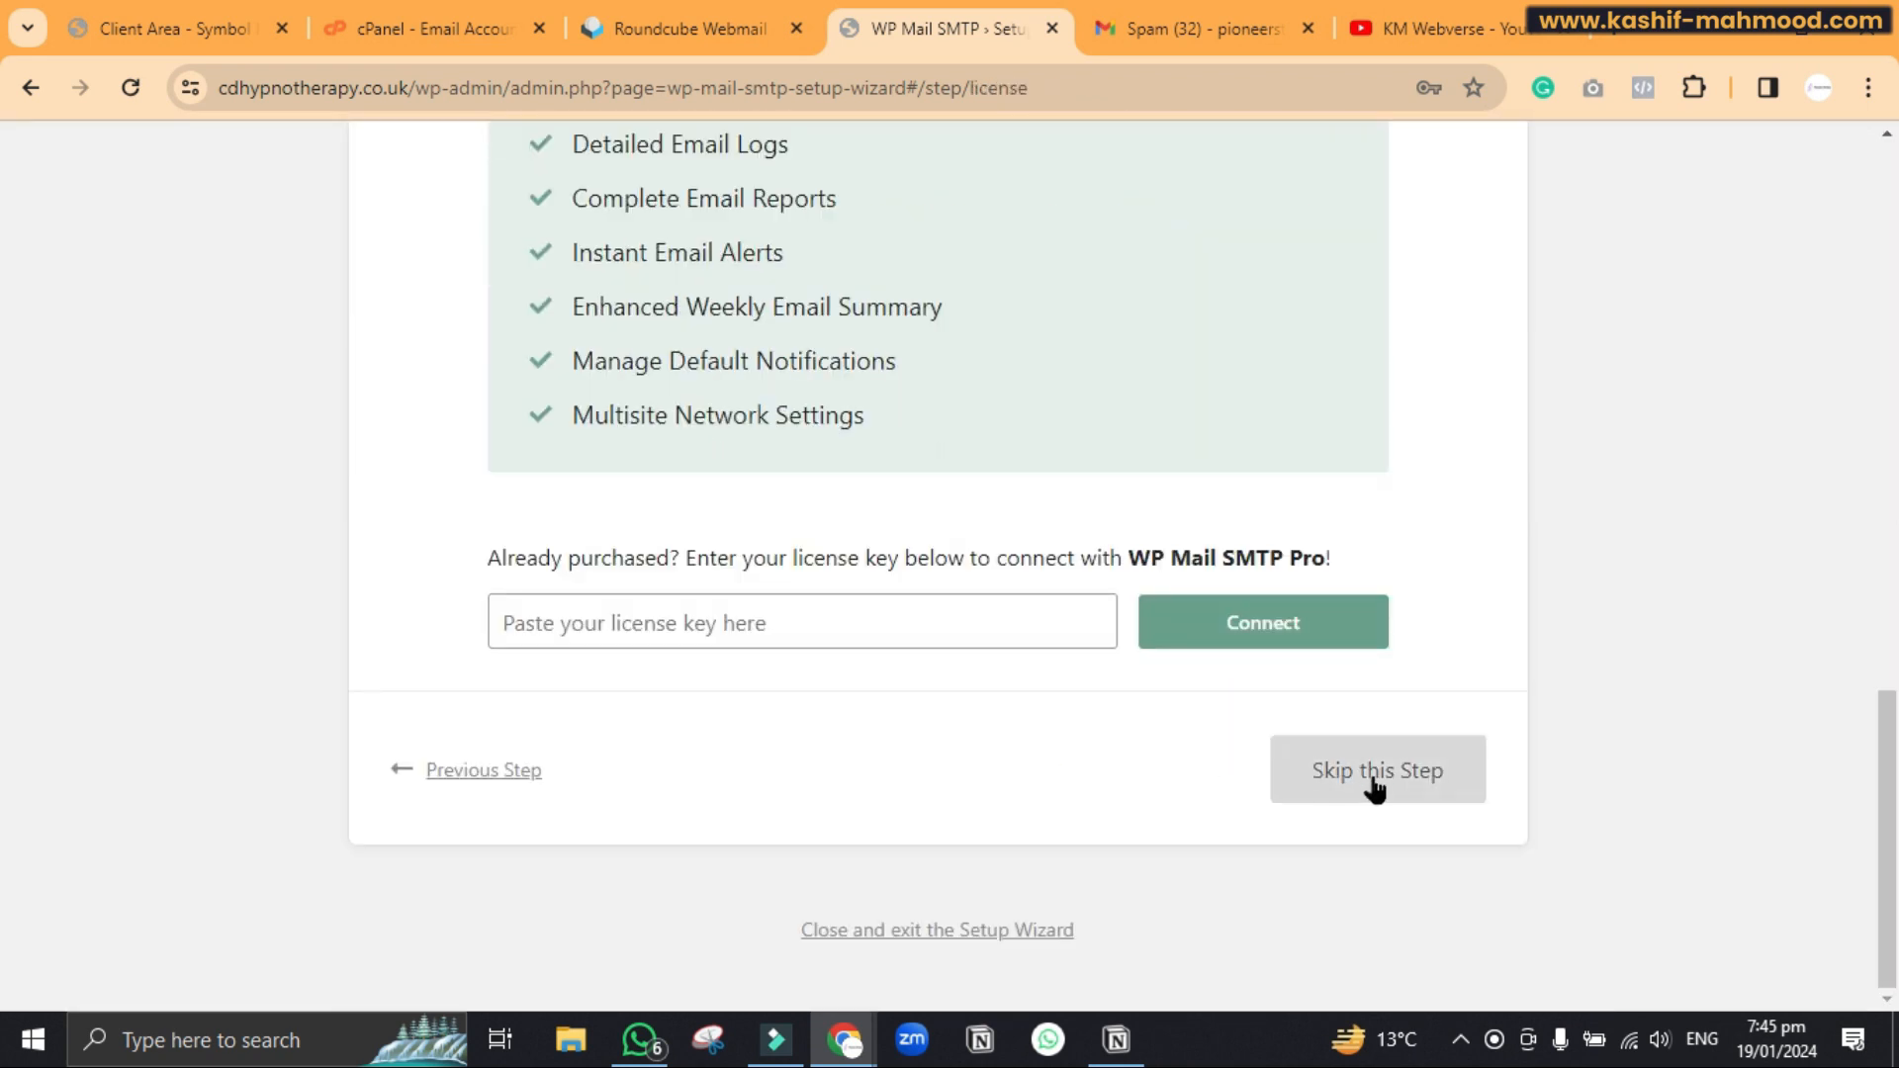
pyautogui.click(1373, 780)
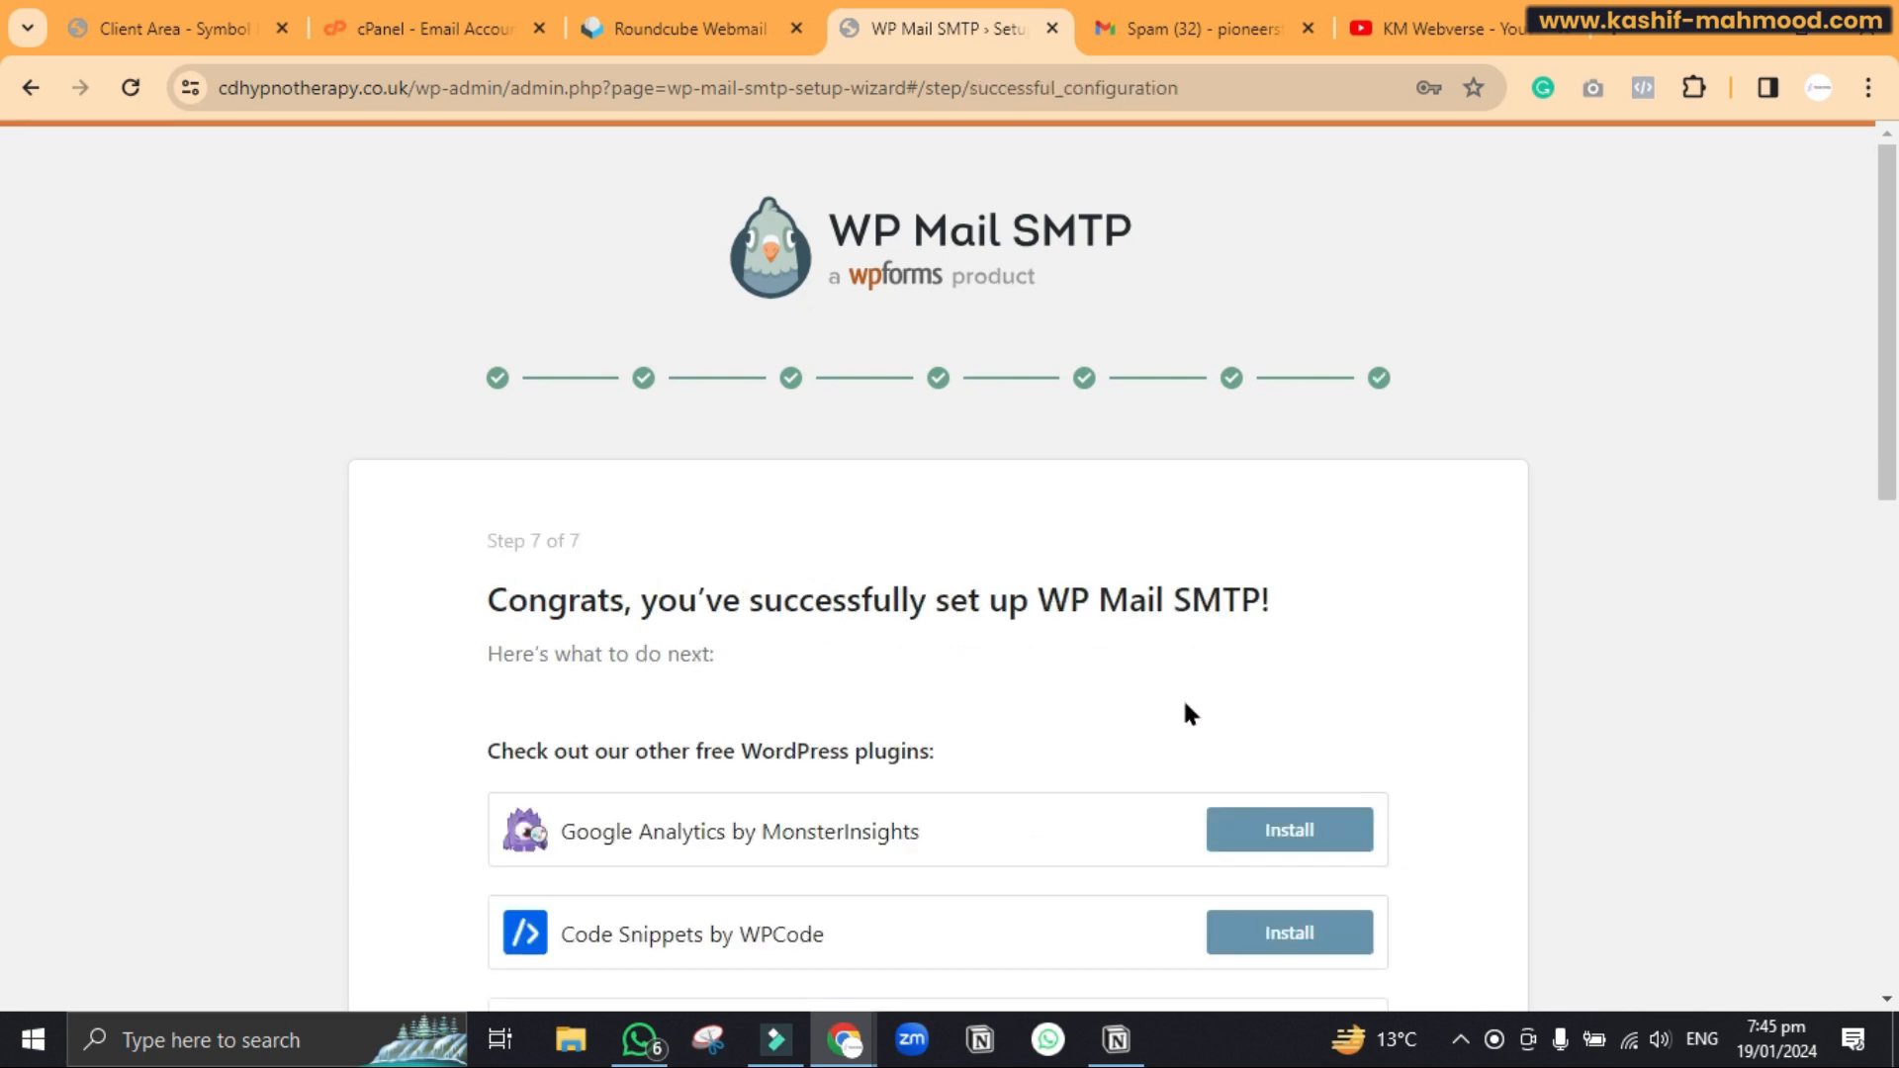
# Scroll down the Congrats page and finish the setup wizard
pyautogui.scroll(-2, 1185, 703)
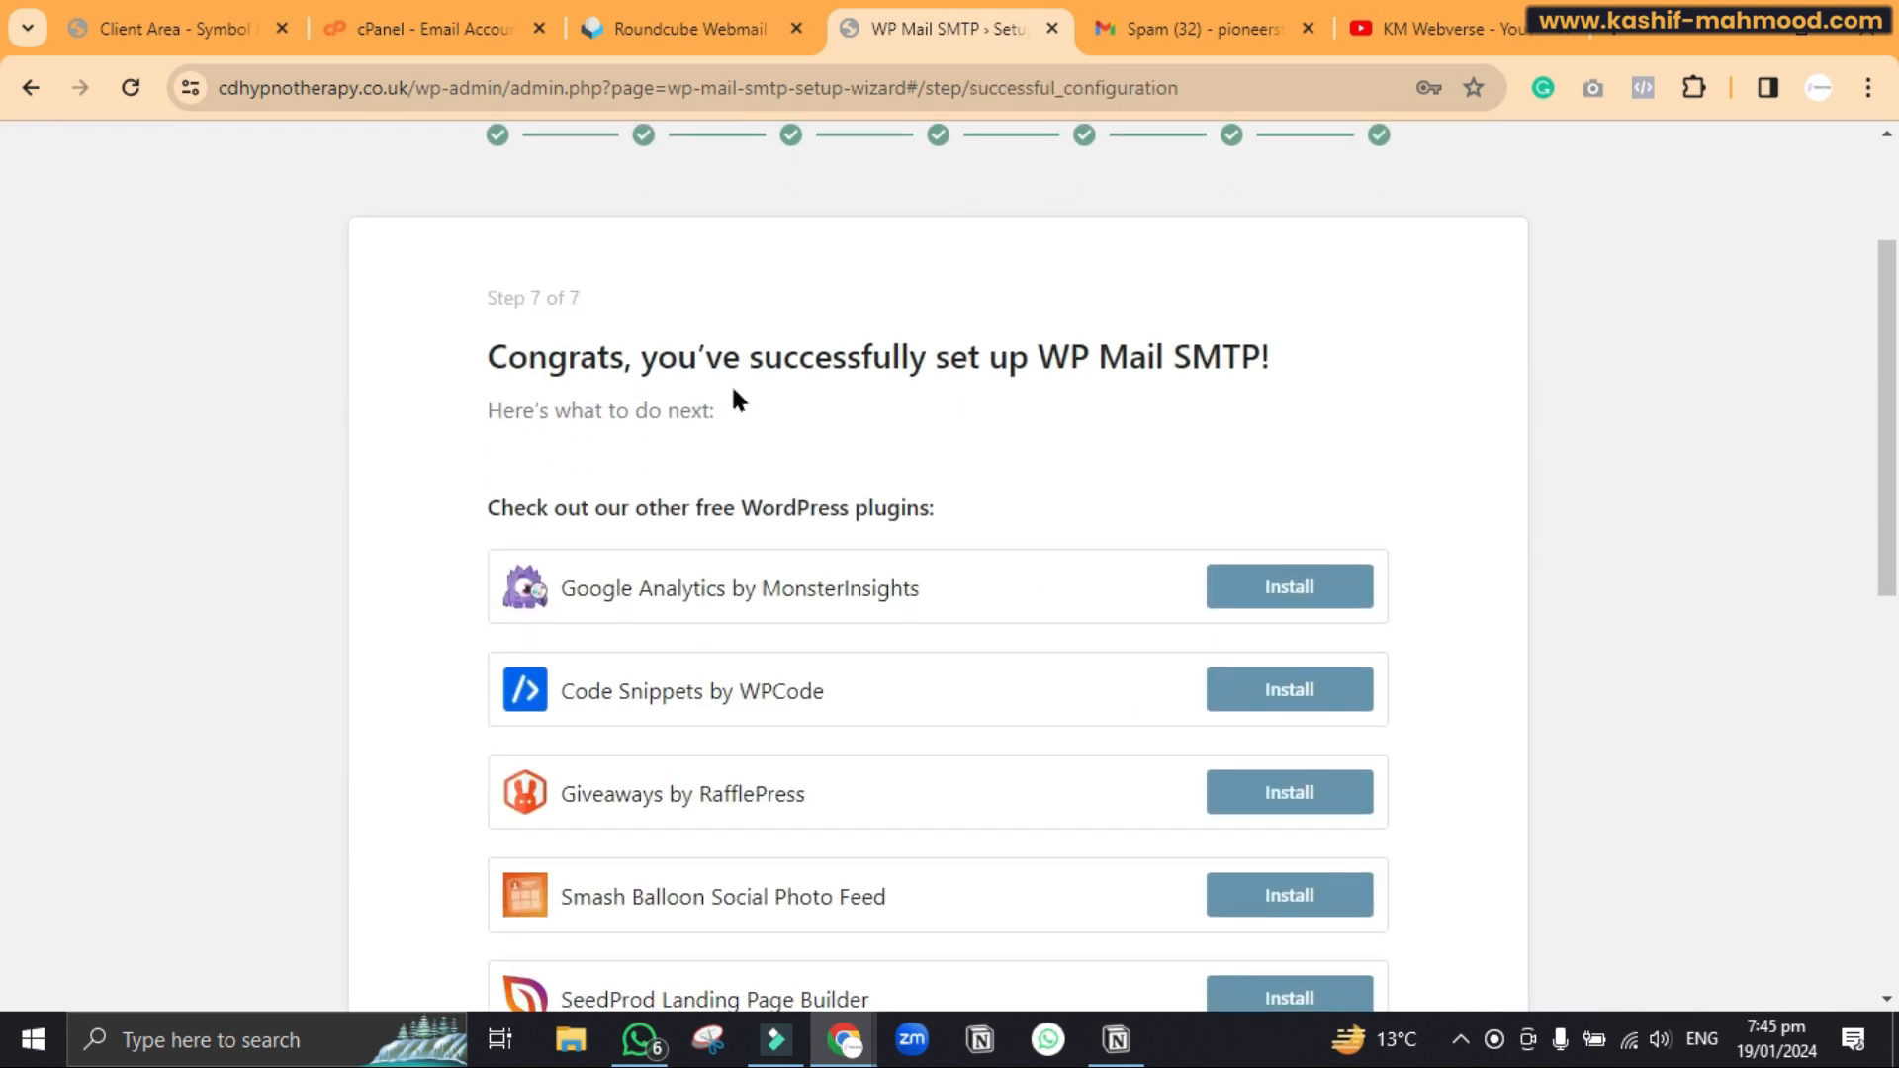
pyautogui.scroll(-1, 733, 388)
pyautogui.scroll(-1, 732, 389)
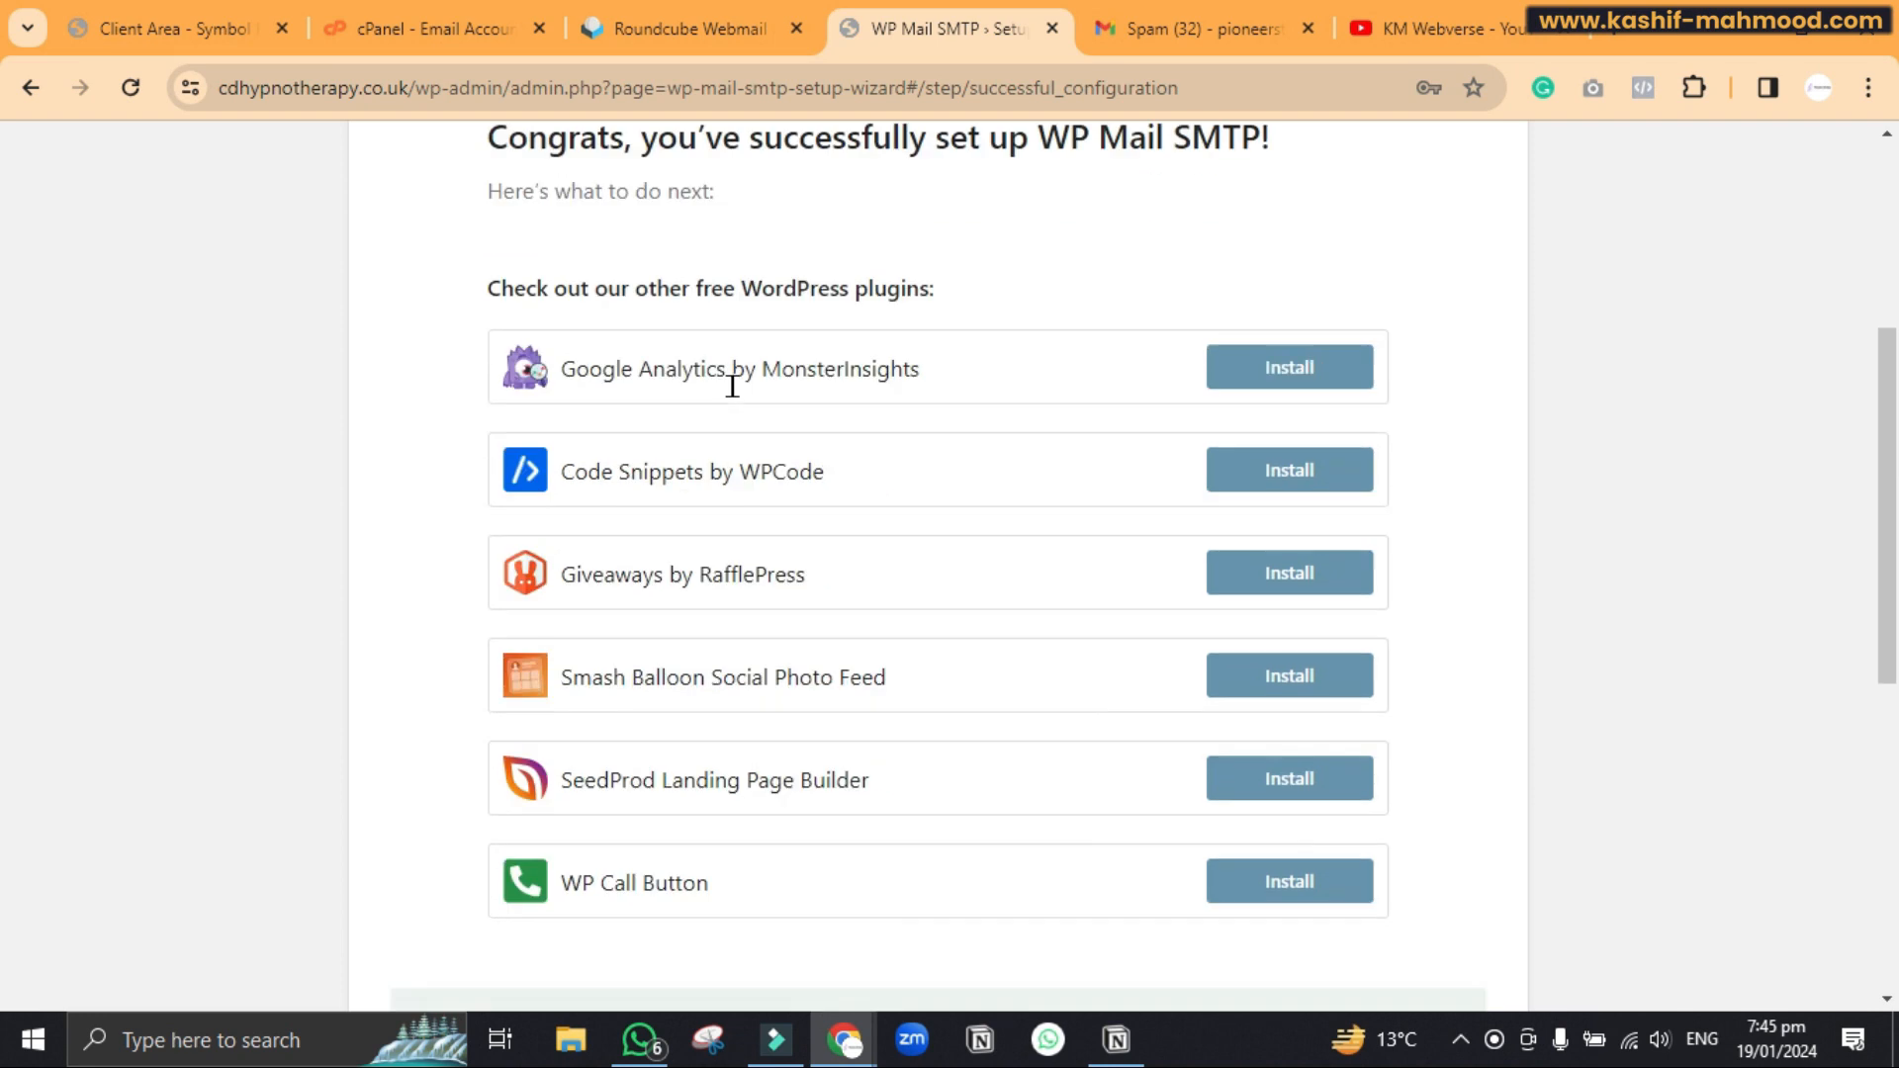
pyautogui.scroll(-7, 731, 385)
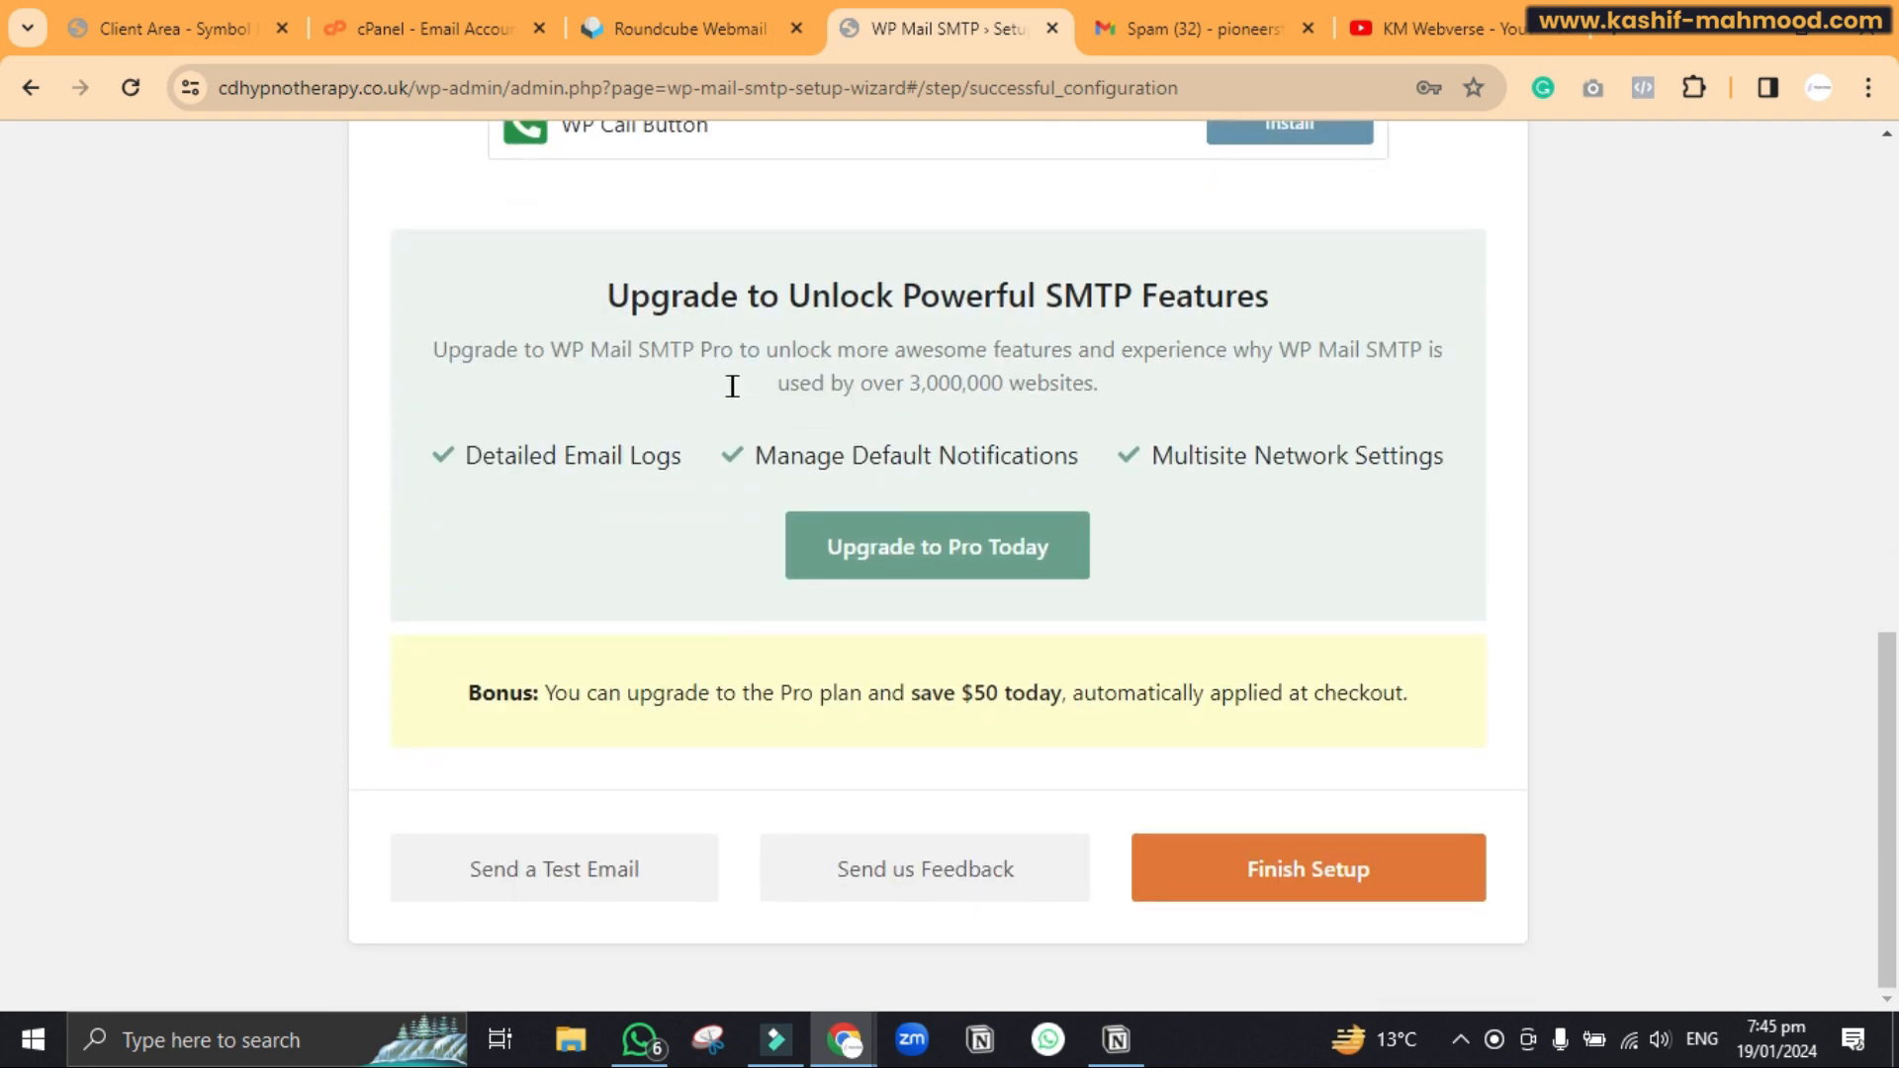
pyautogui.click(1299, 883)
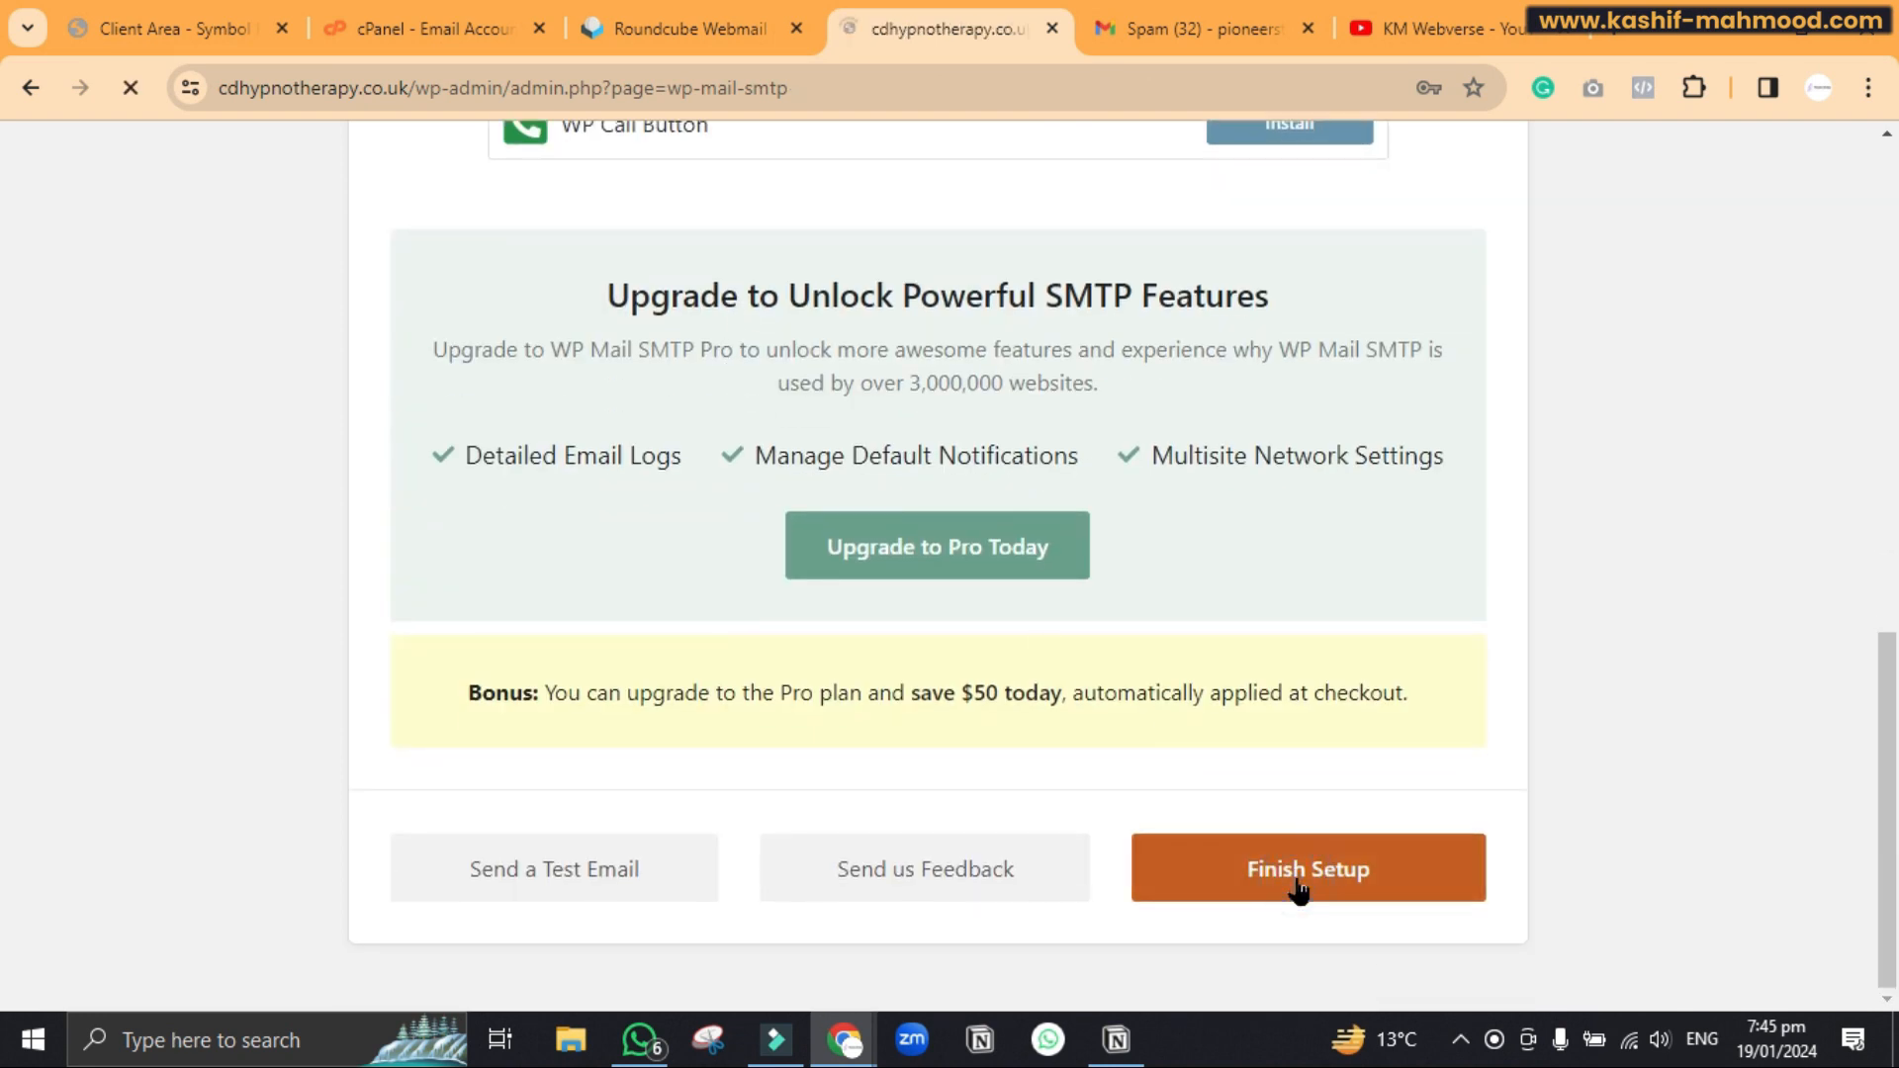
# From WP Mail SMTP Tools, send a test email to the autofilled Gmail address and review the domain checks
pyautogui.scroll(-5, 30, 781)
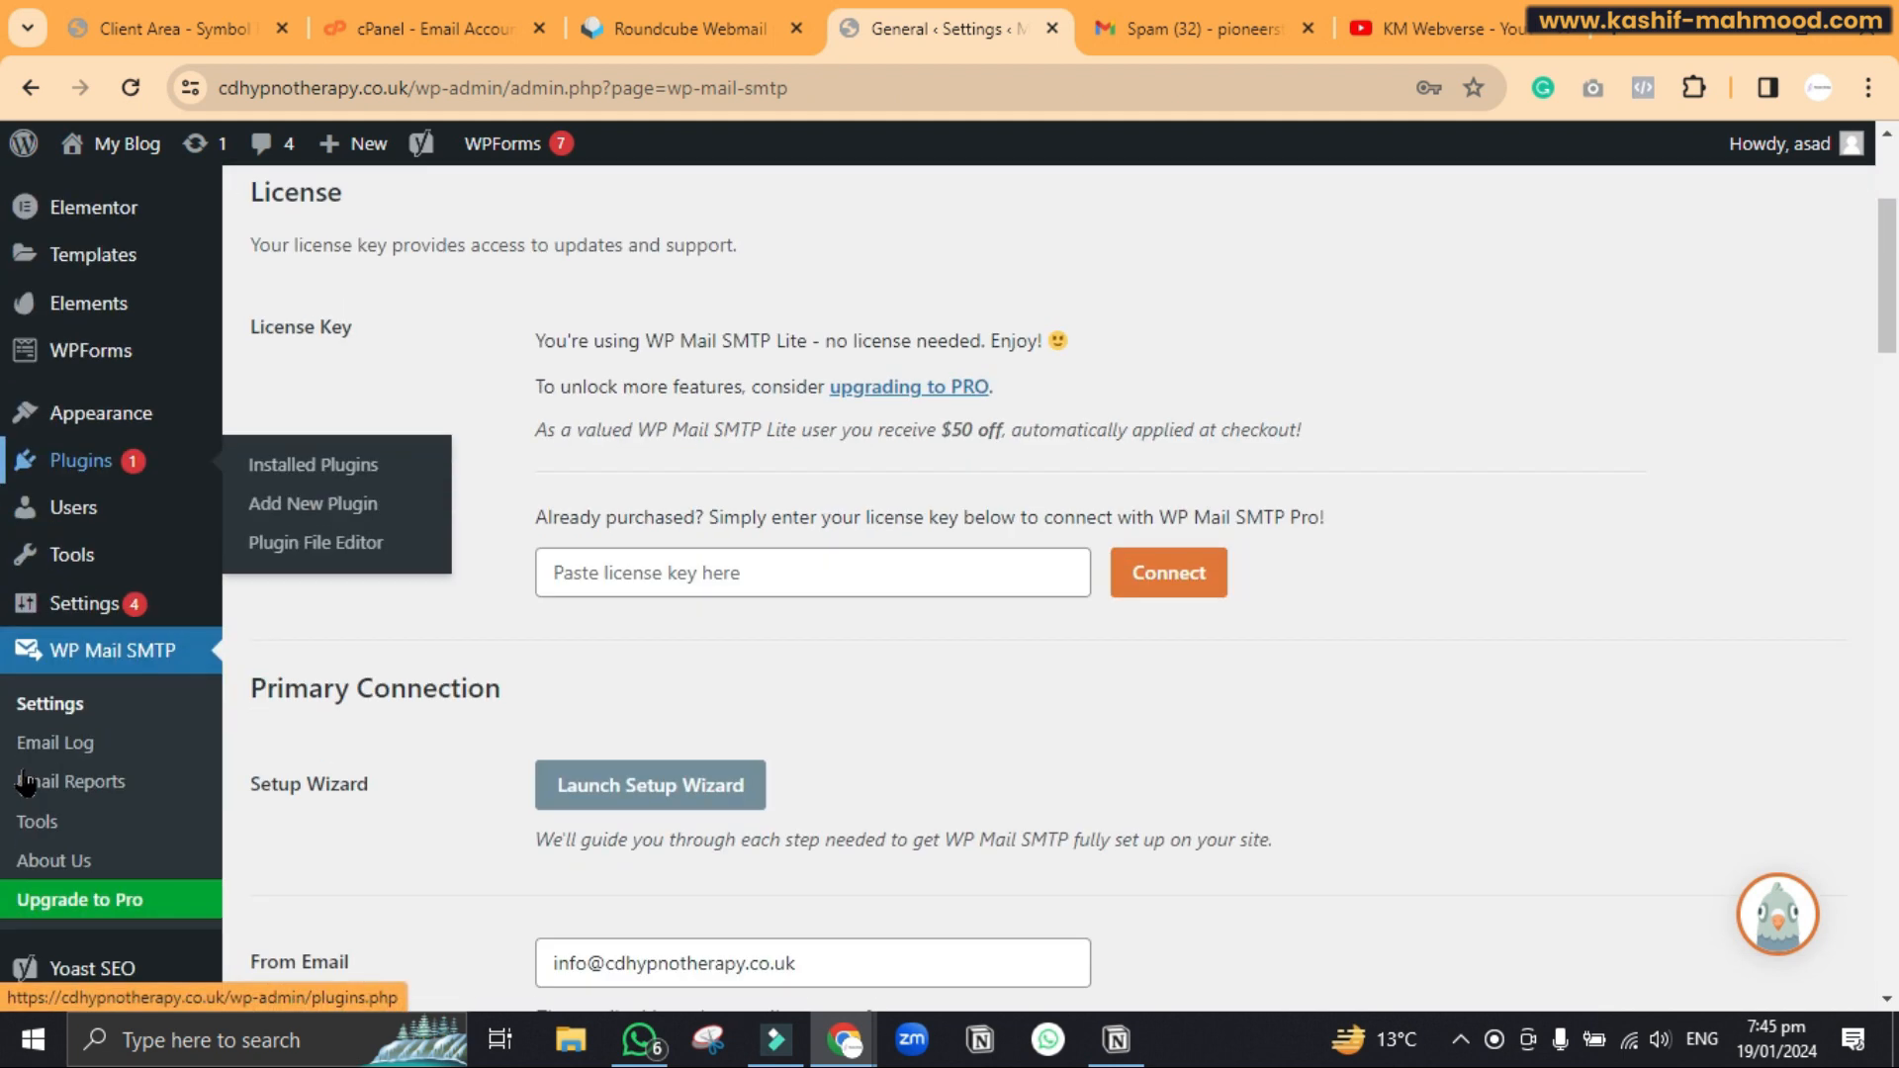
pyautogui.click(47, 779)
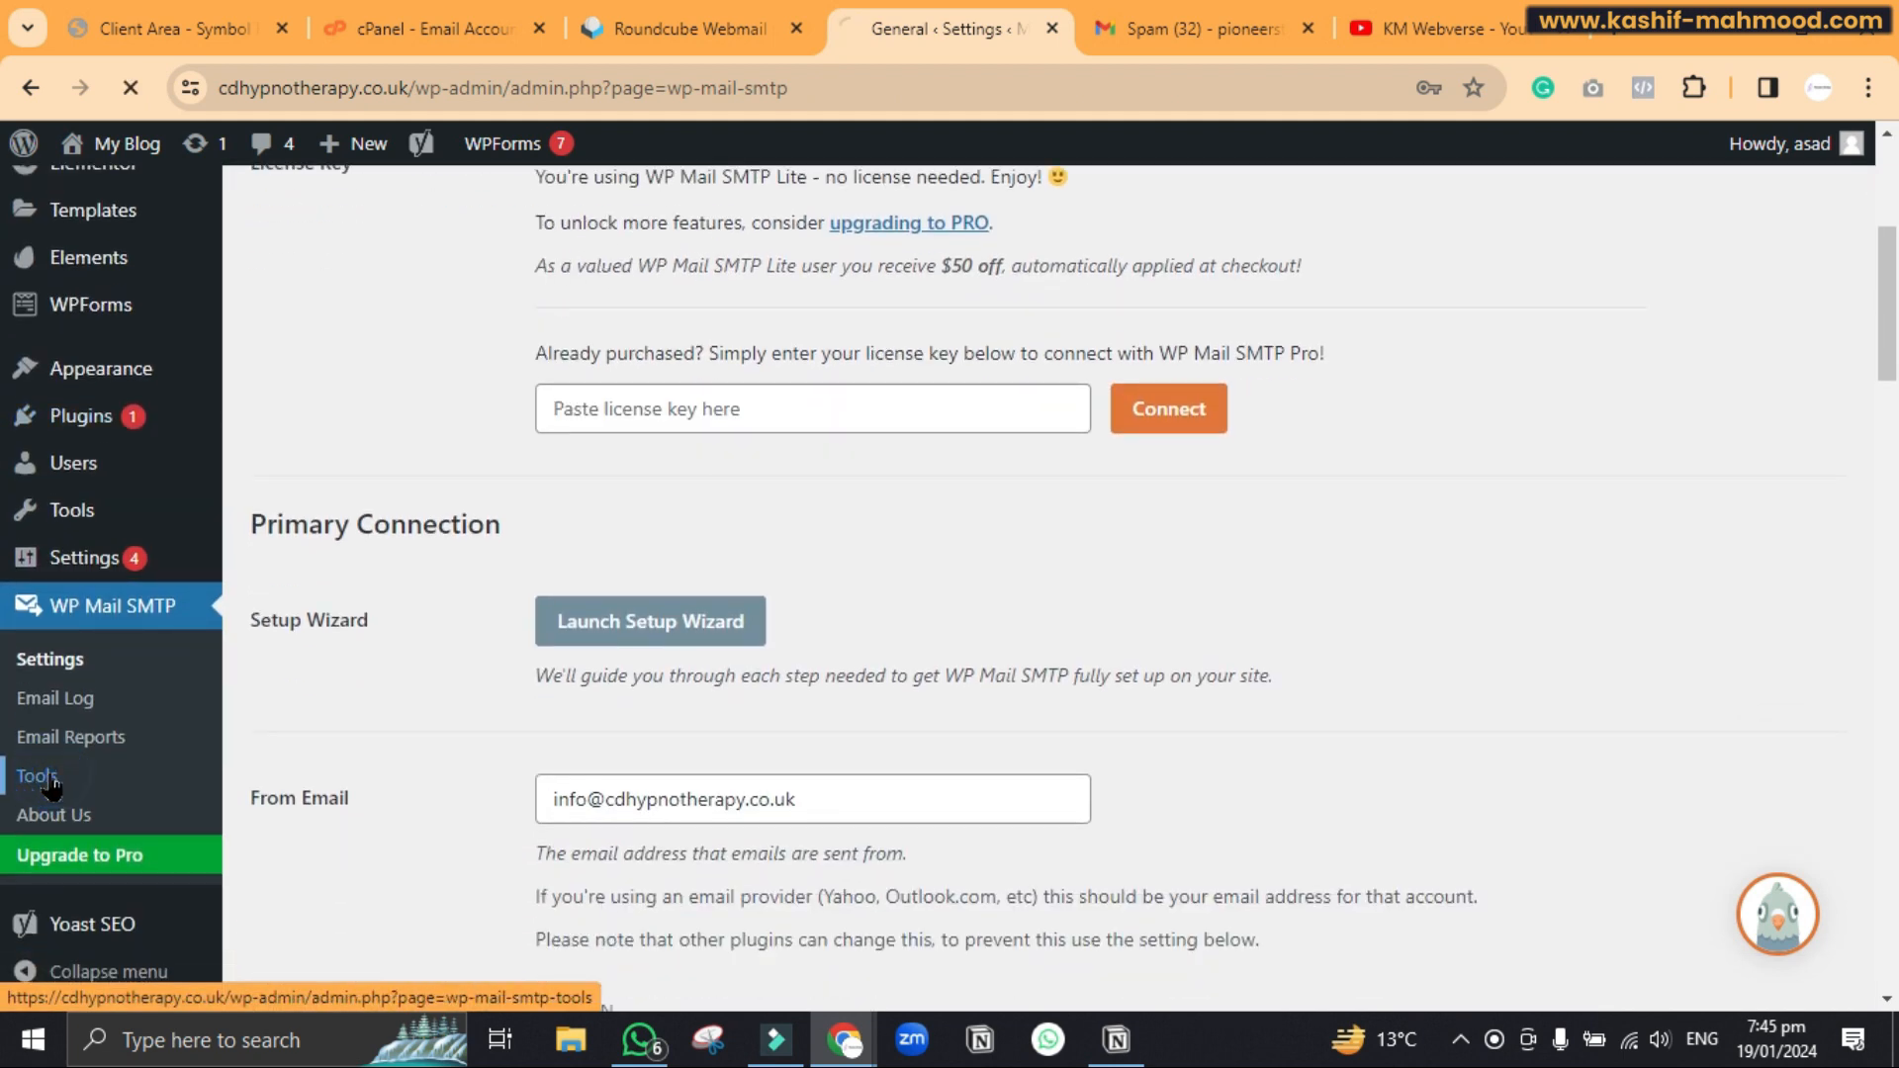
pyautogui.click(488, 625)
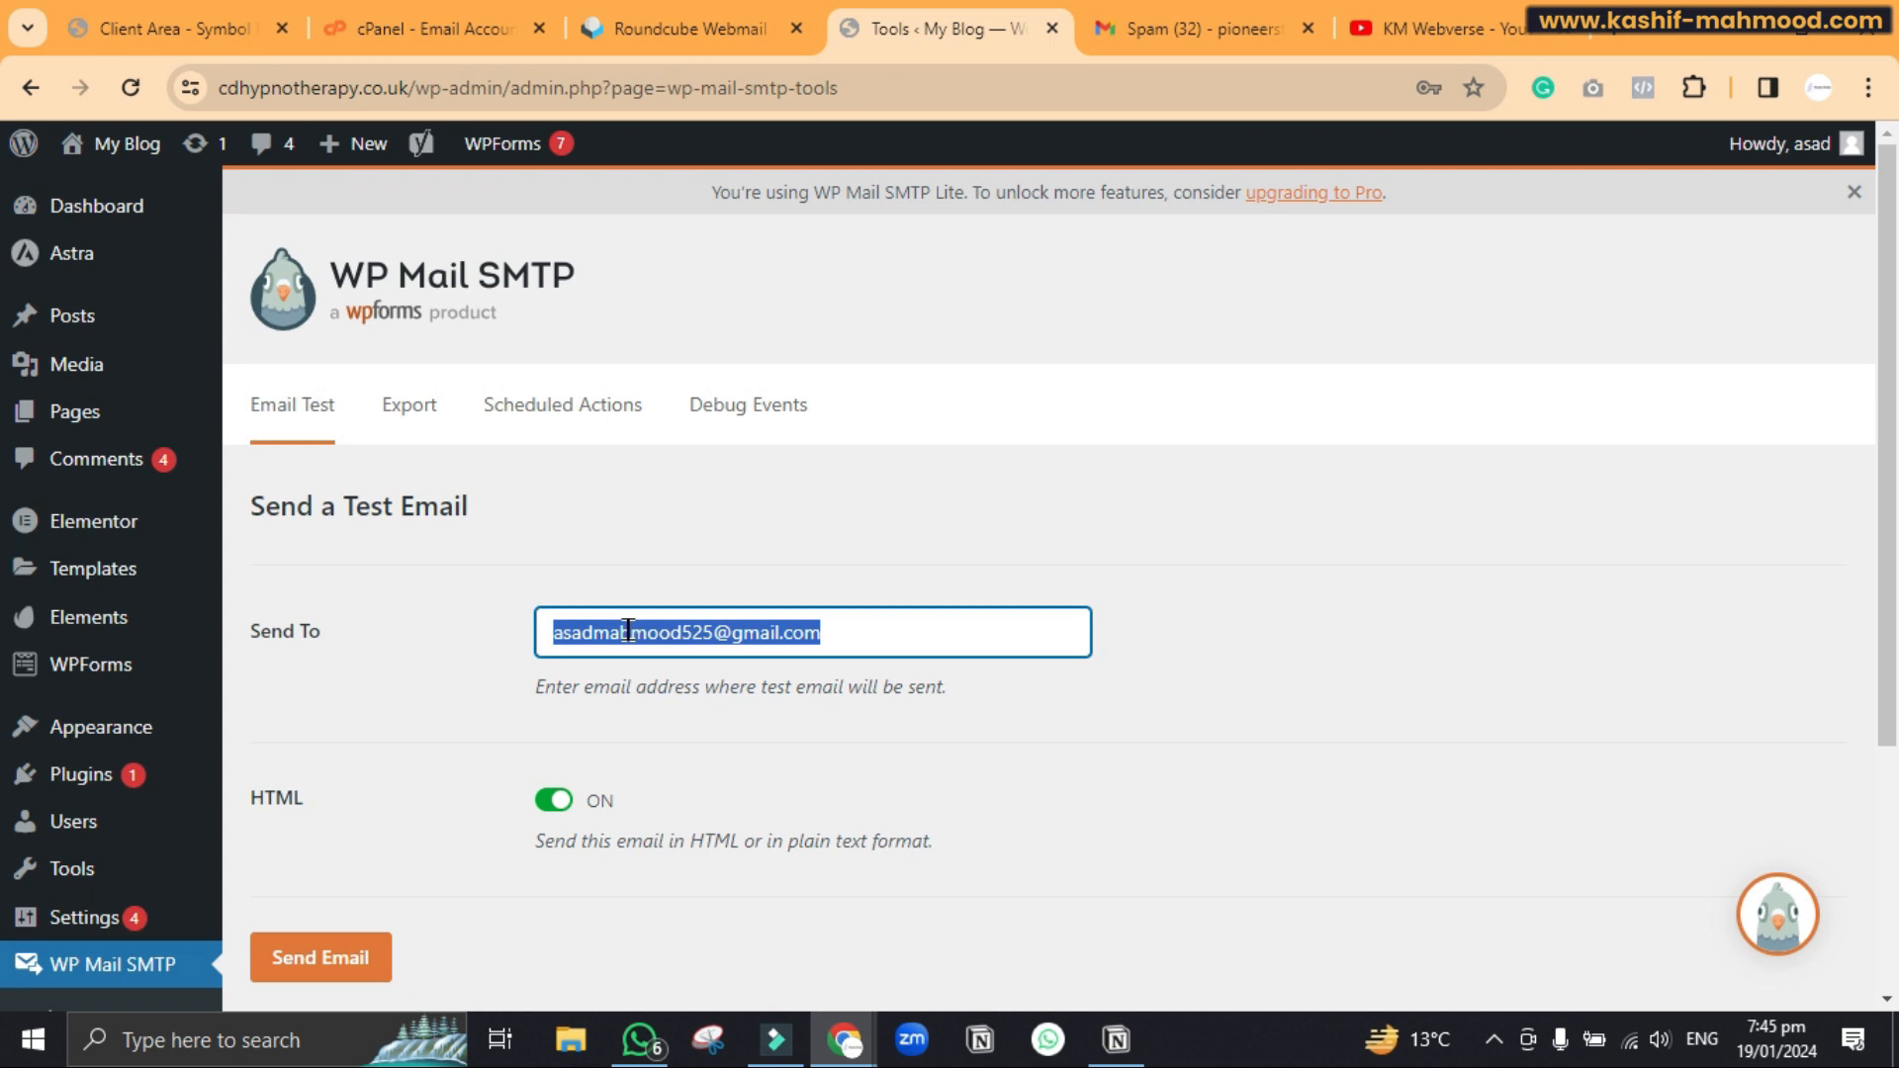
pyautogui.write('p')
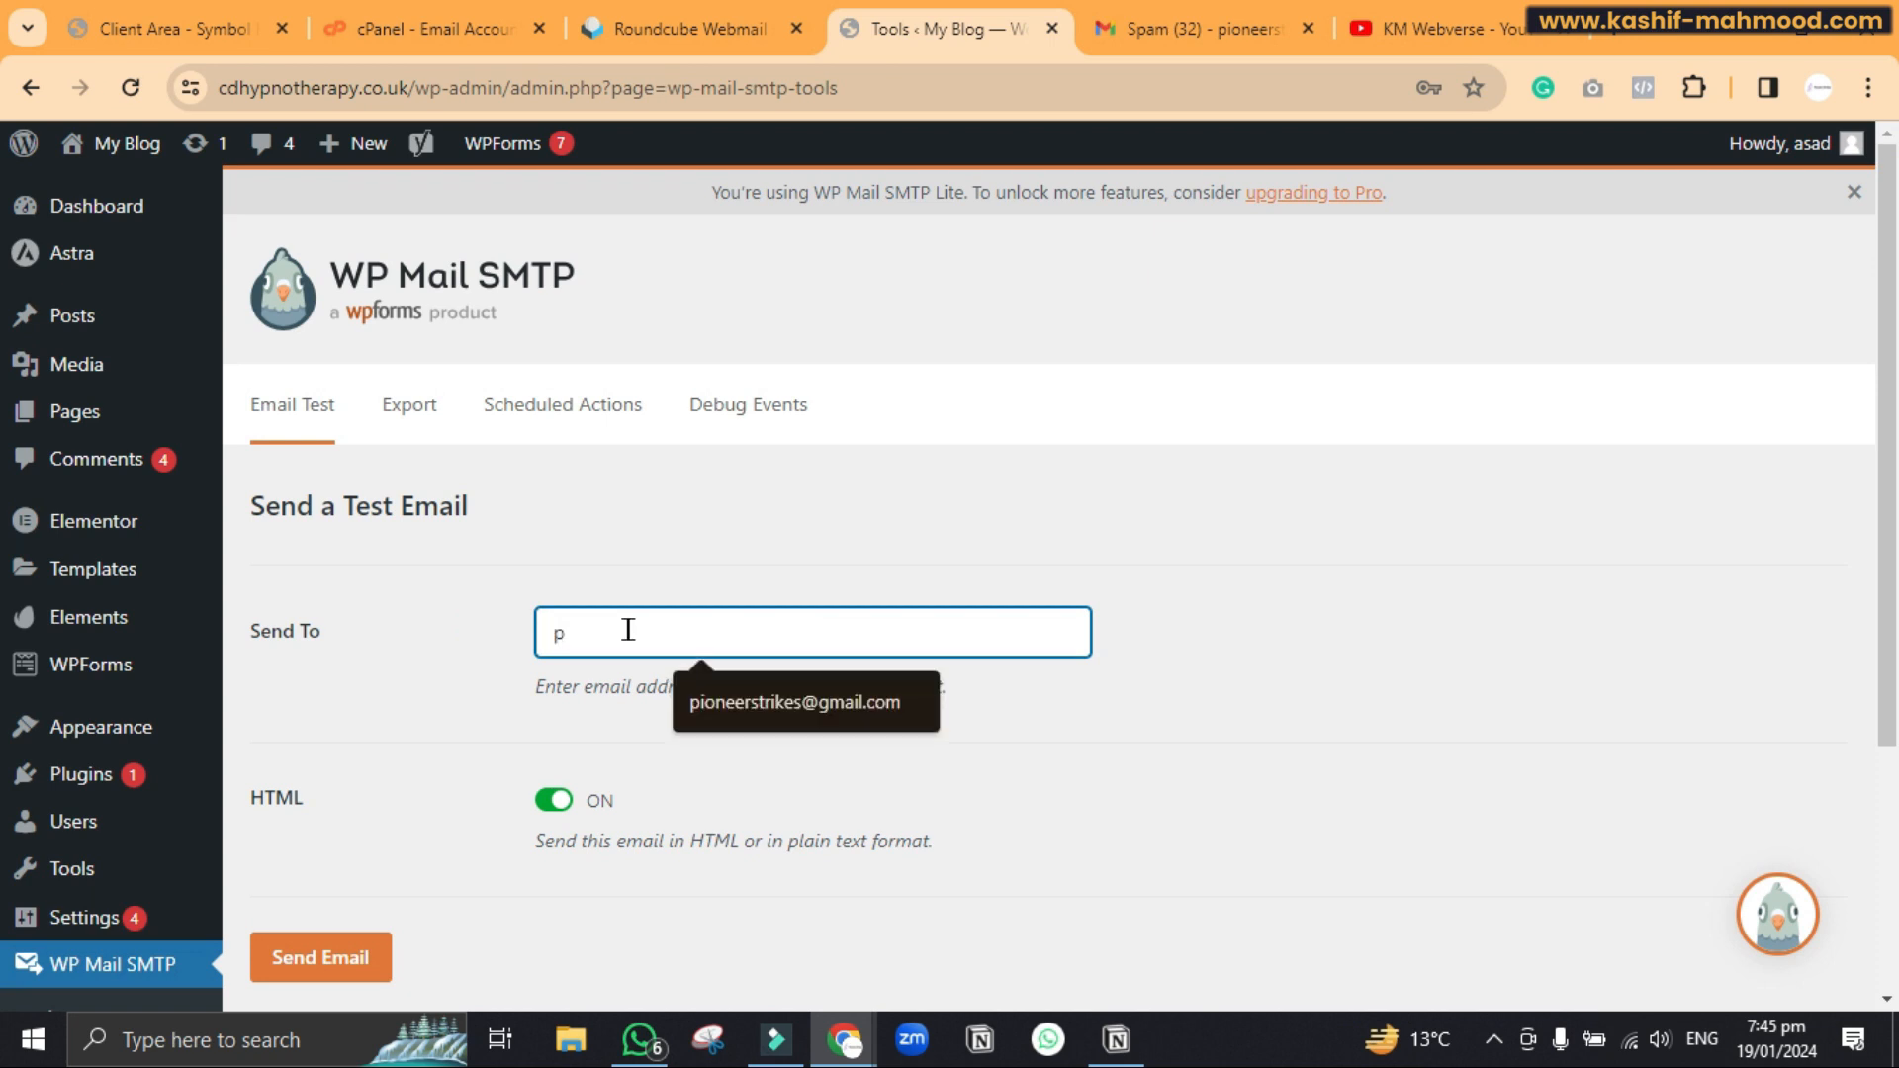
pyautogui.click(742, 698)
pyautogui.click(339, 957)
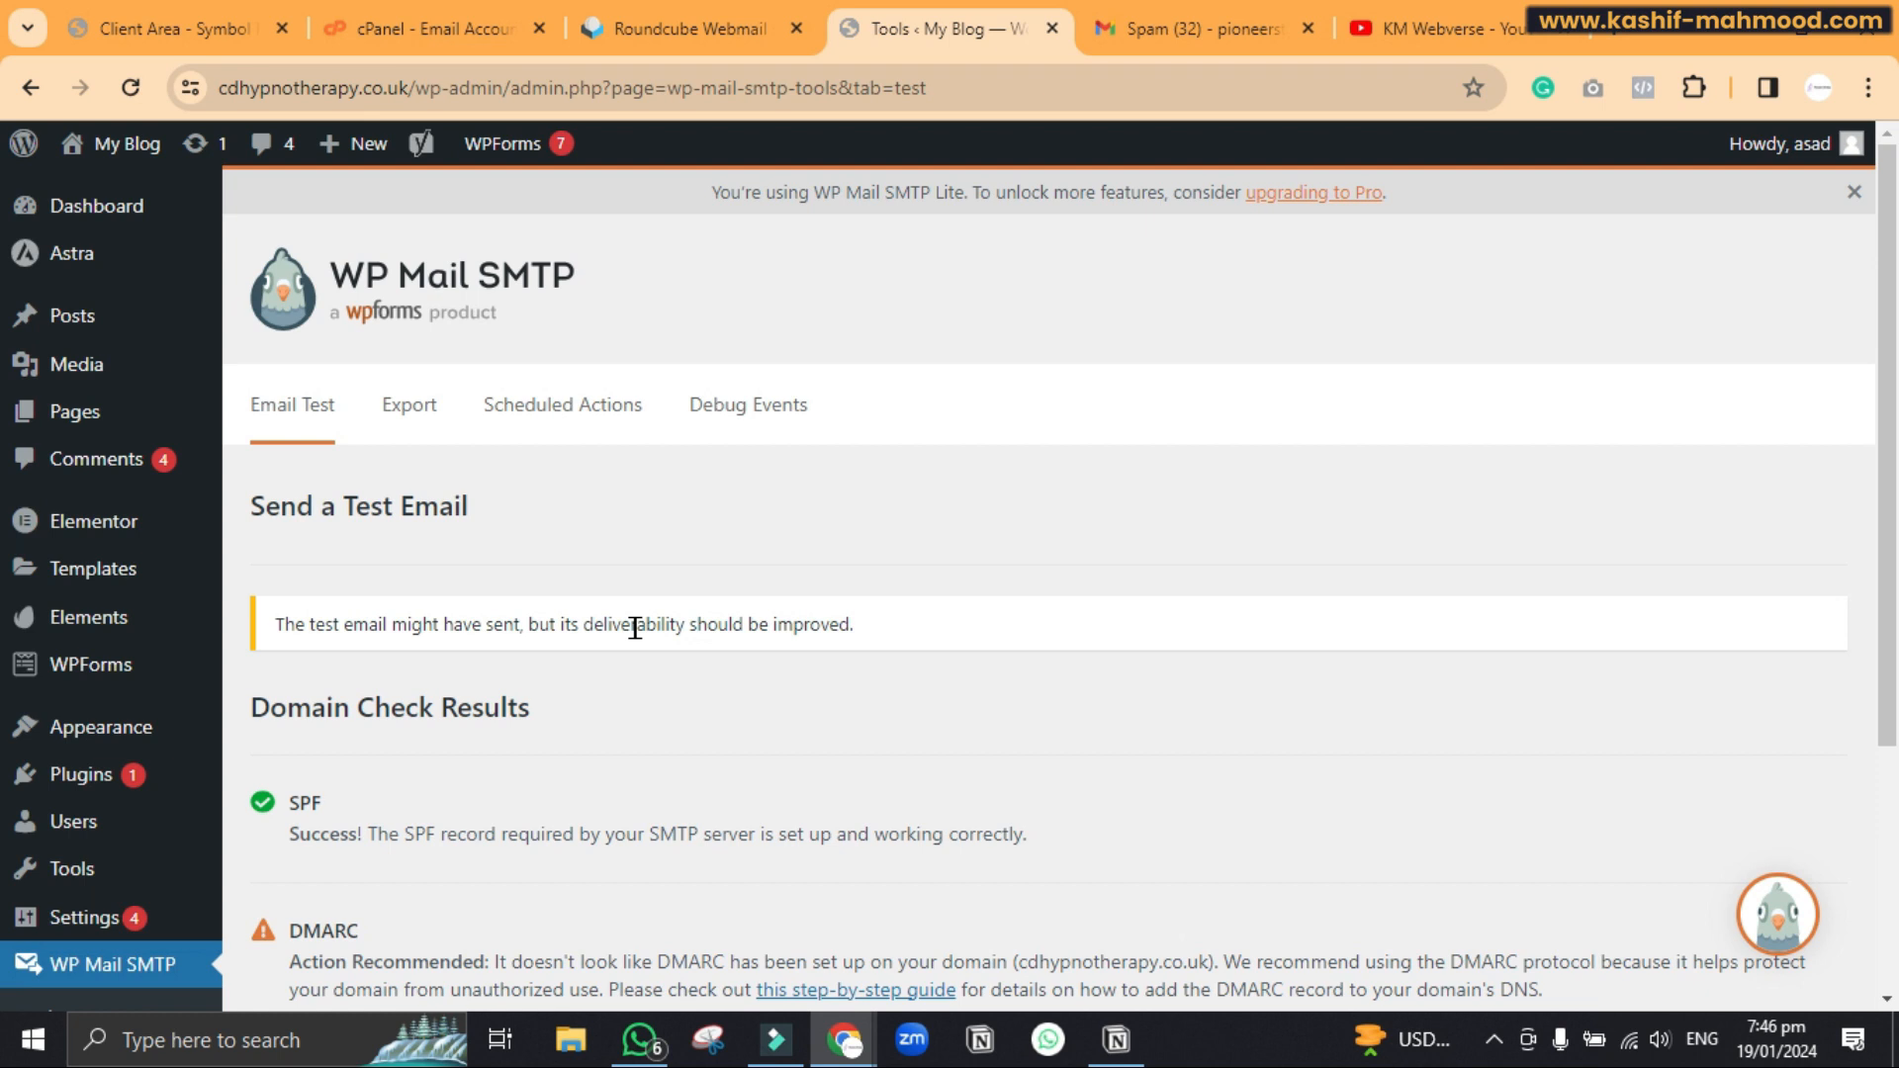
pyautogui.scroll(-3, 635, 627)
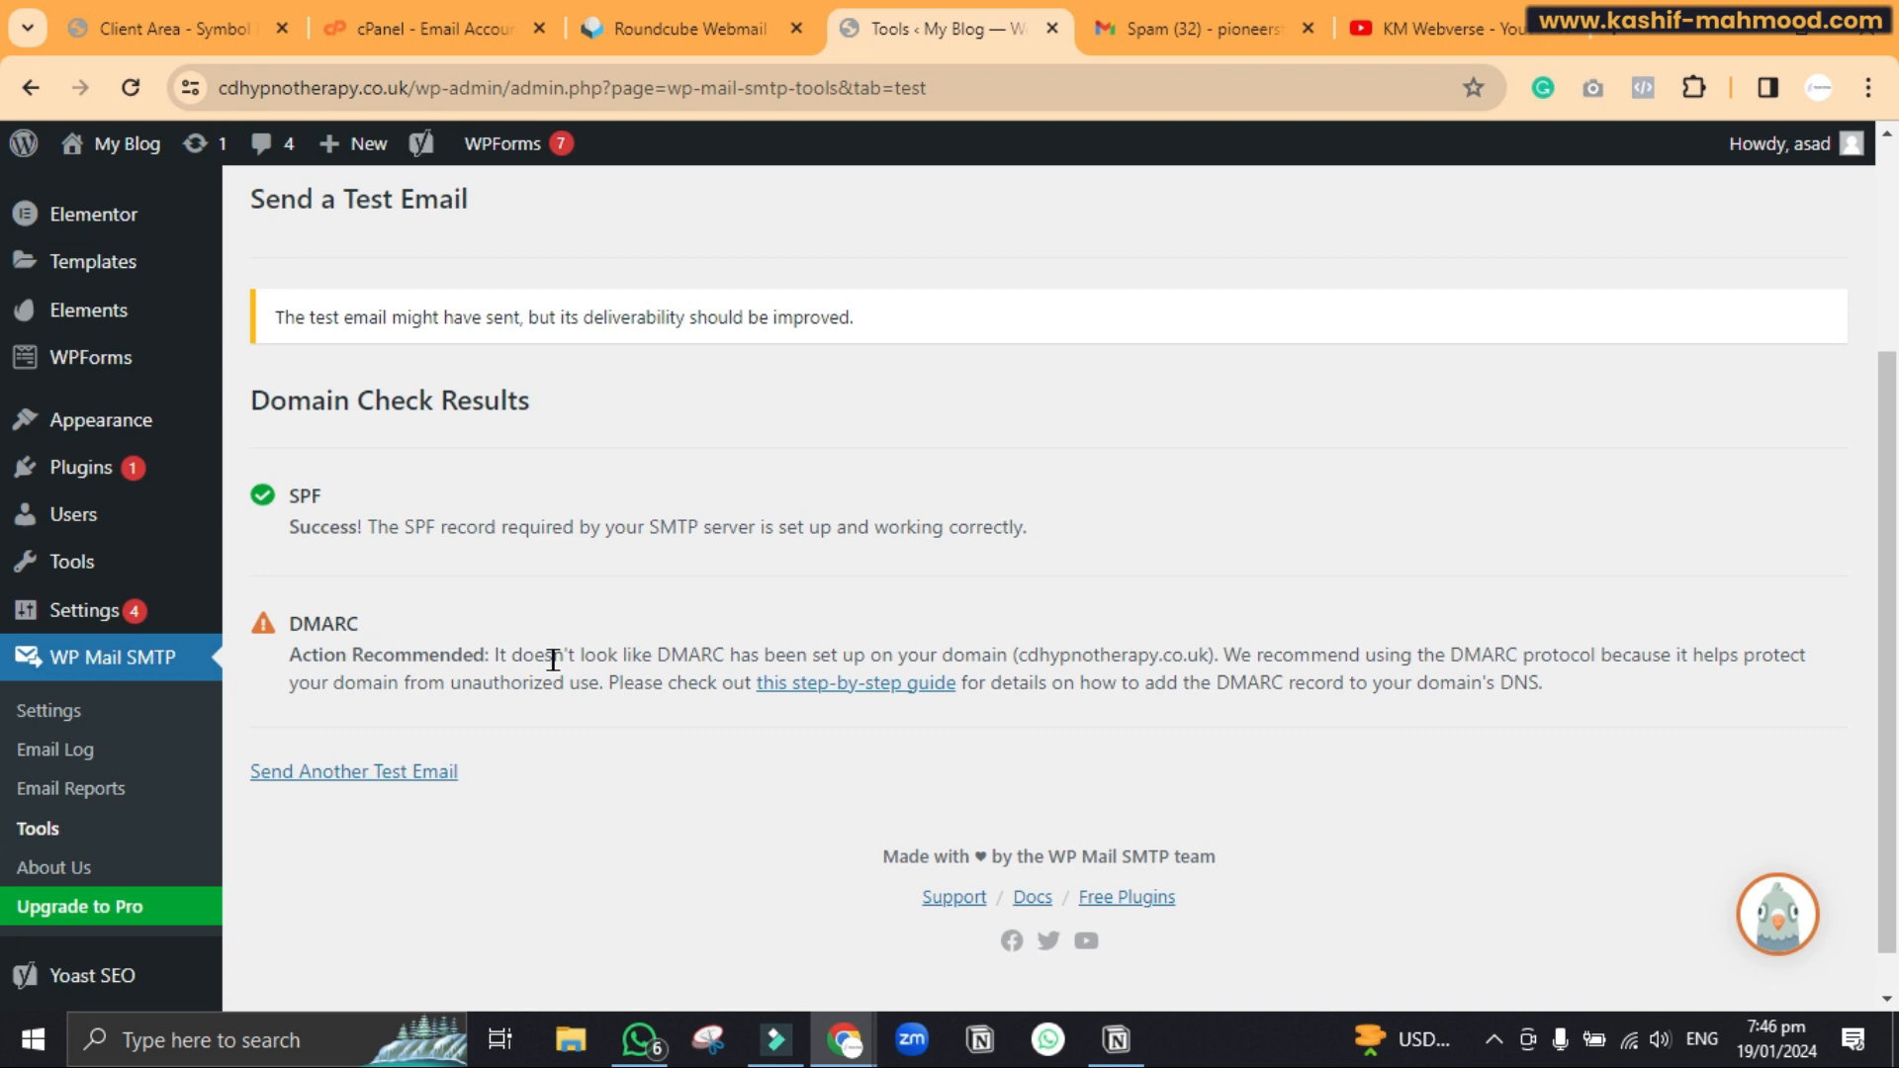
pyautogui.scroll(1, 553, 660)
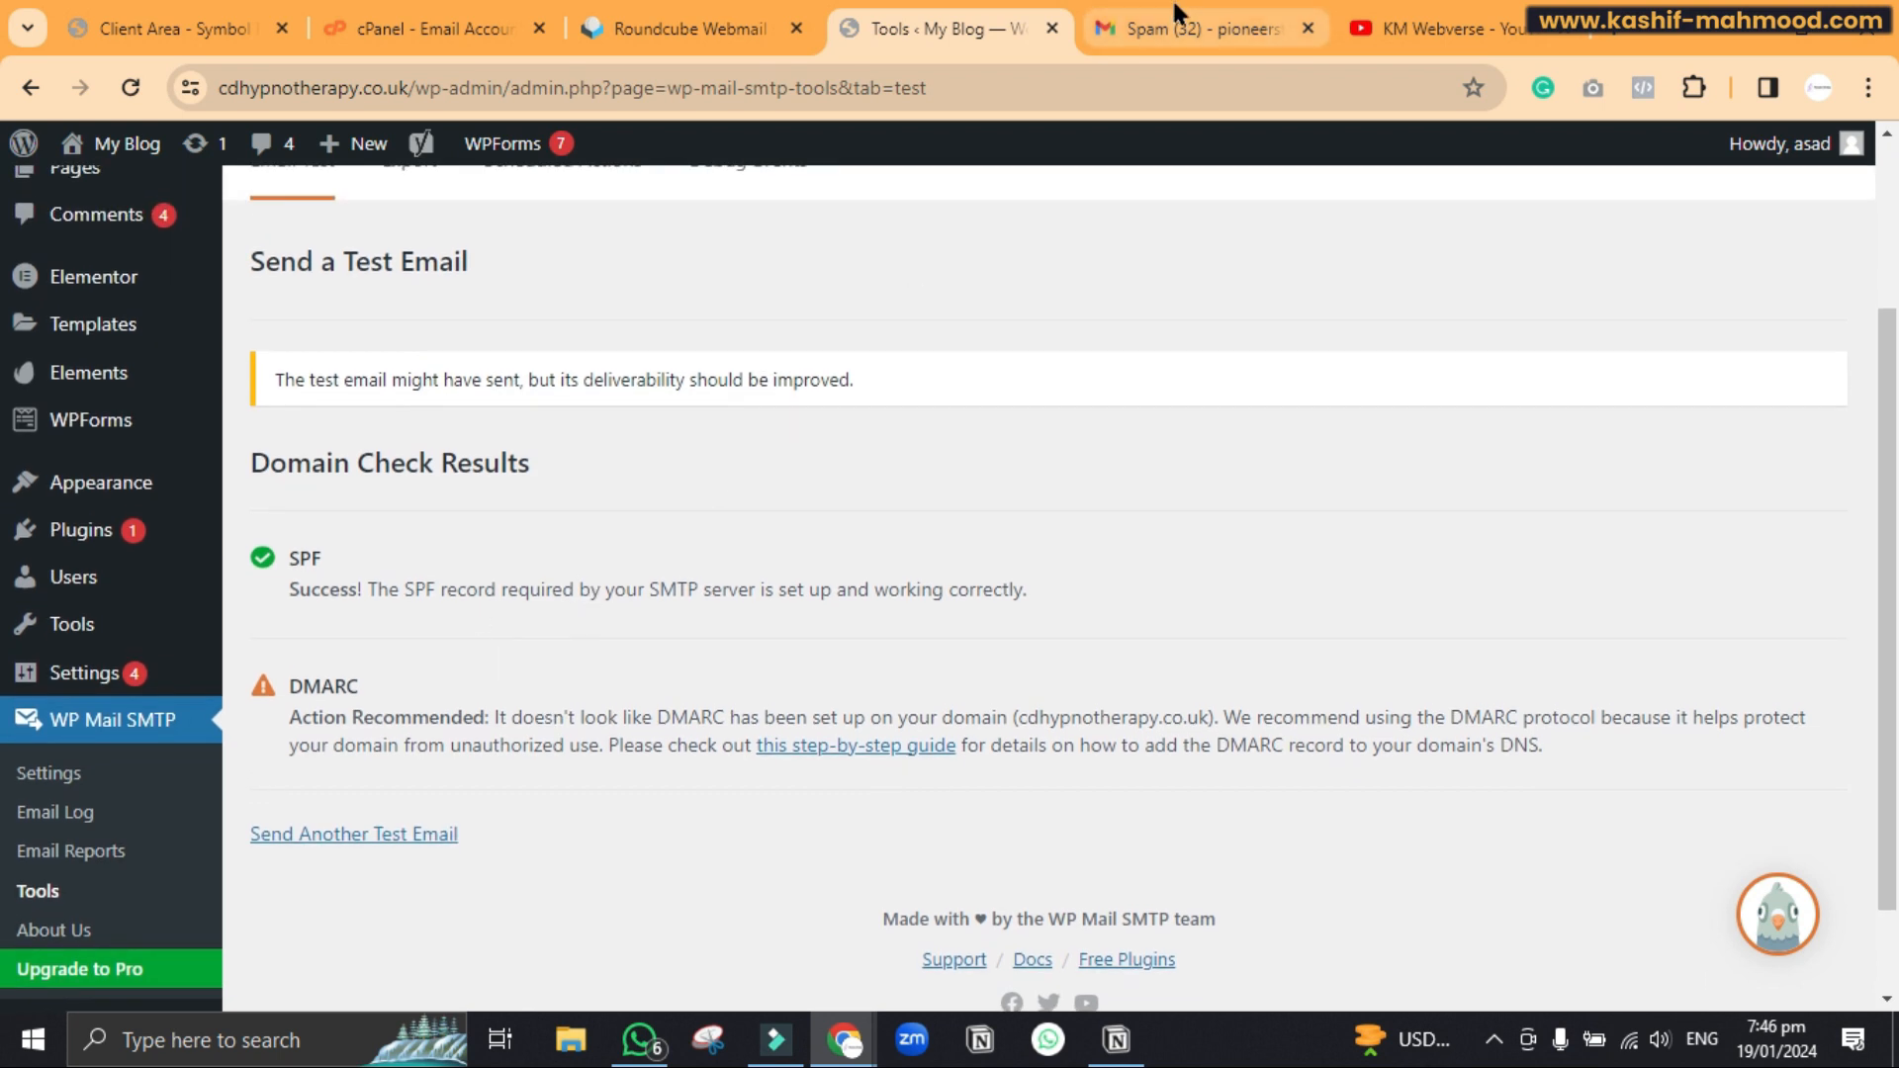
pyautogui.click(1176, 20)
# Open the WP Mail SMTP HTML test email in the Gmail inbox, then return to WordPress
pyautogui.click(187, 306)
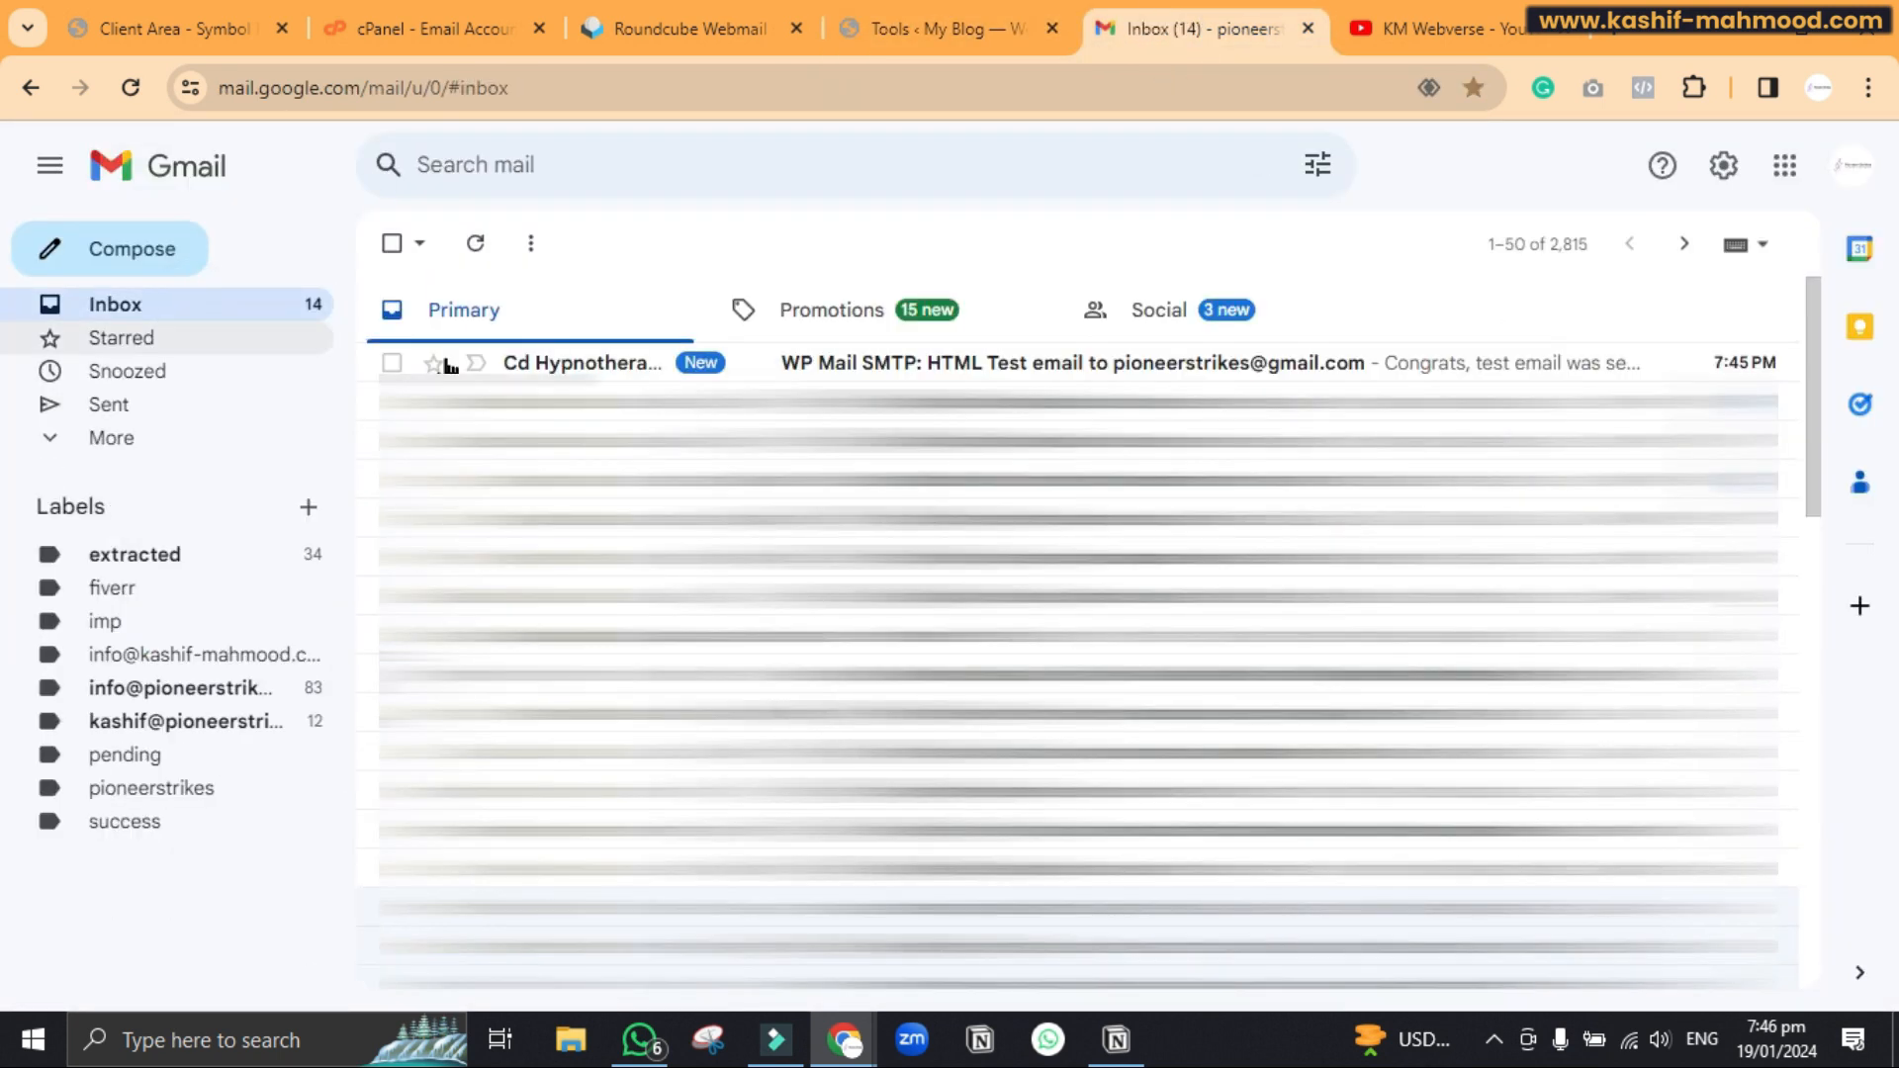
pyautogui.click(627, 363)
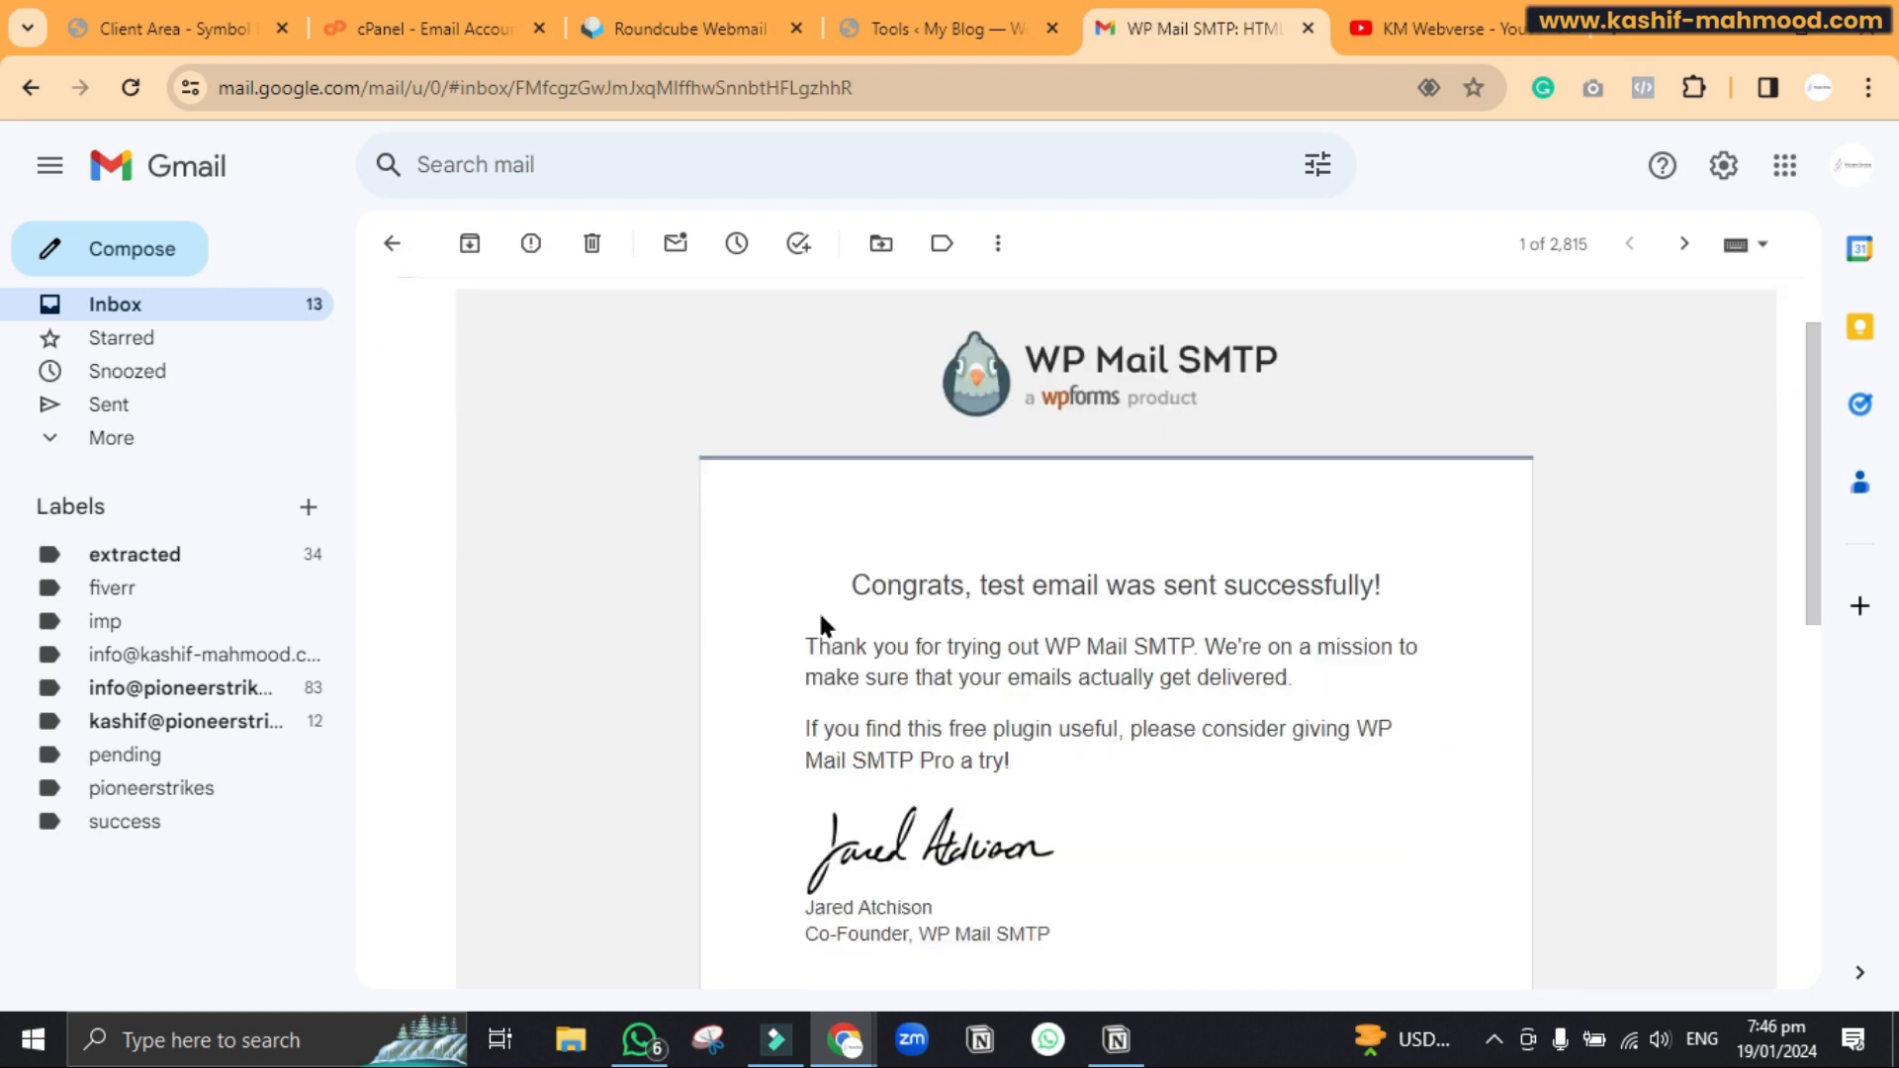
pyautogui.scroll(-2, 820, 621)
pyautogui.scroll(1, 822, 623)
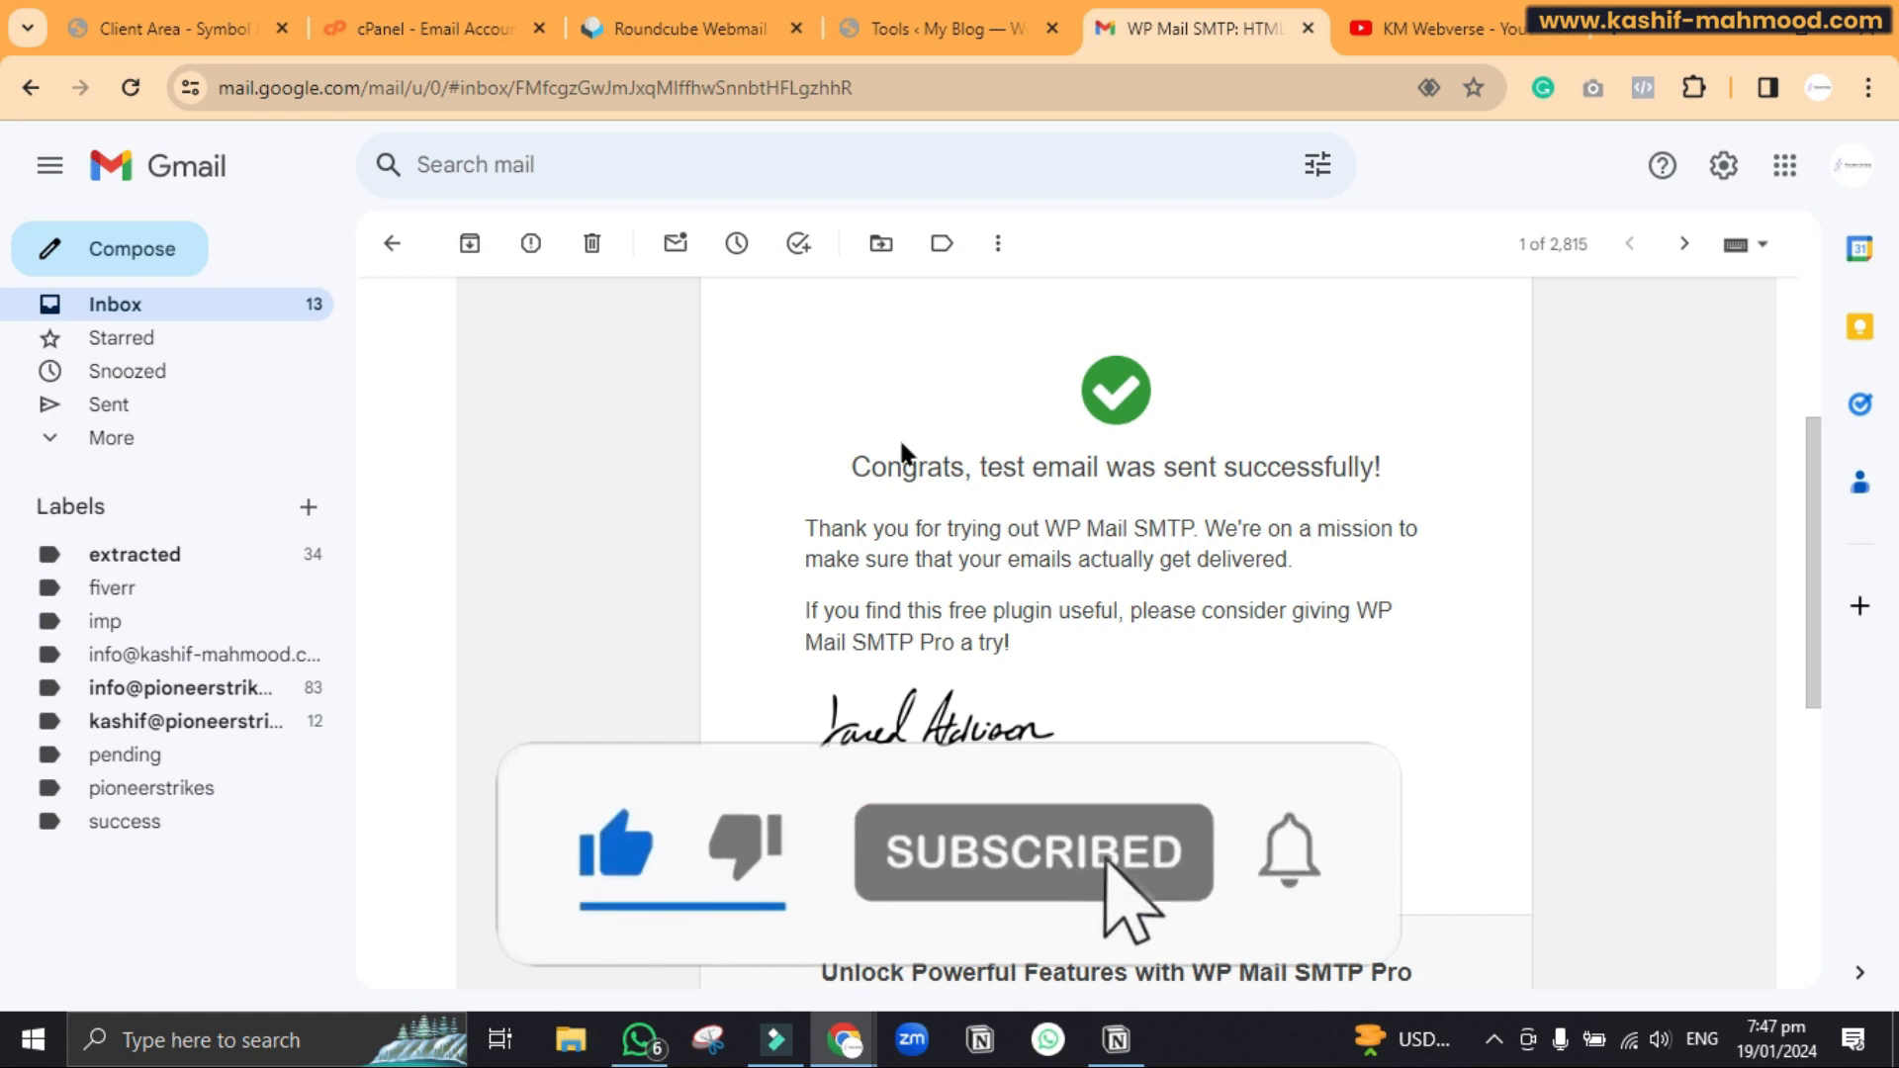
pyautogui.click(944, 28)
# Visit the live site and open its Contact page
pyautogui.moveTo(112, 145)
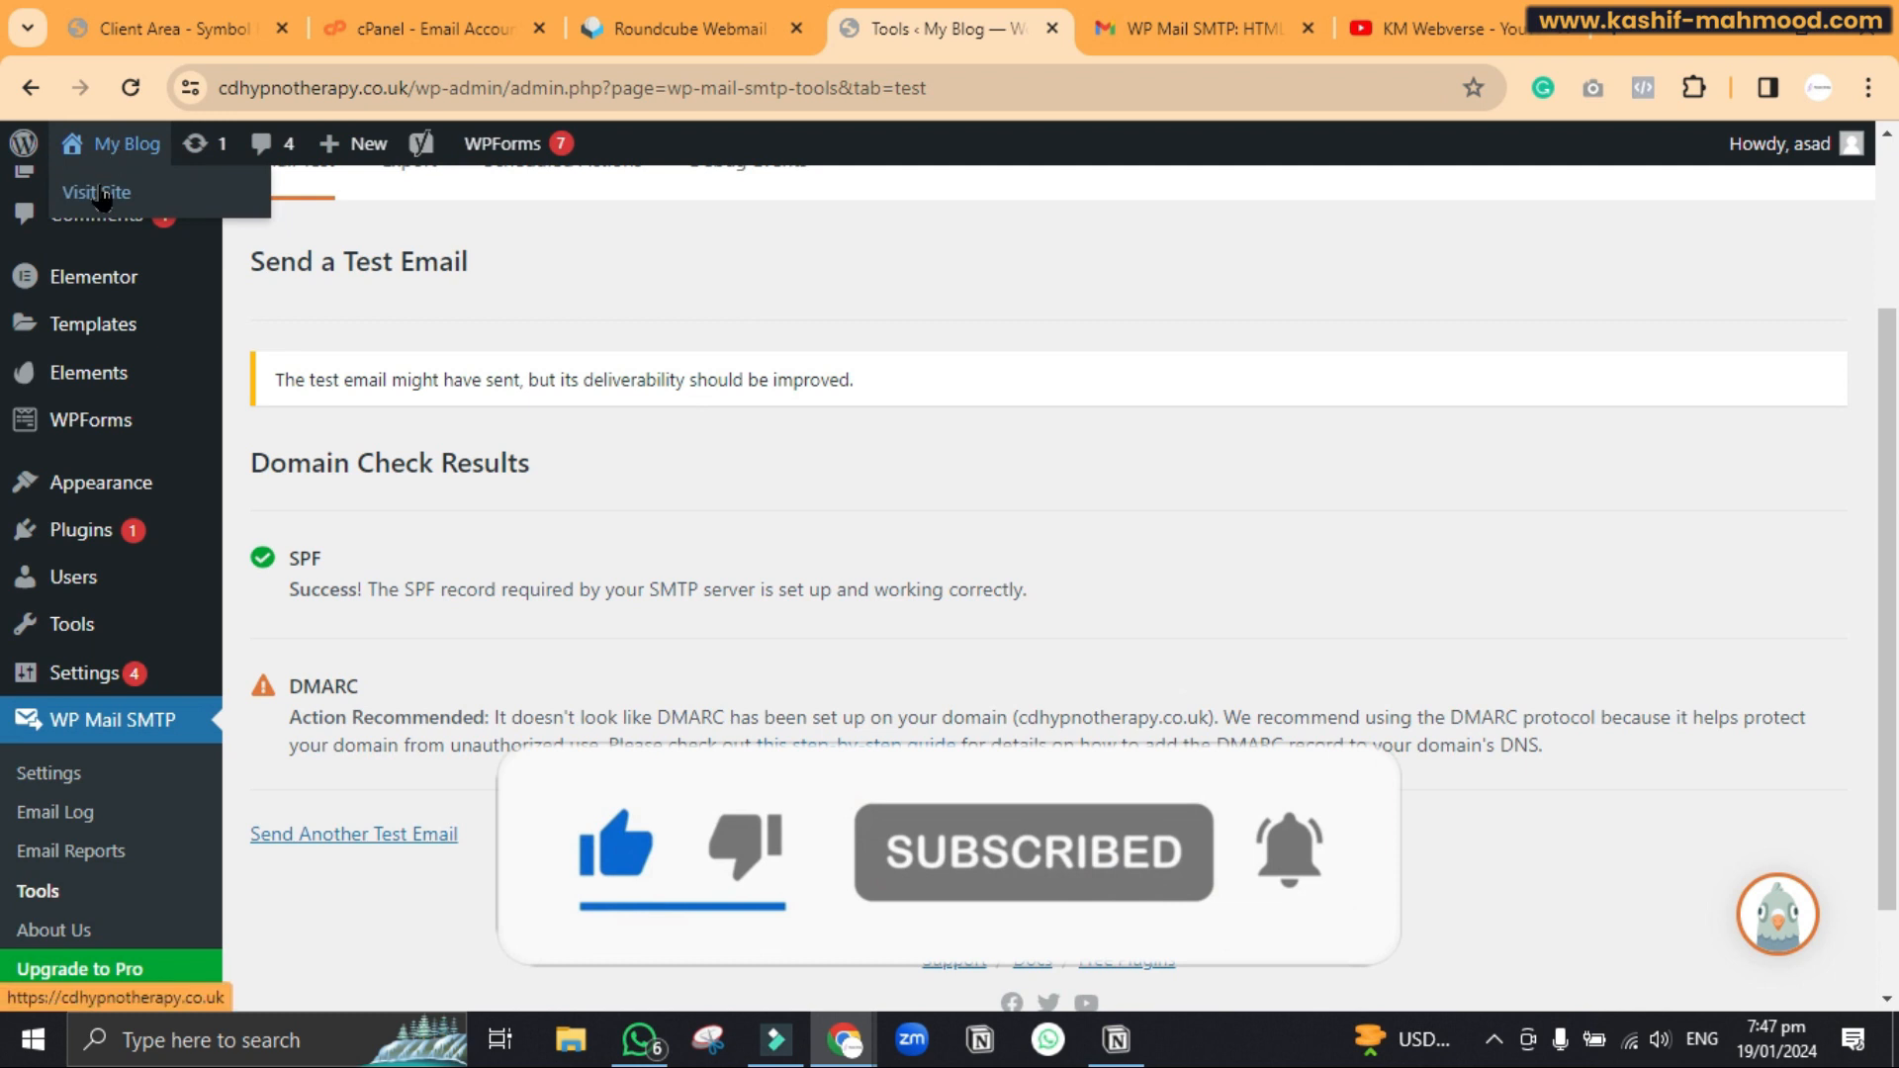
pyautogui.click(96, 192)
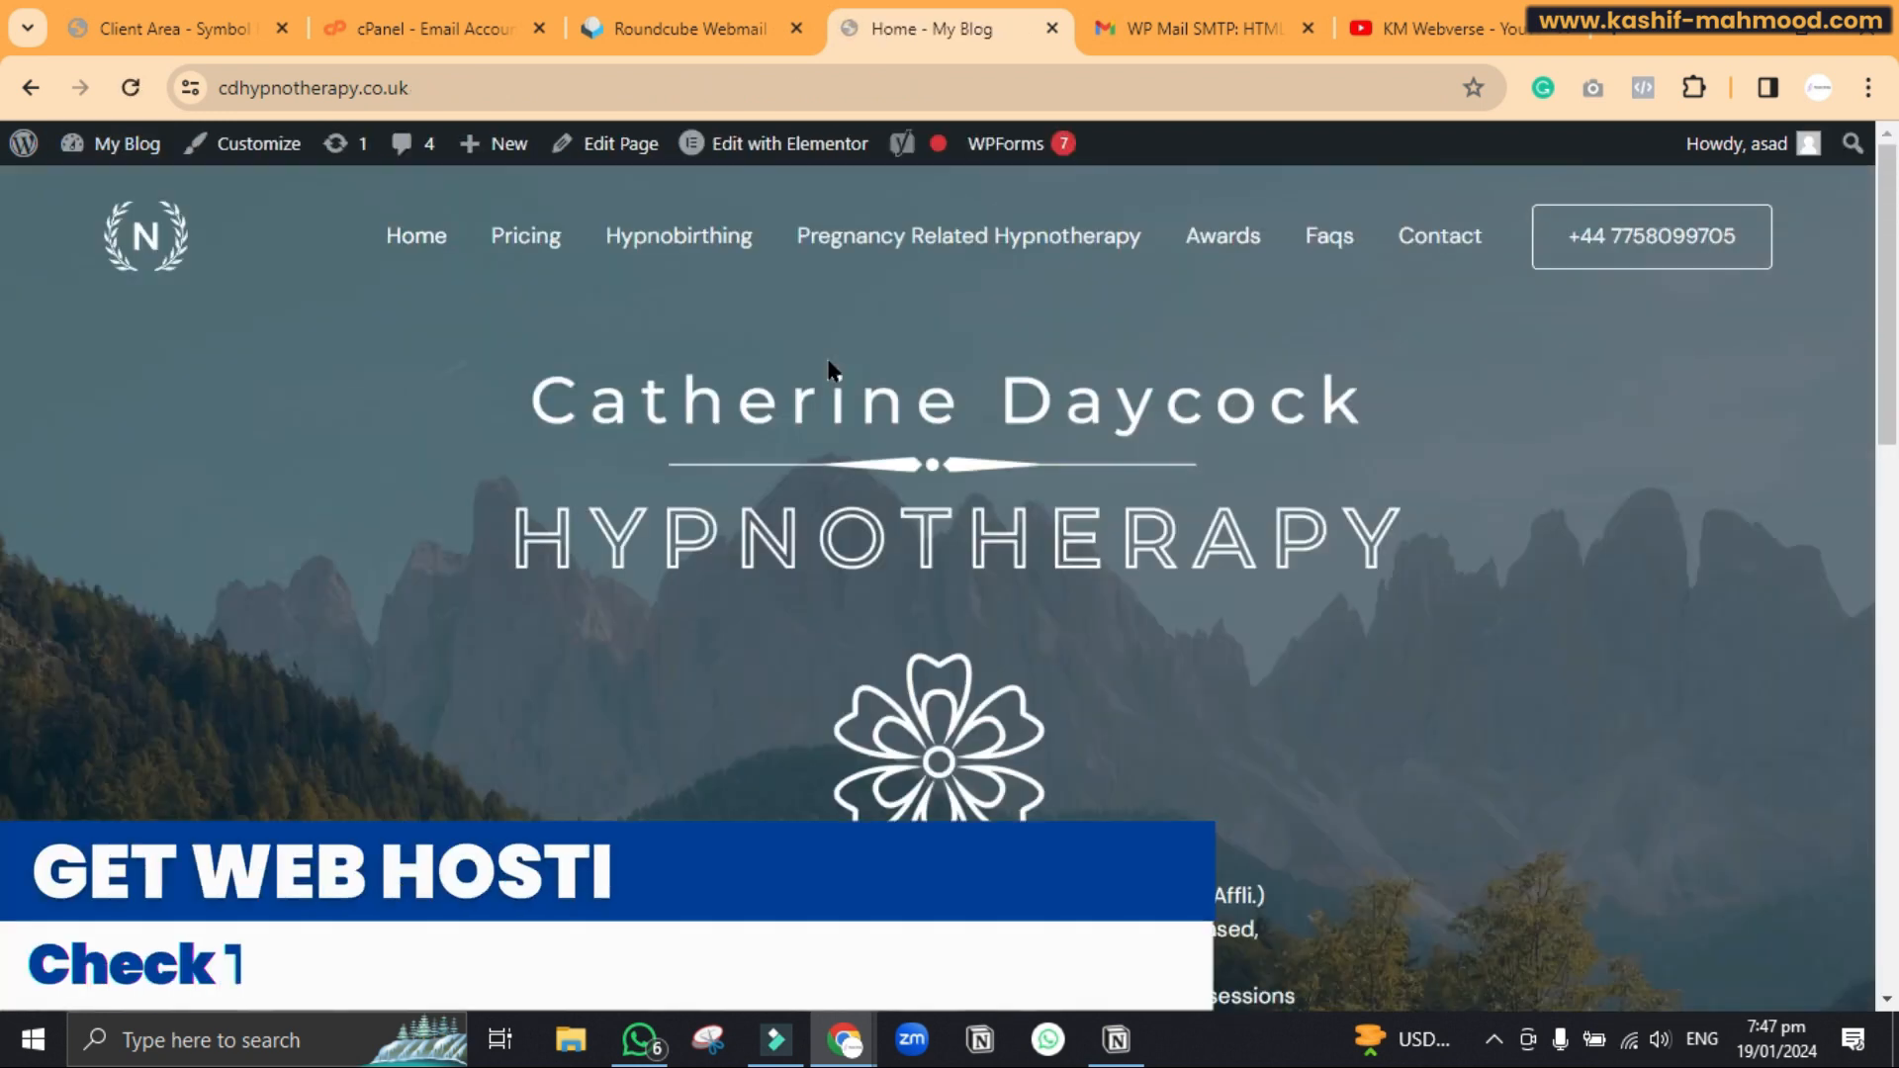
pyautogui.click(1437, 250)
pyautogui.scroll(-6, 1437, 263)
# Fill the contact form with the saved name and email, message 'test', and submit it
pyautogui.click(1124, 368)
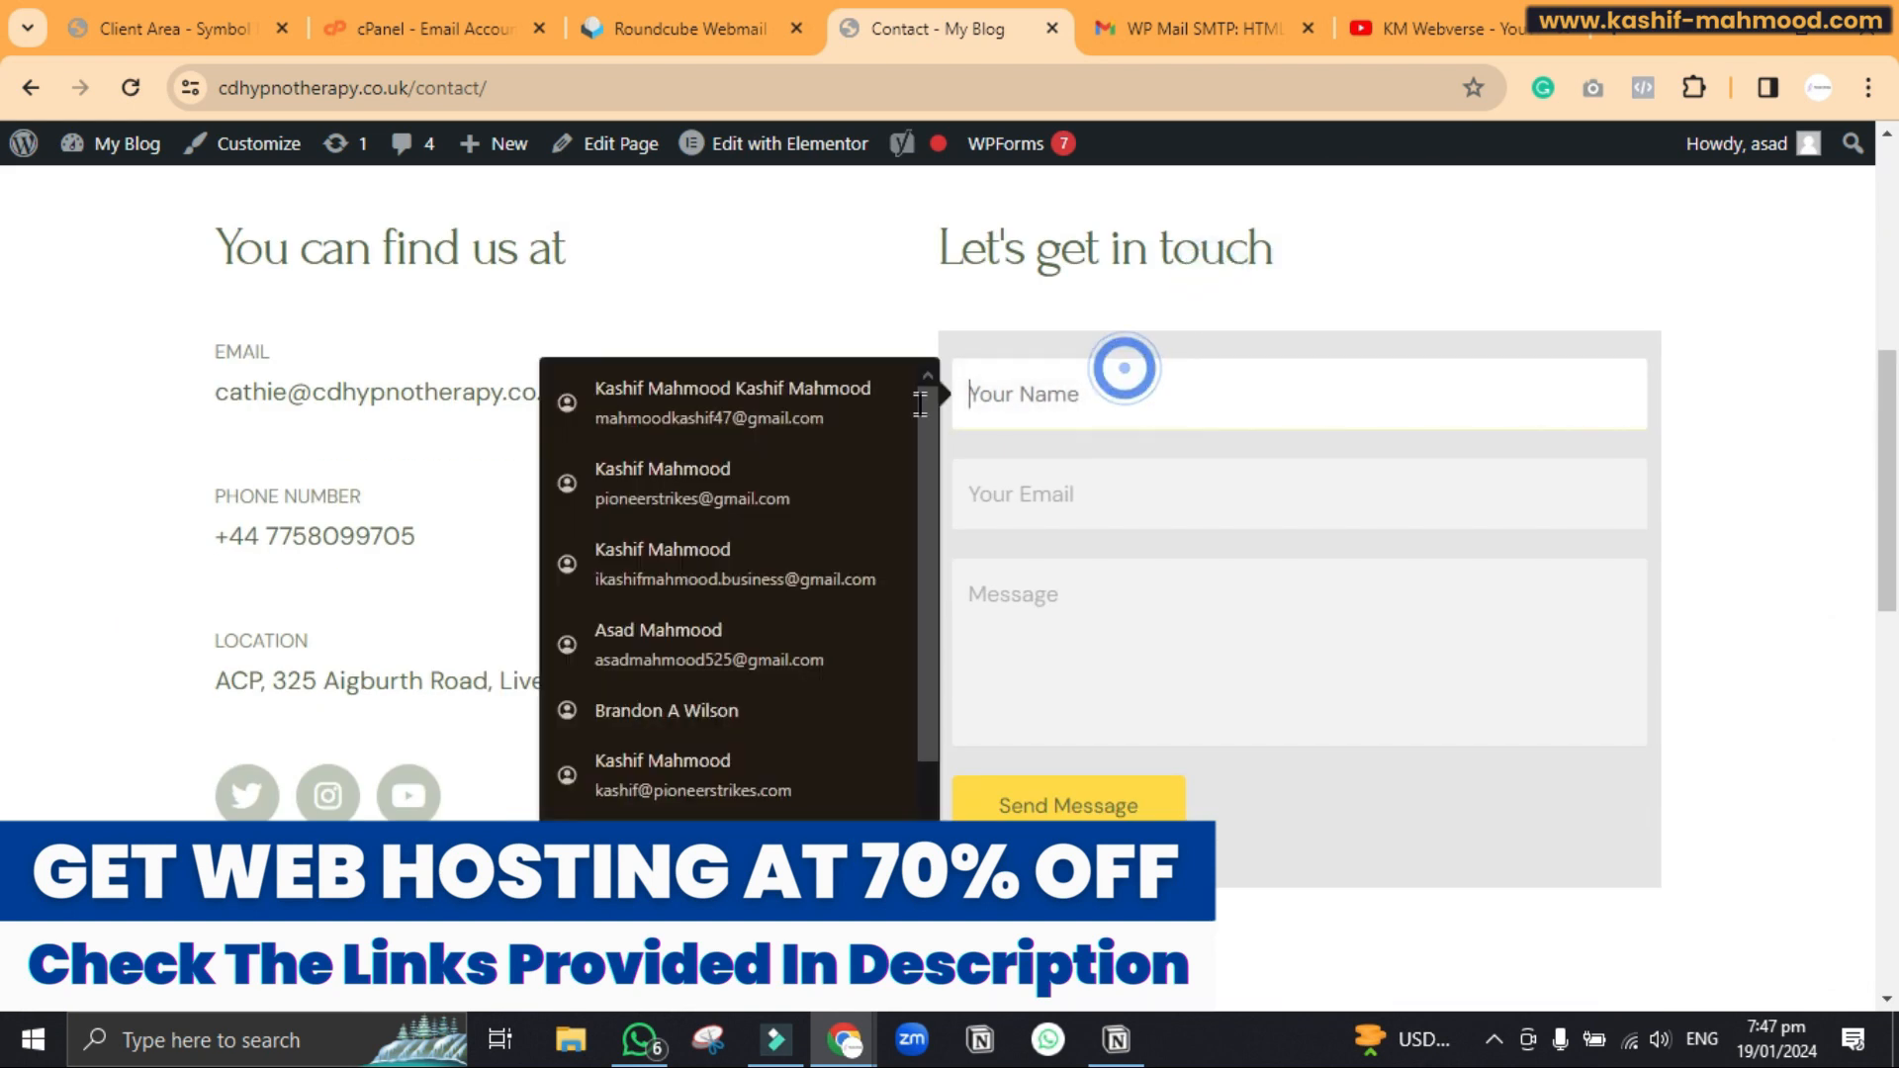
pyautogui.click(827, 408)
pyautogui.click(1067, 643)
pyautogui.write('test')
pyautogui.click(1076, 793)
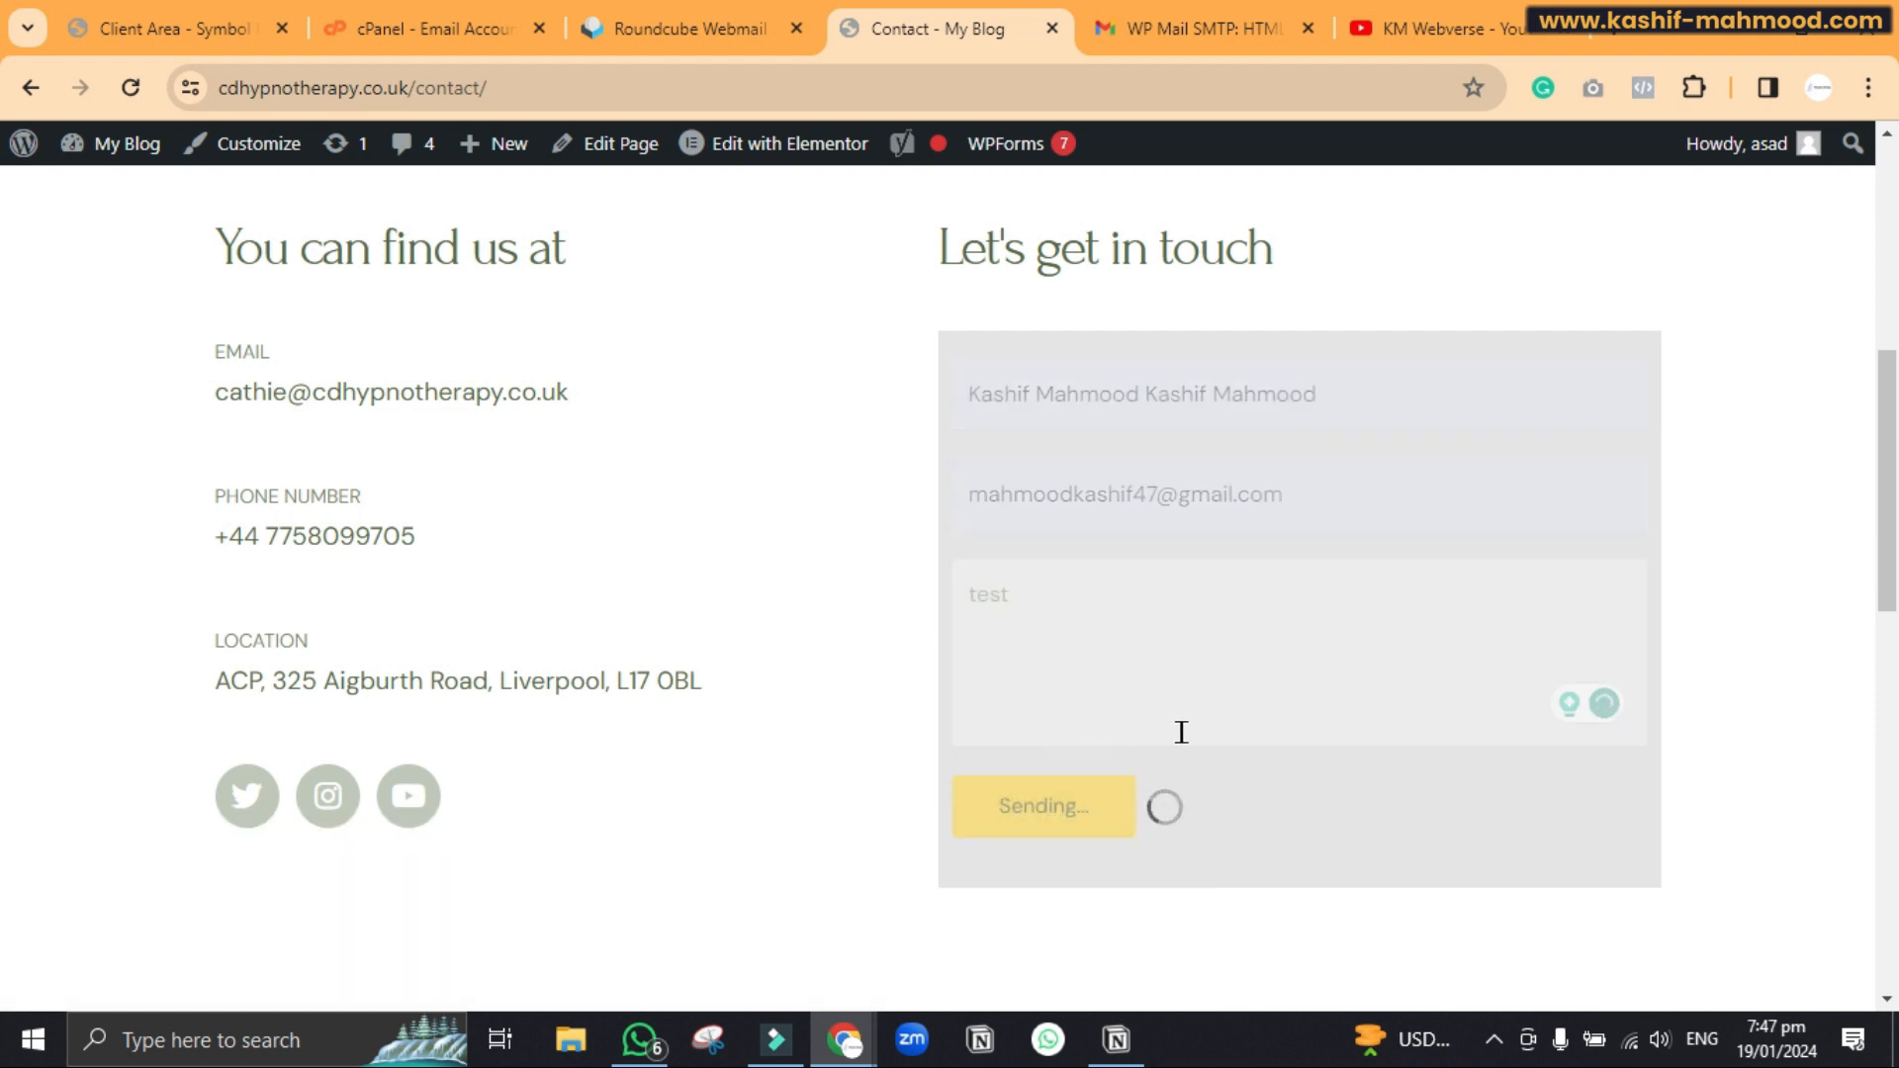
pyautogui.scroll(-1, 1187, 746)
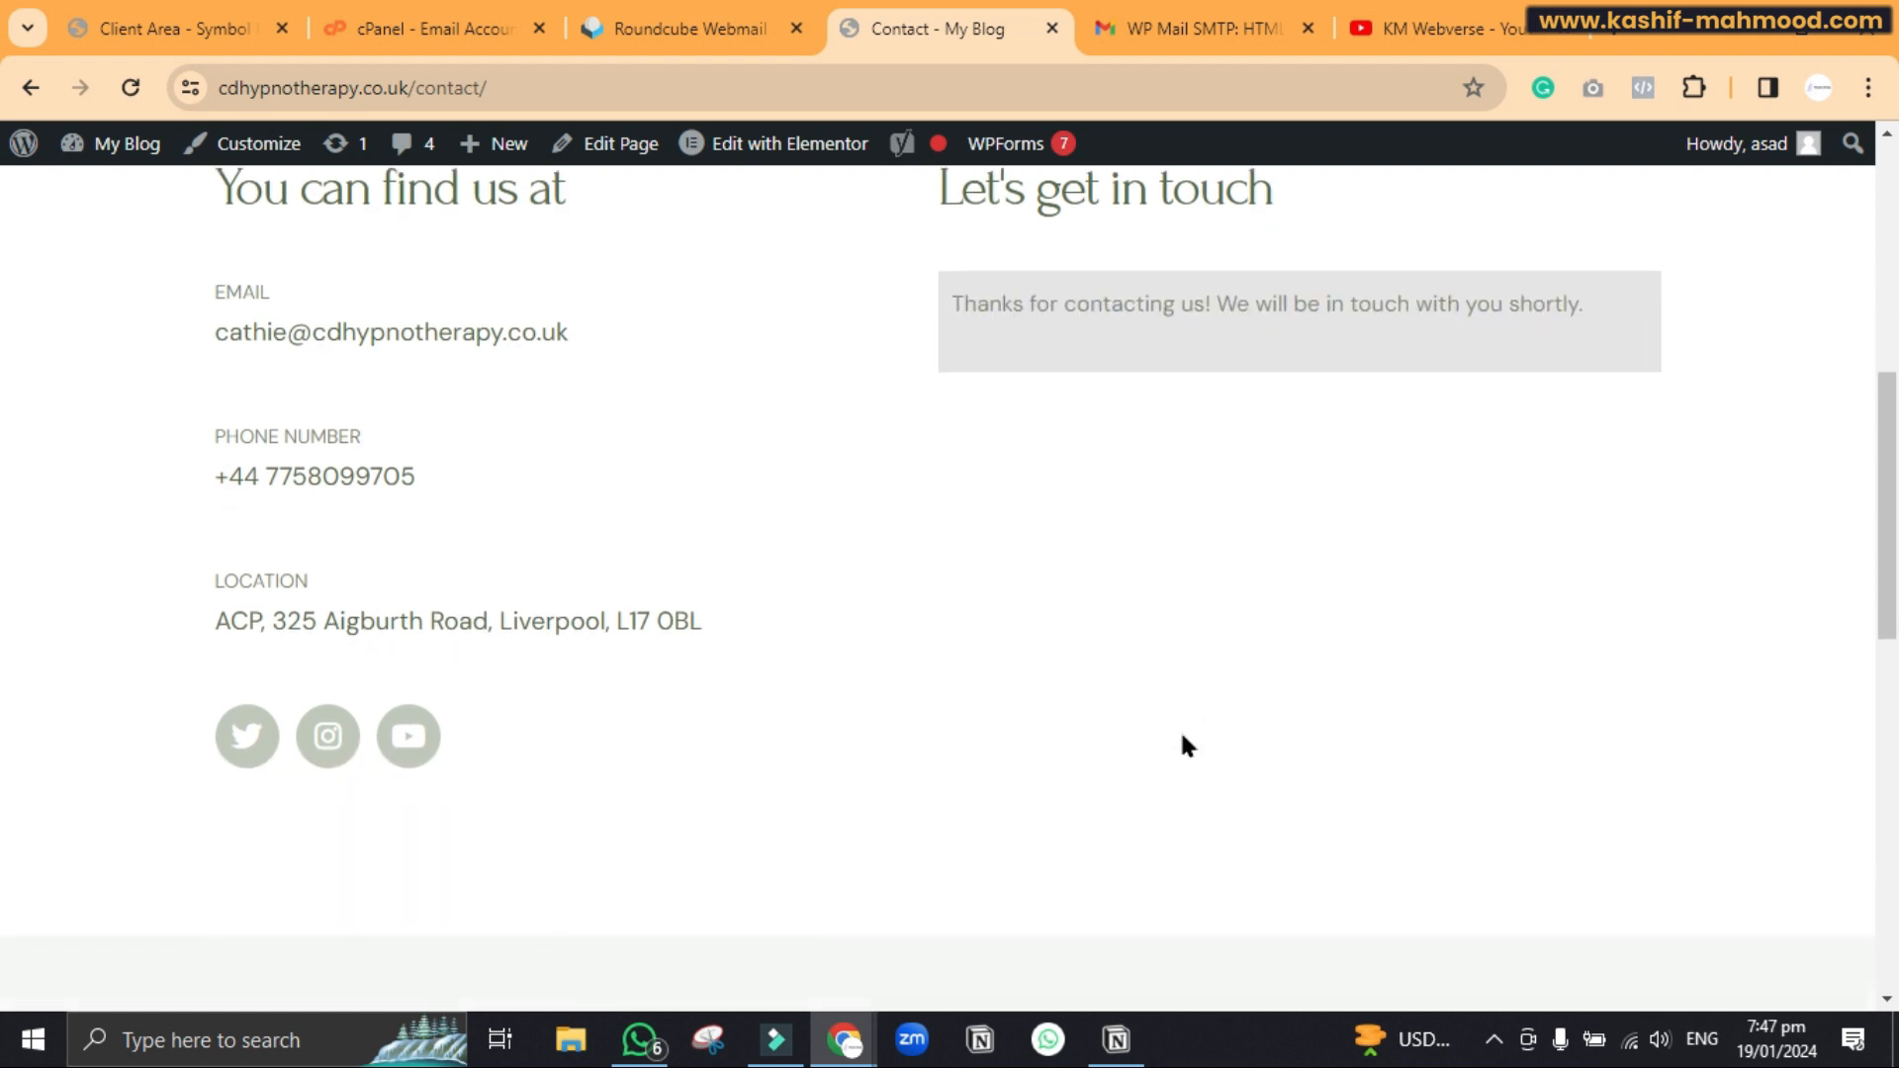
pyautogui.click(1193, 20)
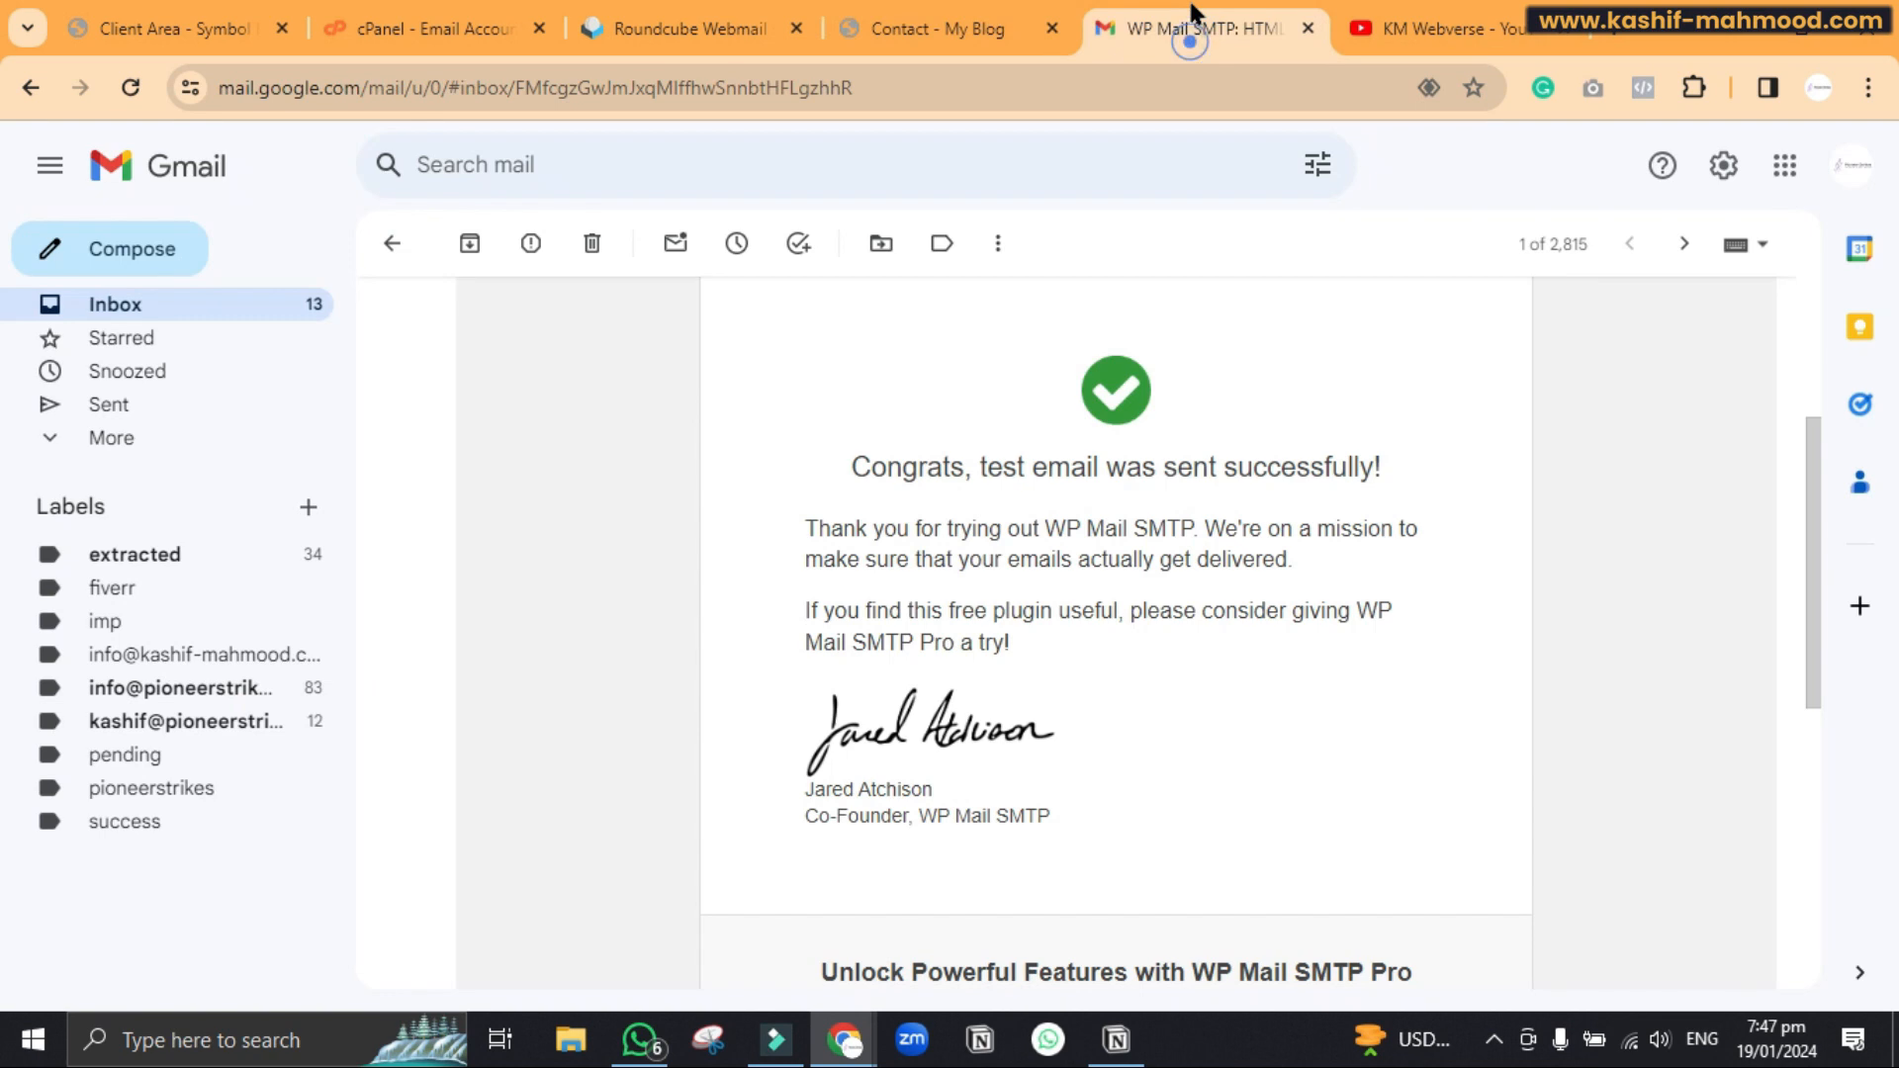
# Open the 'New Entry: Contact Form' email in the Gmail inbox to read the test message
pyautogui.click(282, 296)
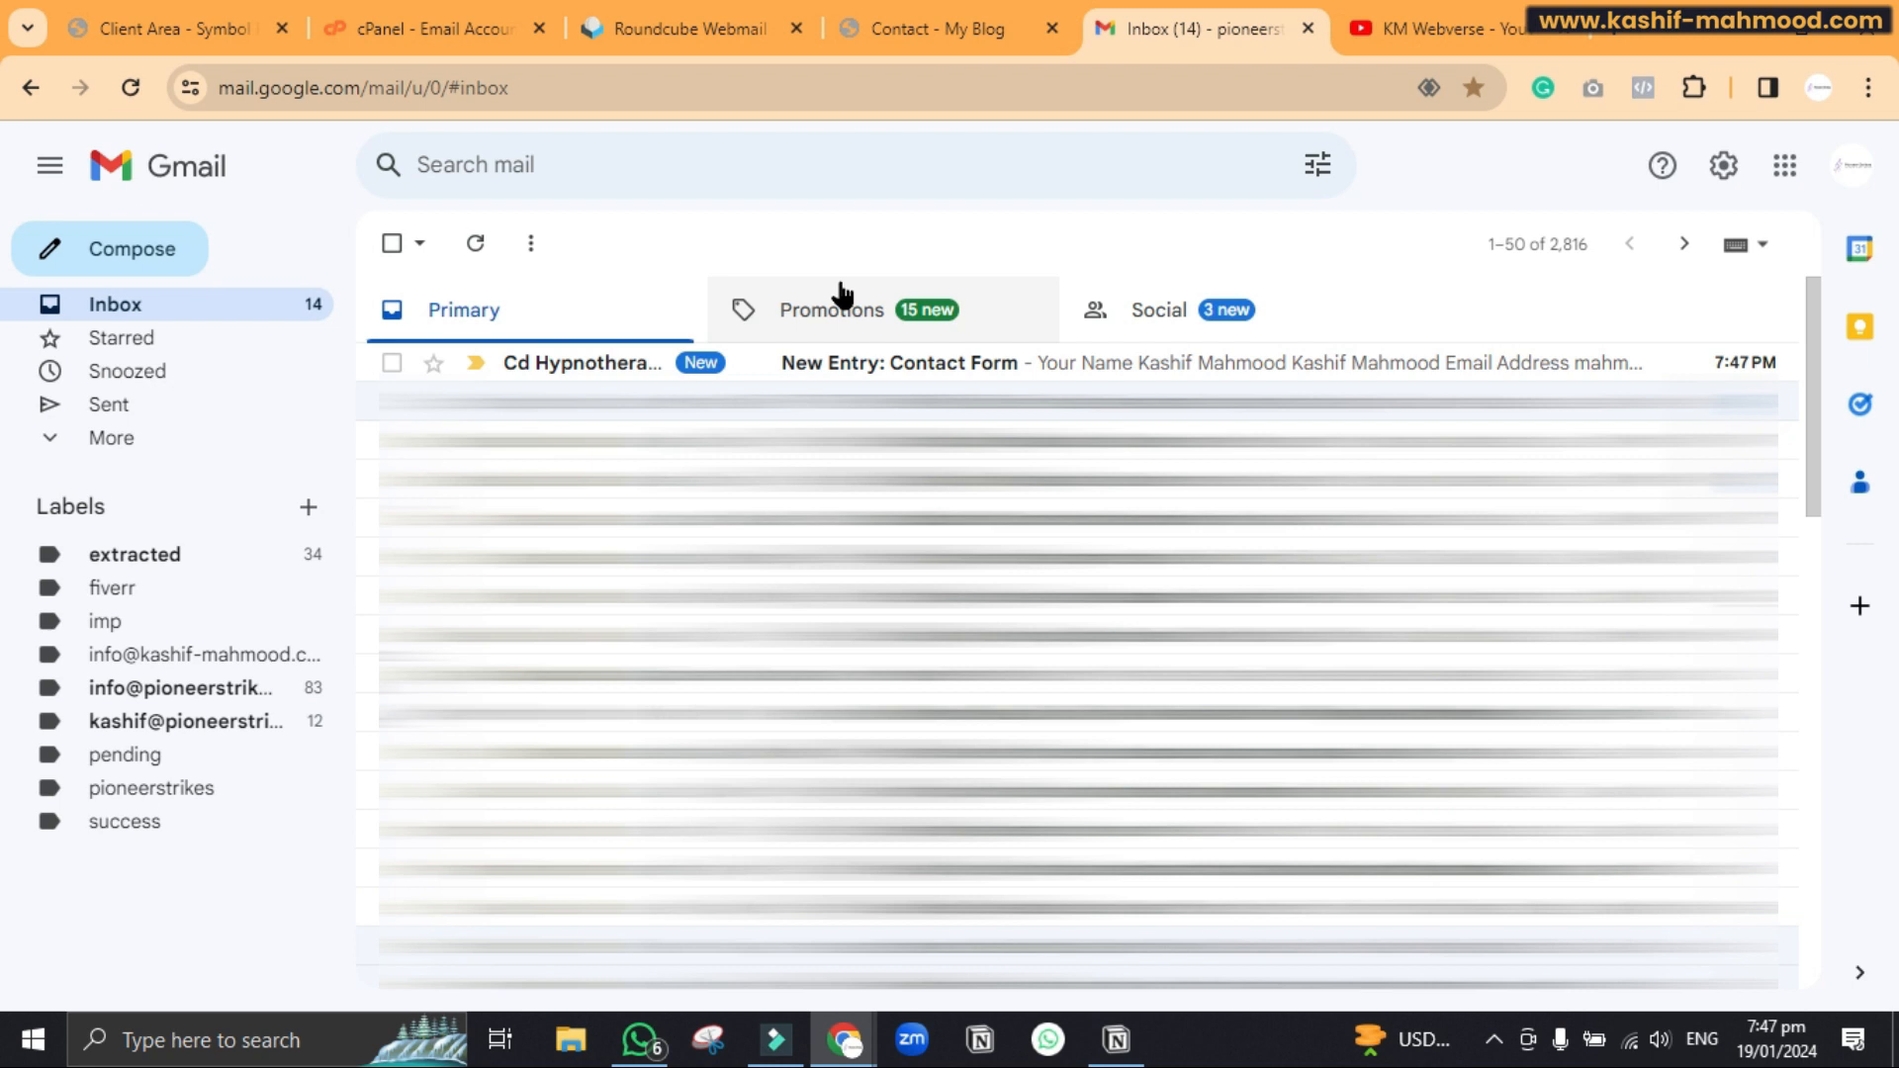
pyautogui.click(923, 356)
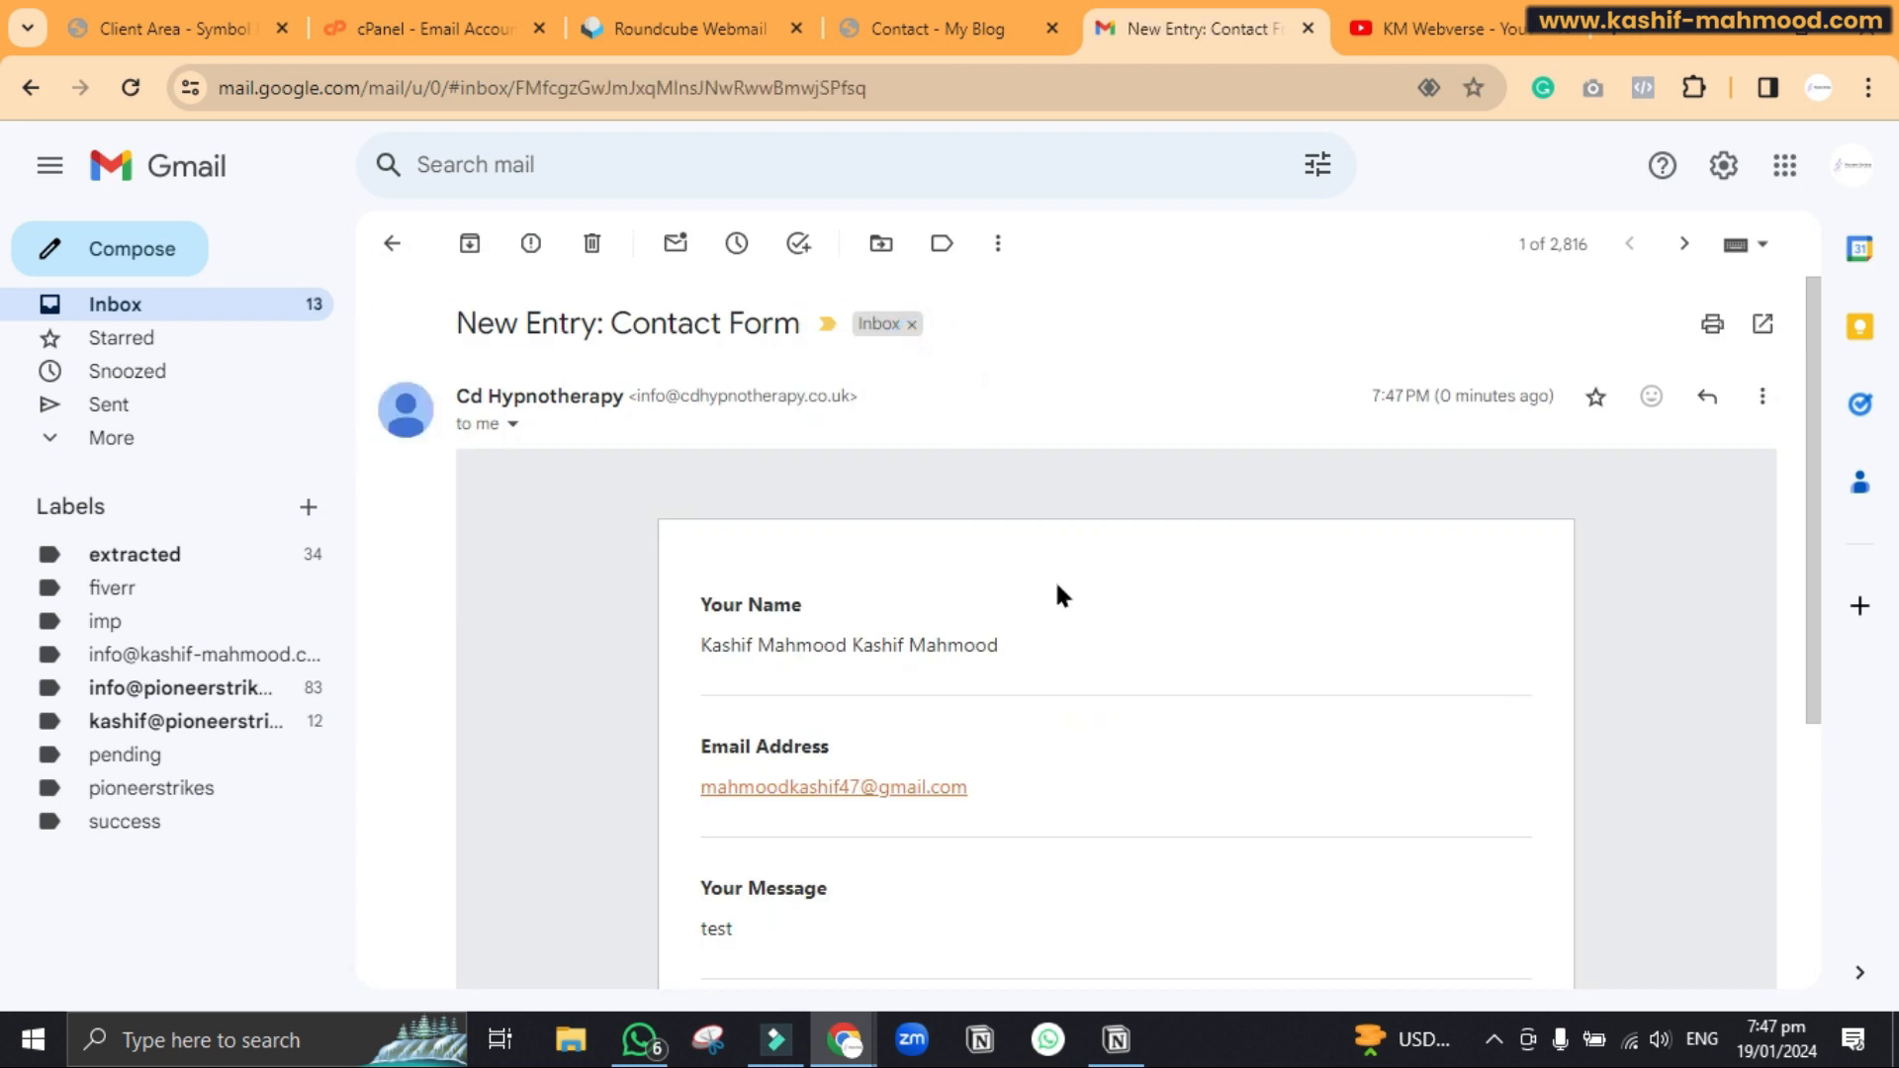
pyautogui.scroll(-3, 1054, 578)
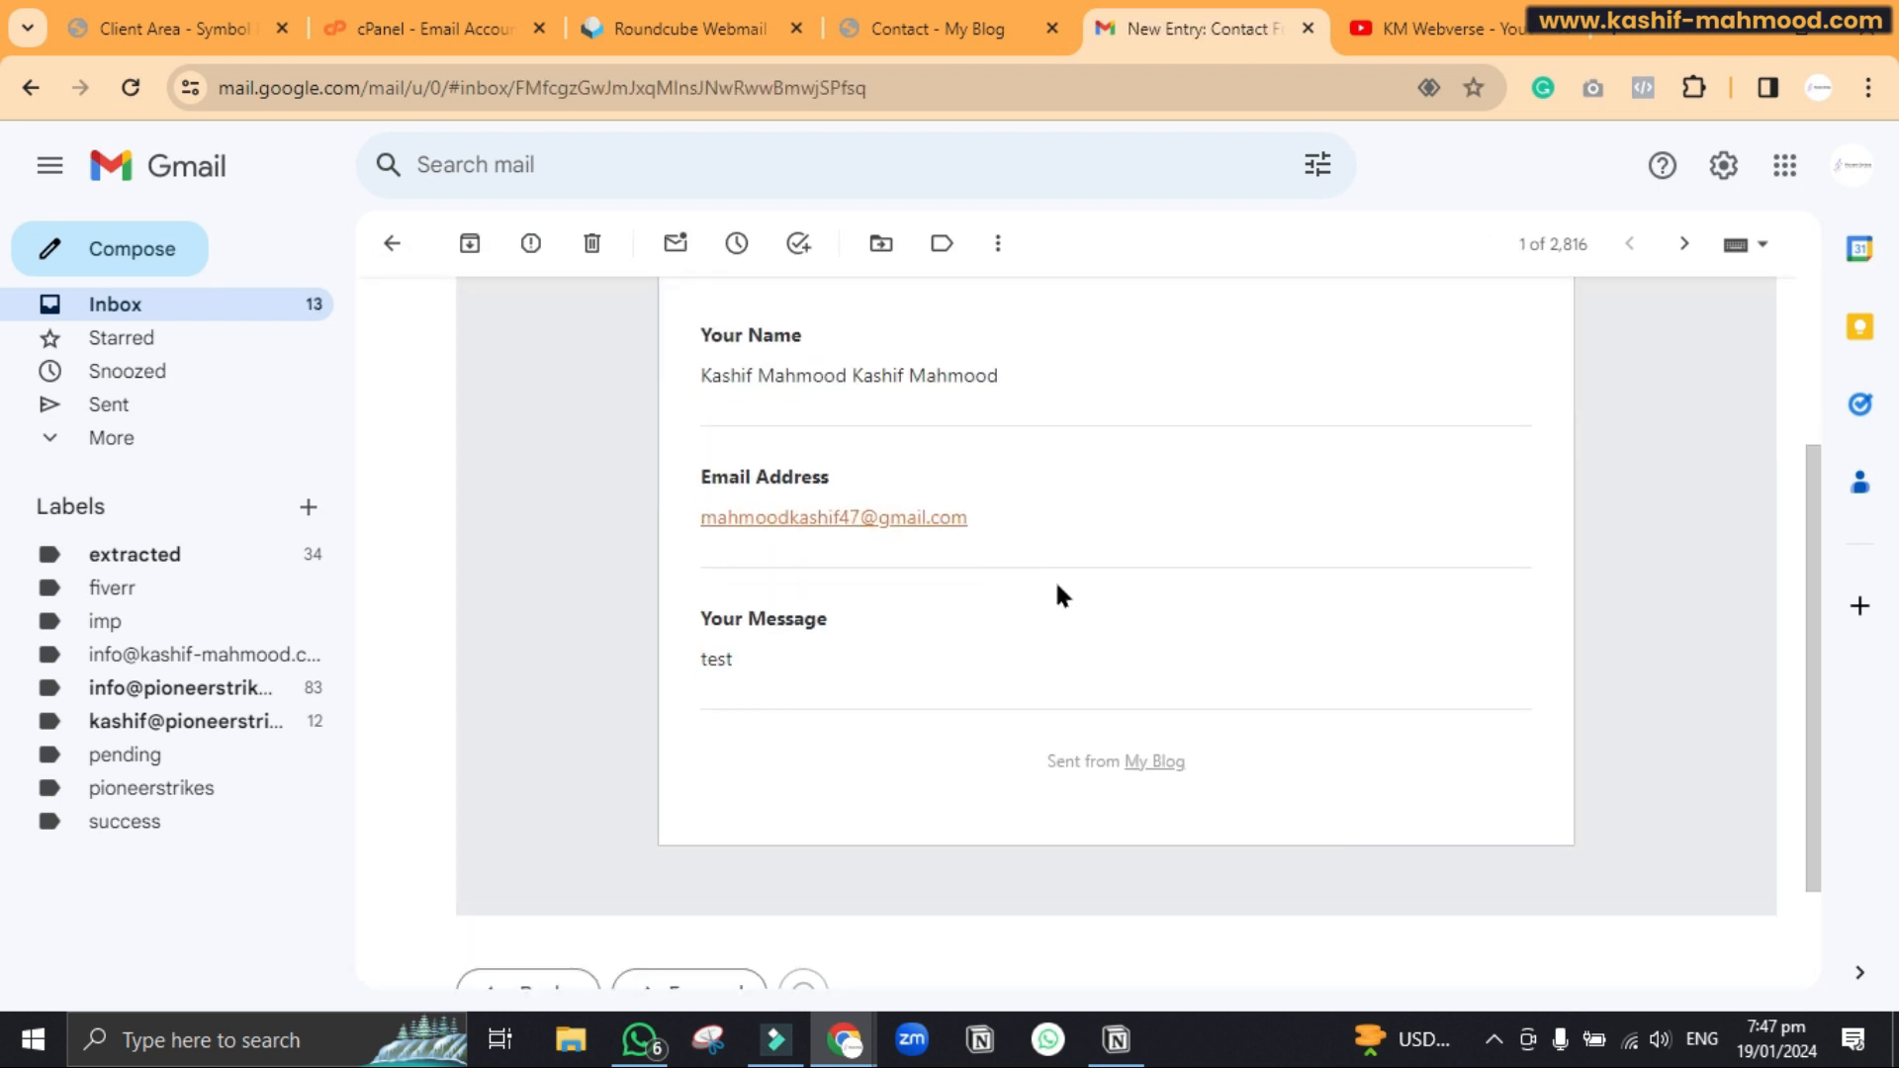